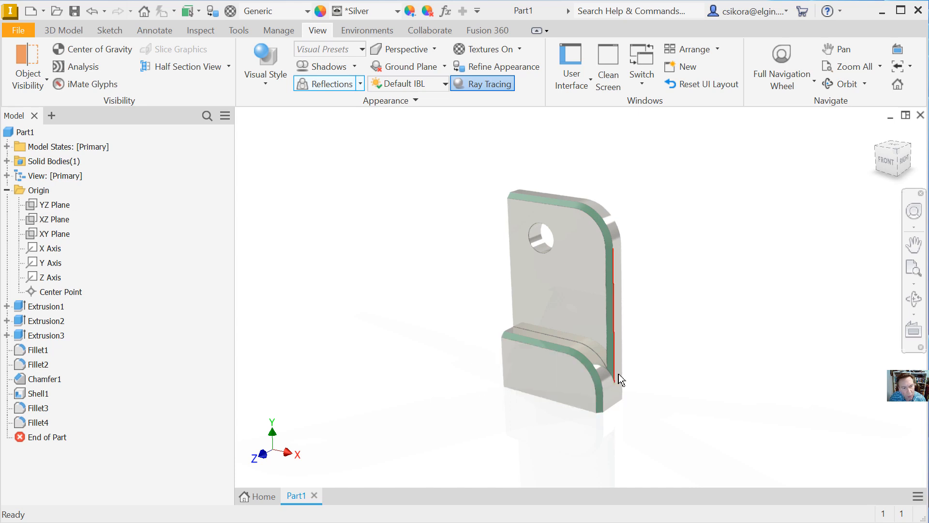
# Step: Turn off ray tracing and inspect the finished bracket's front, back and rounded lip from several angles
pyautogui.press('F2')
pyautogui.moveTo(676, 338)
pyautogui.mouseDown()
pyautogui.moveTo(606, 363)
pyautogui.moveTo(443, 315)
pyautogui.moveTo(456, 342)
pyautogui.moveTo(463, 305)
pyautogui.mouseUp()
pyautogui.press('F4')
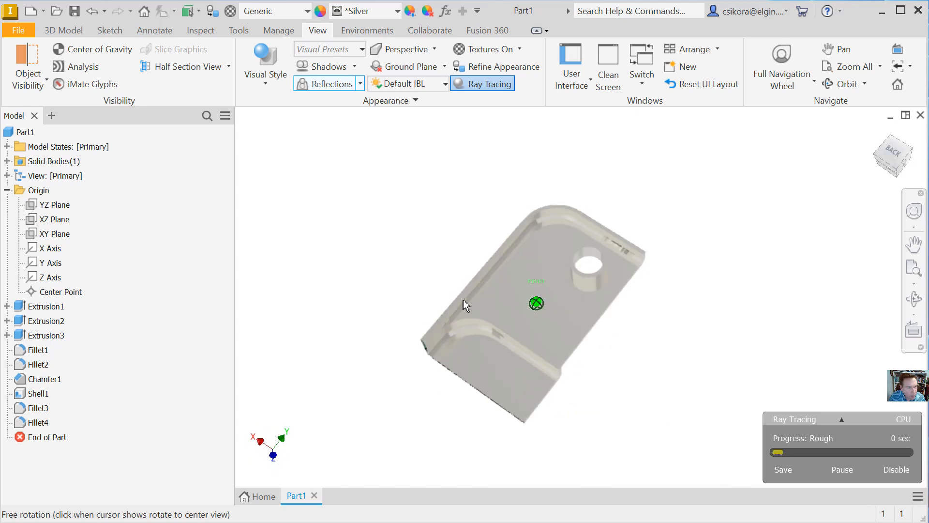
pyautogui.click(486, 84)
pyautogui.moveTo(660, 375)
pyautogui.mouseDown()
pyautogui.moveTo(655, 355)
pyautogui.moveTo(659, 371)
pyautogui.moveTo(607, 375)
pyautogui.mouseUp()
pyautogui.scroll(5, 536, 338)
pyautogui.moveTo(535, 338); pyautogui.dragTo(715, 315)
pyautogui.press('Escape')
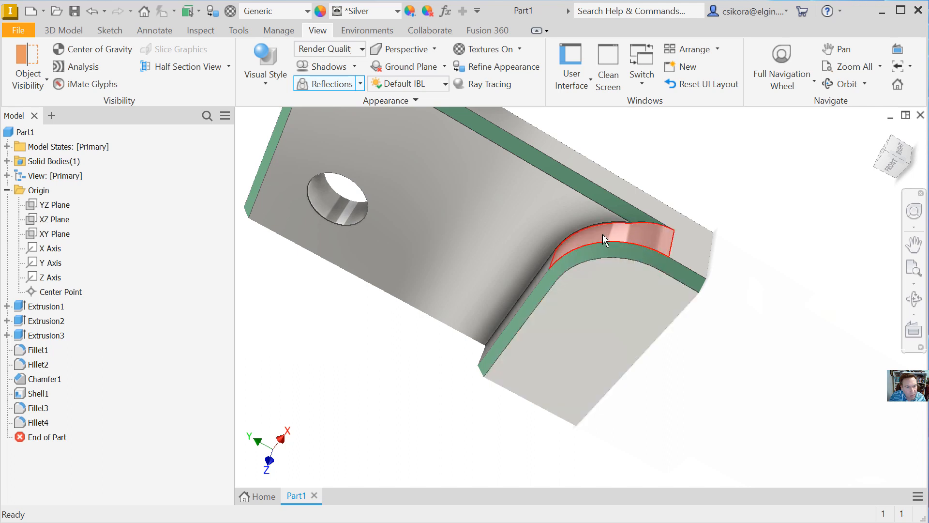
pyautogui.scroll(-3, 714, 385)
pyautogui.keyDown('shift'); pyautogui.moveTo(676, 349); pyautogui.dragTo(763, 404, button='middle'); pyautogui.keyUp('shift')
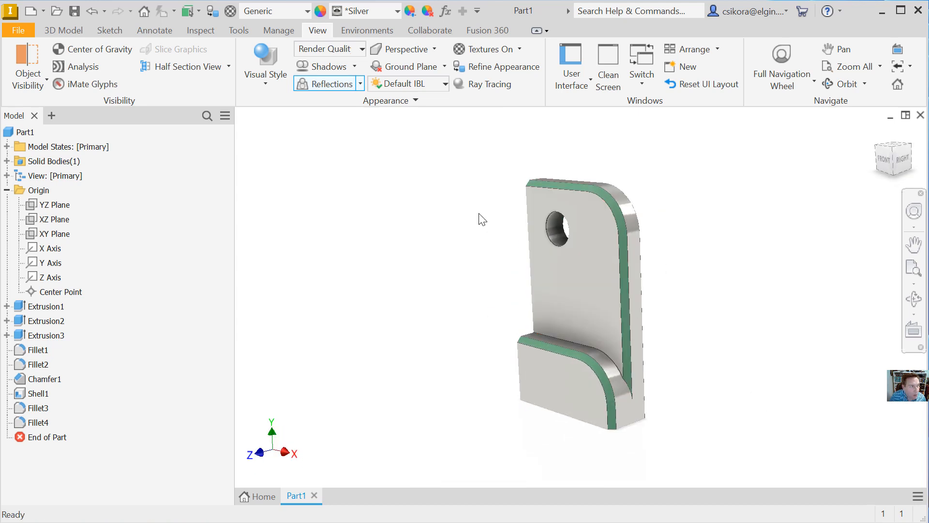
# Step: Create a new part file from the inch-based Standard.ipt template
pyautogui.click(31, 11)
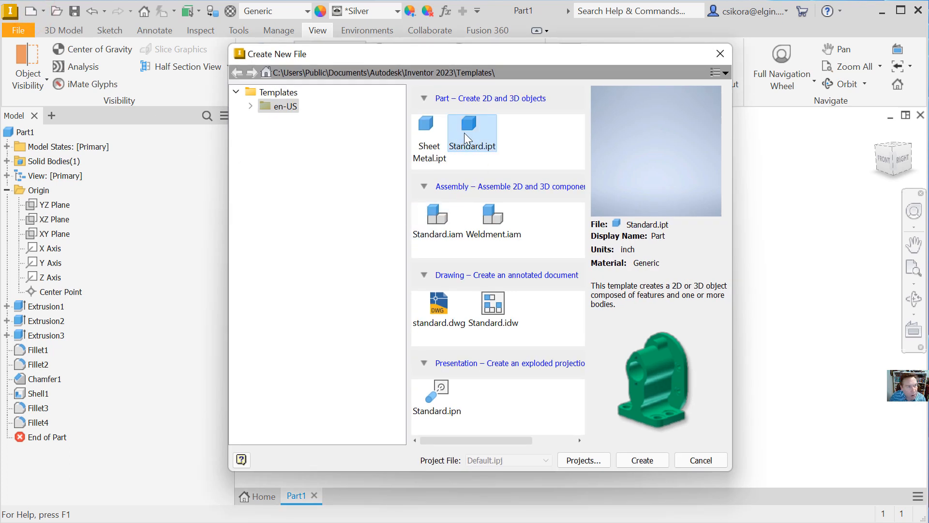
pyautogui.click(250, 107)
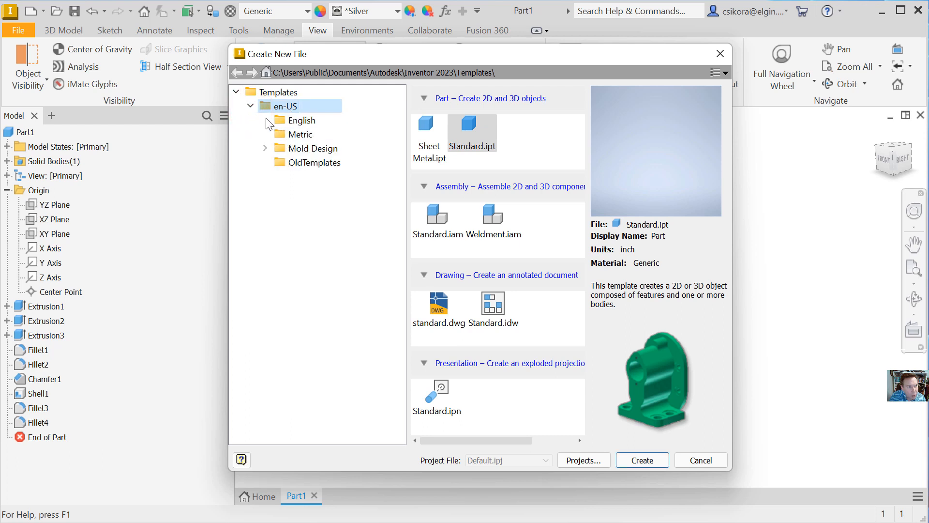
pyautogui.click(250, 107)
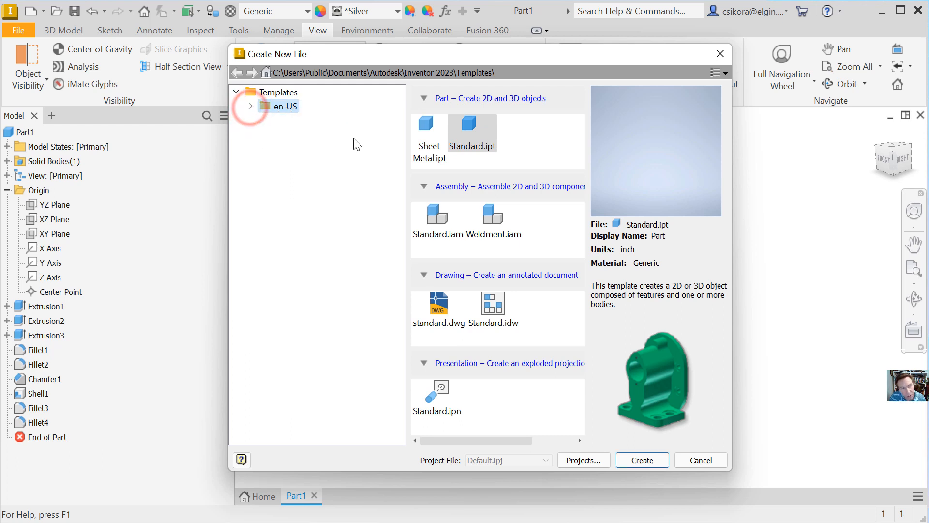
pyautogui.click(473, 135)
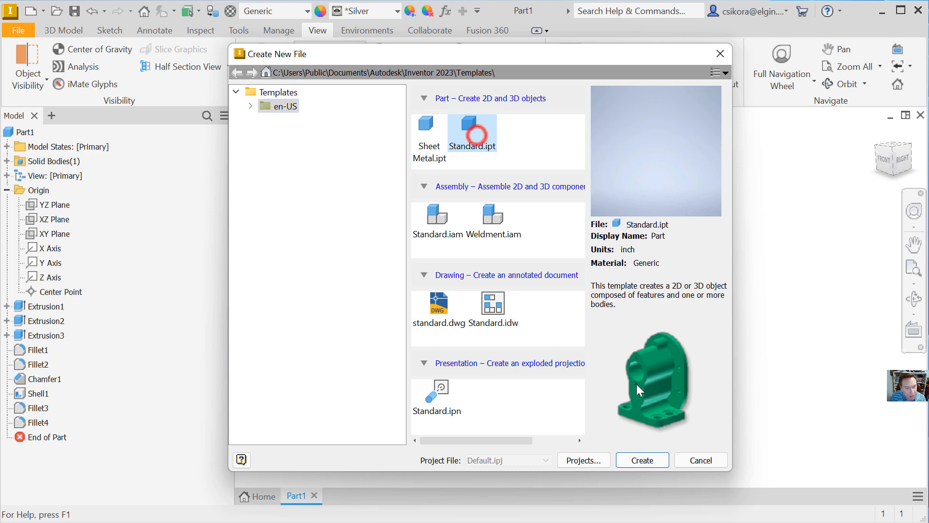
pyautogui.click(634, 459)
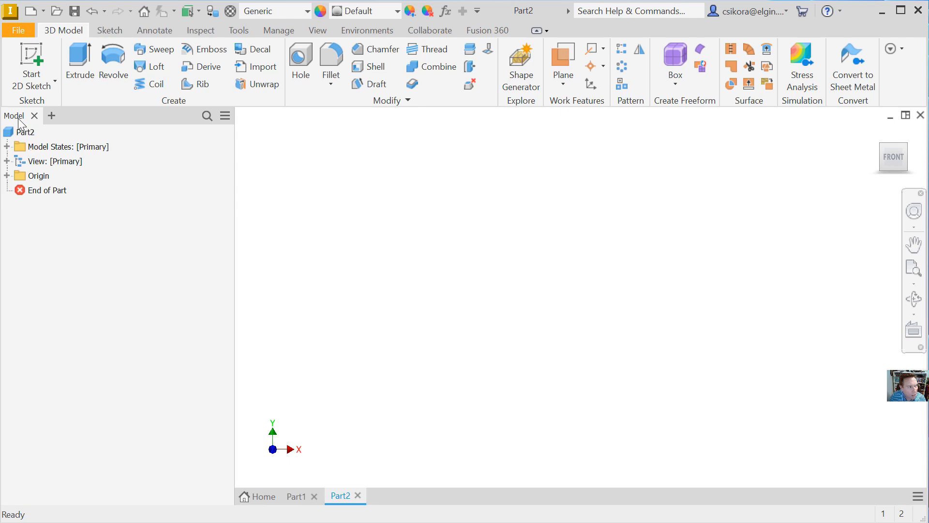
# Step: Expand the new part's origin planes and start a 2D sketch on the XY Plane
pyautogui.click(7, 175)
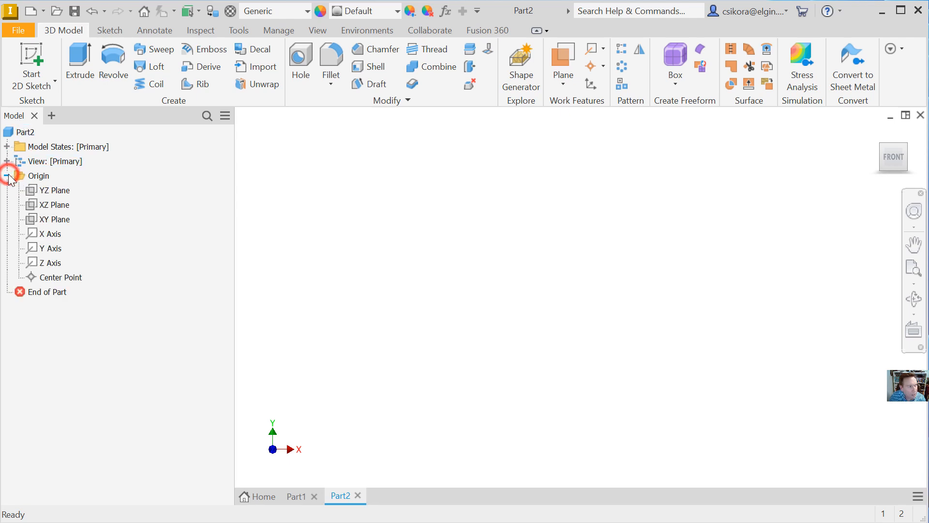
pyautogui.click(59, 191)
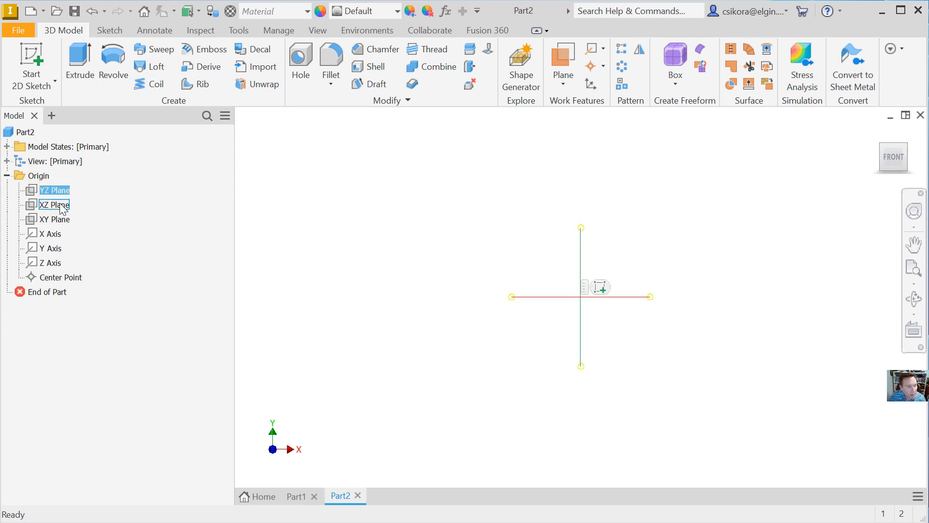
pyautogui.click(60, 207)
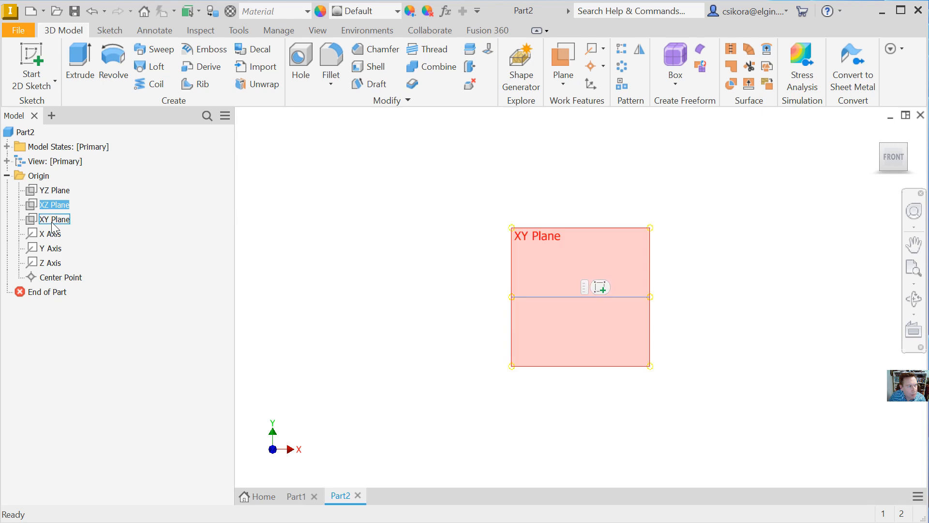
pyautogui.click(55, 222)
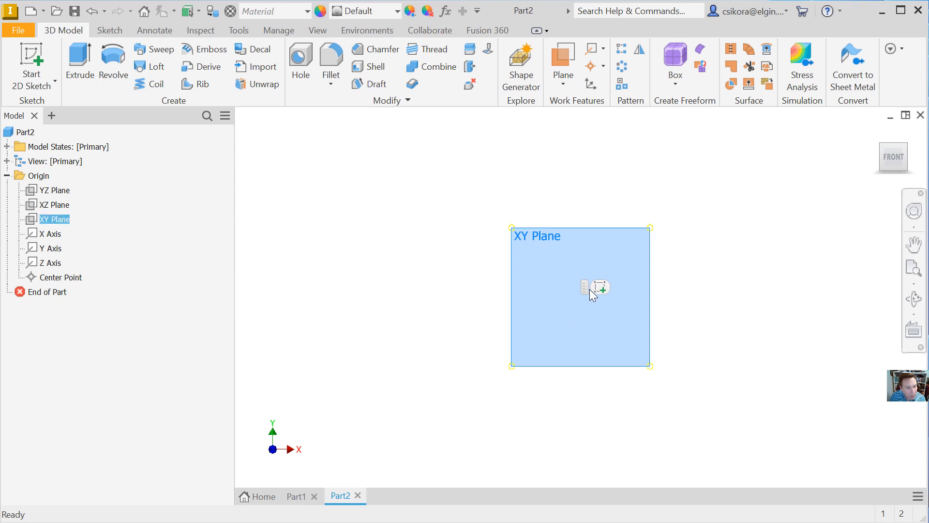
pyautogui.click(54, 83)
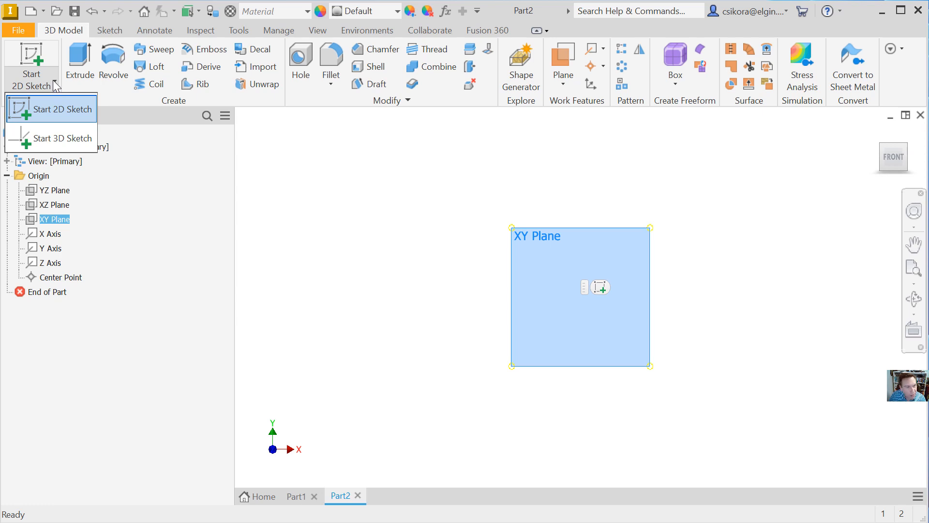
pyautogui.click(53, 80)
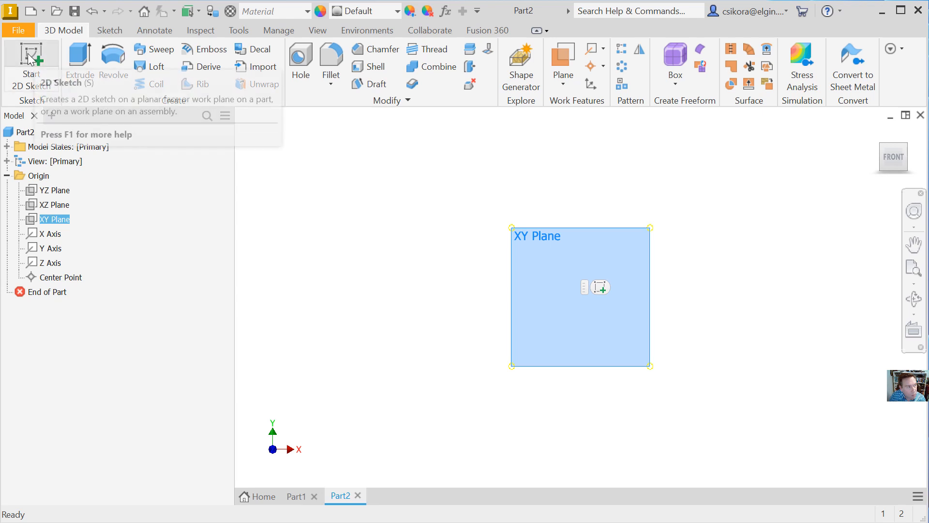
pyautogui.click(41, 77)
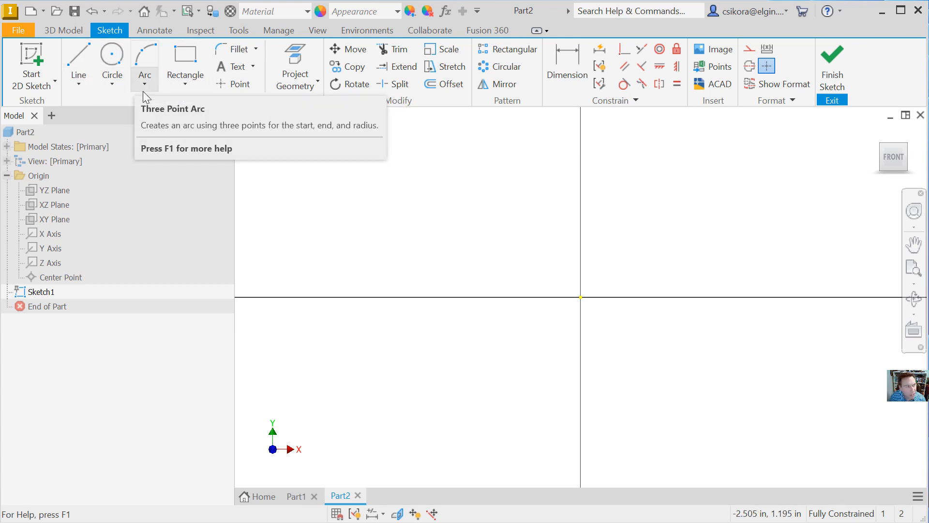
# Step: Draw a two-point rectangle up and to the right from the origin, 3 in wide and 5 in high
pyautogui.click(186, 65)
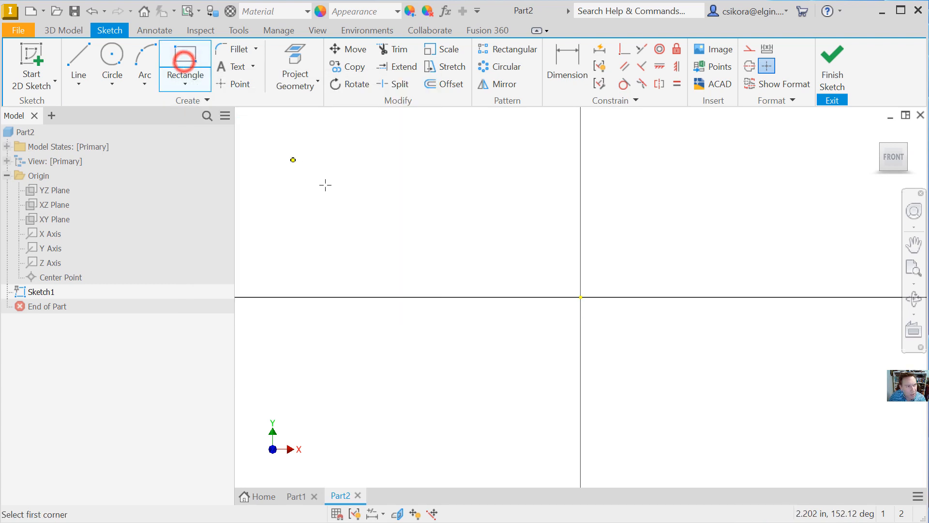
pyautogui.click(580, 297)
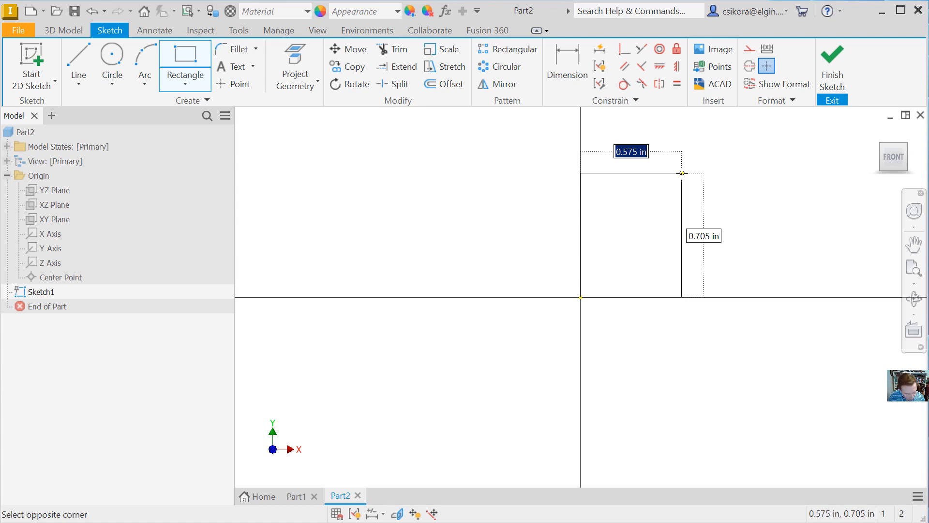
pyautogui.write('32')
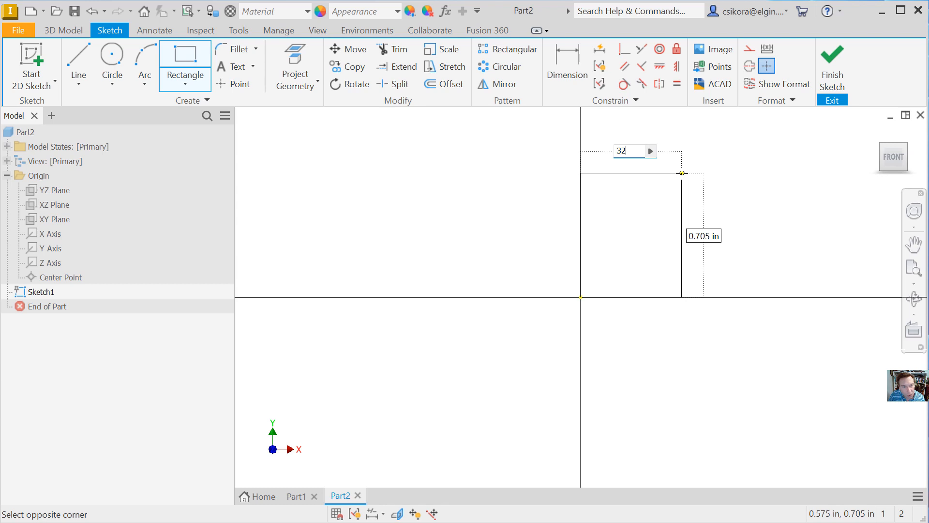
pyautogui.press('BackSpace')
pyautogui.press('Tab')
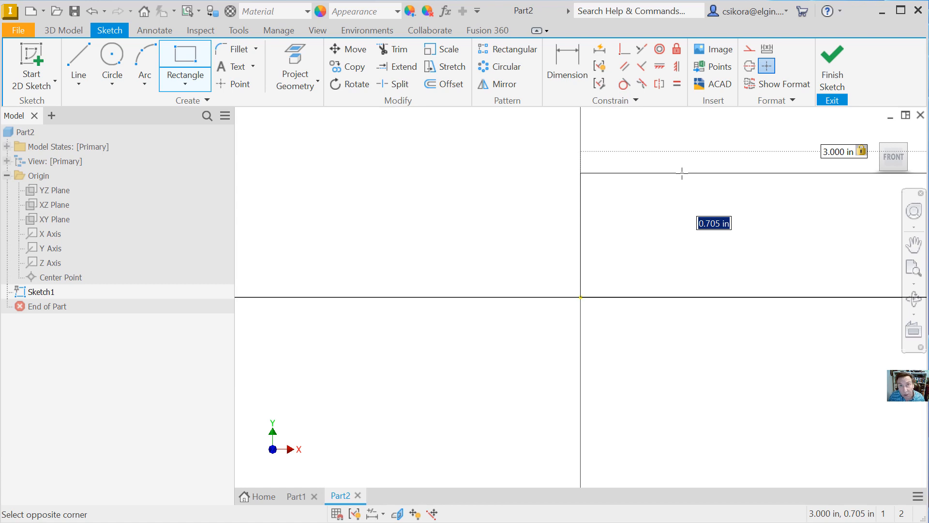
pyautogui.write('5')
pyautogui.press('Return')
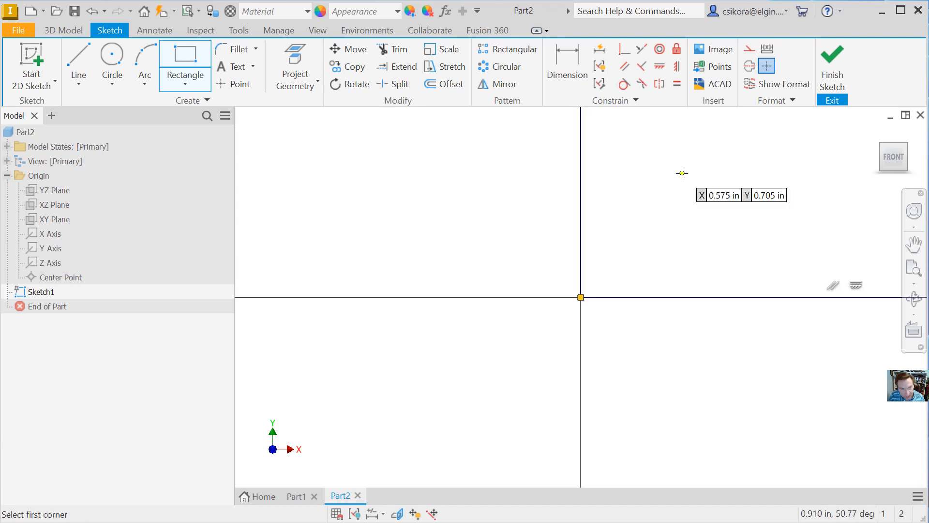
pyautogui.click(892, 157)
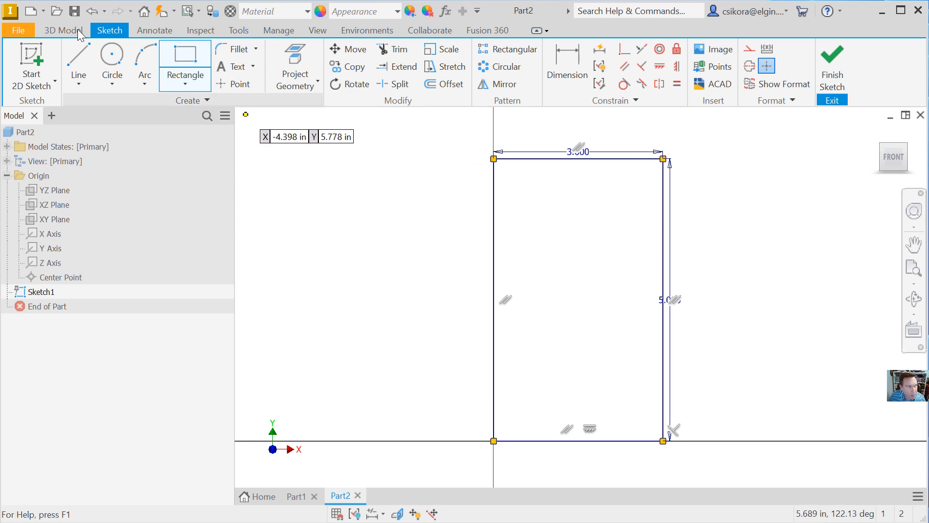
# Step: Open the color settings in Application Options, shortening and moving the dialog so that it fits on screen
pyautogui.click(22, 35)
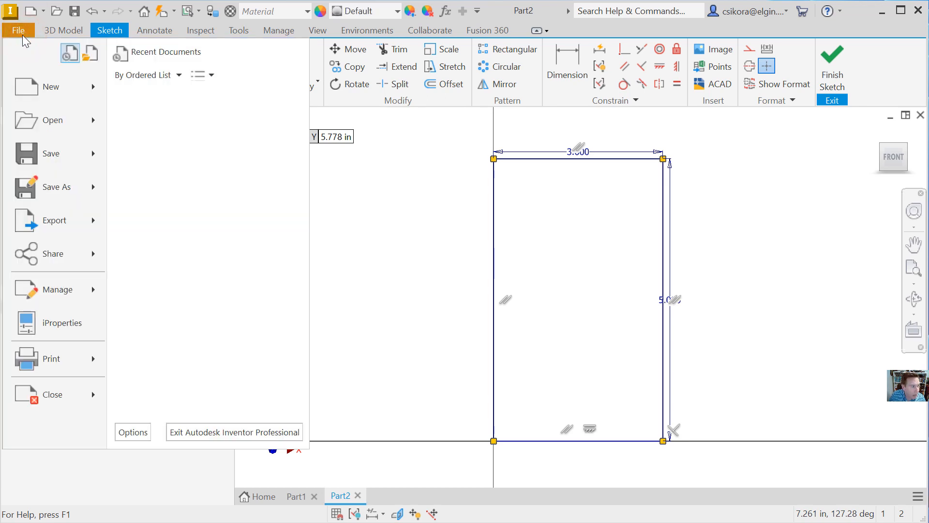
pyautogui.click(135, 434)
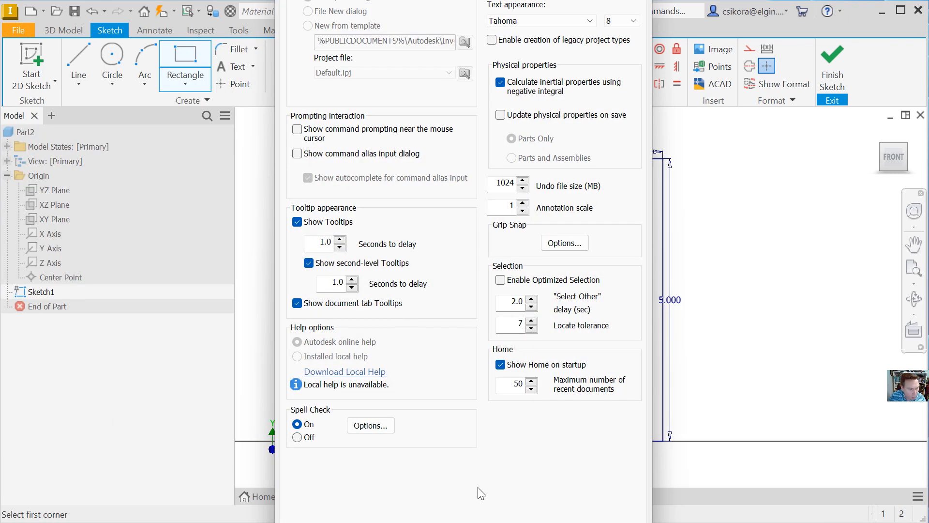
pyautogui.moveTo(506, 522)
pyautogui.mouseDown()
pyautogui.moveTo(495, 356)
pyautogui.moveTo(496, 401)
pyautogui.mouseUp()
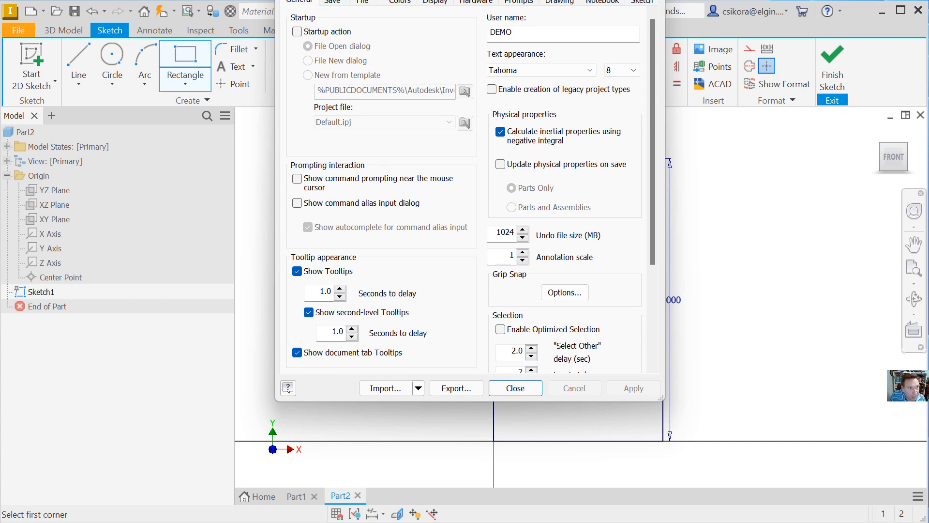
pyautogui.moveTo(495, 0); pyautogui.dragTo(534, 45)
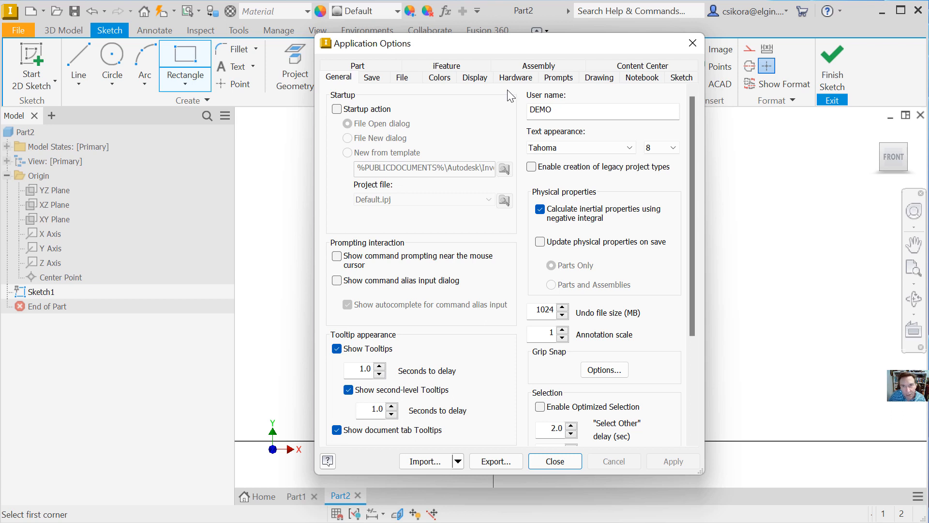
pyautogui.click(440, 77)
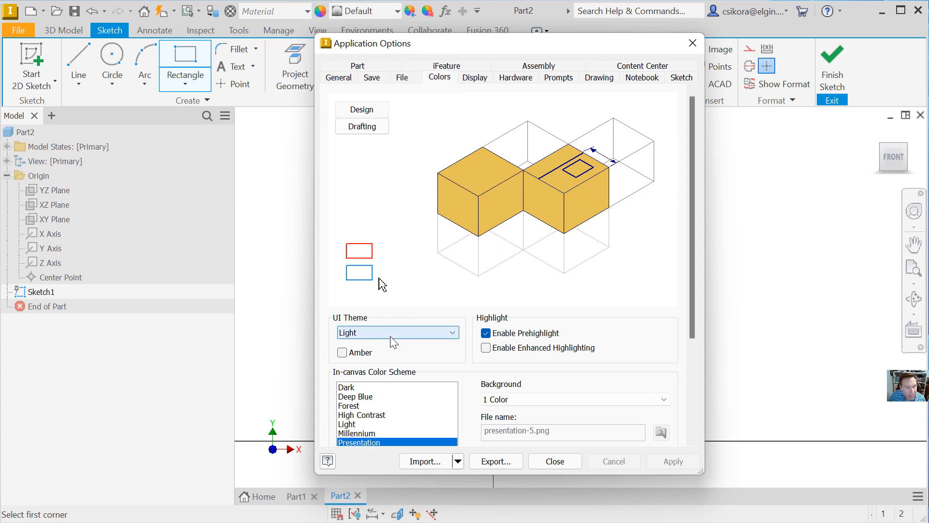
# Step: Preview the Millennium and High Contrast in-canvas color schemes and return to Presentation
pyautogui.click(366, 433)
pyautogui.click(367, 415)
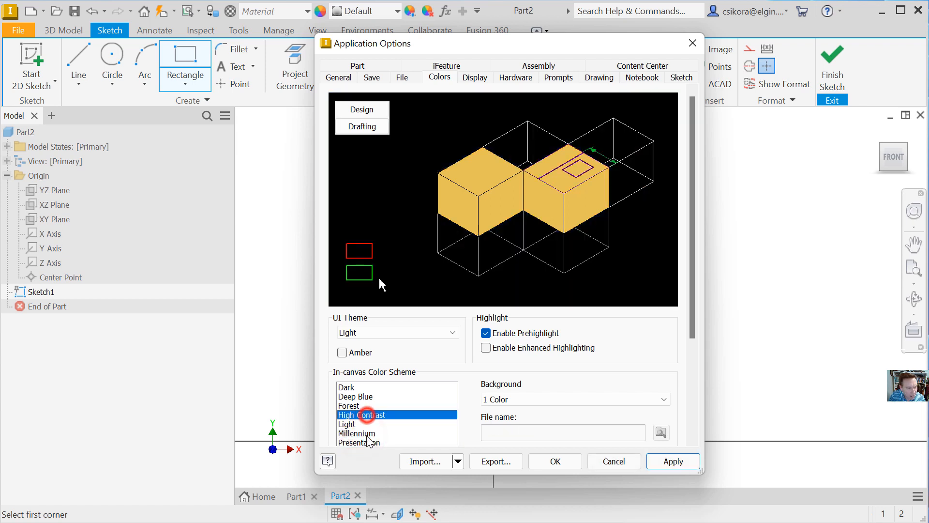
pyautogui.click(367, 442)
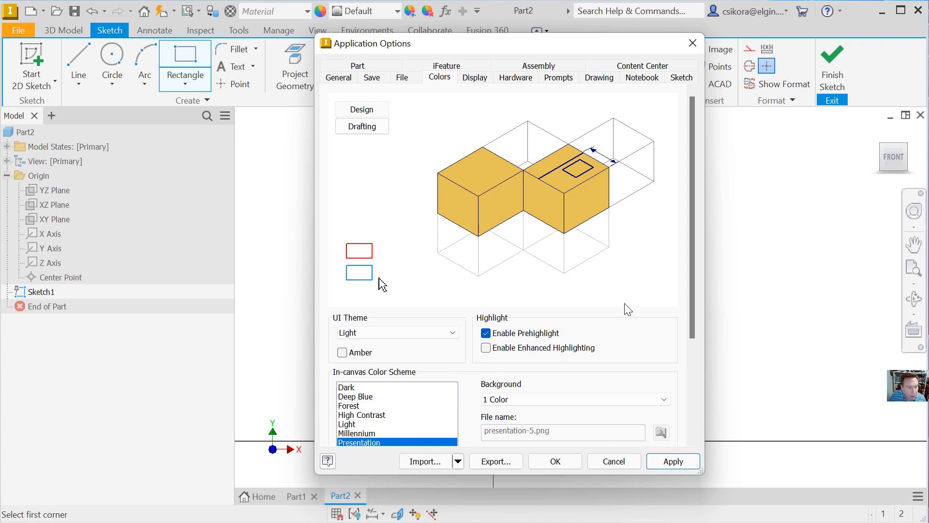
# Step: Preview the Gradient background for the Presentation scheme and return the background to 1 Color
pyautogui.moveTo(691, 323); pyautogui.dragTo(696, 429)
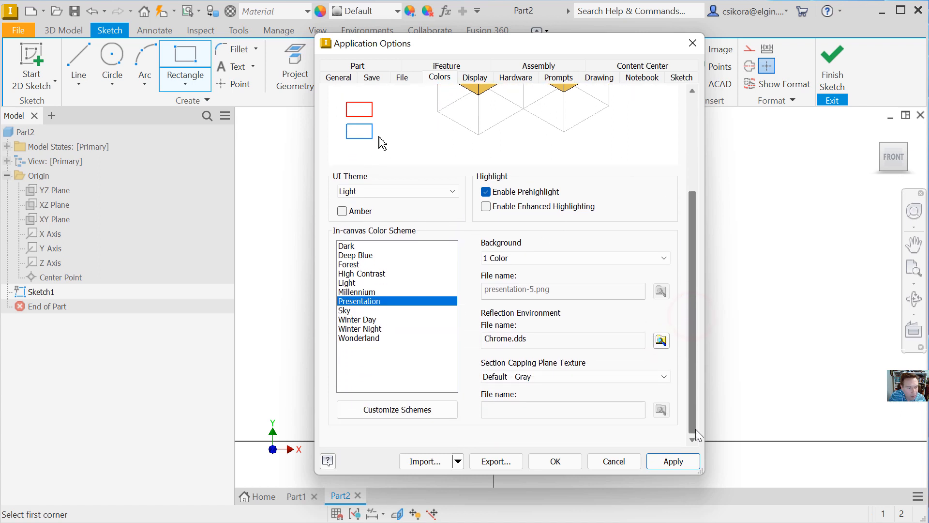
pyautogui.click(524, 258)
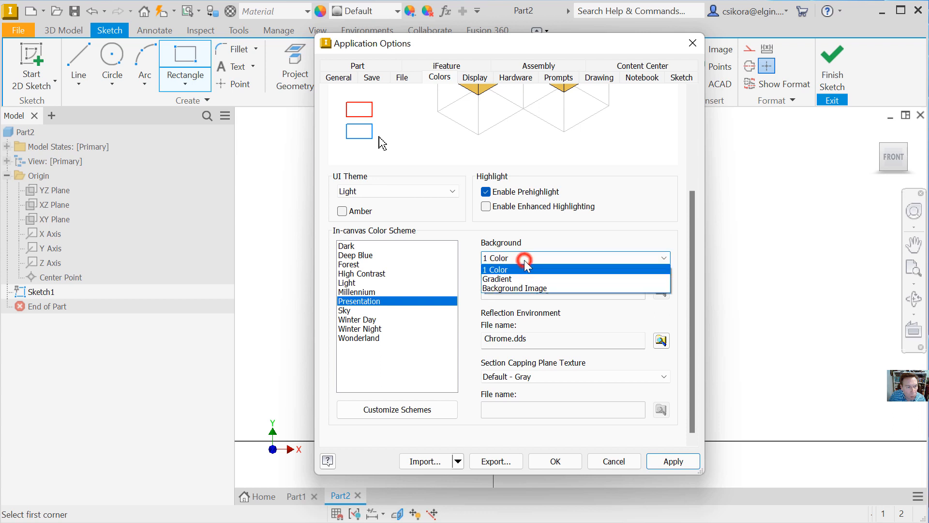
pyautogui.click(510, 279)
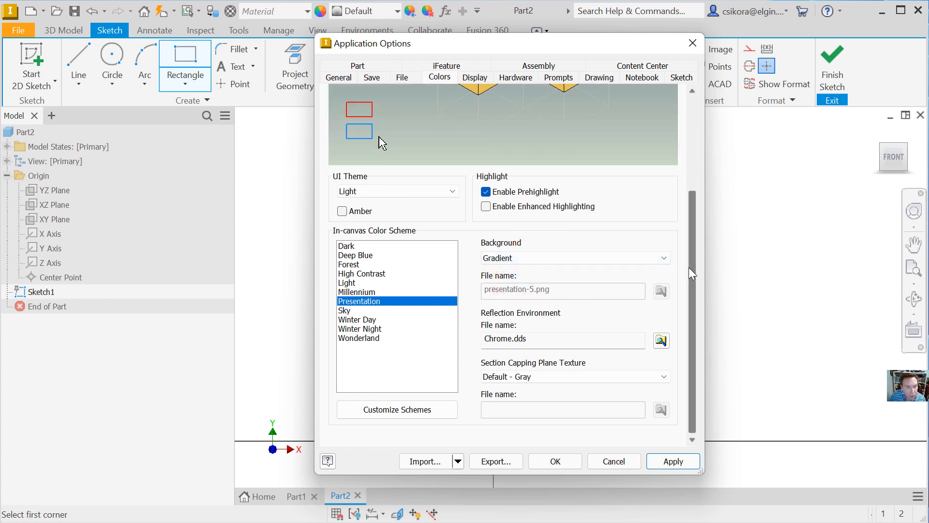
pyautogui.moveTo(691, 266); pyautogui.dragTo(686, 197)
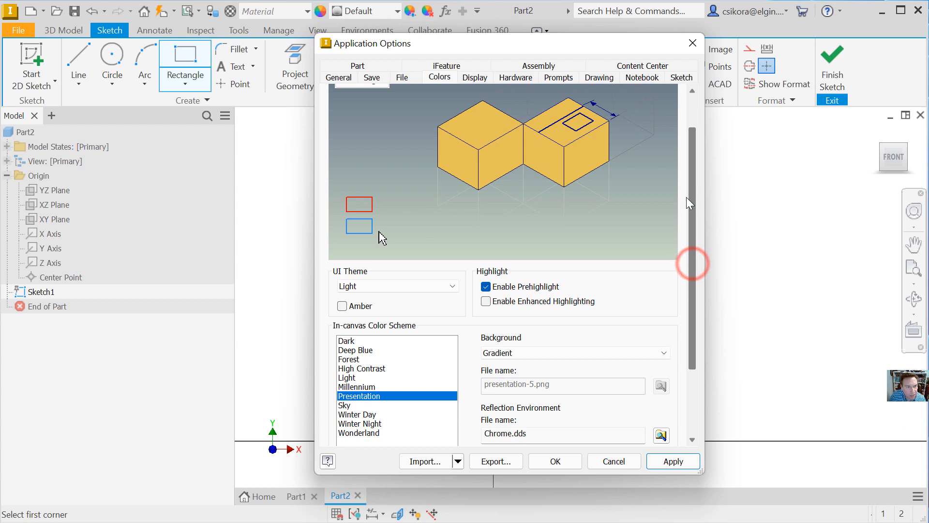
pyautogui.click(521, 353)
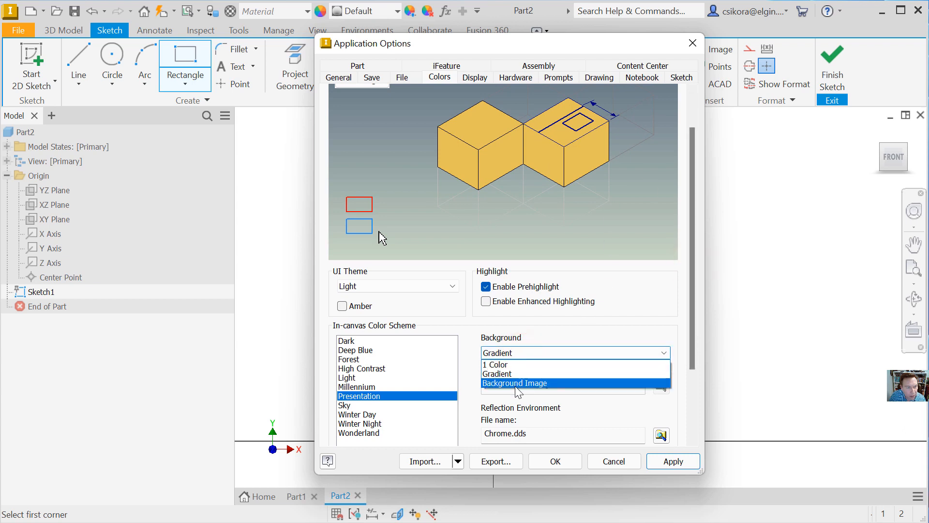
pyautogui.click(511, 365)
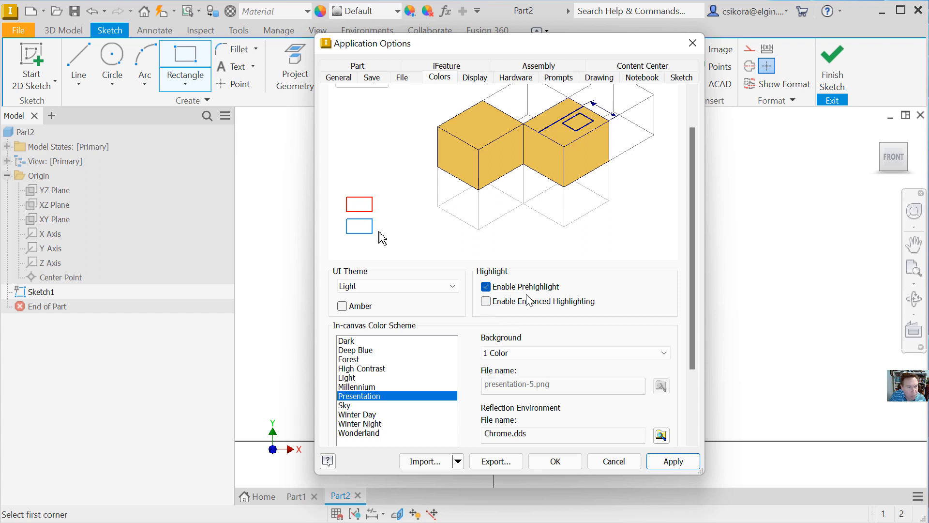
# Step: Enable enhanced highlighting in the color settings
pyautogui.click(485, 300)
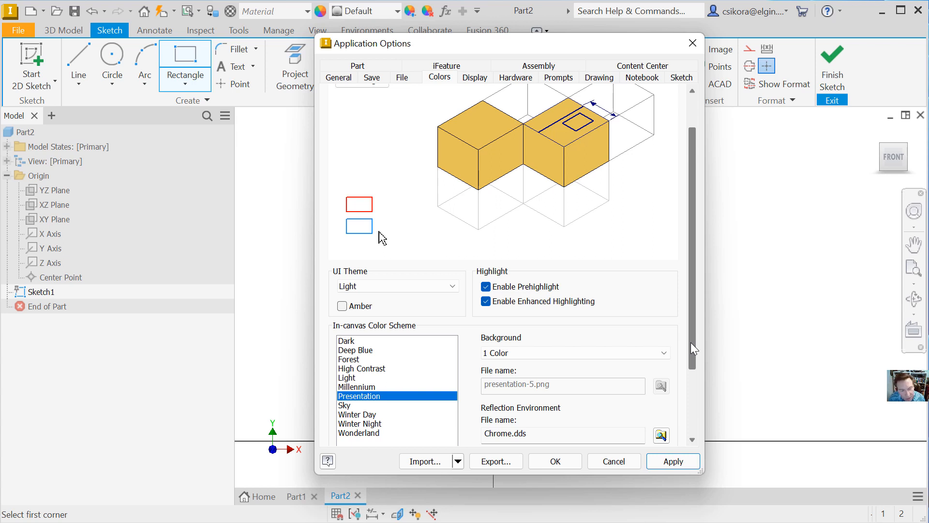
# Step: Switch the display appearance to application settings and set the initial visual style to Shaded with edges
pyautogui.moveTo(690, 341); pyautogui.dragTo(698, 279)
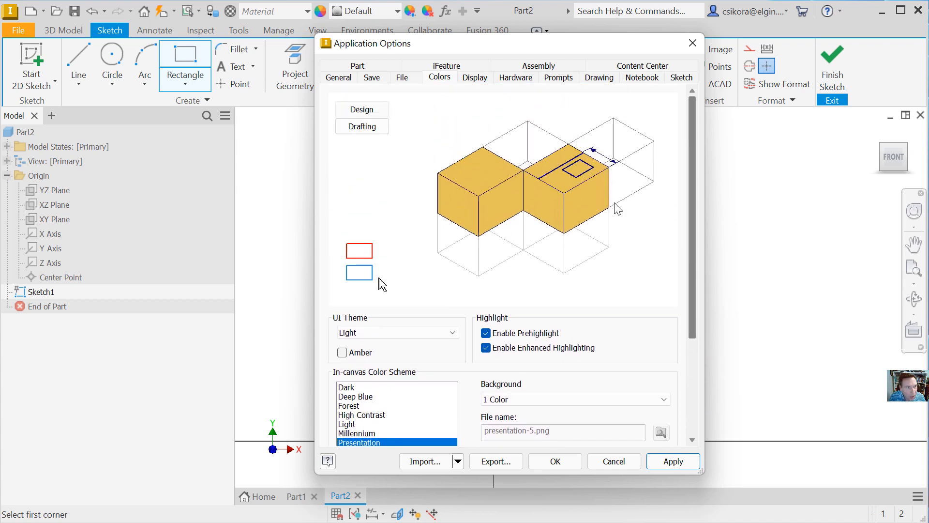
pyautogui.click(475, 78)
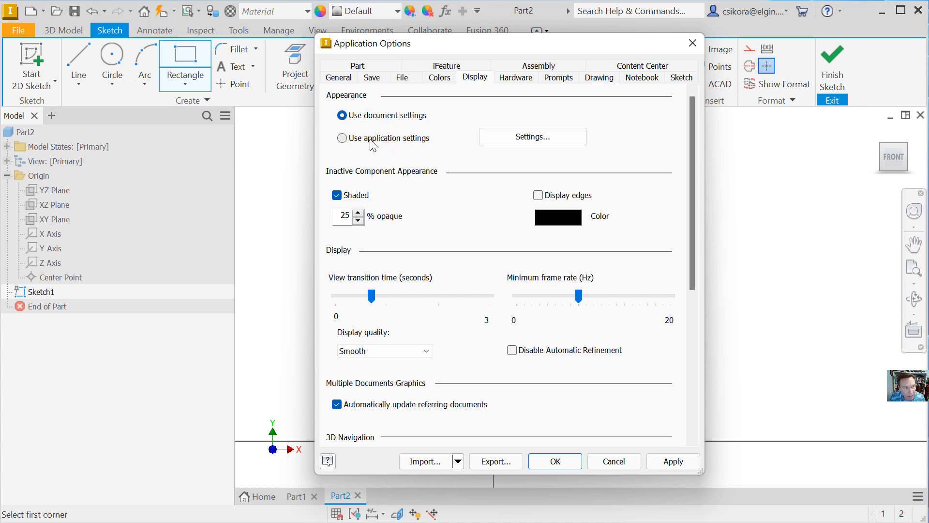
pyautogui.click(342, 138)
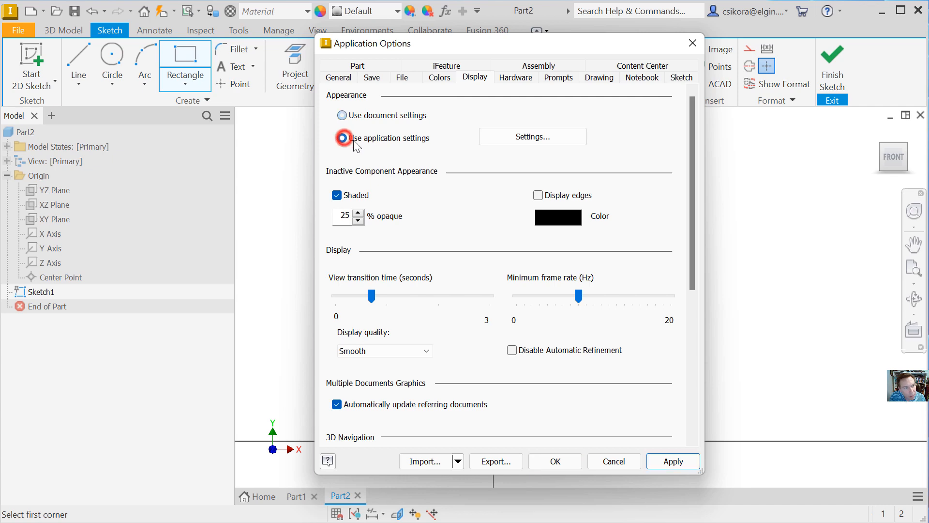
pyautogui.click(522, 137)
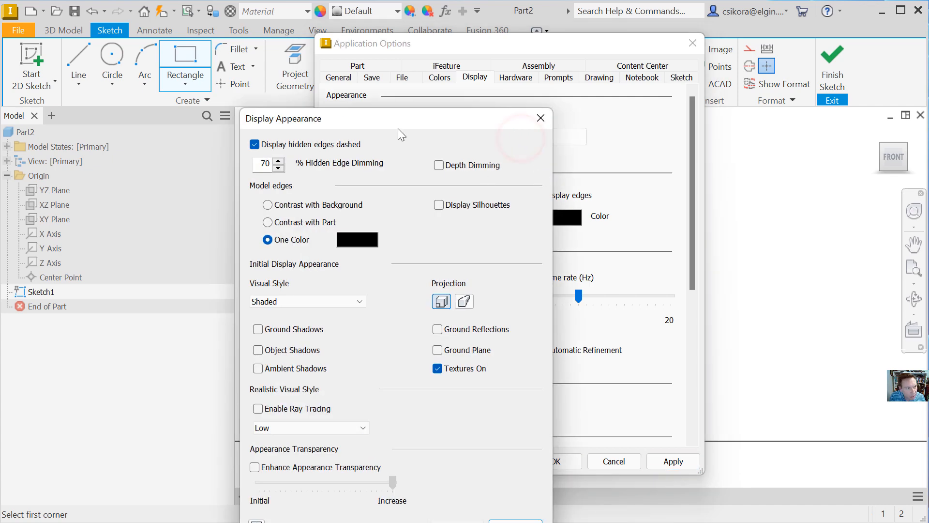
pyautogui.moveTo(397, 127); pyautogui.dragTo(602, 66)
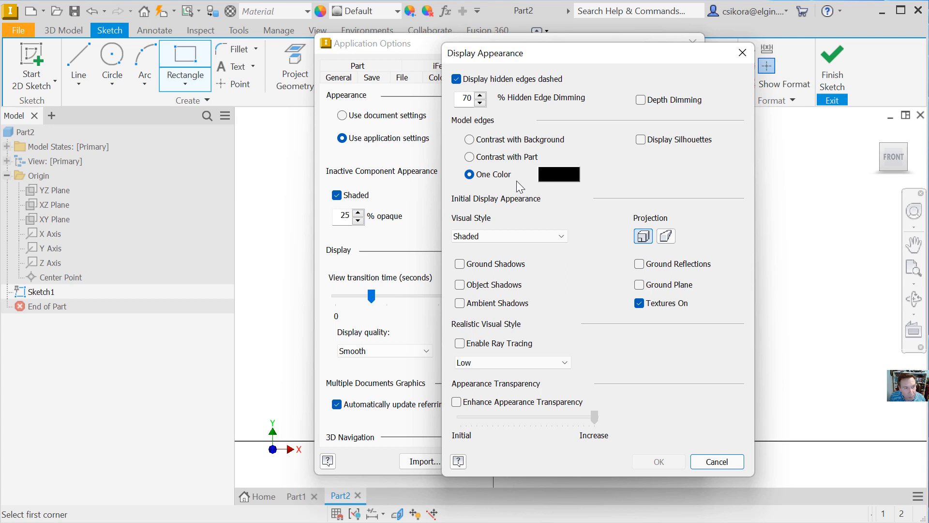
pyautogui.click(502, 233)
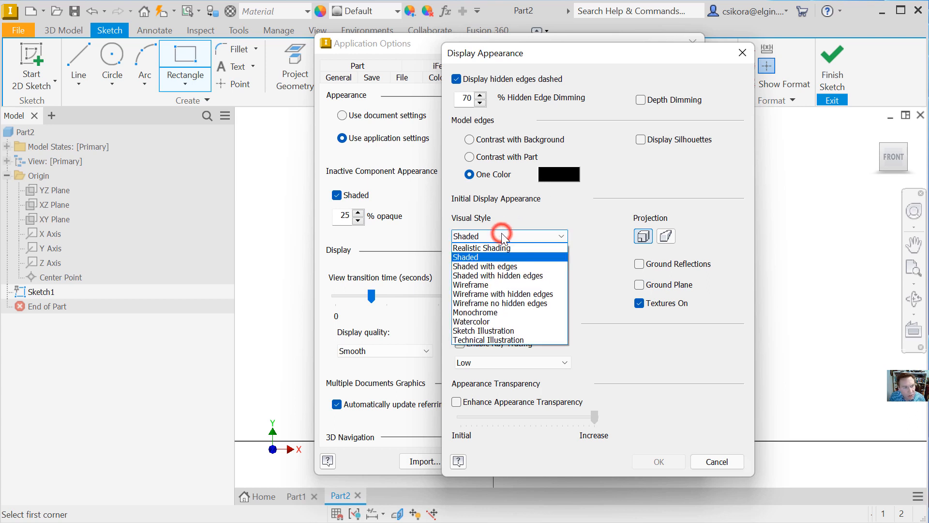
pyautogui.click(503, 268)
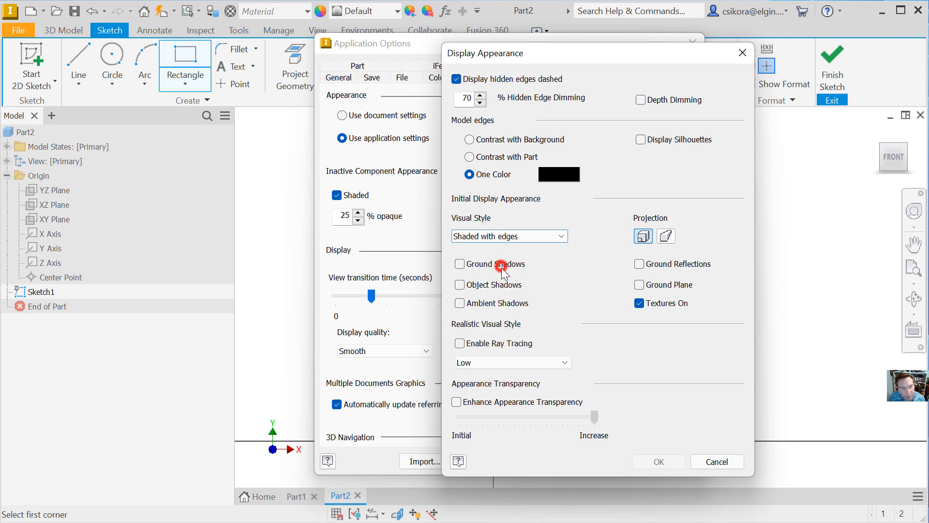
# Step: Enable ground, object and ambient shadows plus ground reflections in the display appearance, then apply and close the application options
pyautogui.click(459, 264)
pyautogui.click(460, 286)
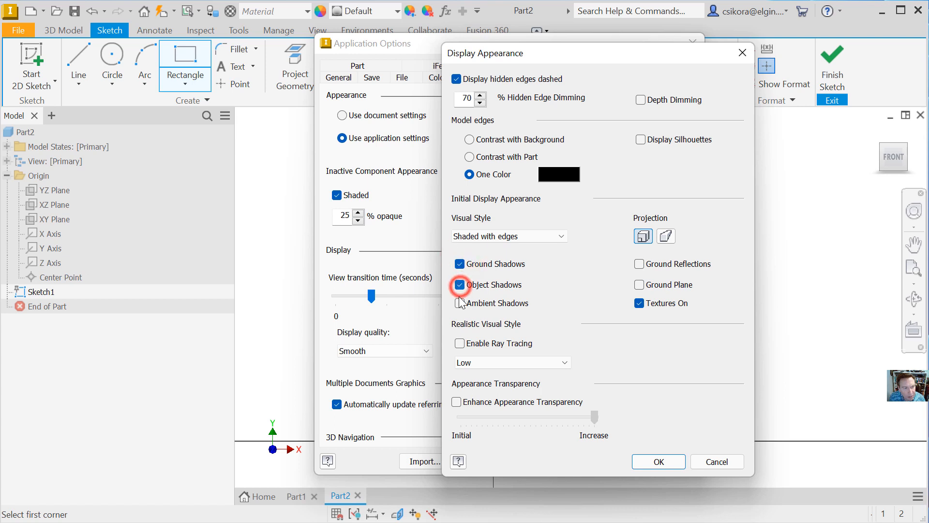
pyautogui.click(459, 303)
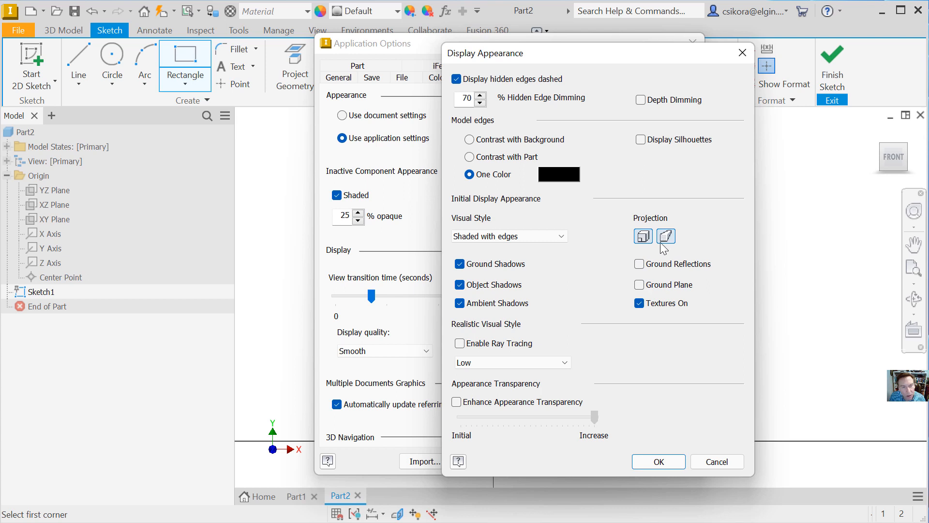
pyautogui.click(639, 264)
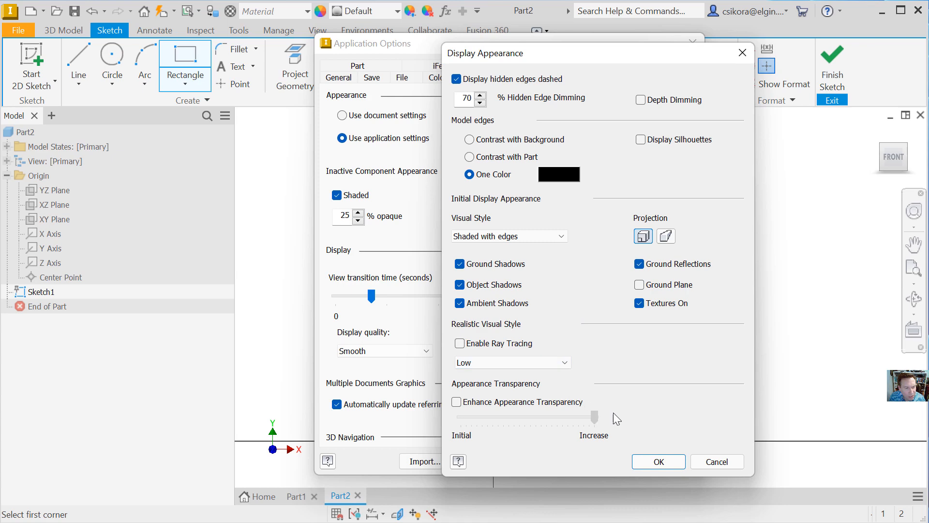
pyautogui.click(659, 461)
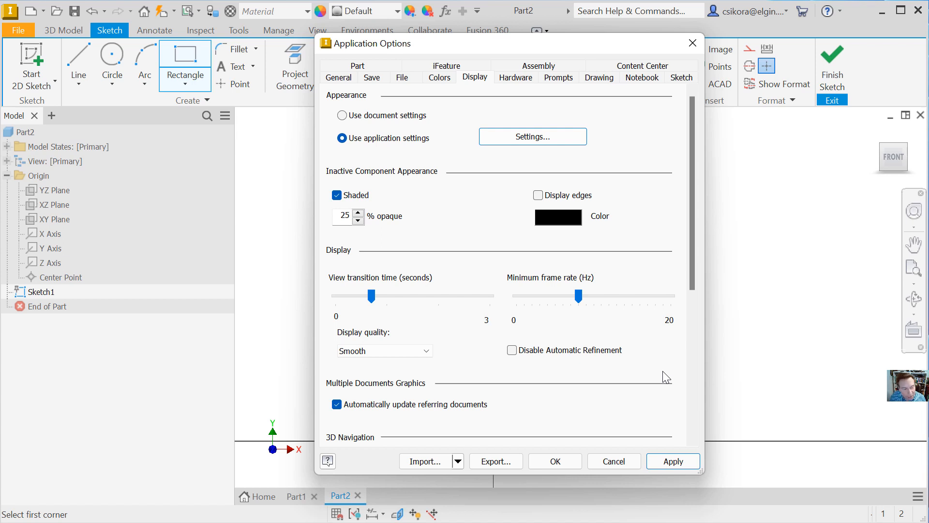
pyautogui.click(666, 457)
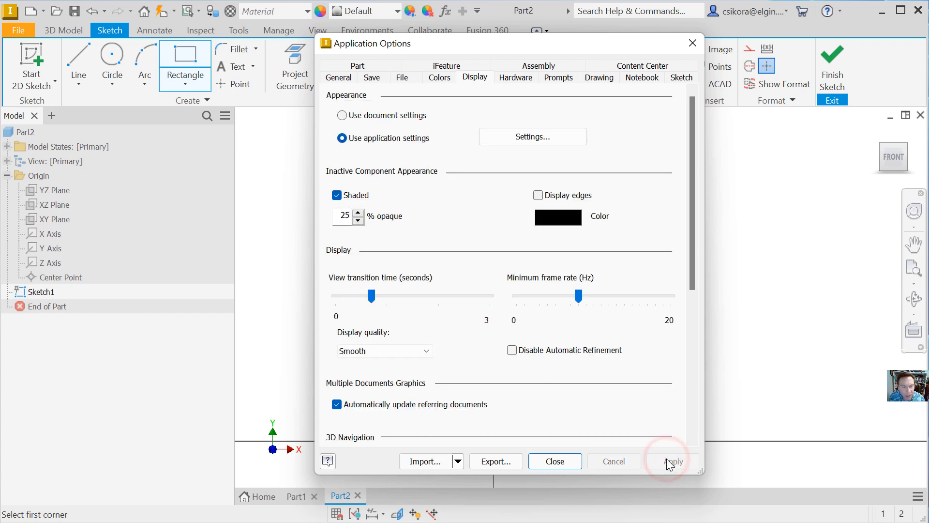
pyautogui.click(539, 461)
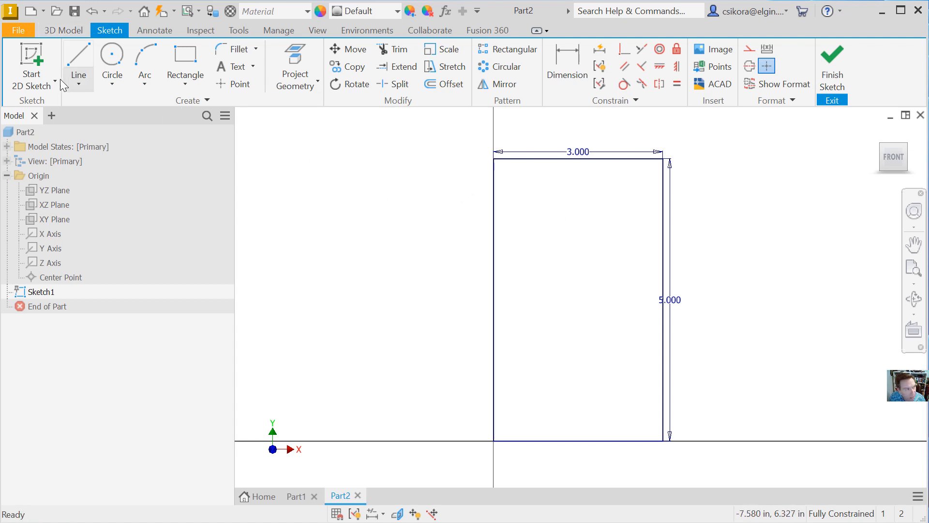
# Step: Extrude the 3 by 5 in rectangle to a thickness of 0.5 in
pyautogui.click(71, 30)
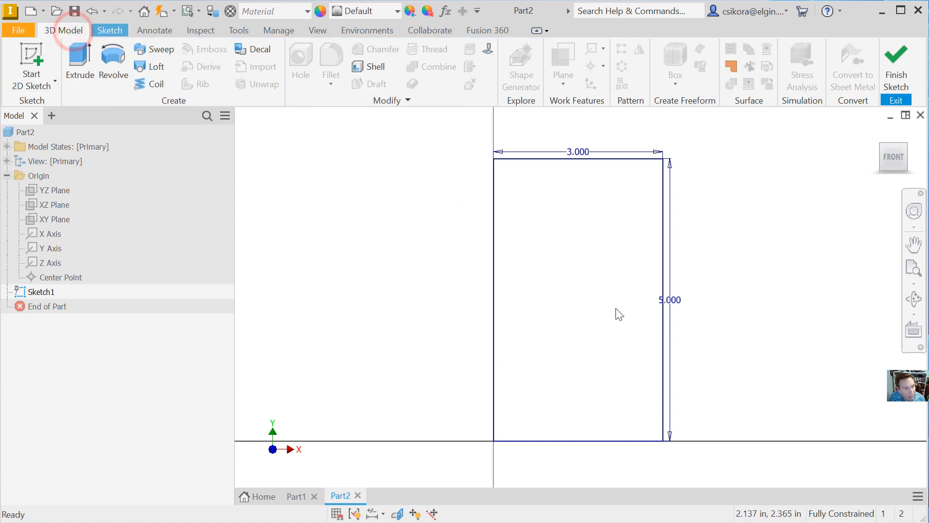
pyautogui.click(81, 60)
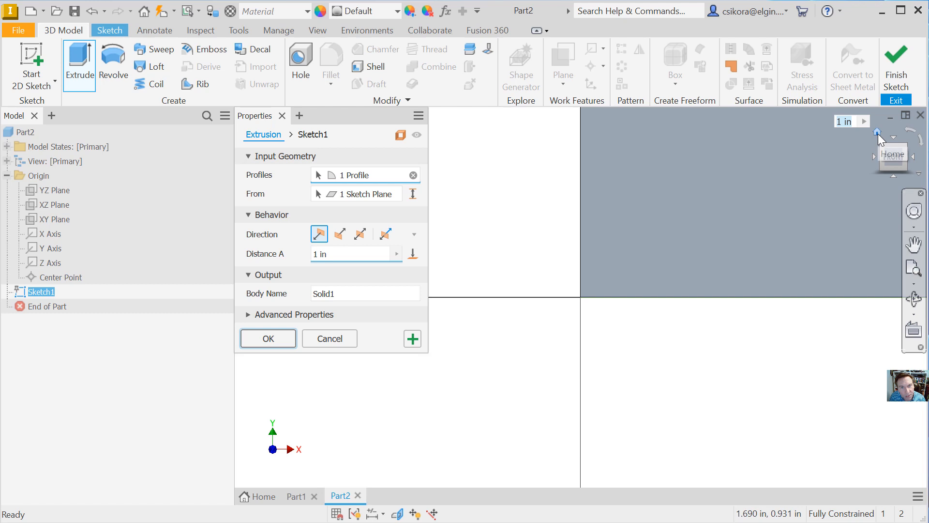
pyautogui.click(877, 134)
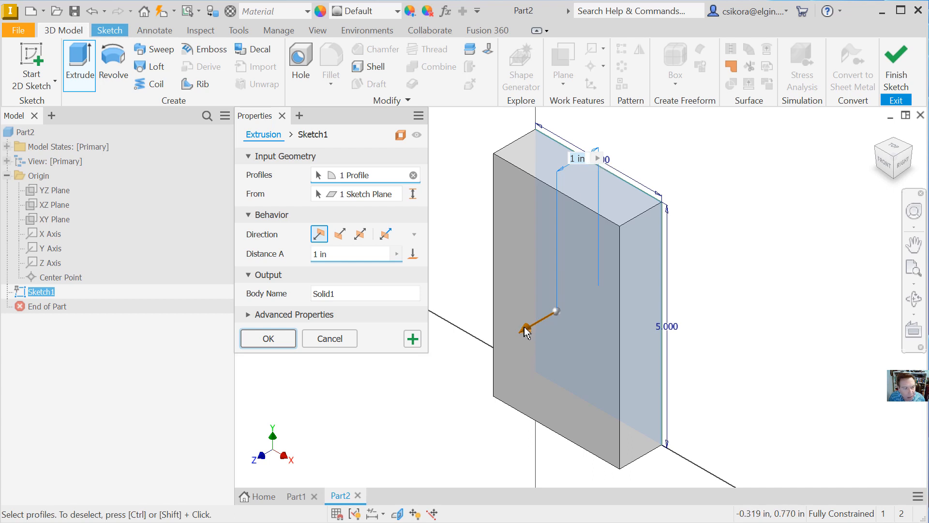
pyautogui.moveTo(522, 332); pyautogui.dragTo(548, 311)
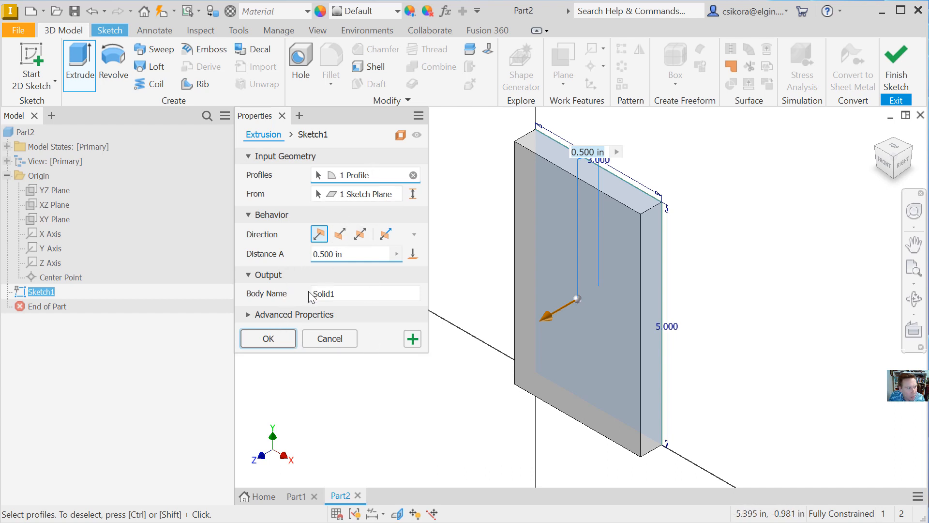
pyautogui.click(268, 338)
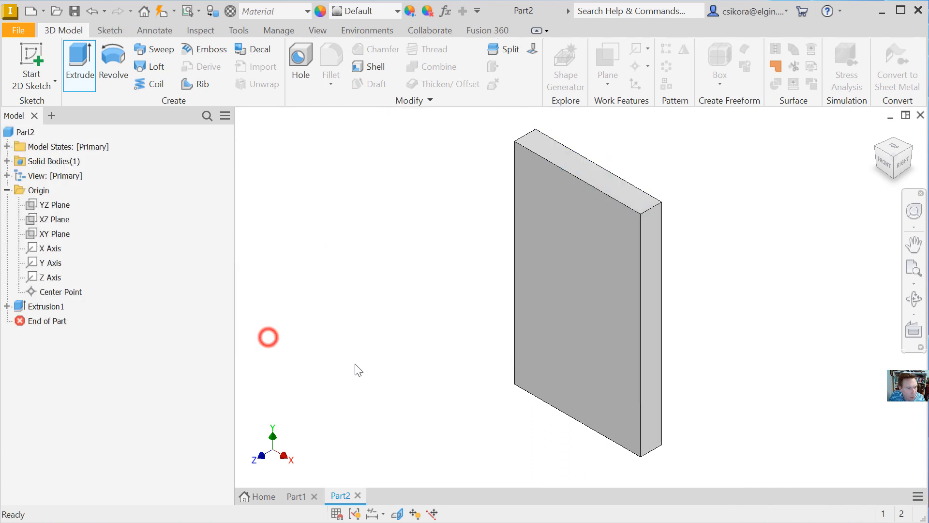
# Step: Sketch a full-width rectangle about 1.54 in high on the plate's front face, starting from its lower-left corner
pyautogui.click(594, 322)
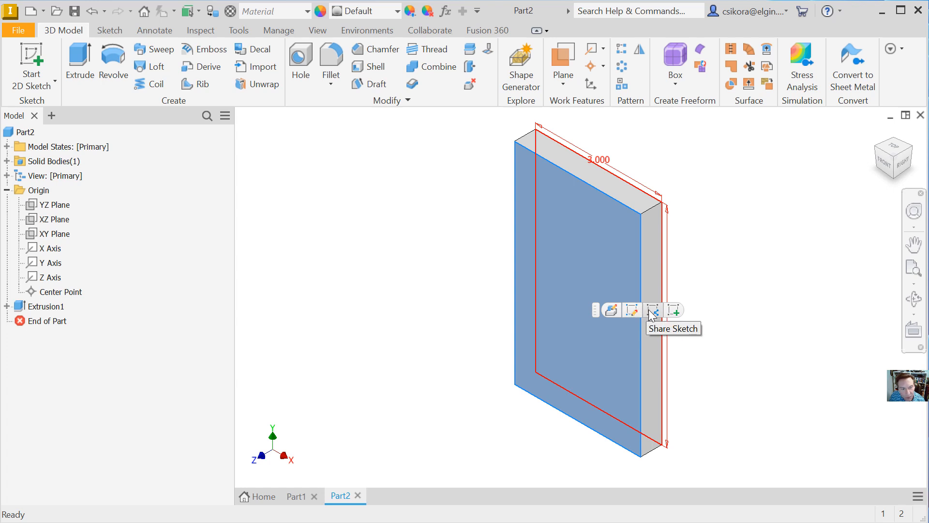
pyautogui.click(676, 309)
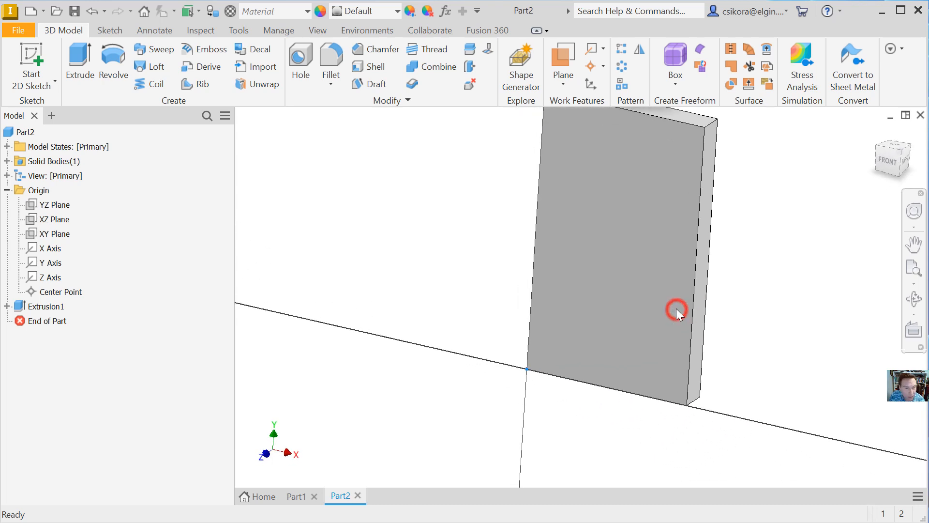
pyautogui.click(892, 158)
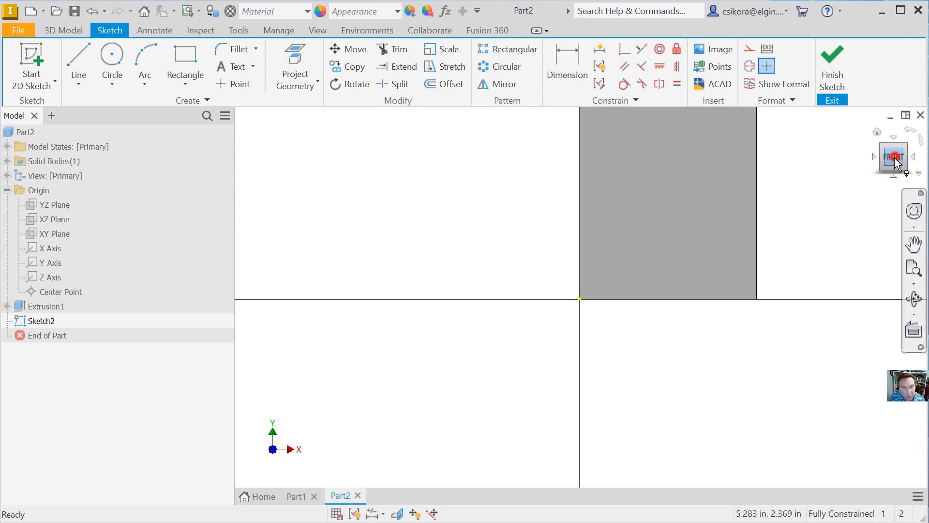
pyautogui.click(184, 51)
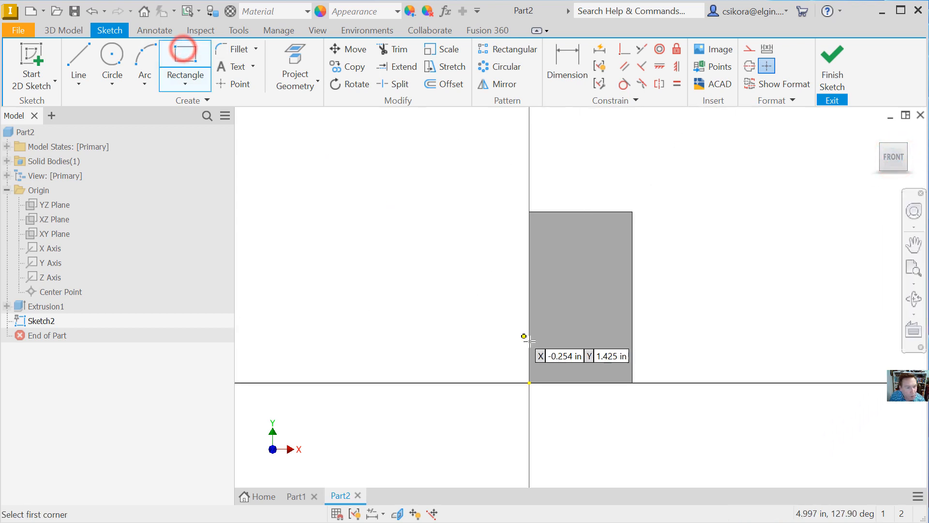
pyautogui.click(530, 382)
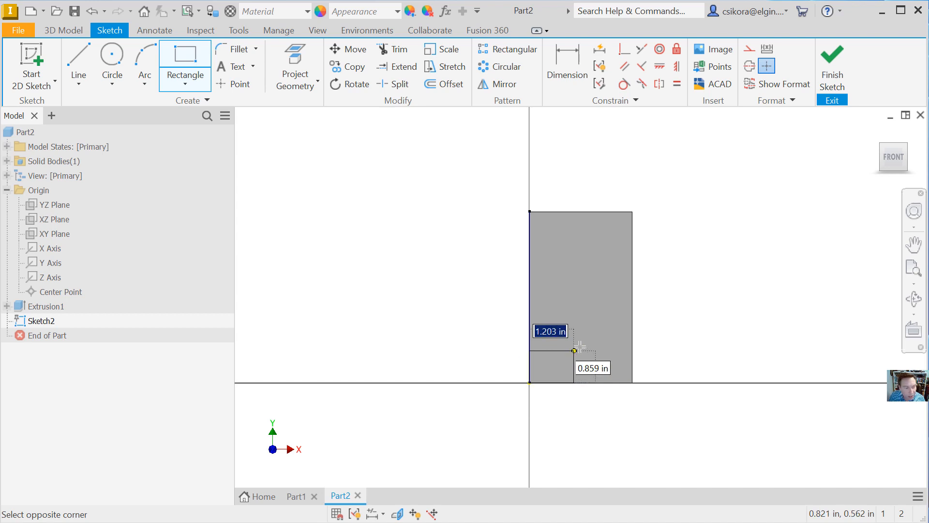
pyautogui.click(631, 329)
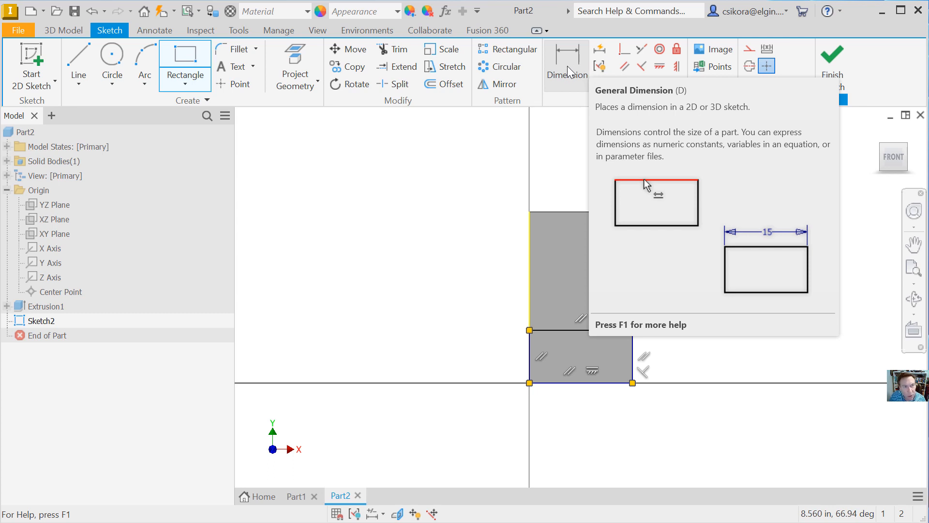
# Step: Dimension the new rectangle's height between its right-hand corners and set it to 1.5 in
pyautogui.click(565, 64)
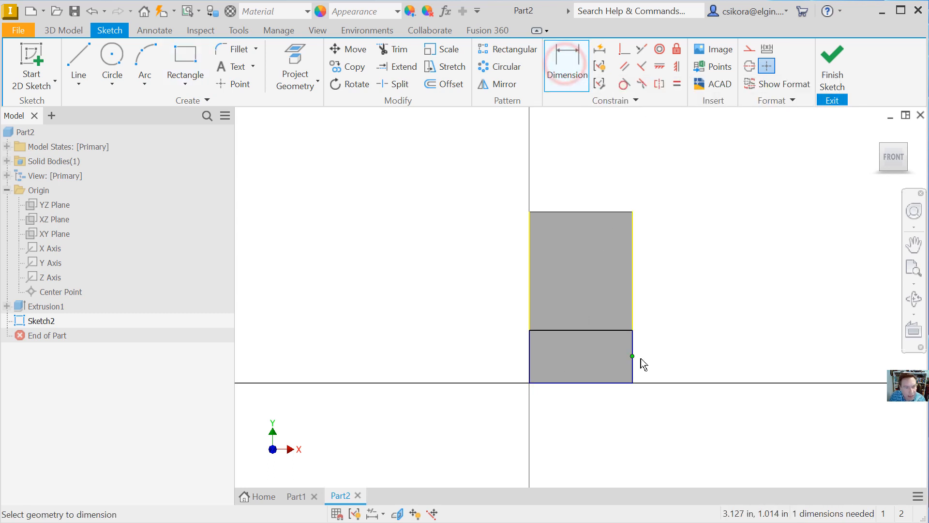
pyautogui.click(632, 331)
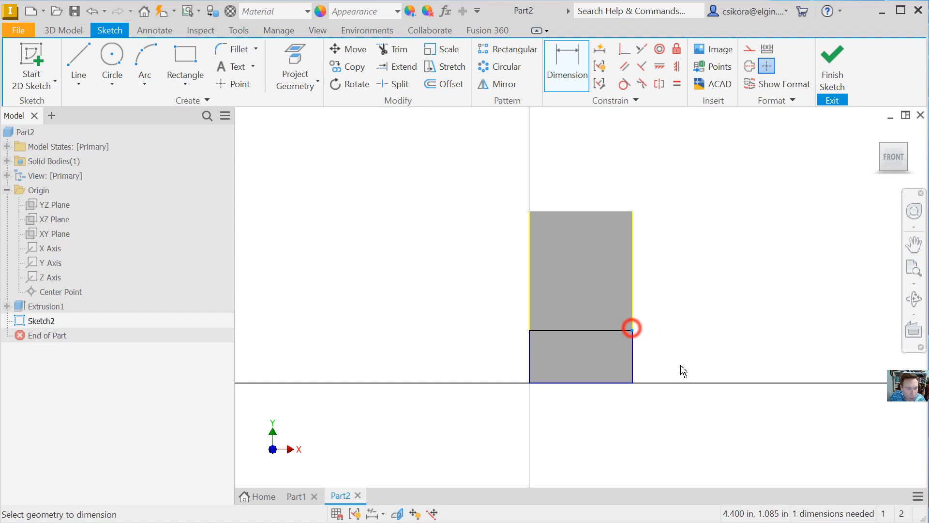
pyautogui.click(632, 382)
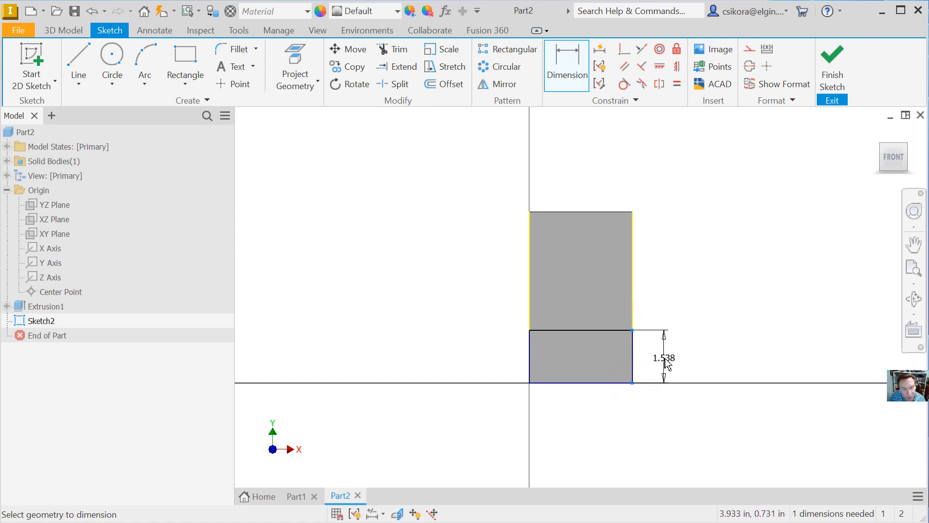
pyautogui.click(667, 364)
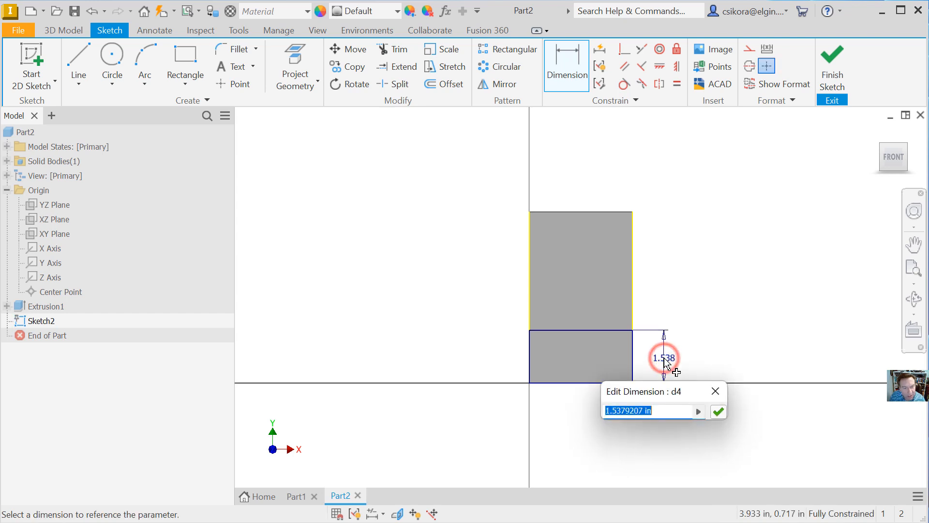
pyautogui.write('1.')
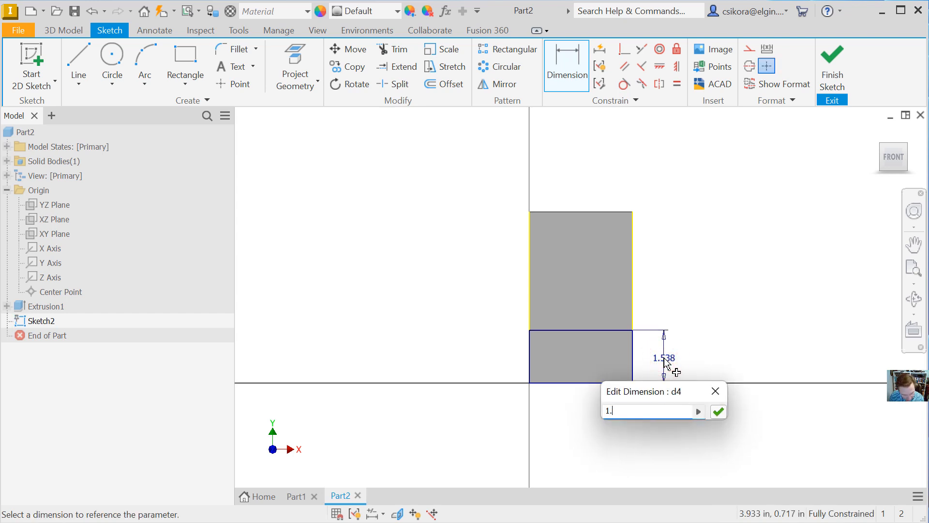
pyautogui.write('5')
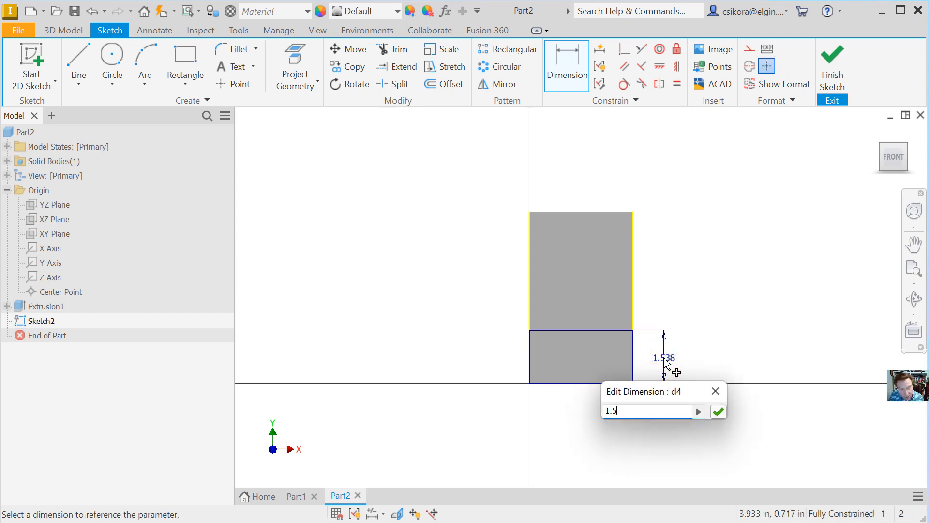
pyautogui.click(718, 411)
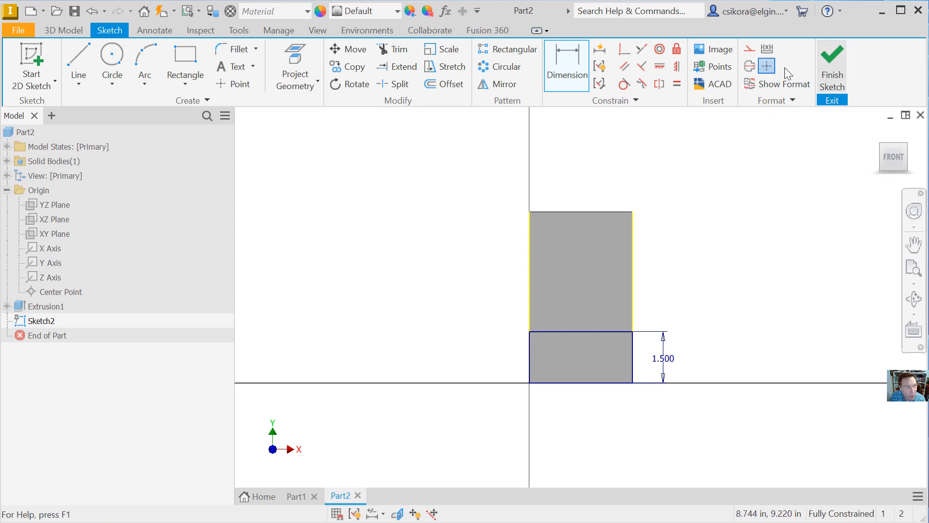
# Step: Extrude the 1.5 in high rectangle 0.5 in outward from the plate, joining it to the body
pyautogui.click(61, 30)
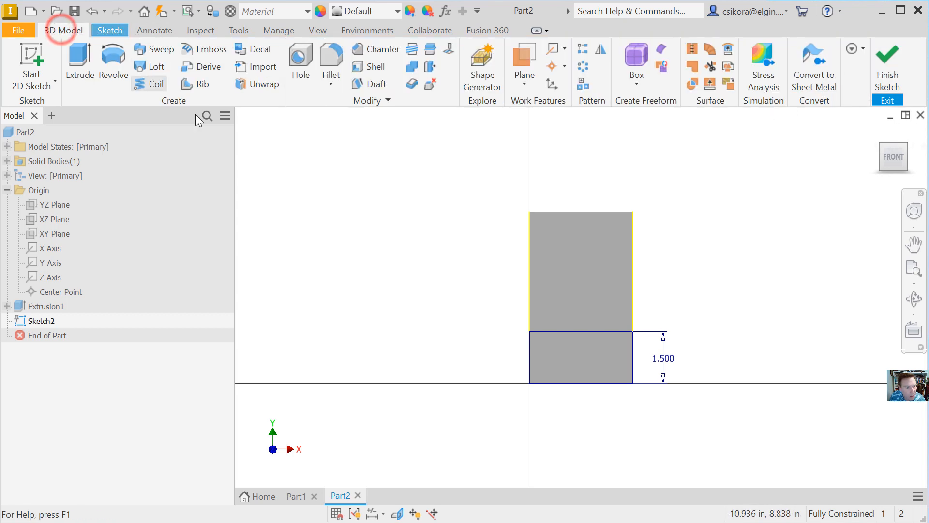
pyautogui.click(79, 61)
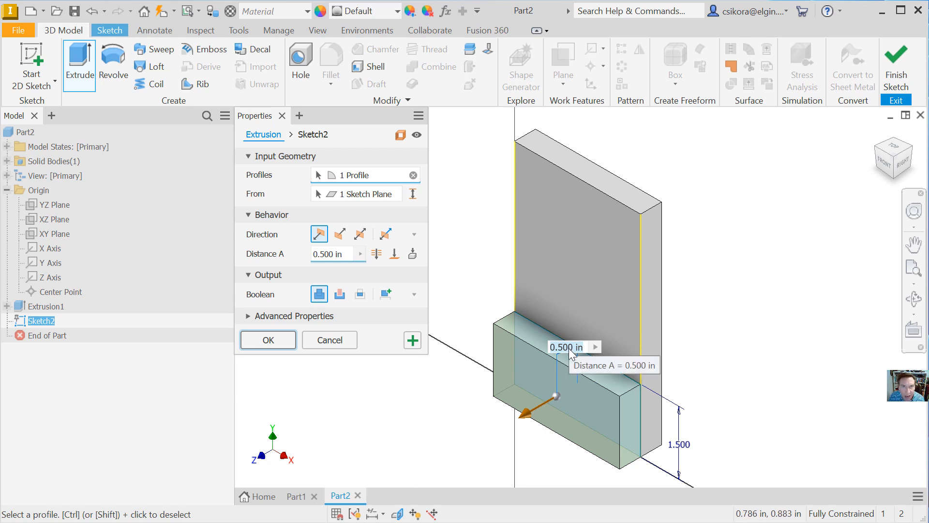
pyautogui.click(276, 340)
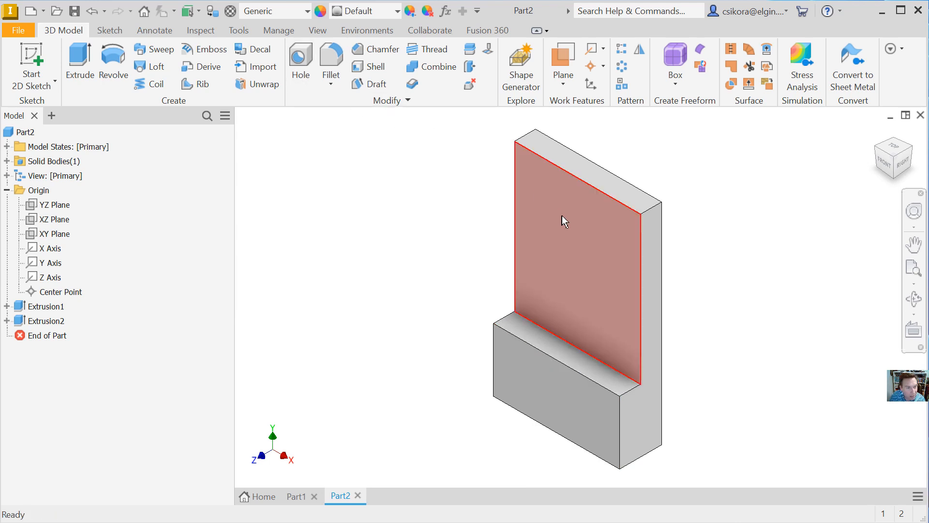
pyautogui.moveTo(562, 216)
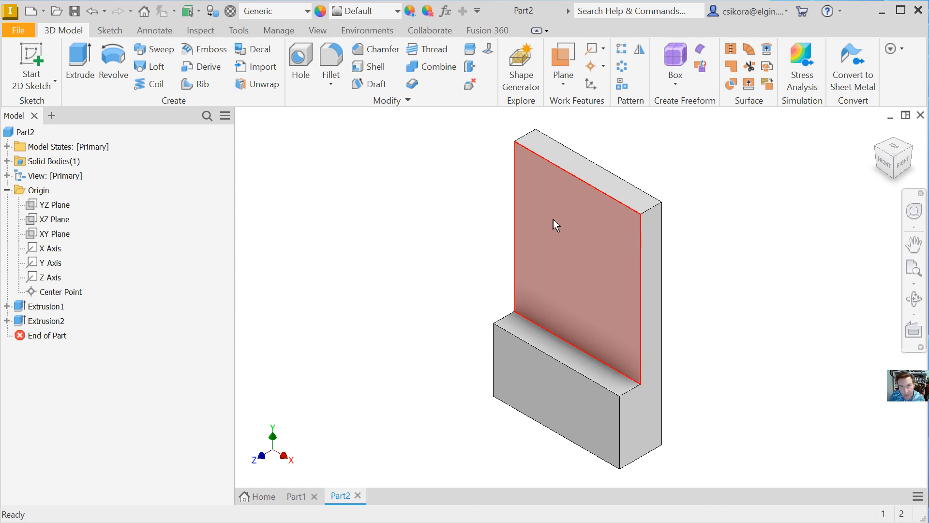
# Step: Start a sketch on the plate's exposed front face and draw a 0.75 in diameter circle near its upper-left corner
pyautogui.click(553, 219)
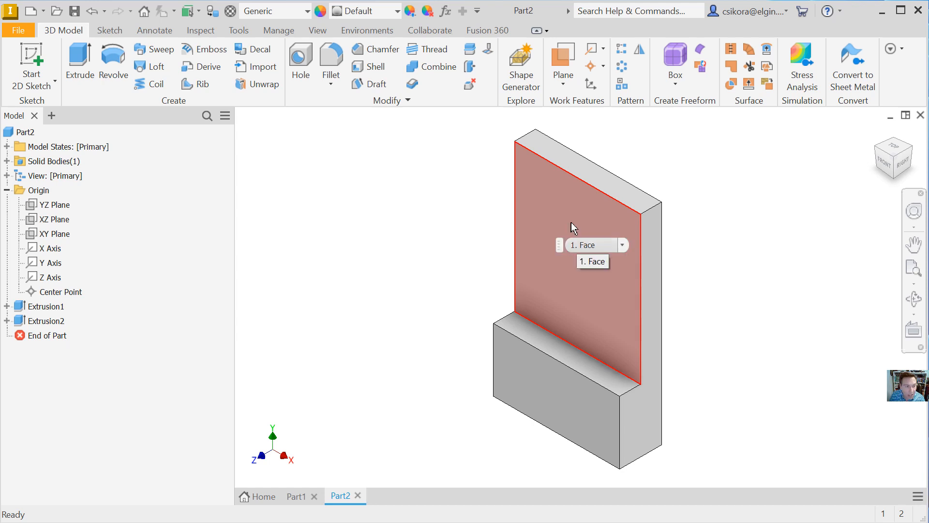
pyautogui.click(571, 222)
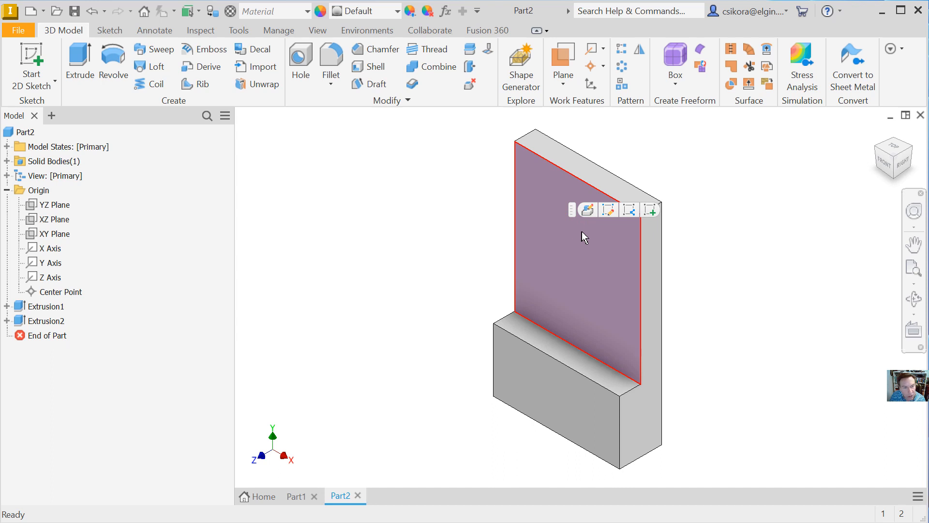
pyautogui.click(651, 213)
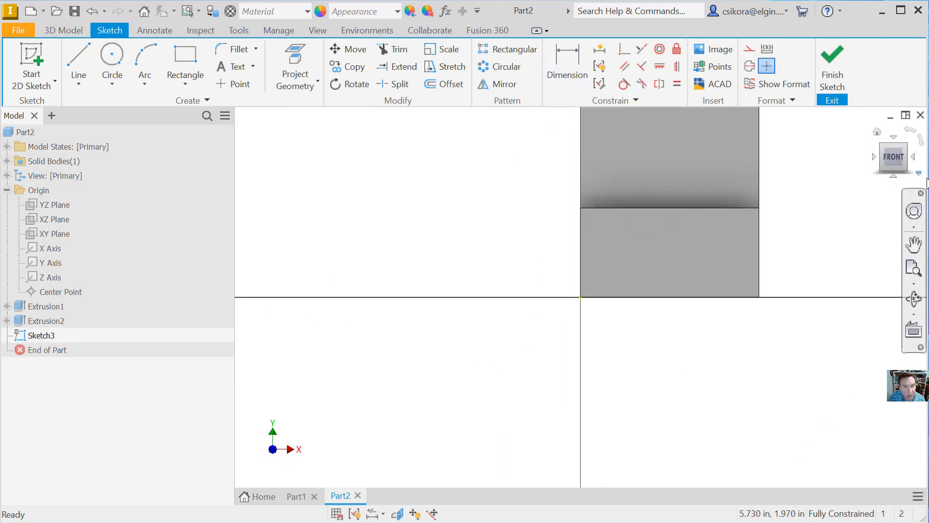
pyautogui.click(893, 157)
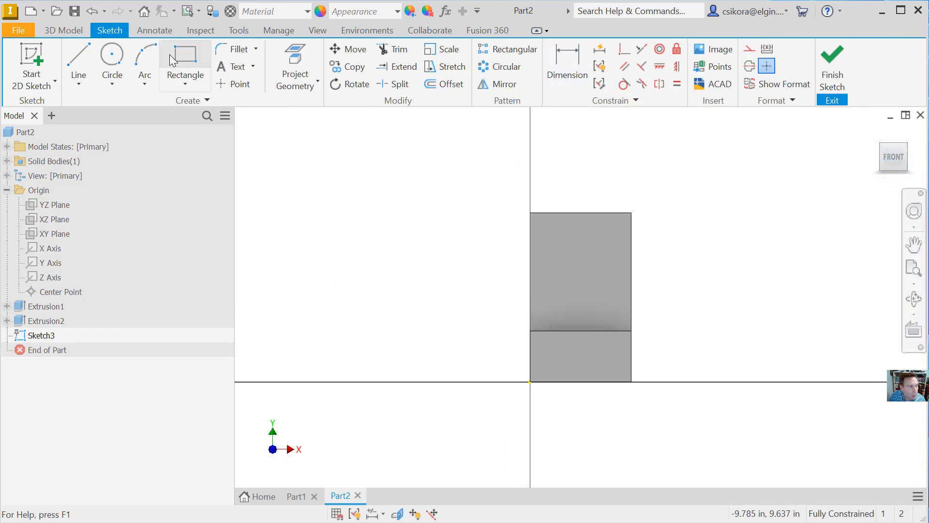
pyautogui.click(111, 54)
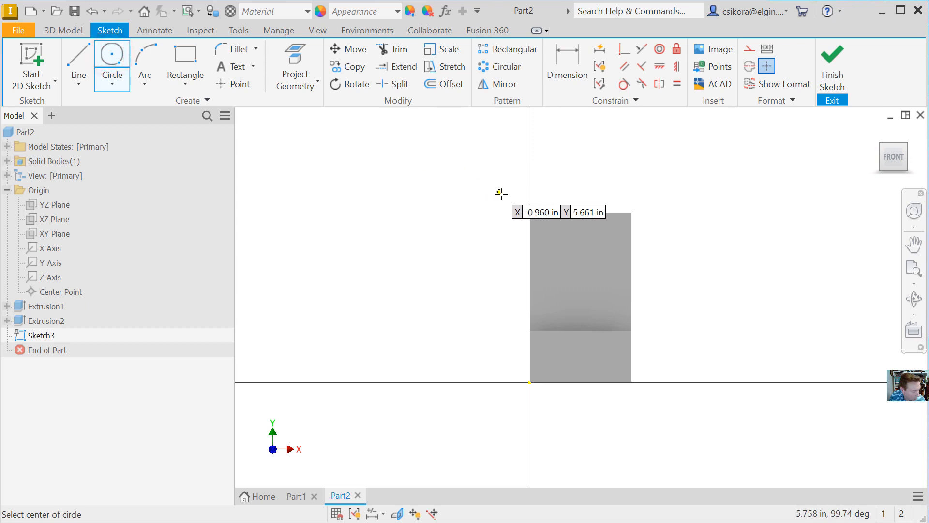
pyautogui.click(562, 252)
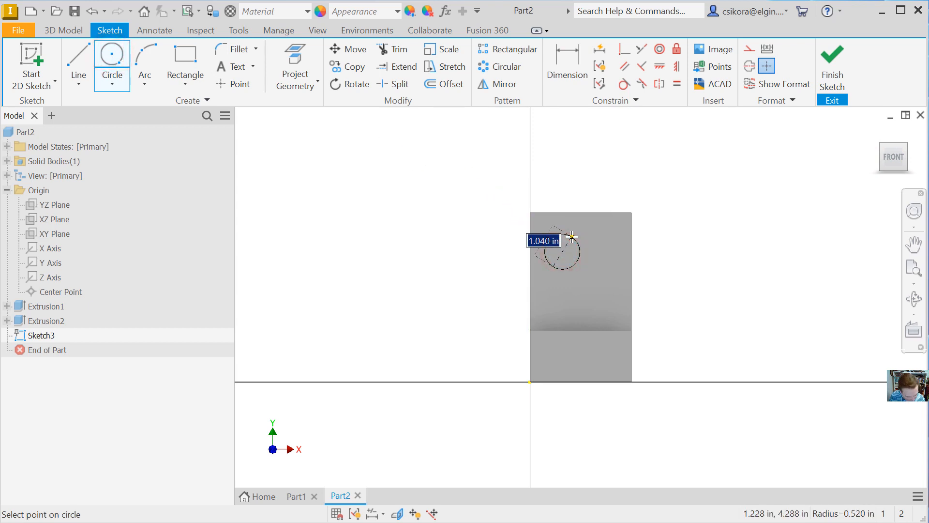
pyautogui.write('.75')
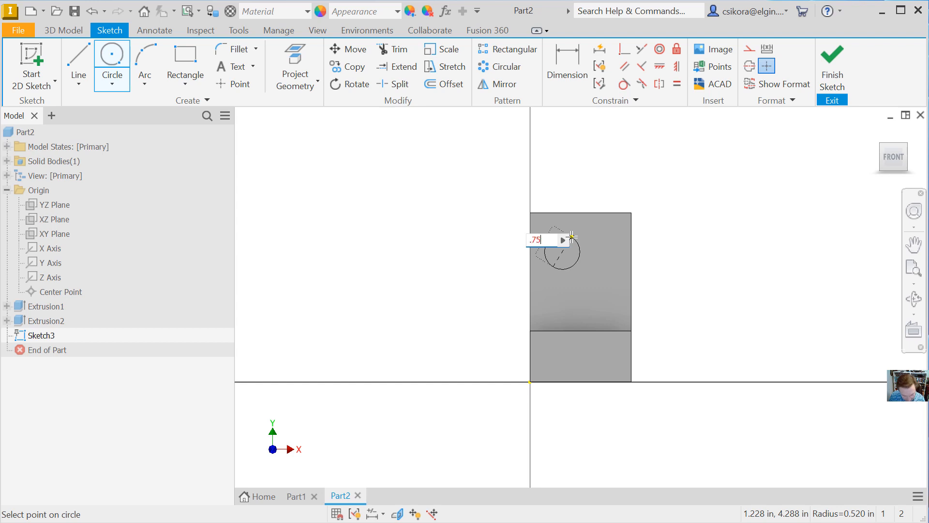
pyautogui.press('Return')
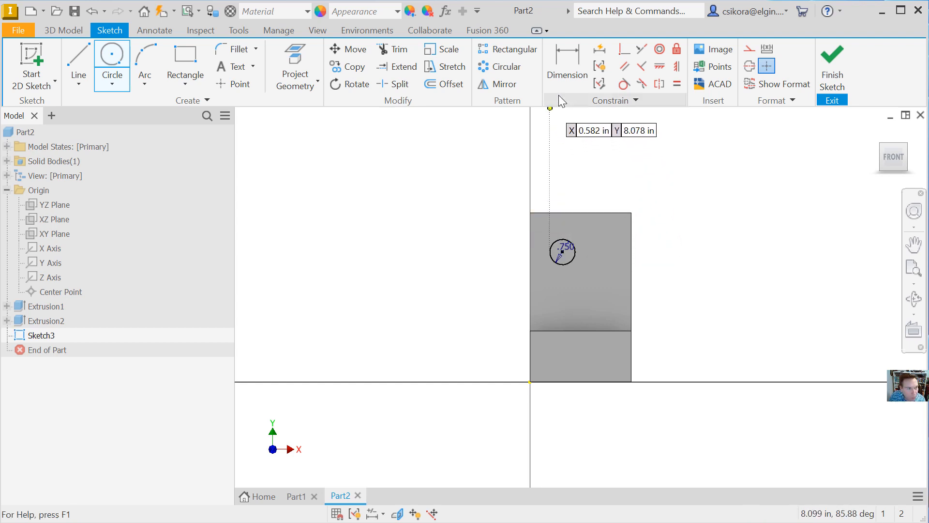
# Step: Dimension the circle's centre from the plate's top edge and set the distance to 1 in
pyautogui.click(570, 66)
pyautogui.click(562, 251)
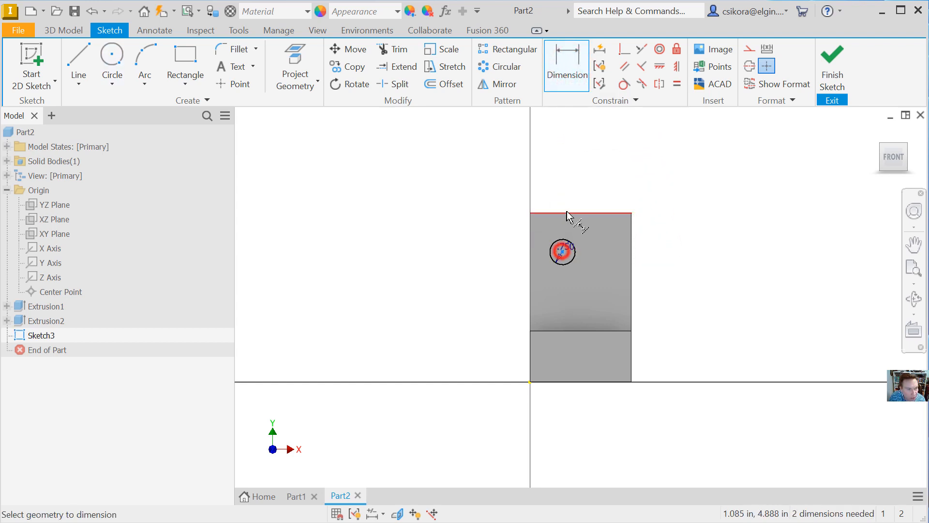
pyautogui.click(556, 213)
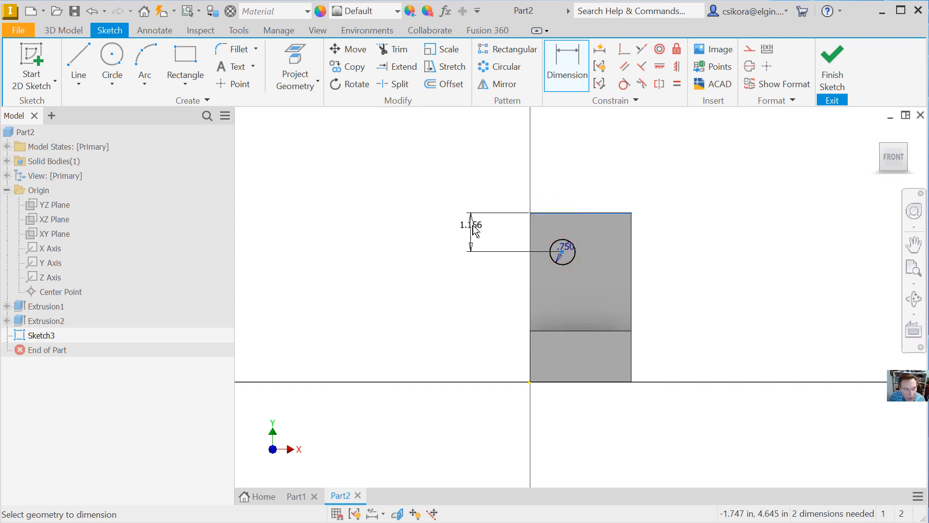
pyautogui.click(487, 232)
pyautogui.write('1')
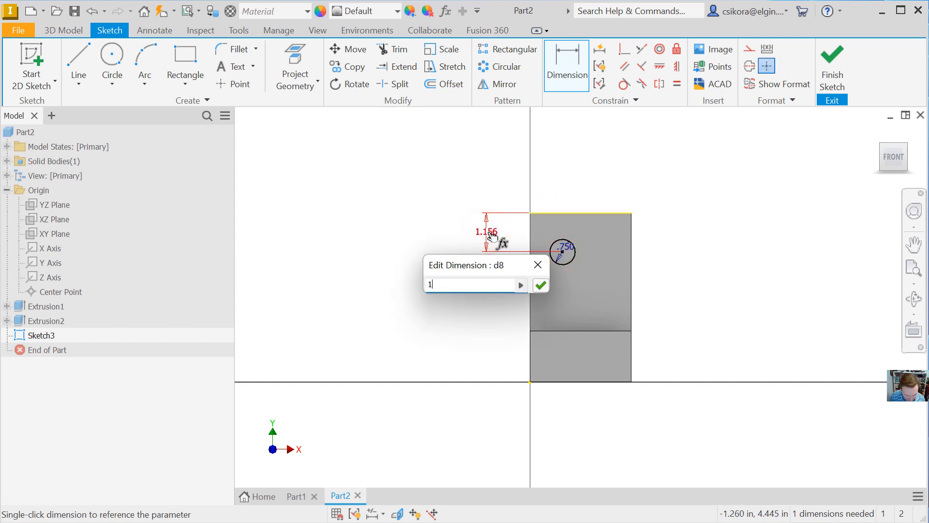
pyautogui.press('Return')
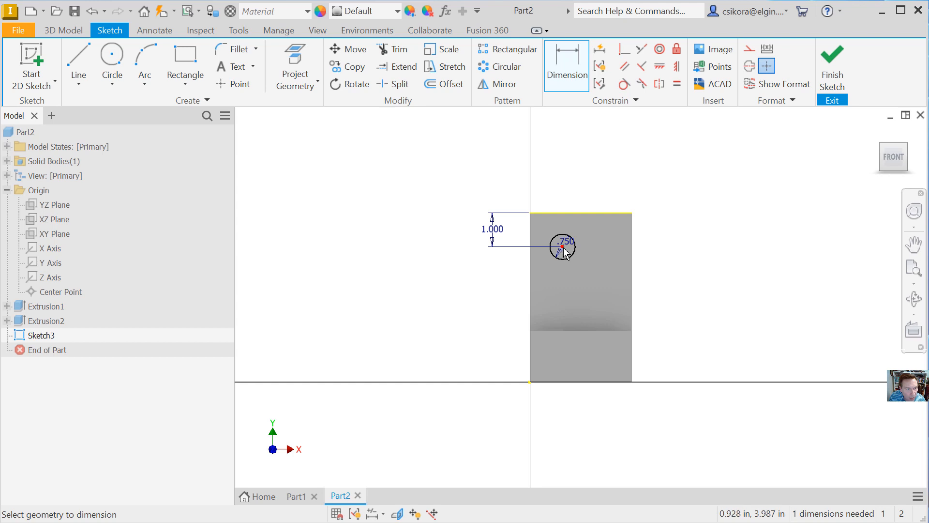
# Step: Dimension the circle's centre from the plate's left edge and set the distance to 1 in
pyautogui.click(563, 248)
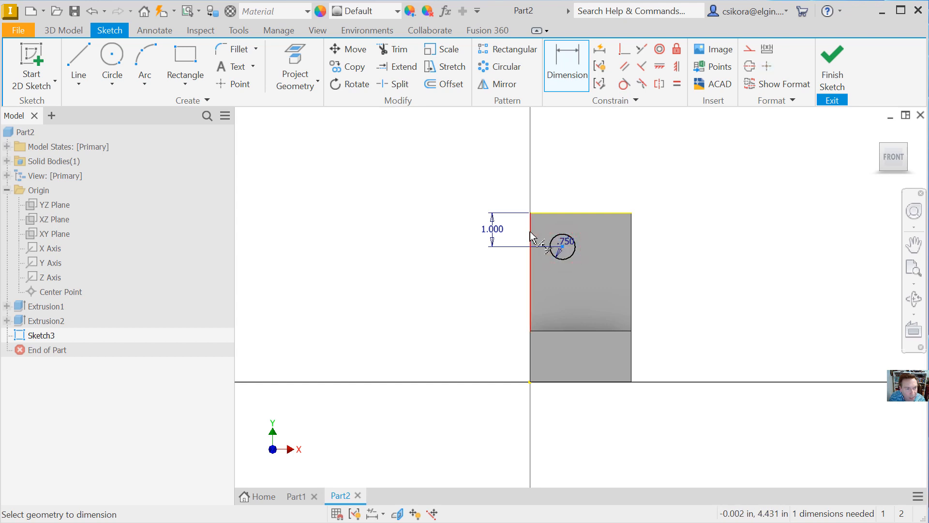
pyautogui.click(531, 237)
pyautogui.click(553, 187)
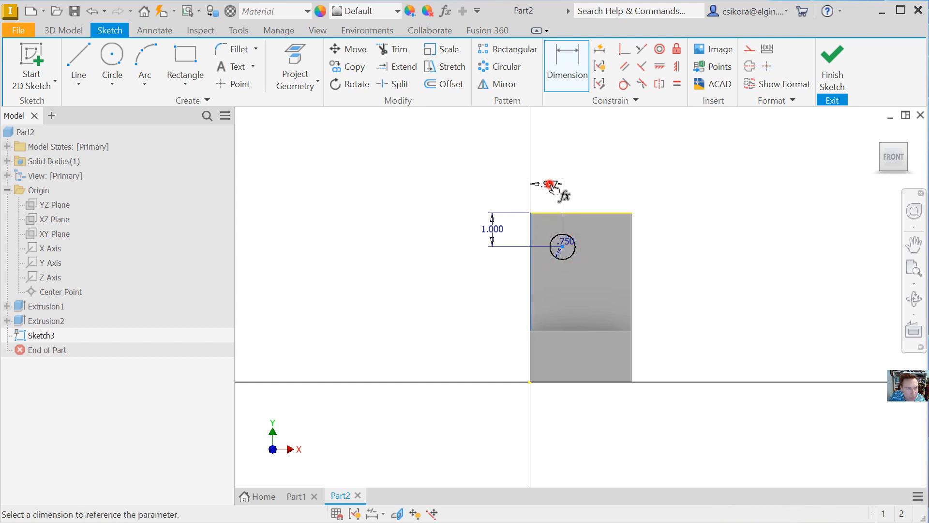
pyautogui.write('1')
pyautogui.press('Return')
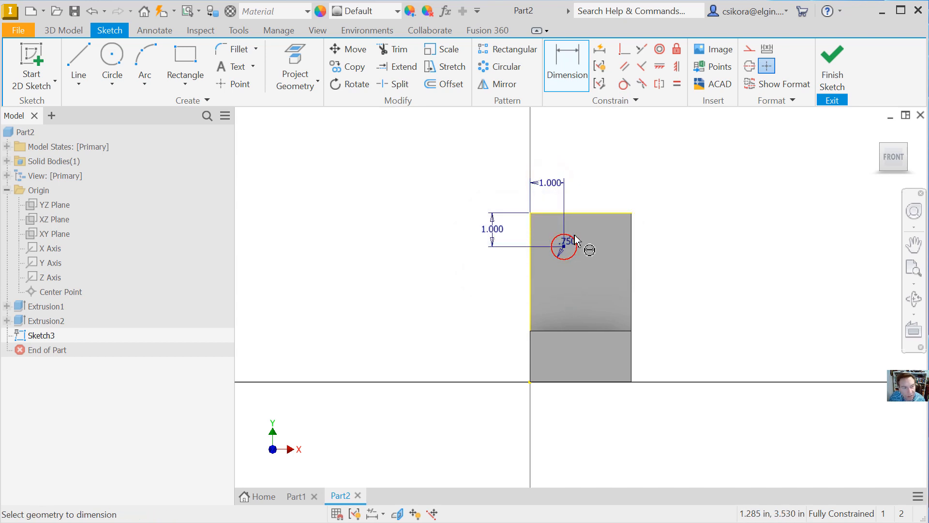
pyautogui.scroll(-3, 574, 235)
pyautogui.scroll(2, 600, 283)
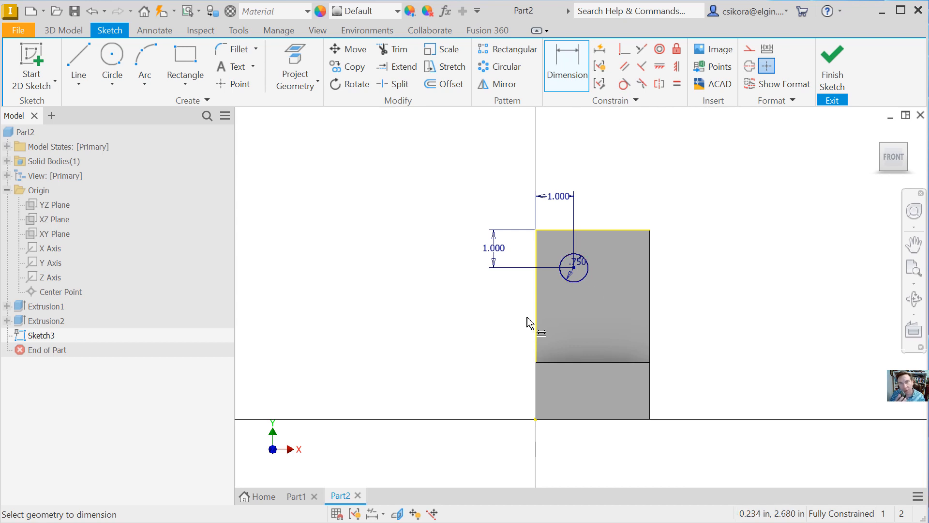
pyautogui.scroll(3, 562, 246)
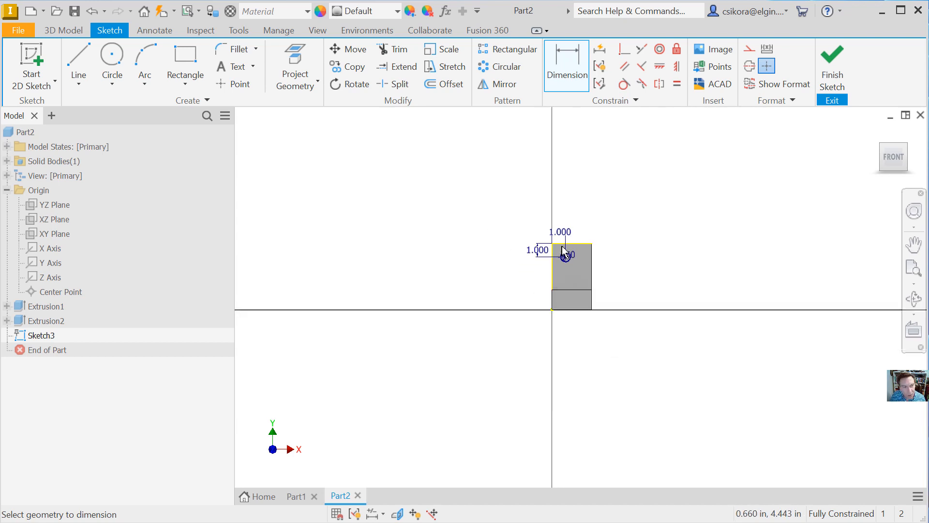
pyautogui.scroll(-6, 564, 242)
pyautogui.scroll(-2, 485, 292)
pyautogui.scroll(3, 483, 293)
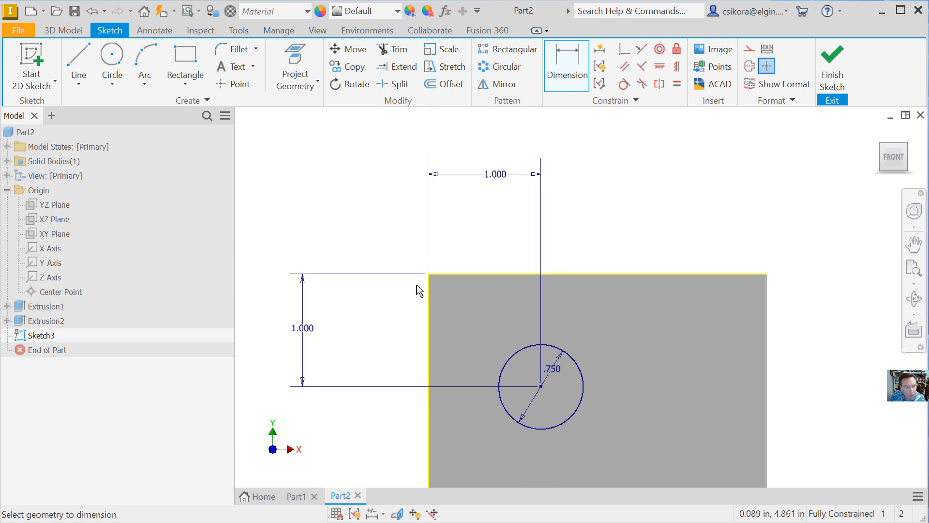
pyautogui.scroll(-5, 503, 174)
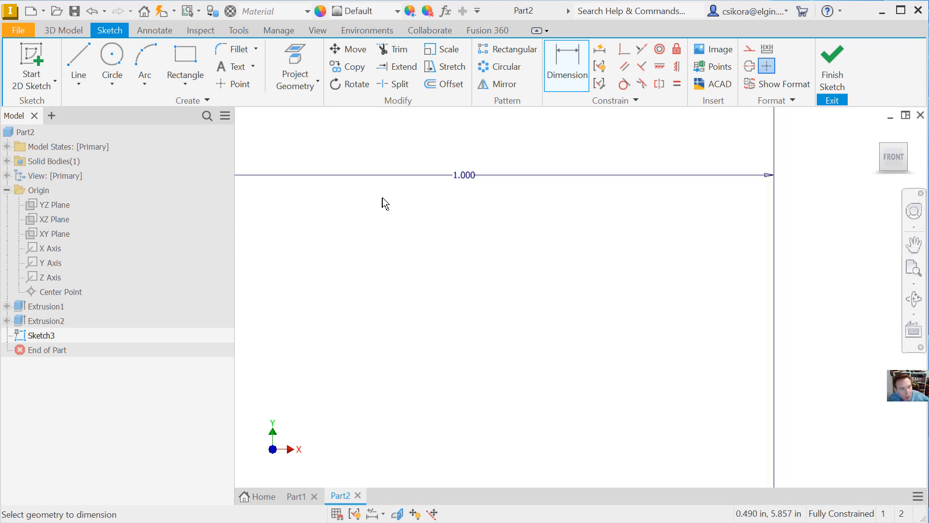
pyautogui.click(894, 160)
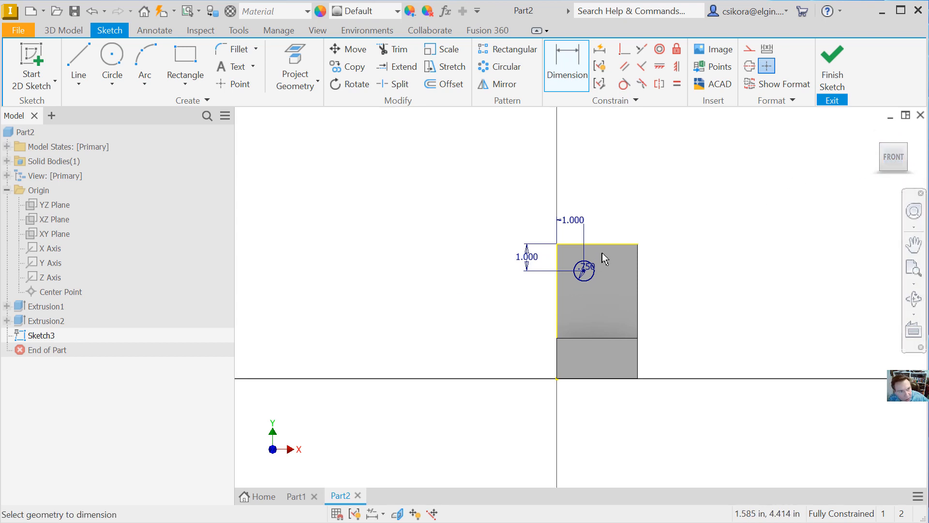
# Step: Finish the sketch and extrude the 0.75 in circle as a Through All cut into the plate
pyautogui.click(836, 76)
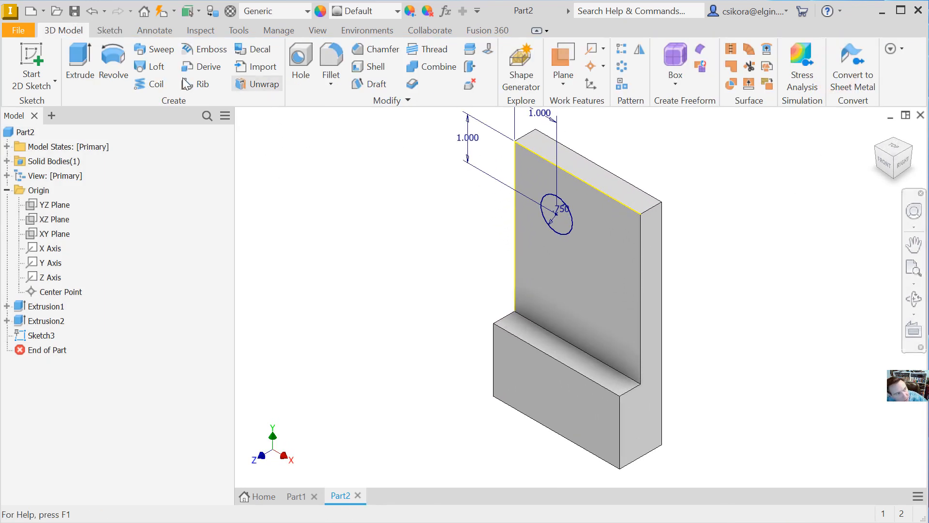
pyautogui.click(79, 52)
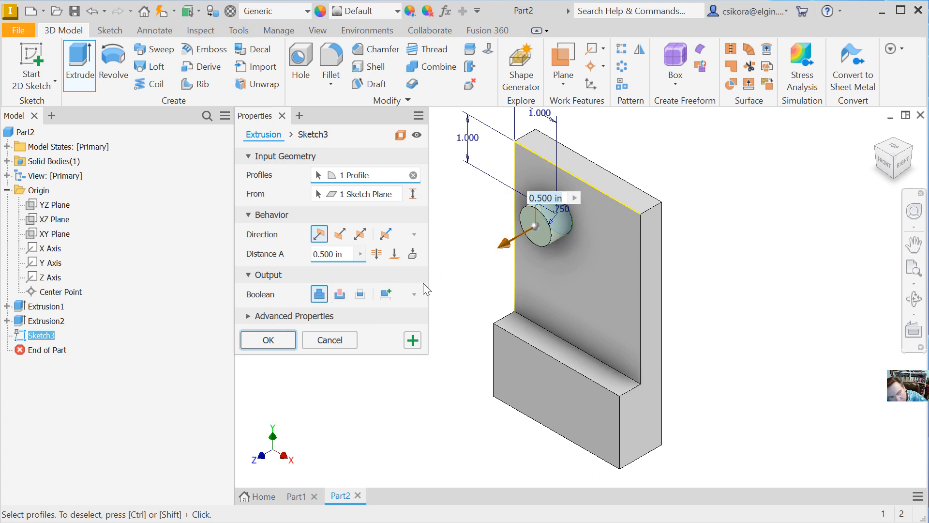
pyautogui.click(339, 294)
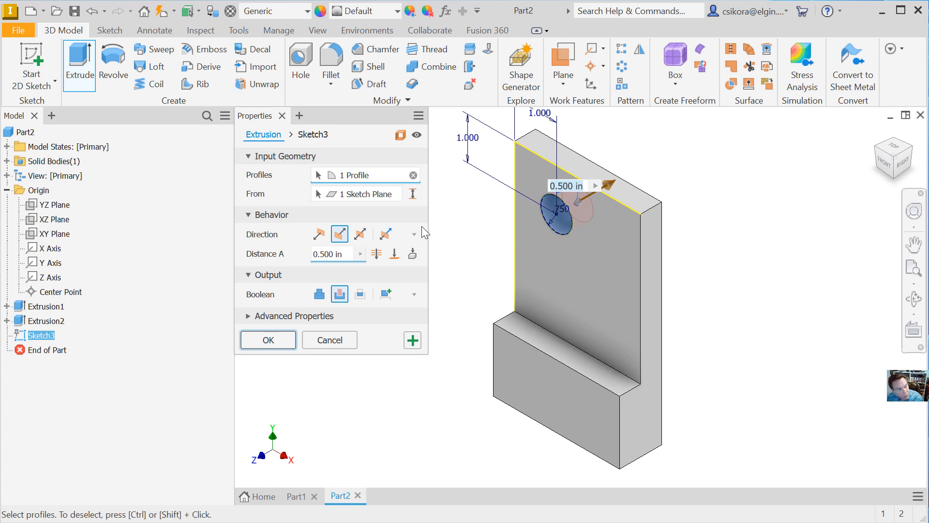
pyautogui.click(377, 255)
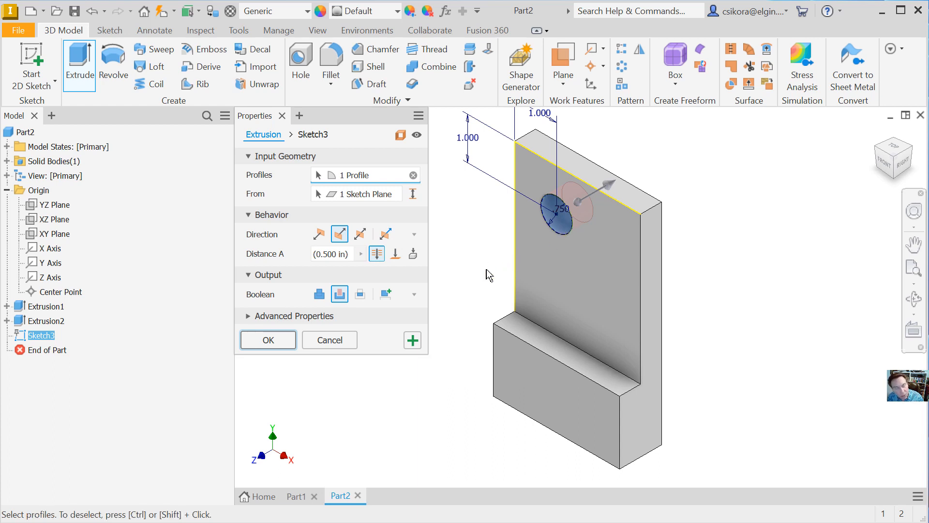
pyautogui.click(269, 340)
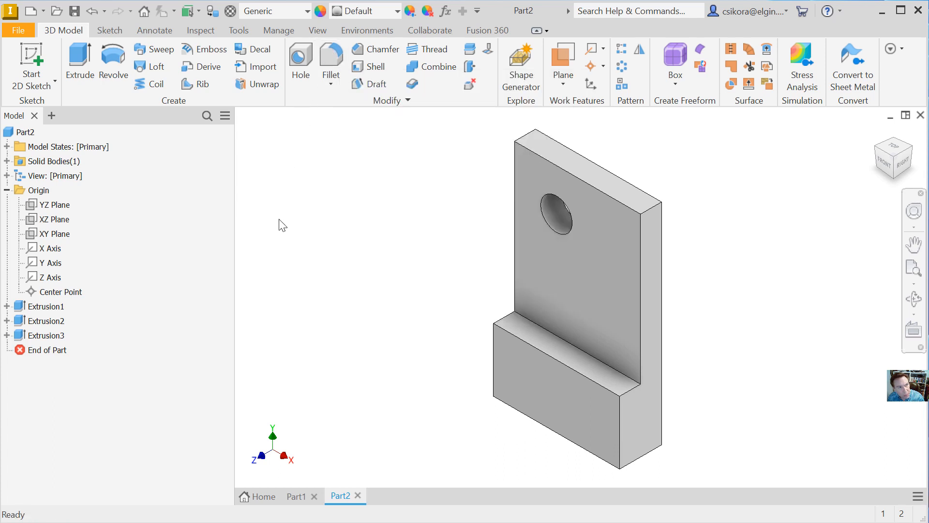
# Step: Fillet the upper right corner edges of the plate and the front block with a 1 in radius
pyautogui.click(646, 211)
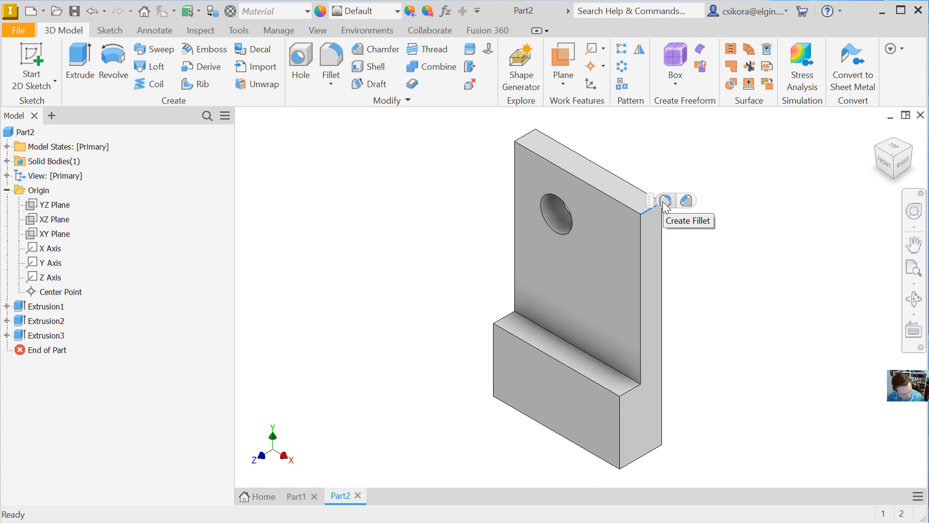
pyautogui.click(625, 391)
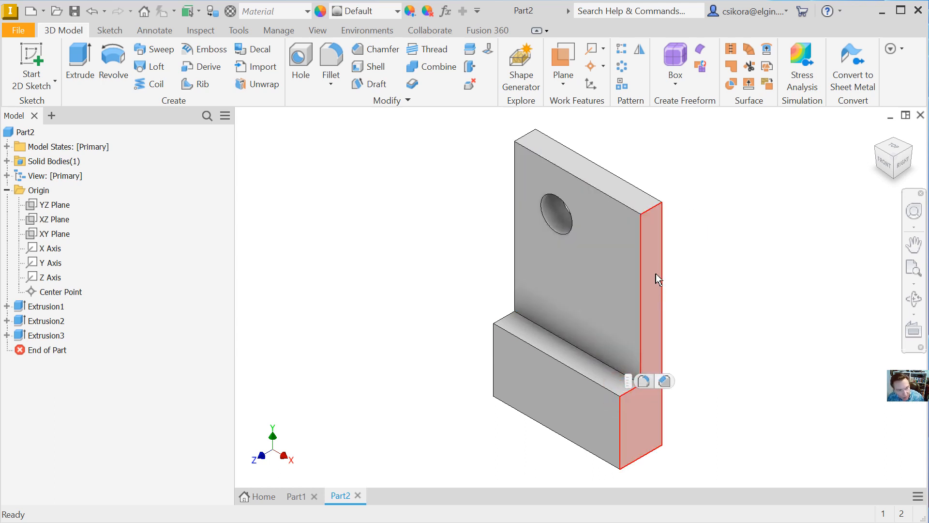
pyautogui.keyDown('ctrl'); pyautogui.click(647, 216); pyautogui.keyUp('ctrl')
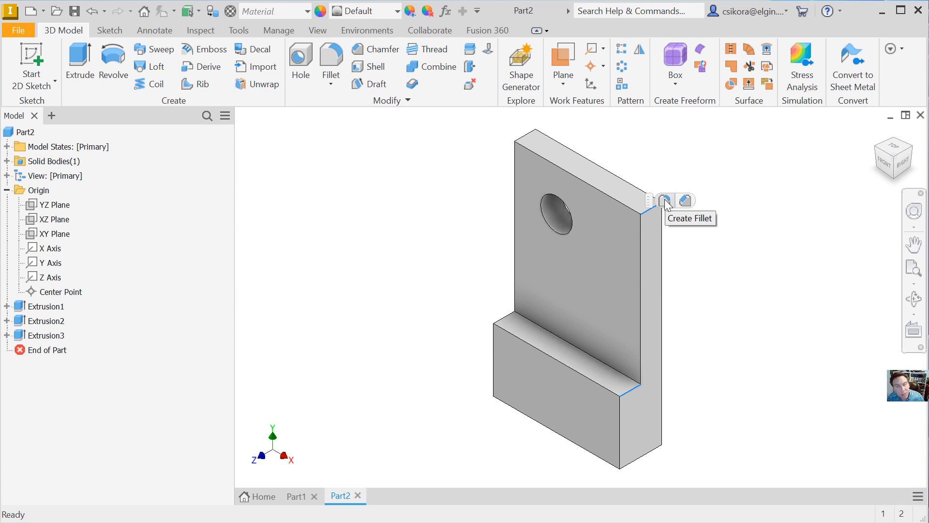
pyautogui.click(665, 200)
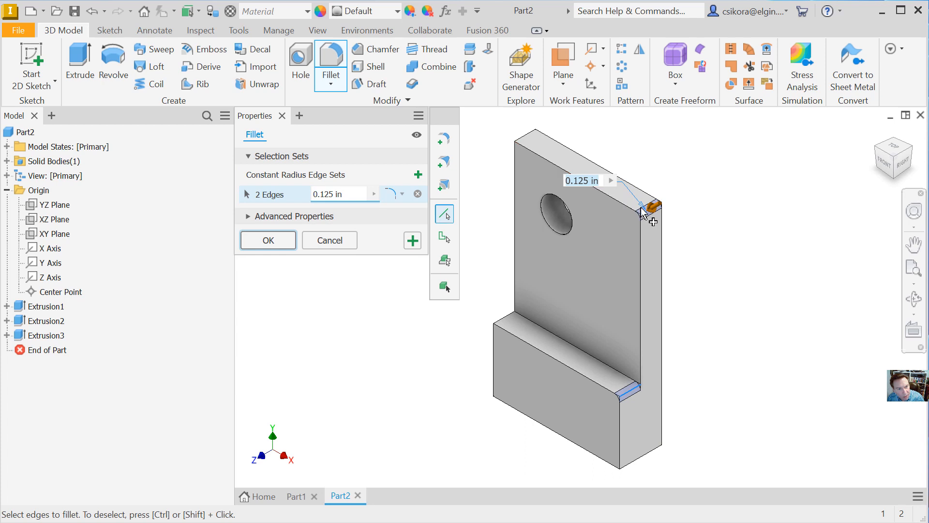
pyautogui.moveTo(649, 208); pyautogui.dragTo(646, 221)
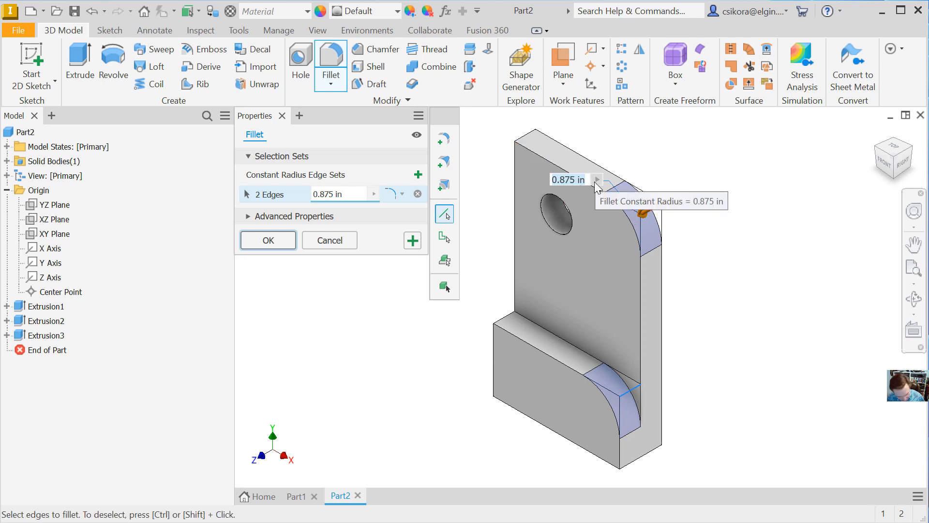
pyautogui.write('1')
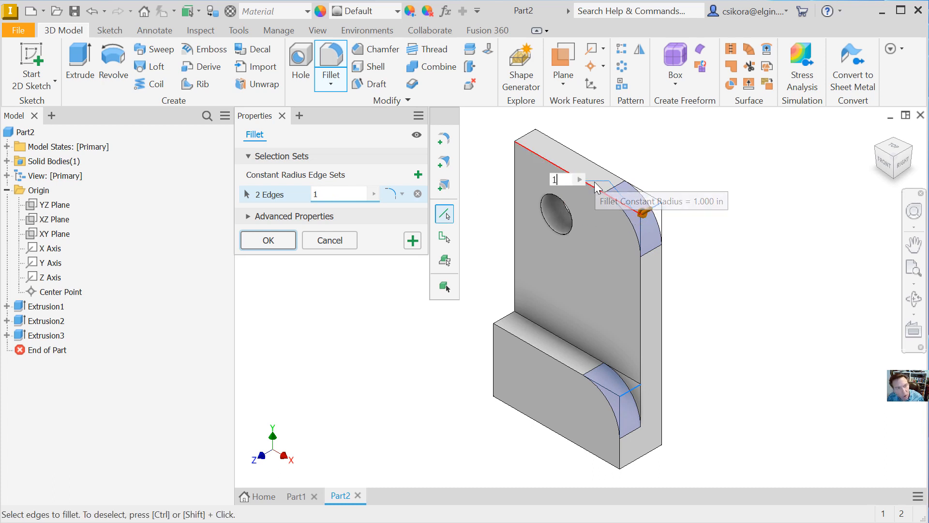
pyautogui.press('Return')
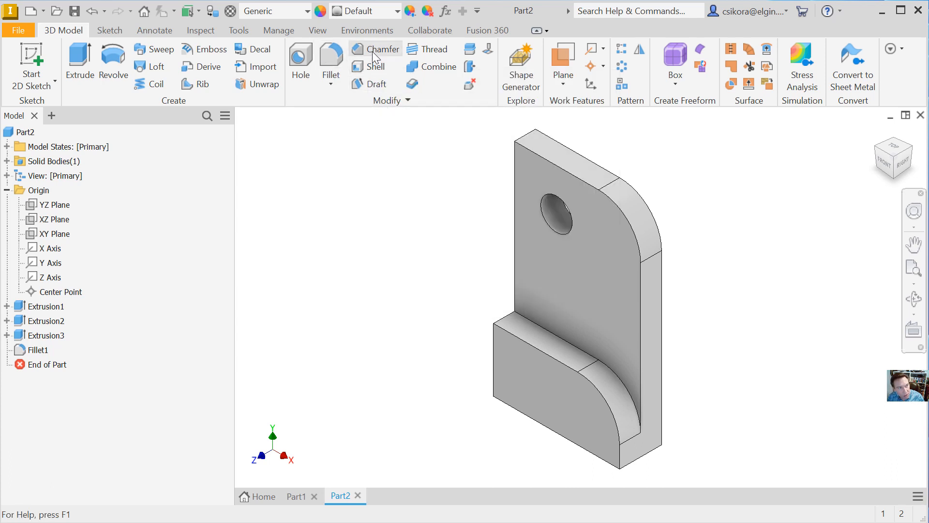
# Step: Chamfer the front edges along the plate's and front block's outlines with a 0.125 in distance
pyautogui.click(572, 177)
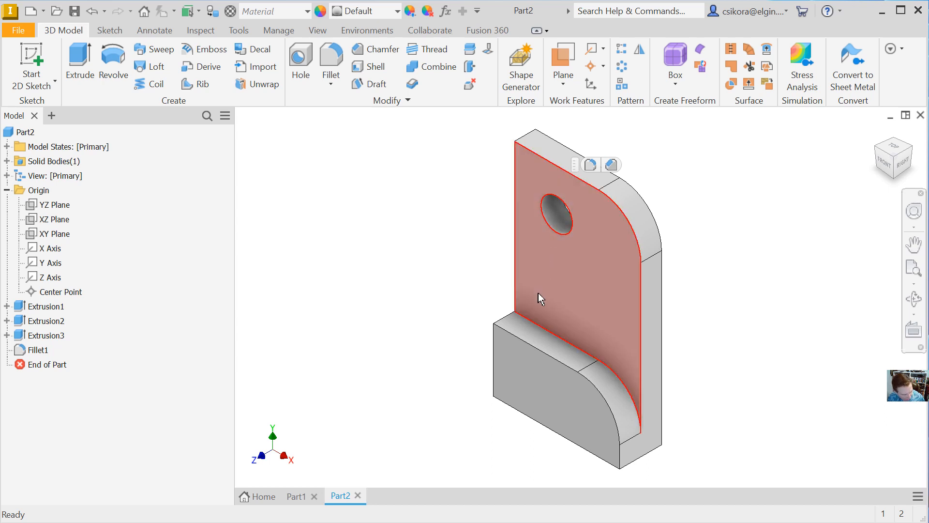
pyautogui.click(545, 357)
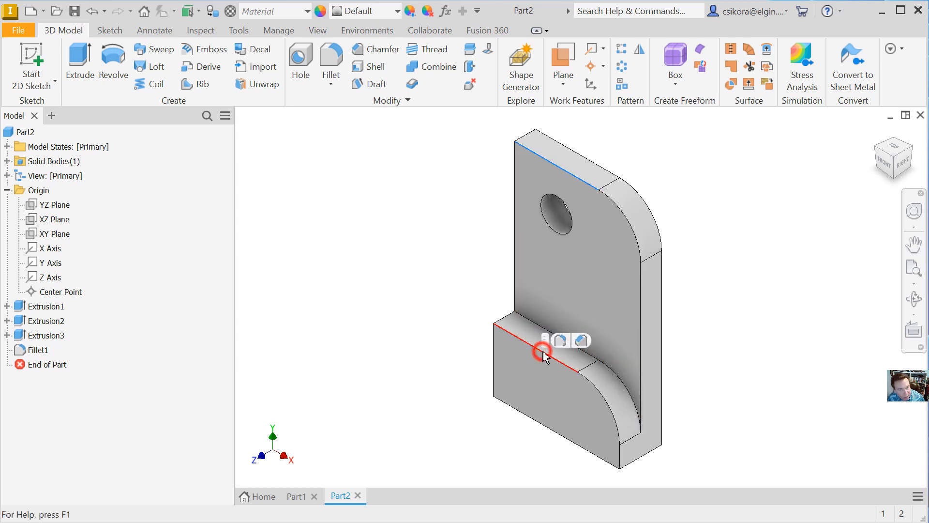
pyautogui.click(581, 341)
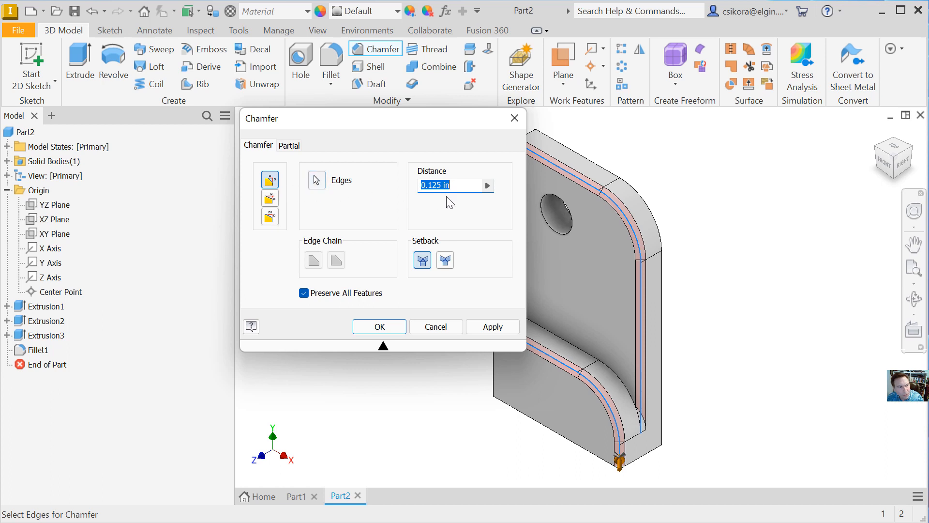
pyautogui.click(380, 334)
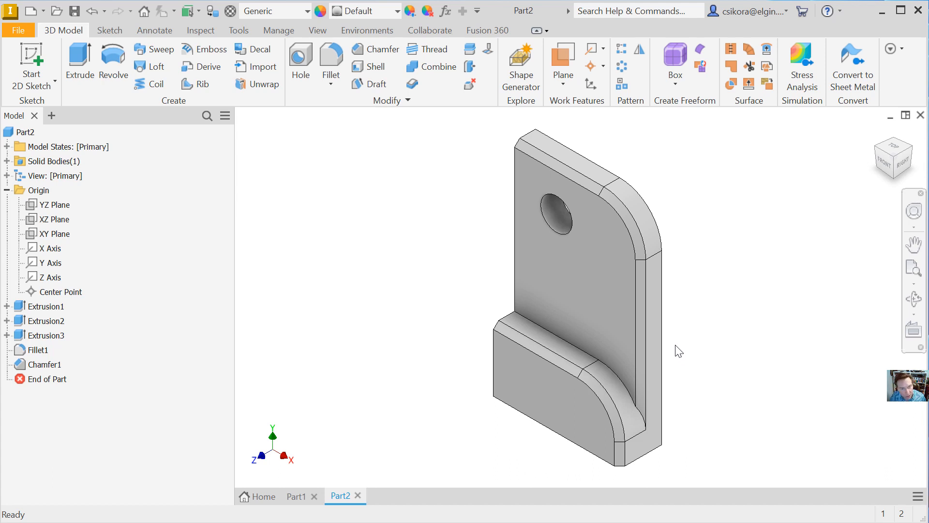
pyautogui.keyDown('shift'); pyautogui.moveTo(699, 328); pyautogui.dragTo(579, 260, button='middle'); pyautogui.keyUp('shift')
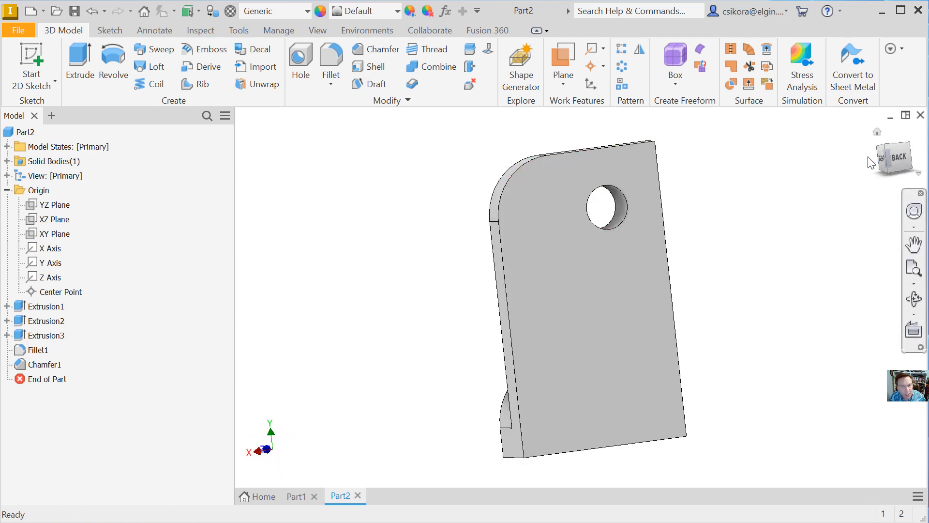
pyautogui.click(894, 161)
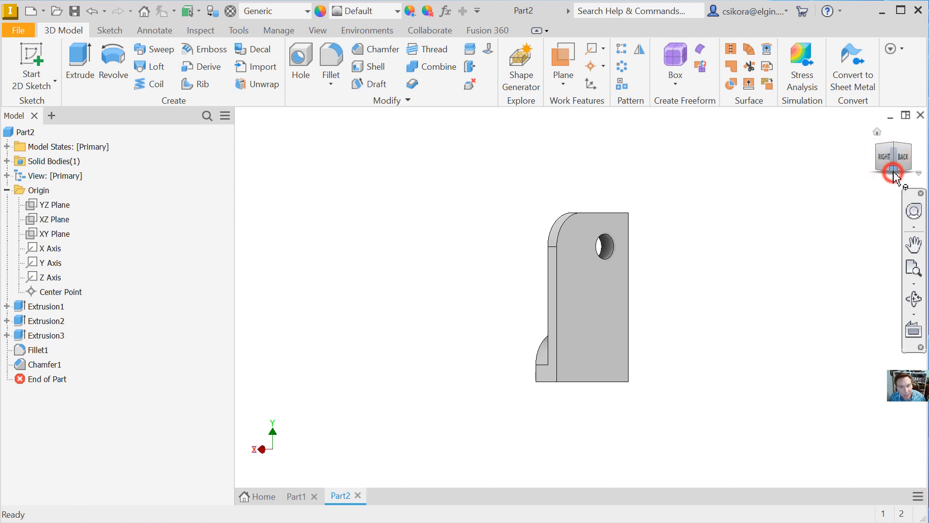
pyautogui.click(894, 174)
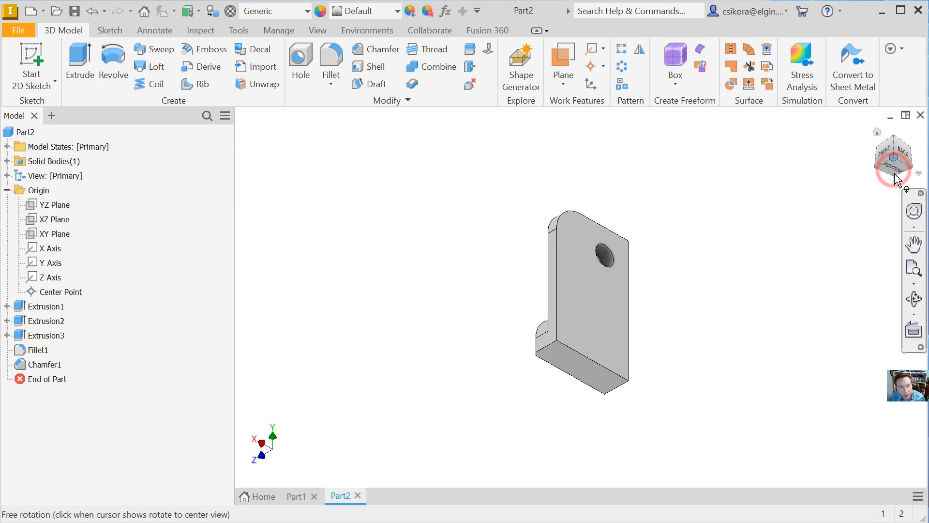
pyautogui.click(878, 129)
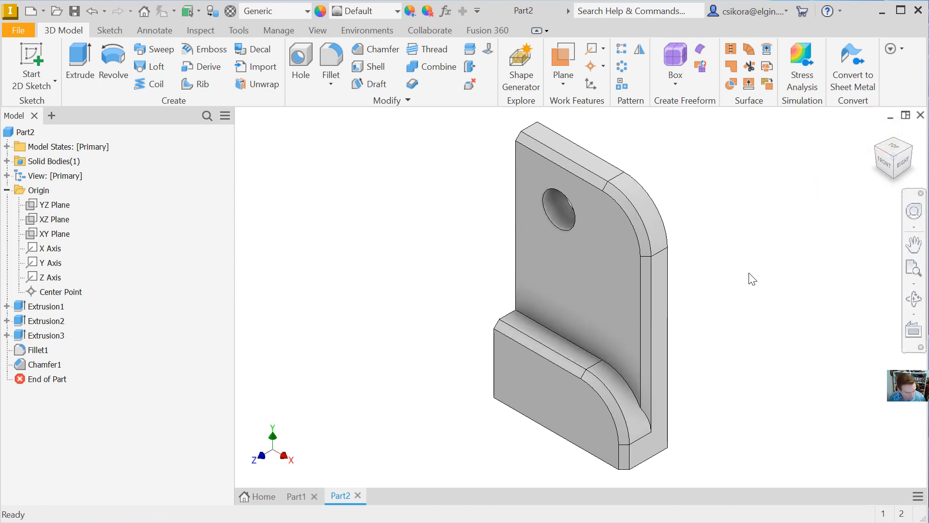
# Step: Shell the bracket to a 0.1 in wall thickness, removing its back, bottom and left side faces
pyautogui.keyDown('shift'); pyautogui.moveTo(759, 309); pyautogui.dragTo(612, 232, button='middle'); pyautogui.keyUp('shift')
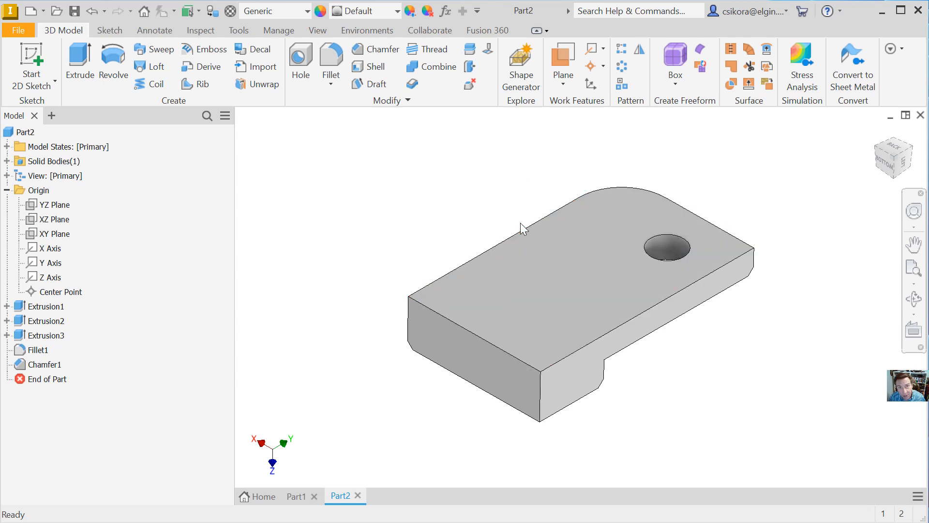
pyautogui.click(371, 67)
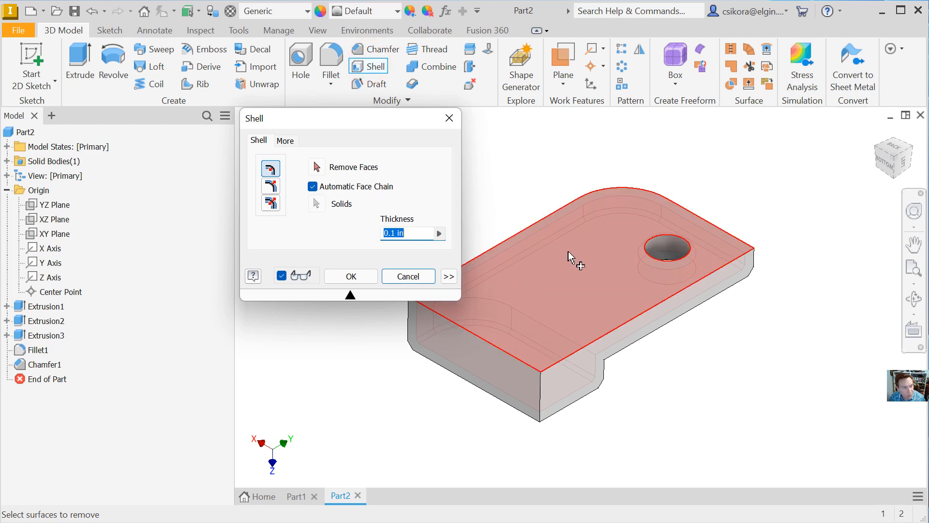
pyautogui.click(582, 258)
pyautogui.click(564, 371)
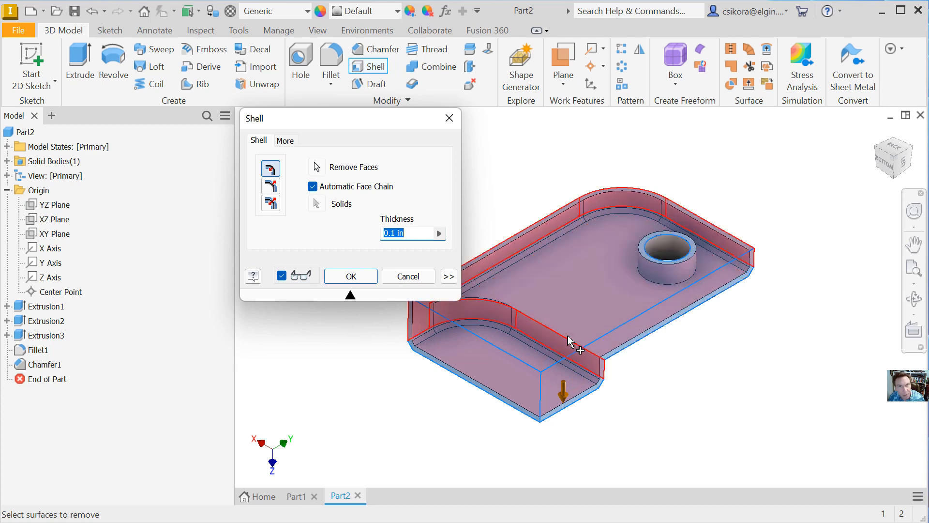
pyautogui.moveTo(571, 344)
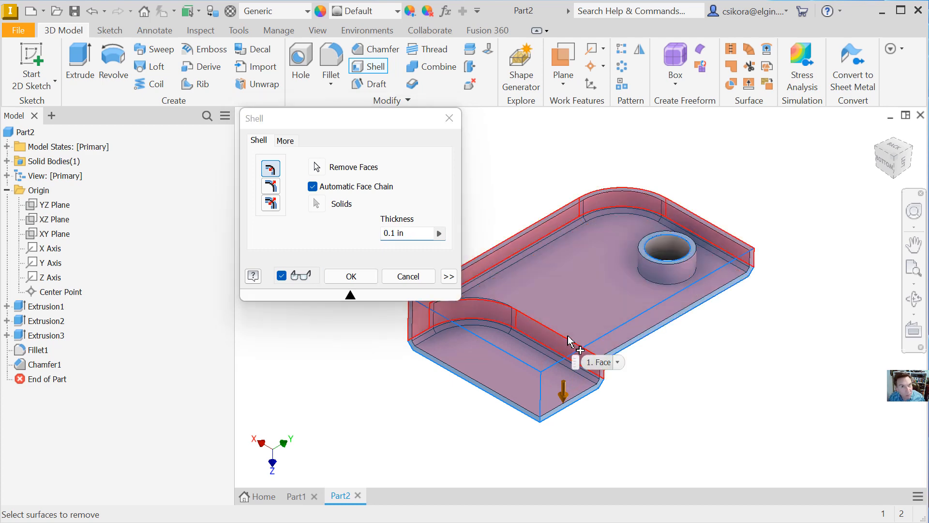
pyautogui.click(591, 365)
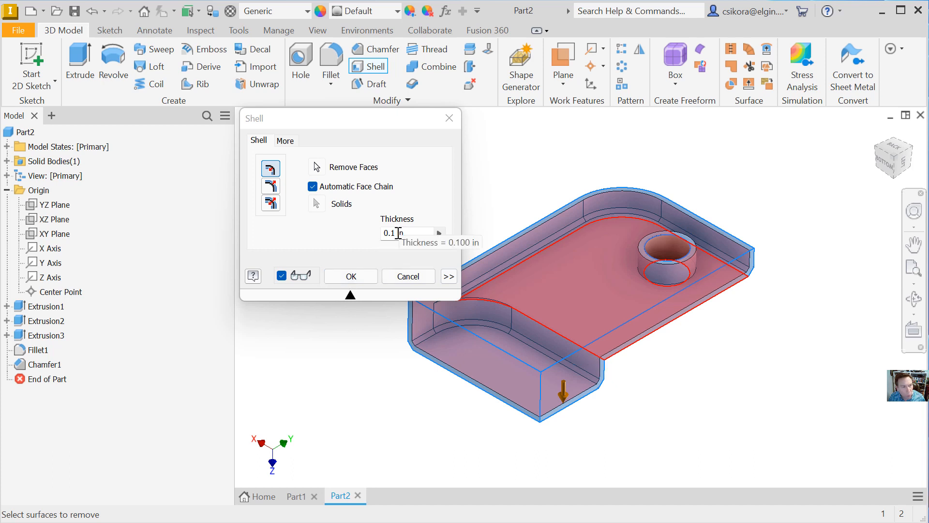
pyautogui.click(353, 276)
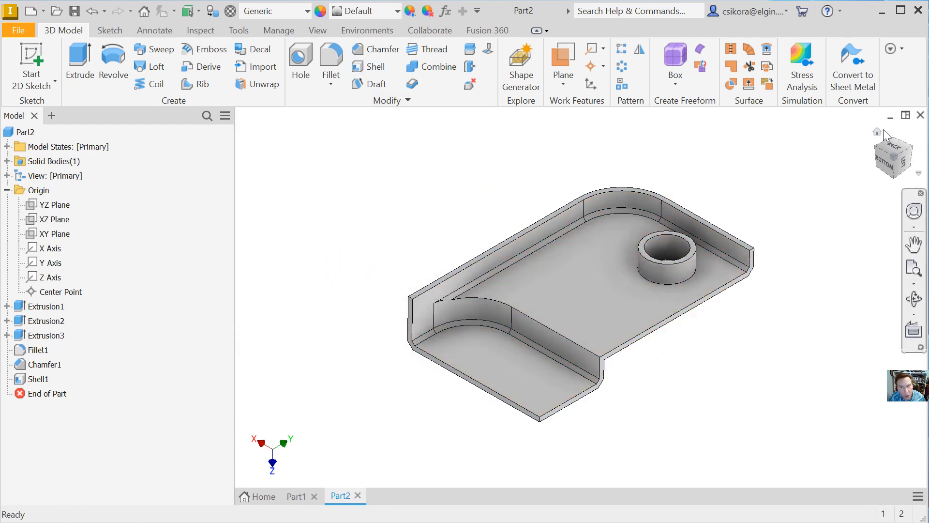
pyautogui.click(877, 132)
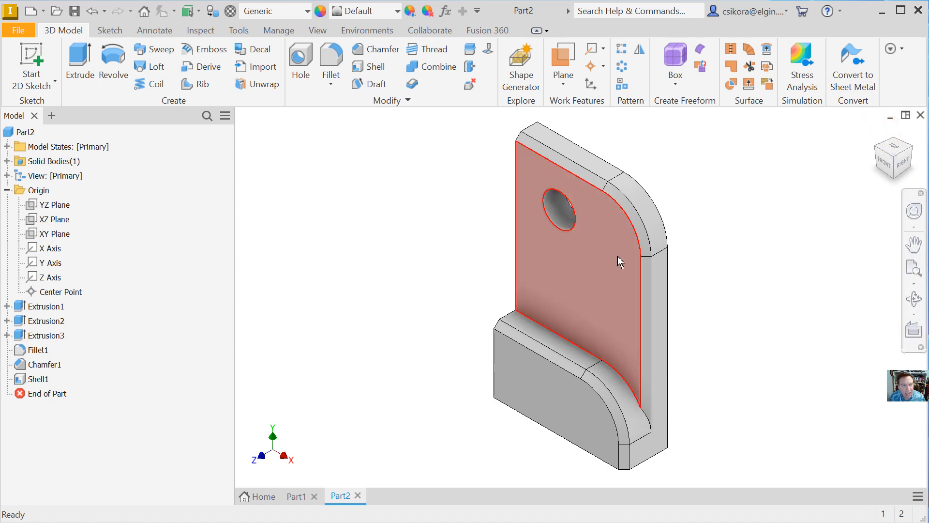
# Step: Apply the Gold - Metal appearance to the chamfer feature
pyautogui.moveTo(618, 256)
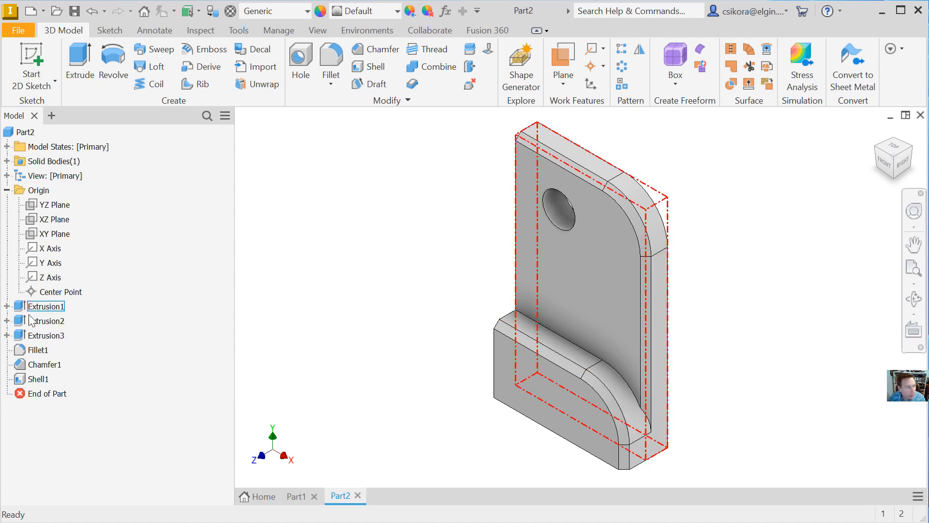
pyautogui.click(30, 365)
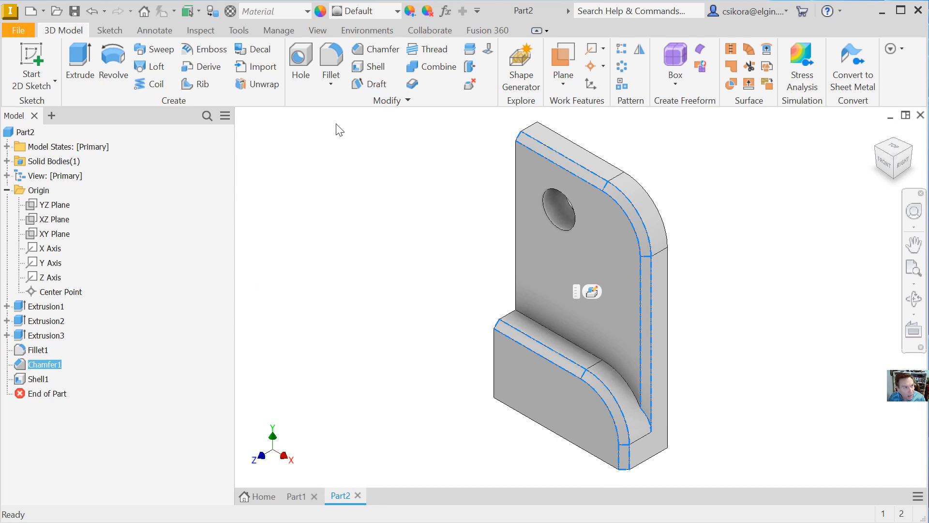
pyautogui.click(397, 11)
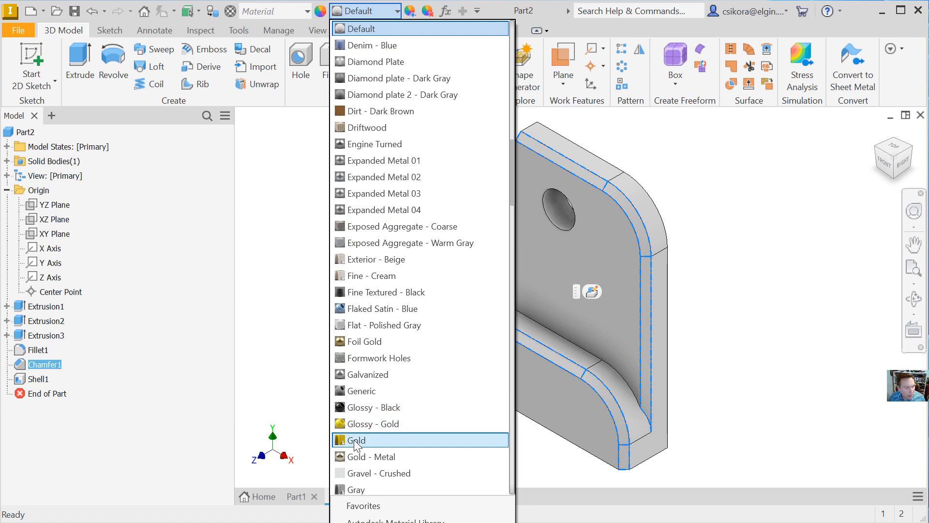
pyautogui.click(361, 459)
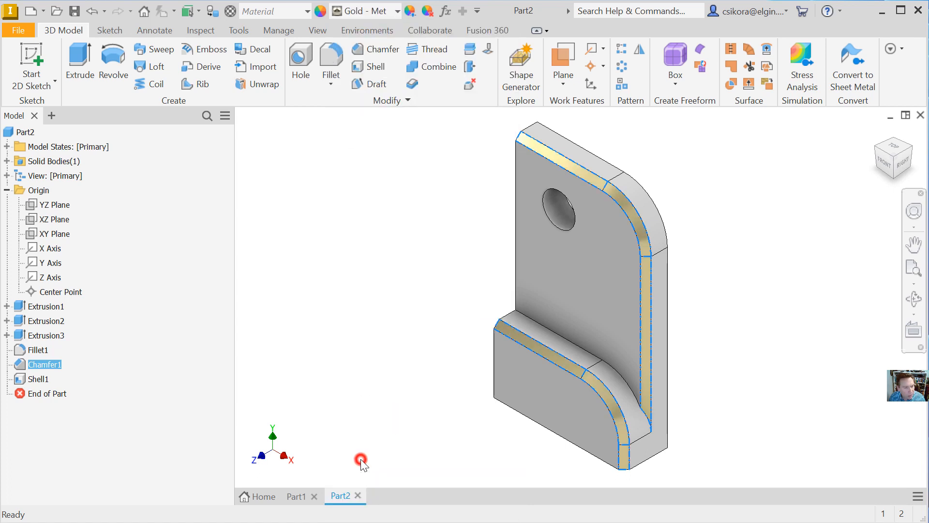
pyautogui.click(387, 318)
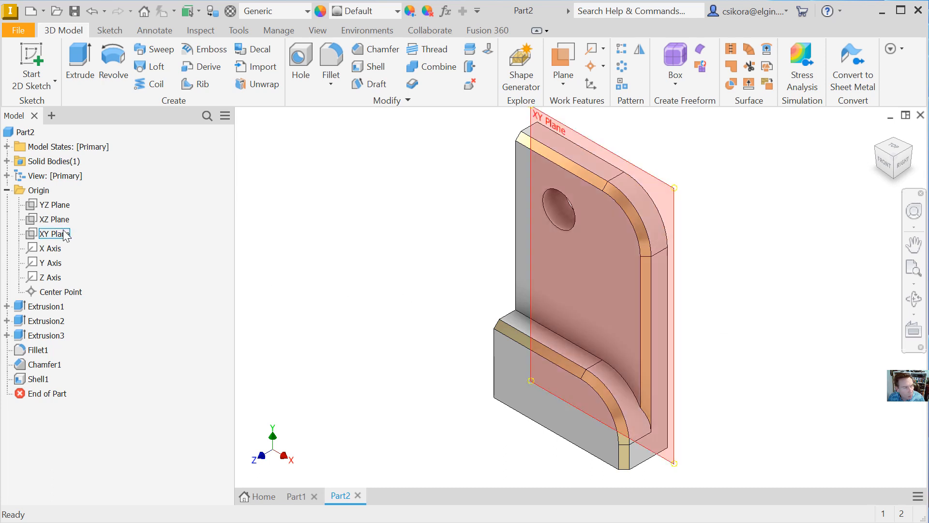
# Step: Apply the Chrome - Polished Blue appearance to the whole part
pyautogui.click(25, 133)
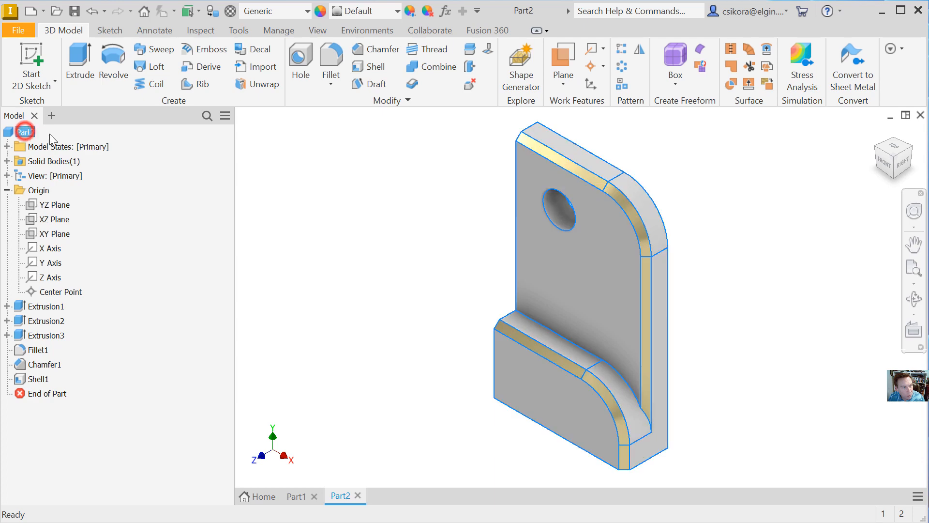
pyautogui.click(398, 12)
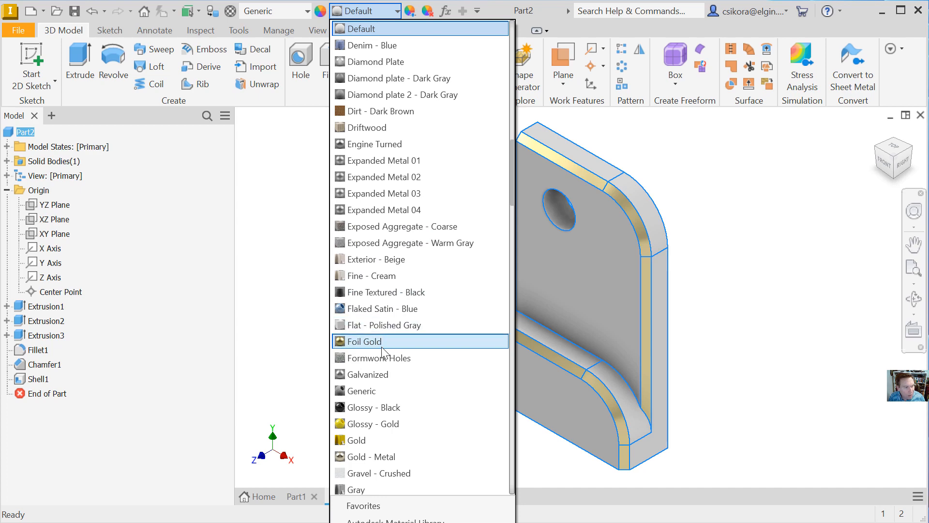
pyautogui.scroll(-3, 382, 349)
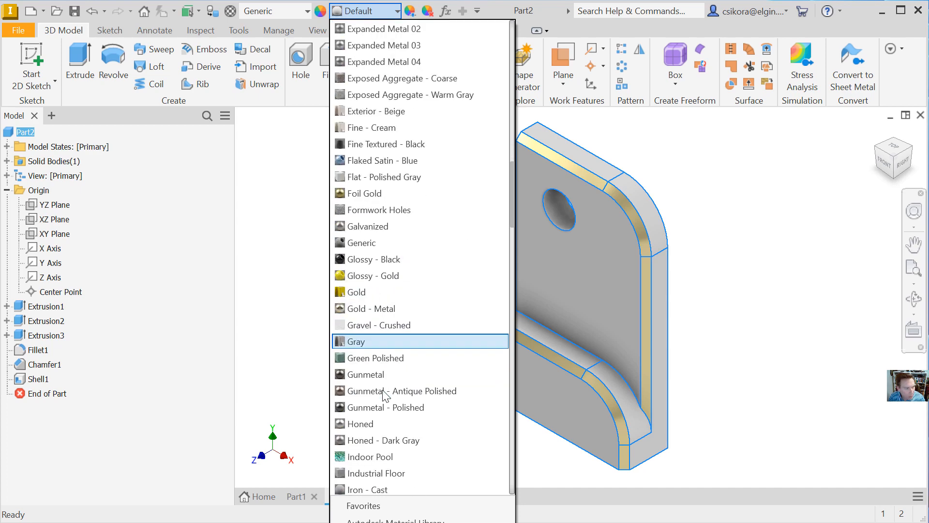
pyautogui.scroll(-1, 364, 417)
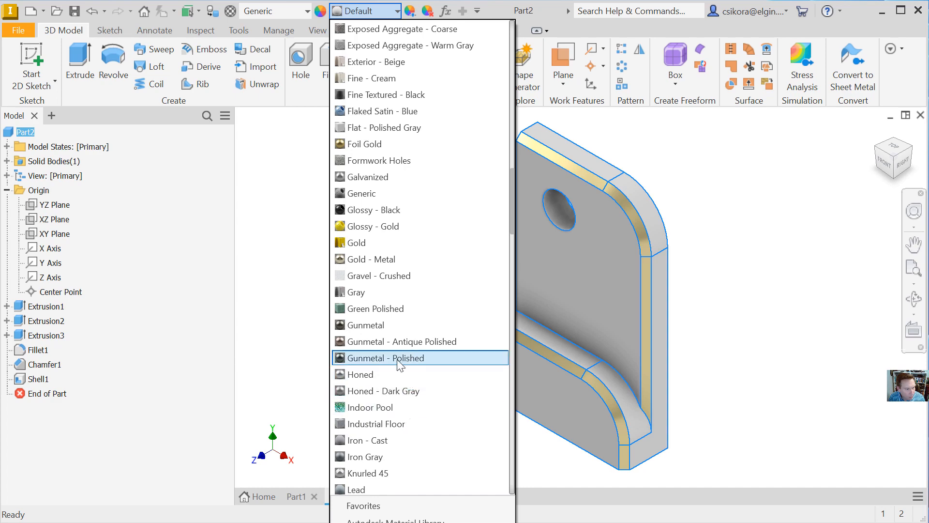
pyautogui.scroll(-3, 390, 375)
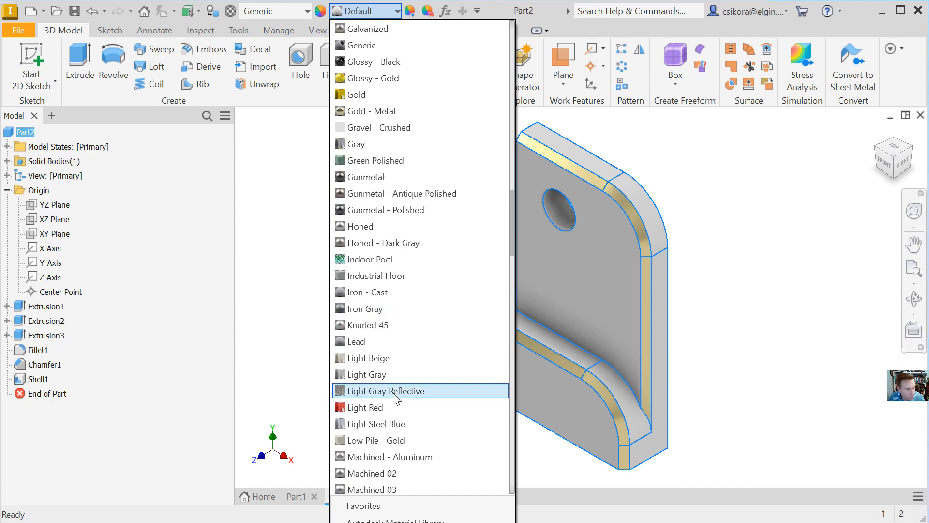
pyautogui.scroll(-2, 392, 390)
pyautogui.scroll(-2, 392, 391)
pyautogui.scroll(17, 402, 365)
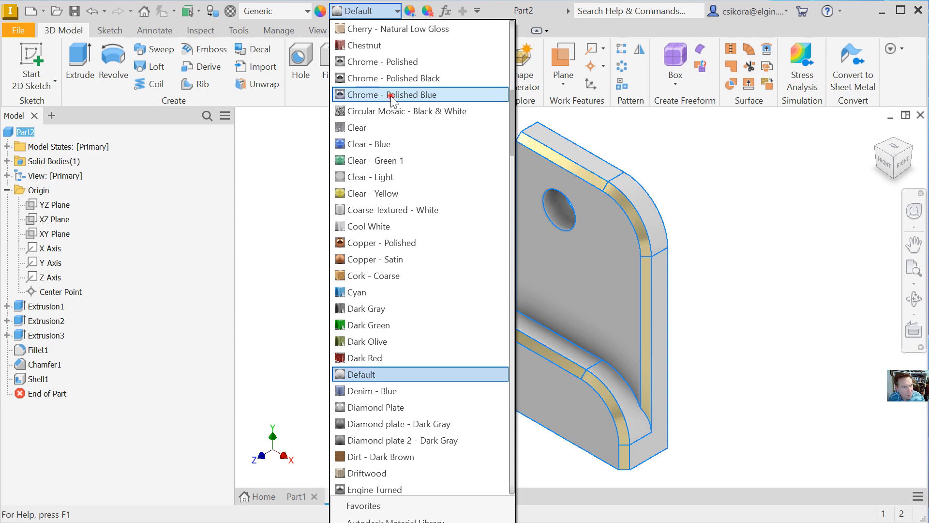
pyautogui.click(390, 96)
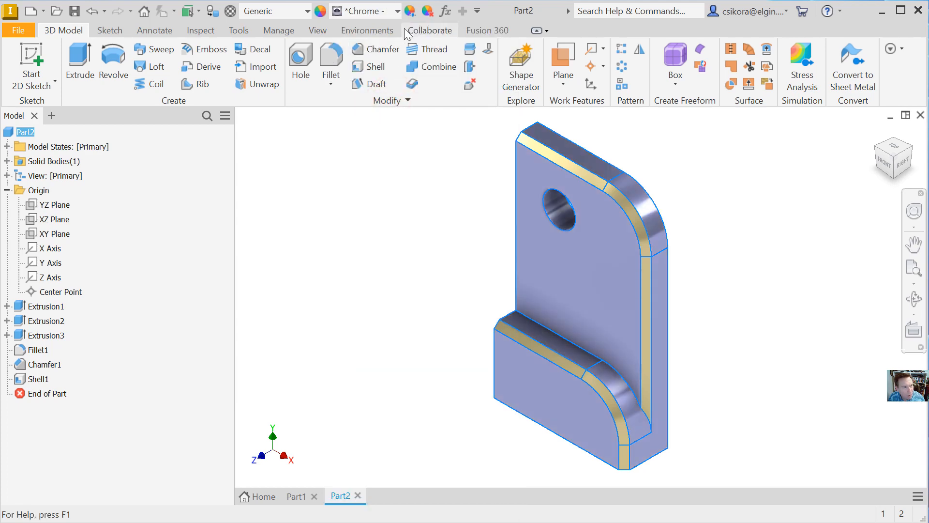
# Step: Set the whole part's appearance to Chrome - Polished
pyautogui.click(396, 10)
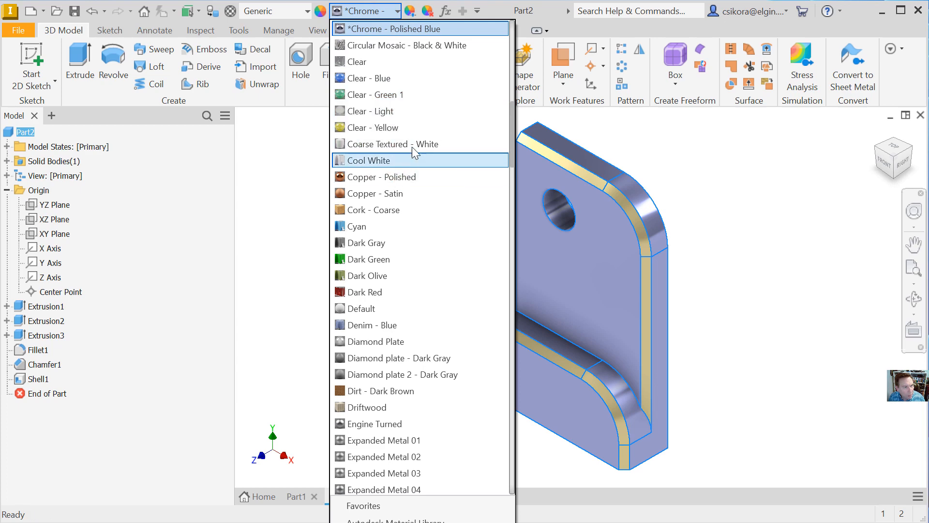
pyautogui.scroll(2, 412, 155)
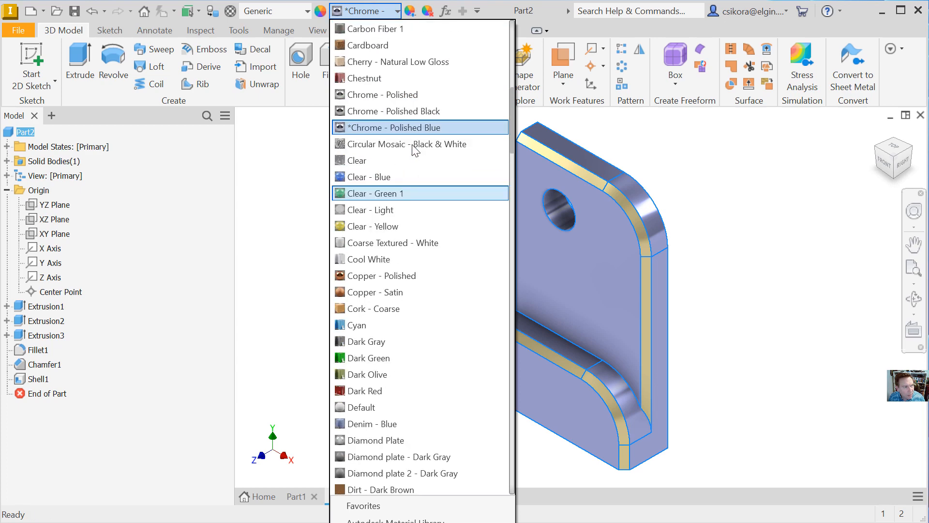
pyautogui.click(393, 94)
pyautogui.click(387, 150)
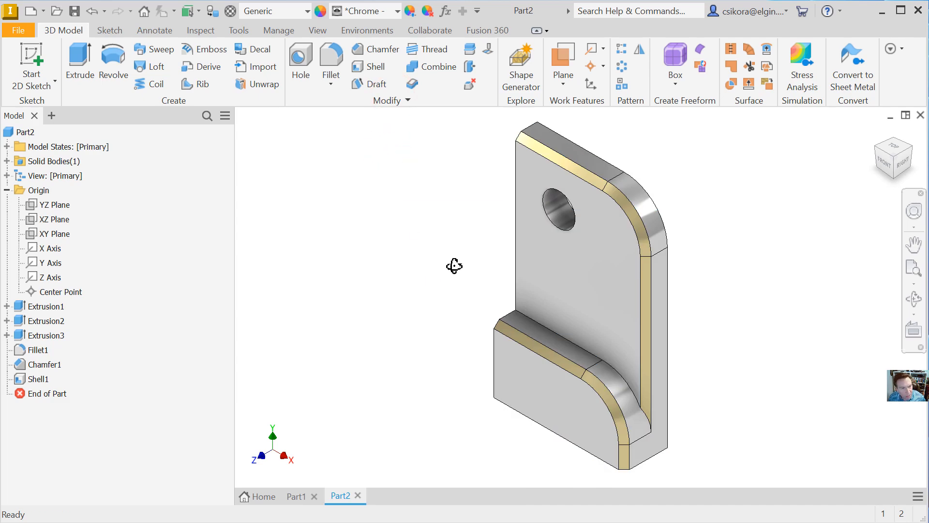
# Step: Apply the Chrome - Polished Black appearance to the through hole feature
pyautogui.moveTo(454, 266)
pyautogui.mouseDown()
pyautogui.moveTo(568, 334)
pyautogui.moveTo(498, 315)
pyautogui.moveTo(437, 264)
pyautogui.moveTo(392, 274)
pyautogui.moveTo(442, 305)
pyautogui.moveTo(377, 255)
pyautogui.moveTo(369, 291)
pyautogui.moveTo(386, 282)
pyautogui.moveTo(376, 274)
pyautogui.moveTo(392, 290)
pyautogui.mouseUp()
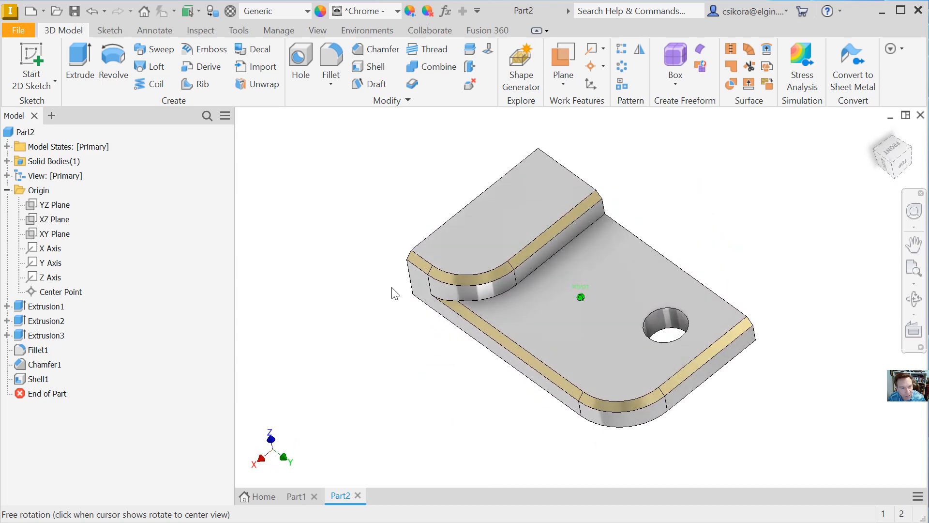
pyautogui.click(670, 322)
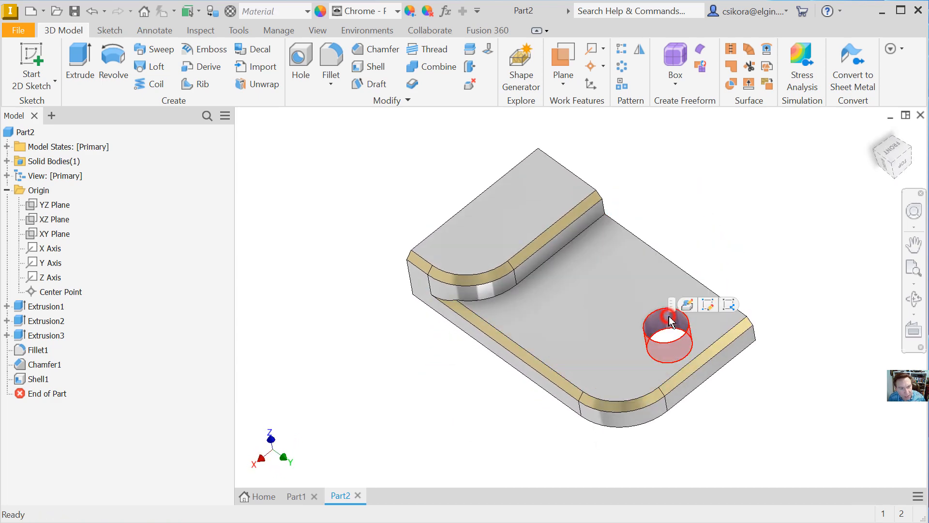
pyautogui.click(397, 9)
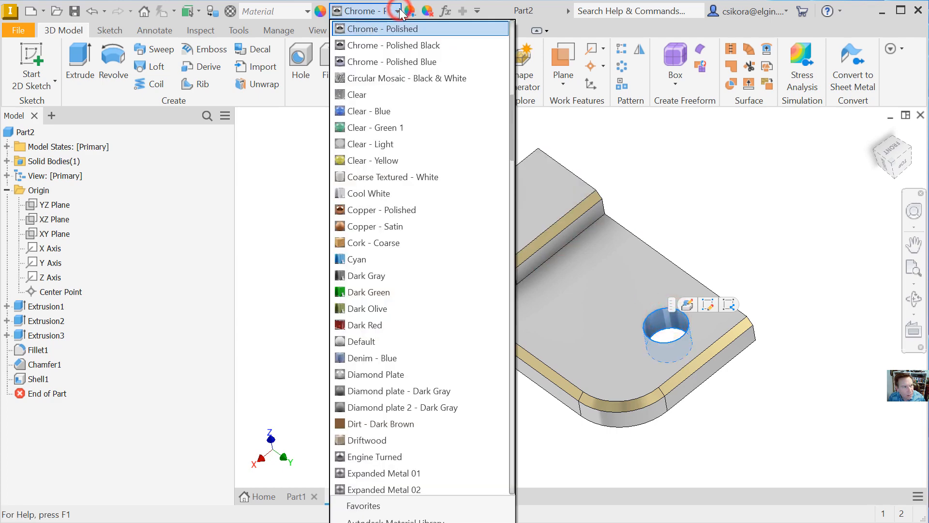
pyautogui.click(379, 47)
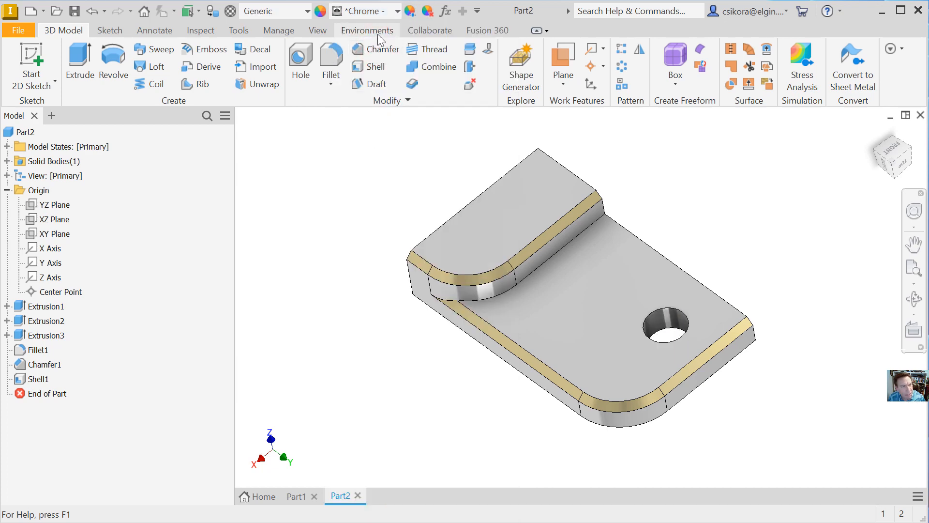
# Step: Try the Cyan appearance on the whole part and undo it
pyautogui.click(397, 10)
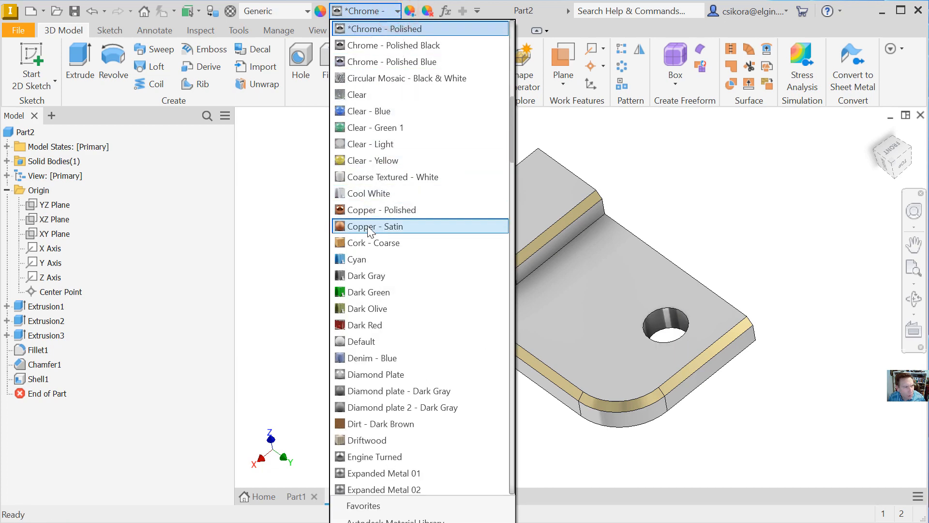
pyautogui.click(350, 258)
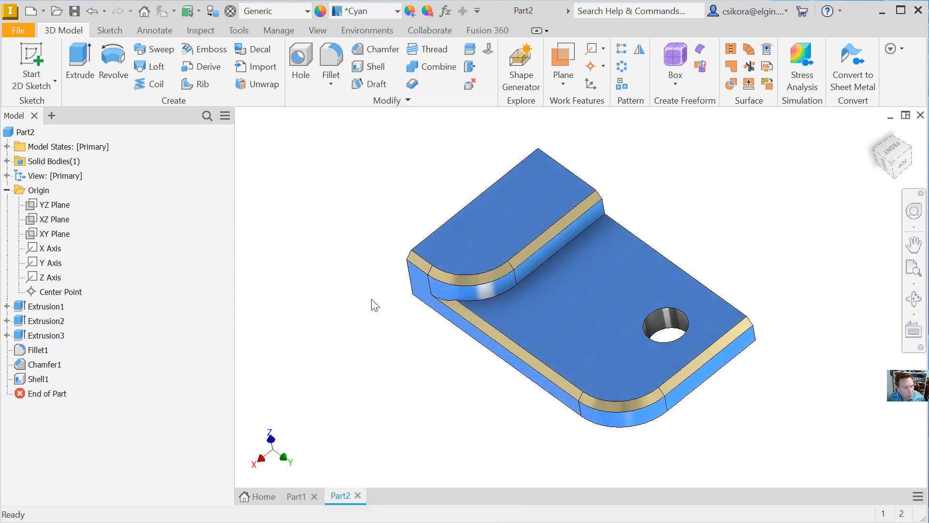
pyautogui.hotkey('ctrl', 'z')
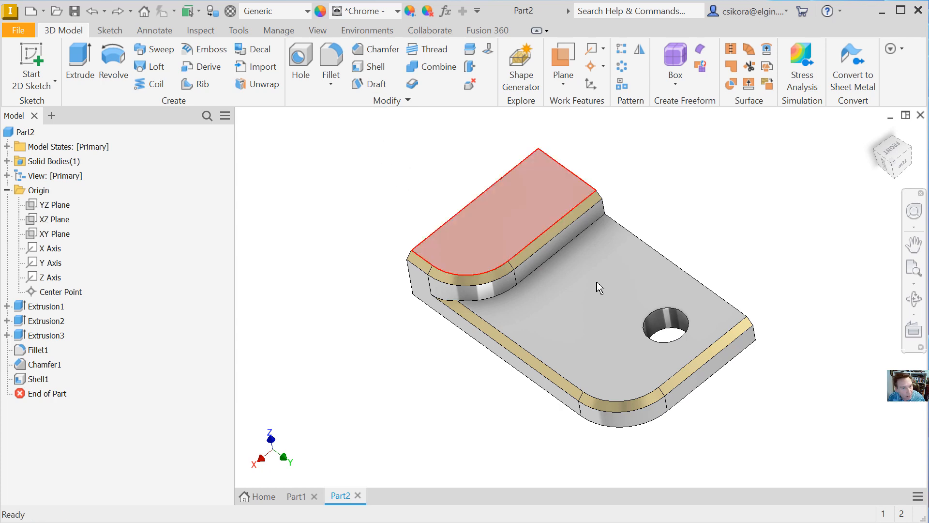
# Step: Apply the Copper - Polished appearance to the through hole feature
pyautogui.click(660, 317)
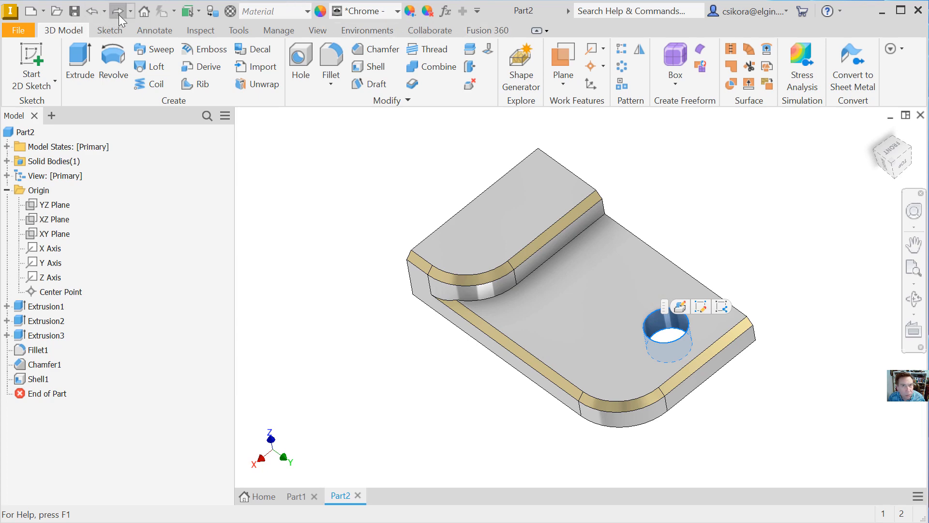
pyautogui.click(395, 11)
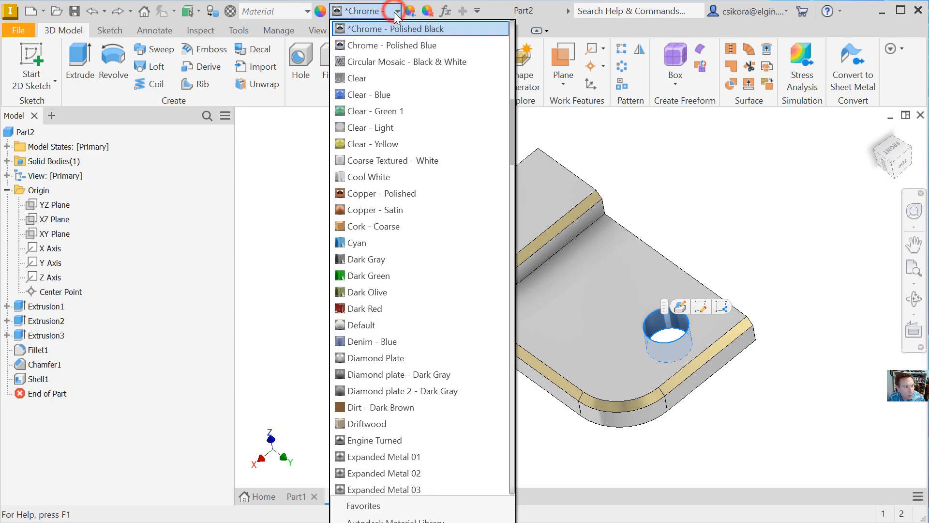
pyautogui.click(352, 194)
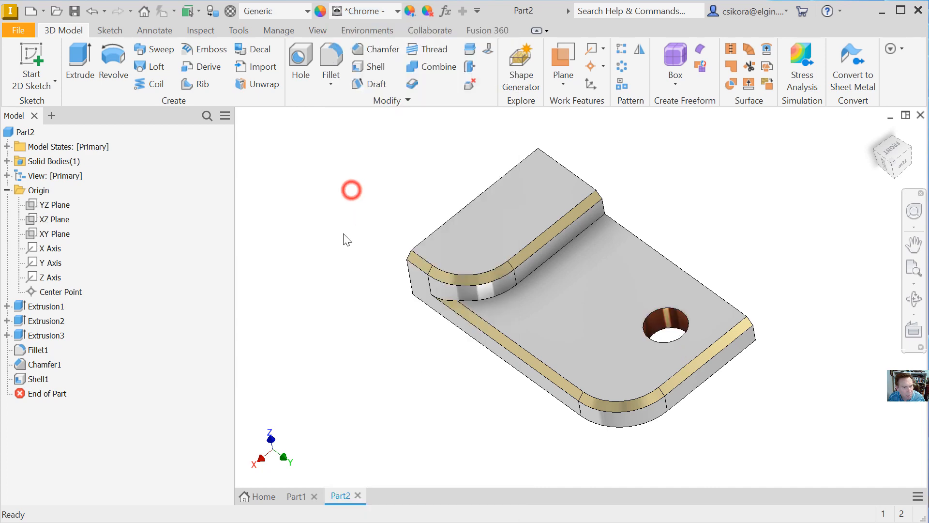
pyautogui.click(315, 274)
pyautogui.keyDown('shift'); pyautogui.moveTo(466, 354); pyautogui.dragTo(484, 328, button='middle'); pyautogui.keyUp('shift')
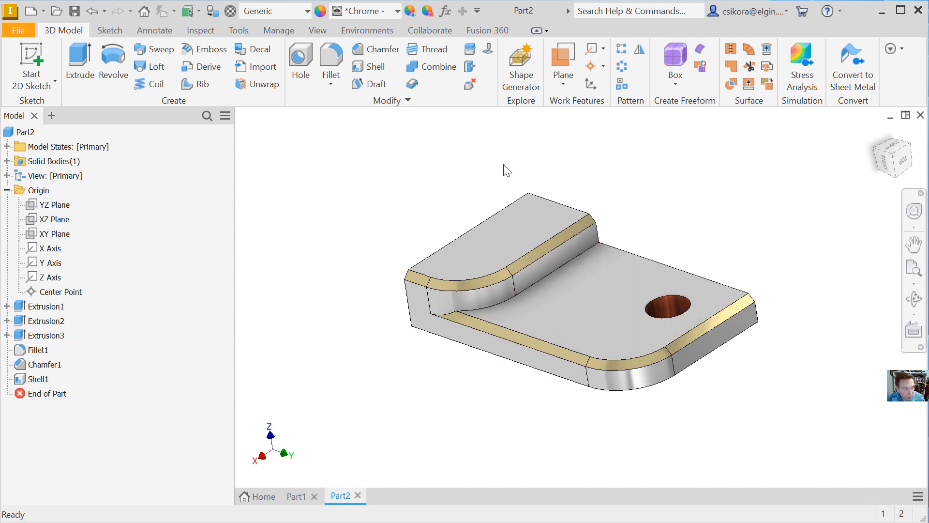
# Step: Try the Sketch Illustration and Watercolor visual styles on the part
pyautogui.click(320, 30)
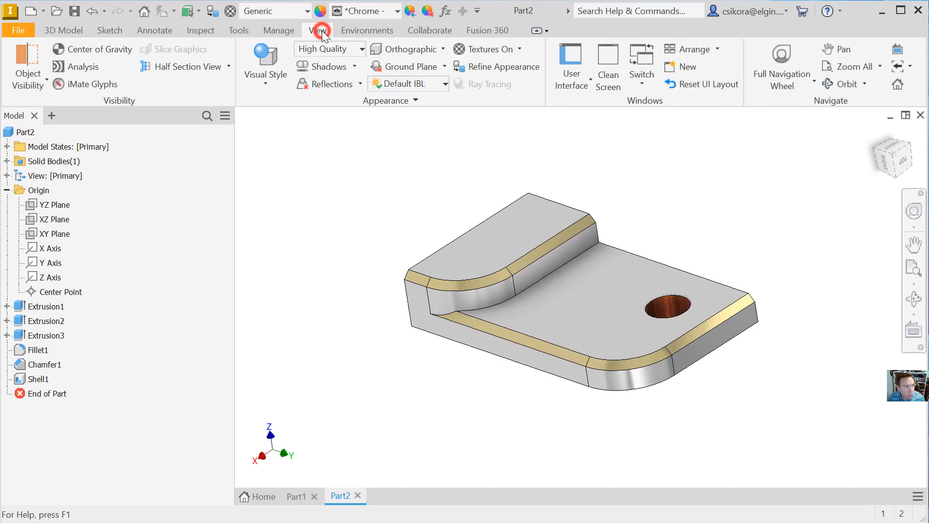
pyautogui.click(266, 86)
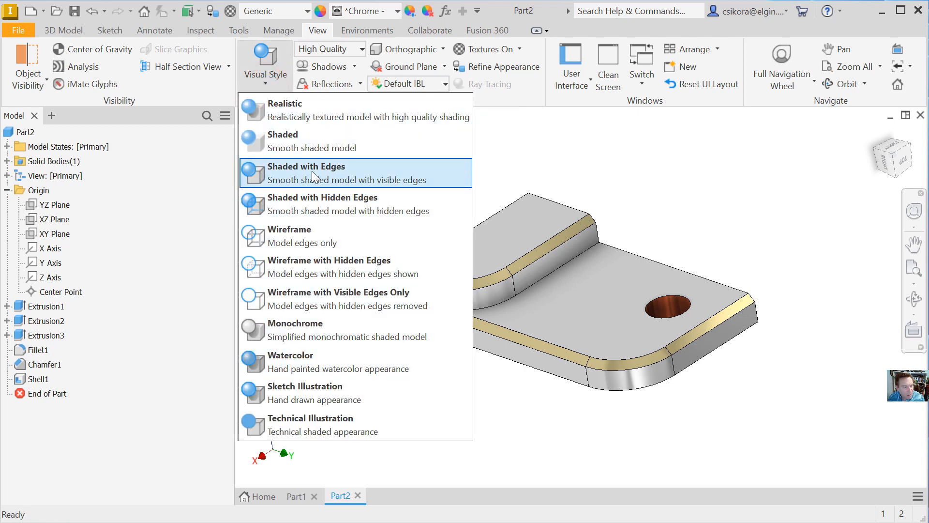
pyautogui.click(308, 393)
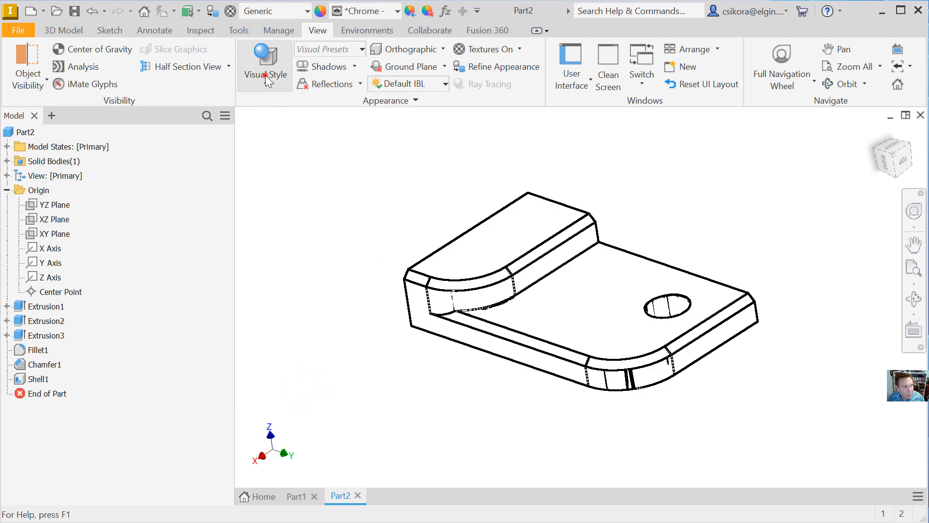
pyautogui.click(266, 78)
pyautogui.click(291, 359)
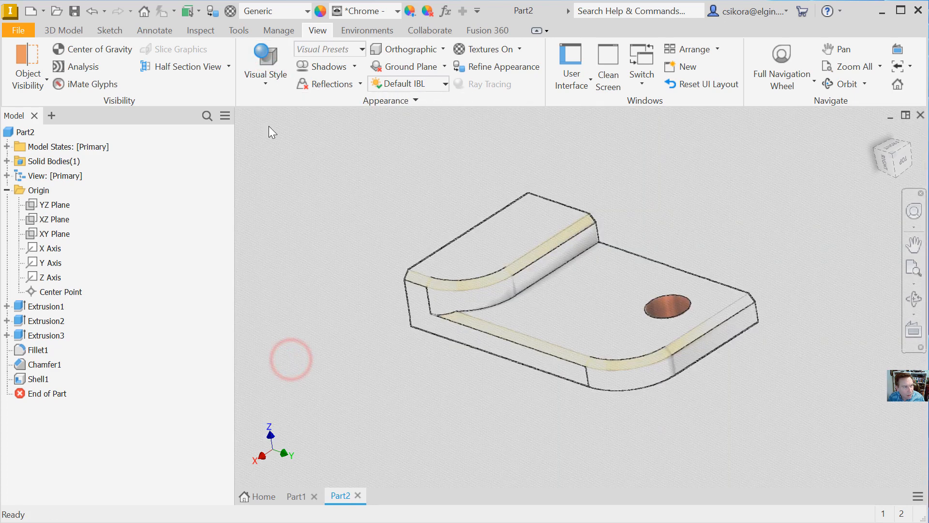
# Step: Set the part's visual style to Realistic
pyautogui.click(259, 80)
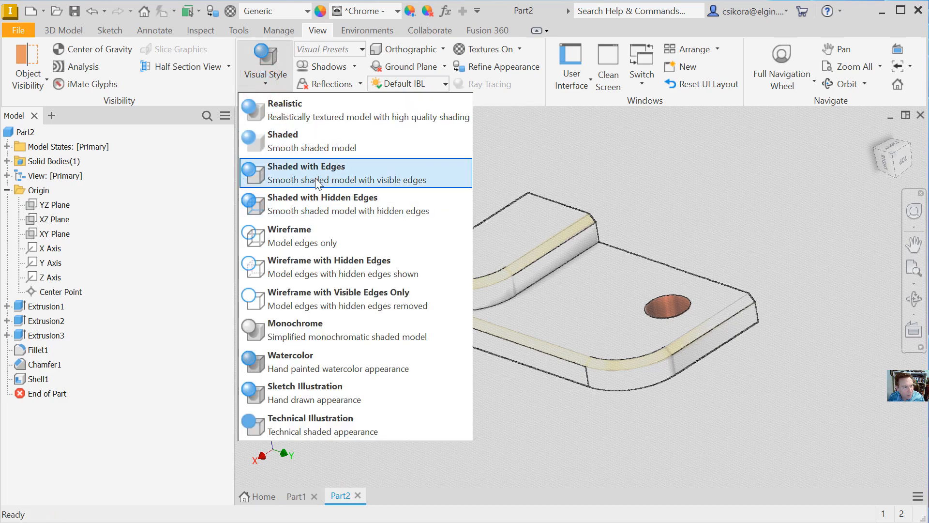
pyautogui.click(310, 117)
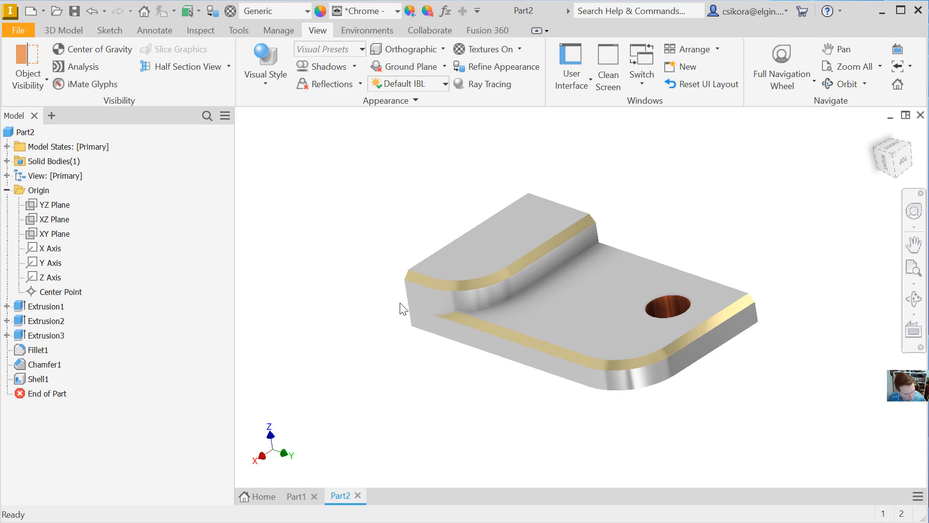
pyautogui.moveTo(511, 331)
pyautogui.keyDown('shift'); pyautogui.mouseDown(button='middle')
pyautogui.moveTo(514, 359)
pyautogui.moveTo(513, 339)
pyautogui.mouseUp(button='middle'); pyautogui.keyUp('shift')
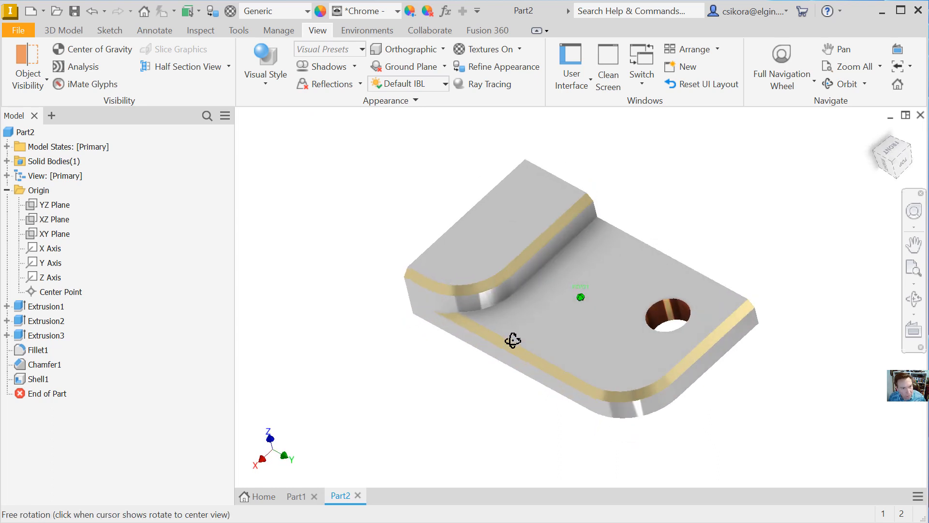
# Step: Change the through hole feature's appearance to Engine Turned and inspect the texture inside the hole
pyautogui.click(676, 308)
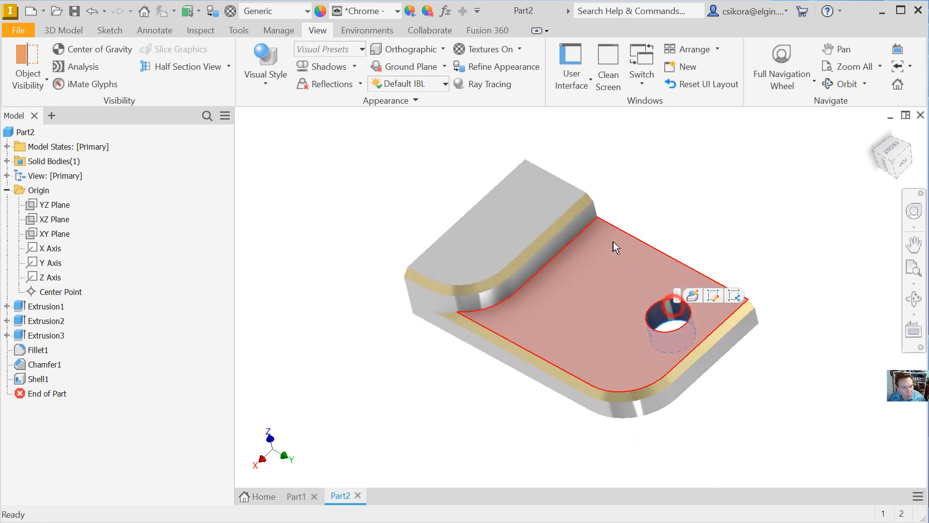
pyautogui.click(397, 12)
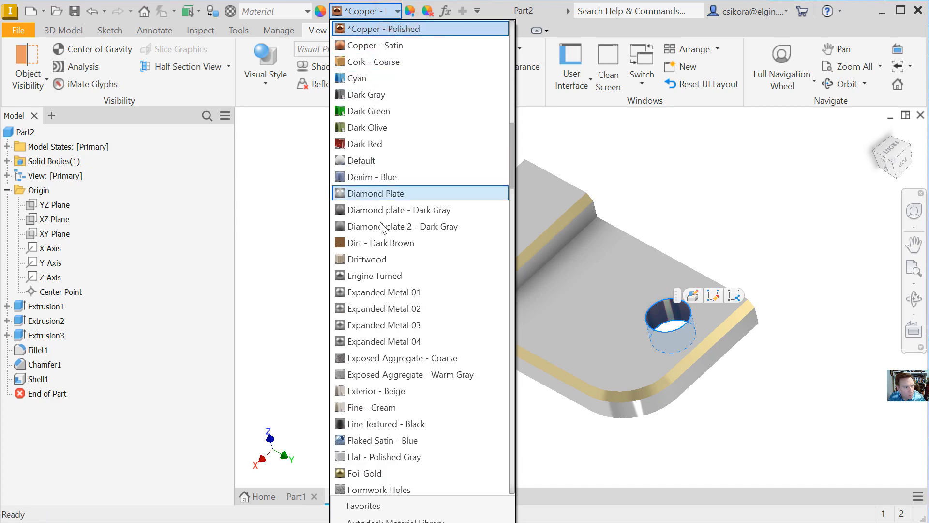
pyautogui.click(374, 274)
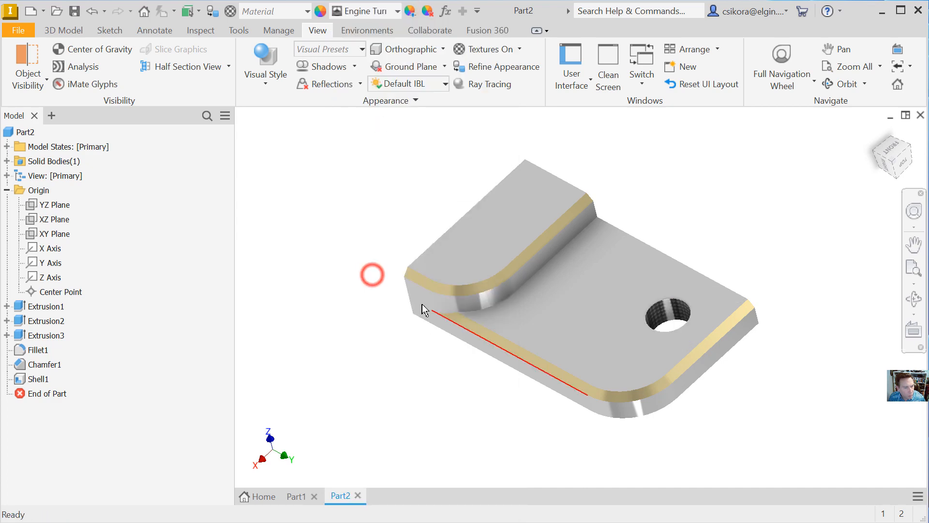
pyautogui.click(320, 241)
pyautogui.scroll(-10, 674, 312)
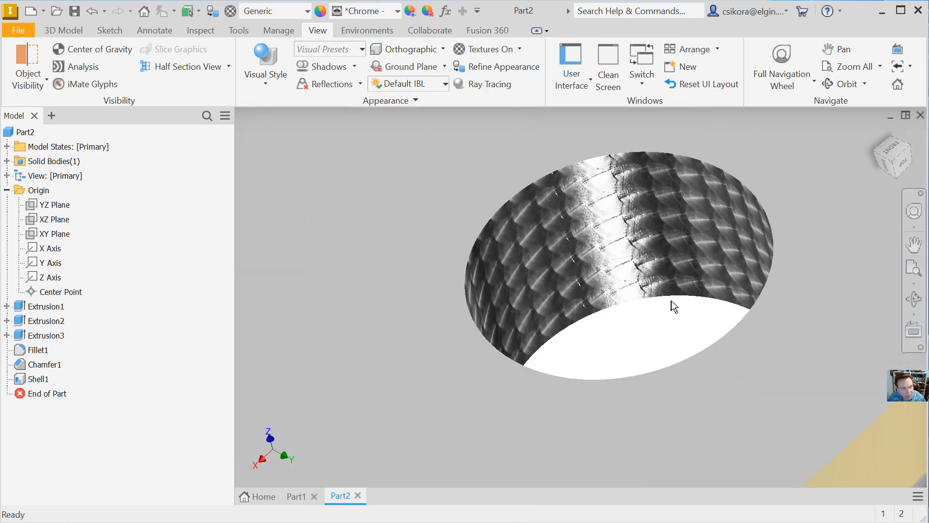
pyautogui.scroll(10, 664, 312)
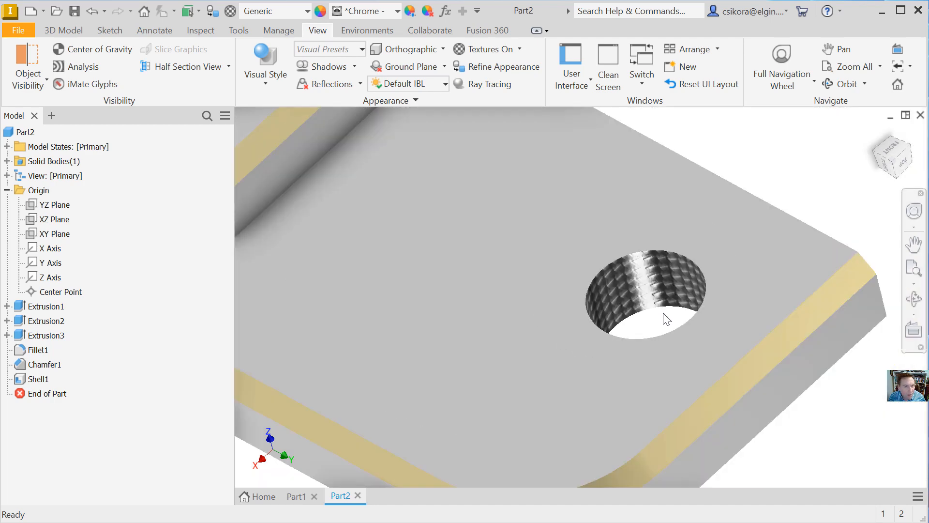
pyautogui.scroll(3, 662, 314)
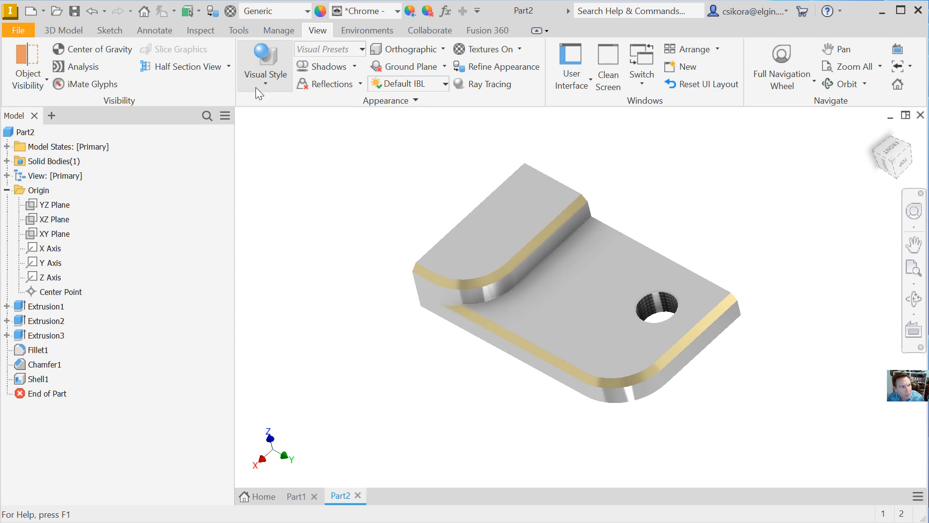
# Step: Turn on all shadows for the model view, including ground, object and ambient shadows
pyautogui.click(268, 85)
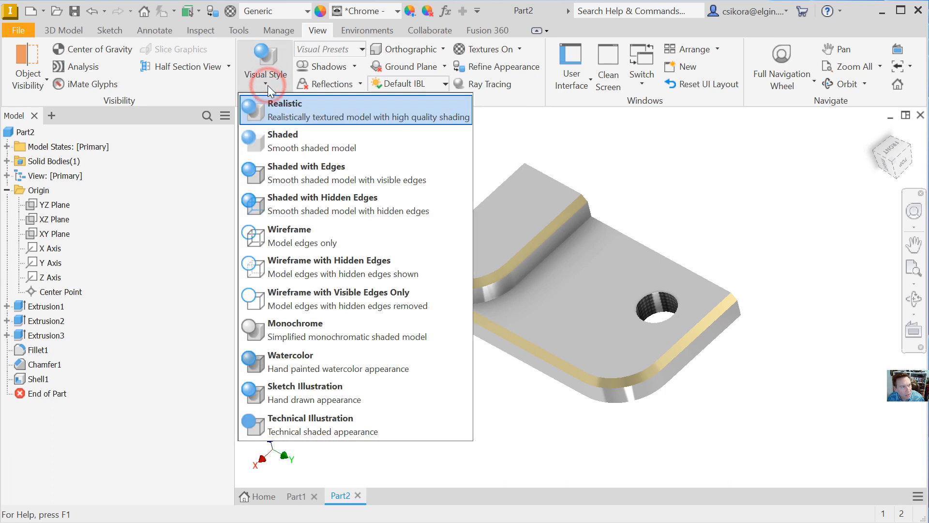
pyautogui.click(268, 85)
pyautogui.click(352, 66)
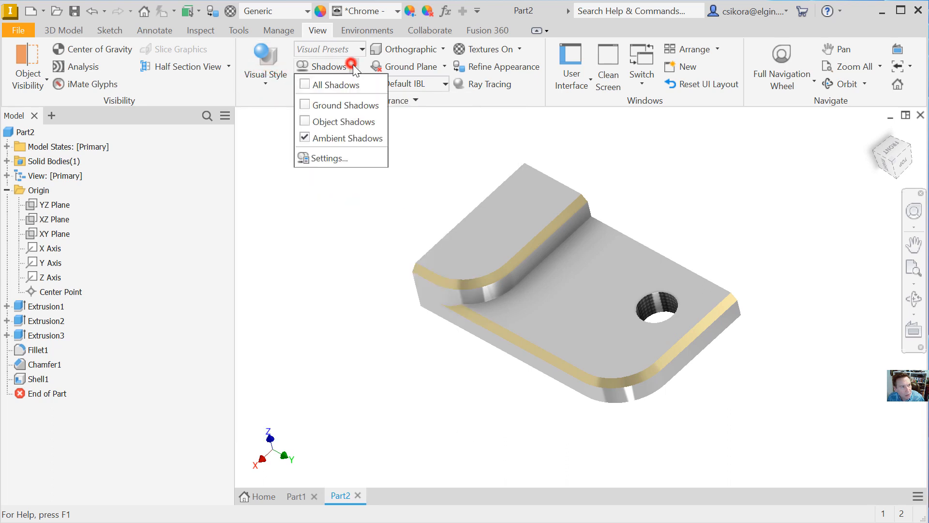
pyautogui.click(304, 84)
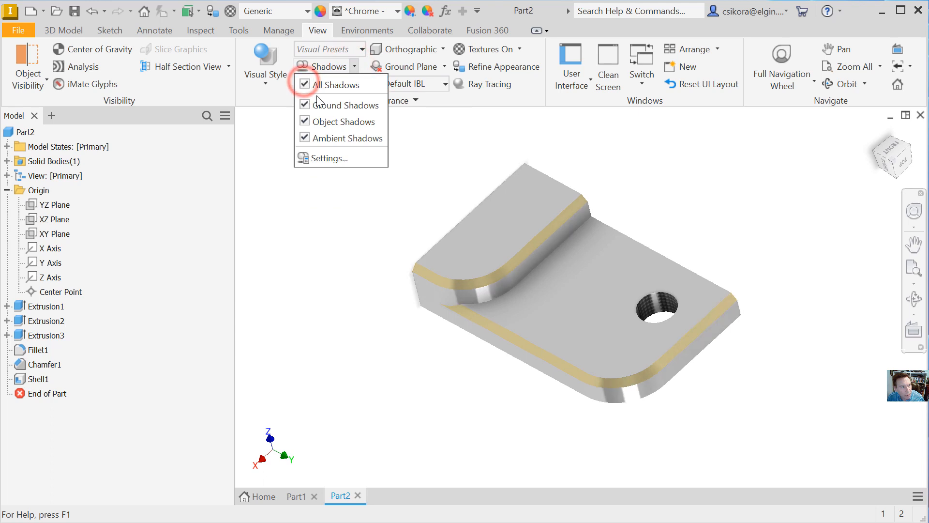
pyautogui.click(358, 64)
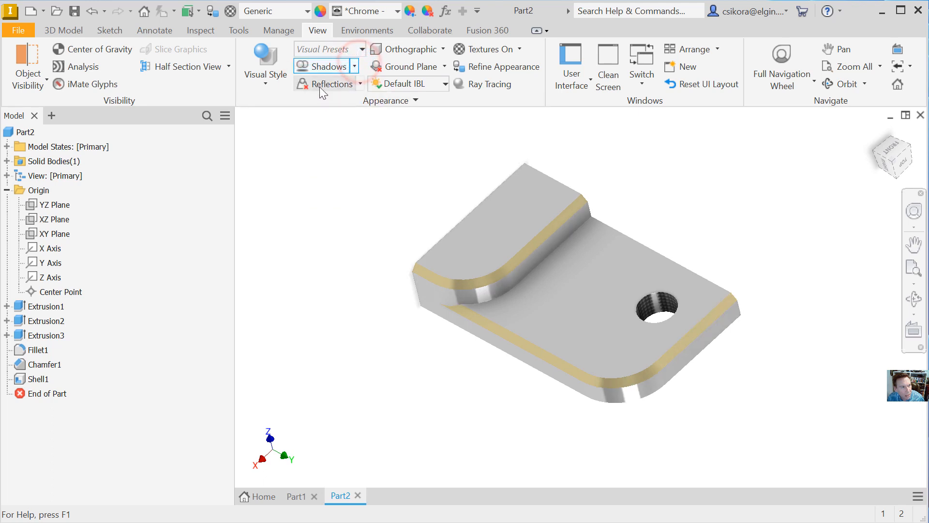
# Step: Turn on reflections and switch the view projection to Perspective
pyautogui.click(361, 84)
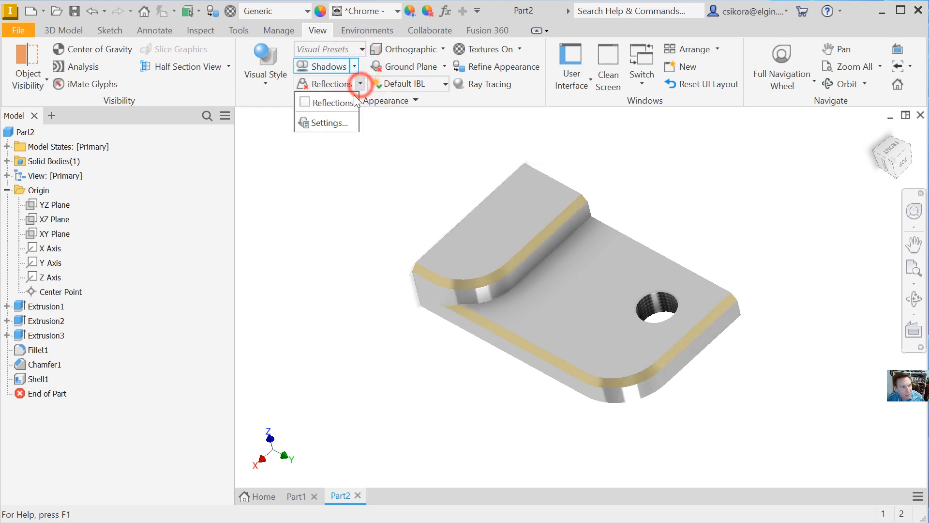
pyautogui.click(305, 102)
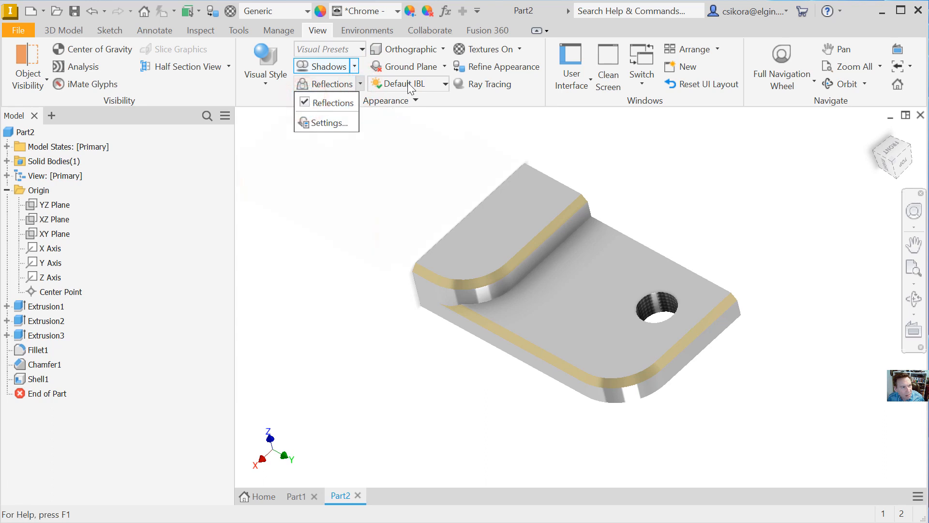
pyautogui.click(441, 49)
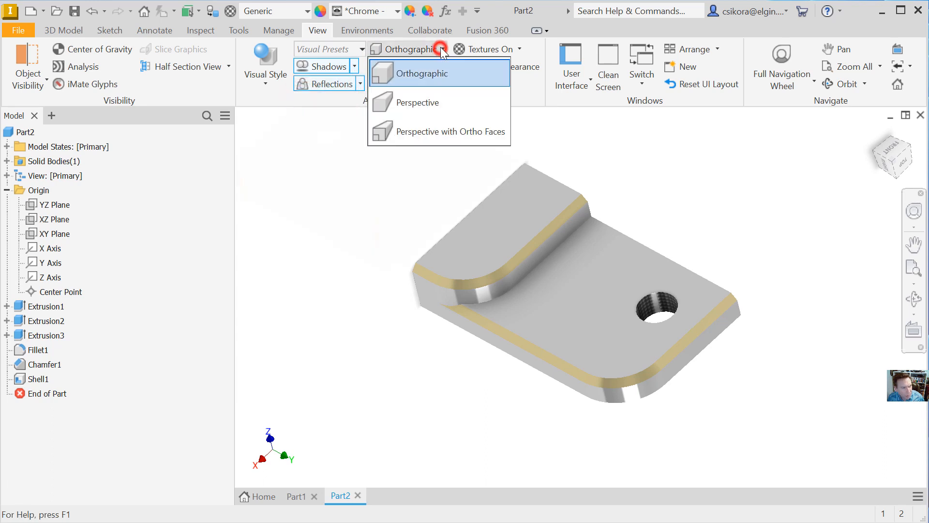
pyautogui.click(393, 104)
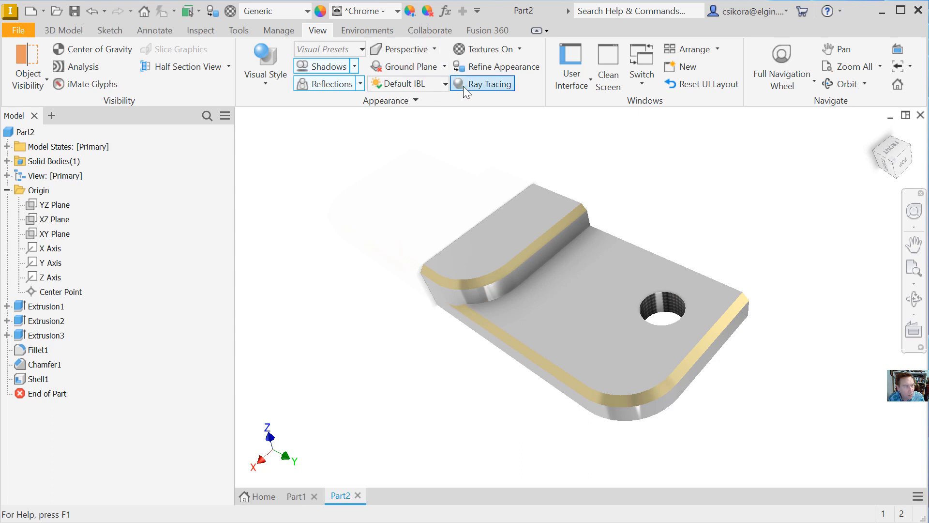
# Step: Set the lighting style to Cool Light and enable ray tracing with the bracket viewed upright
pyautogui.click(444, 84)
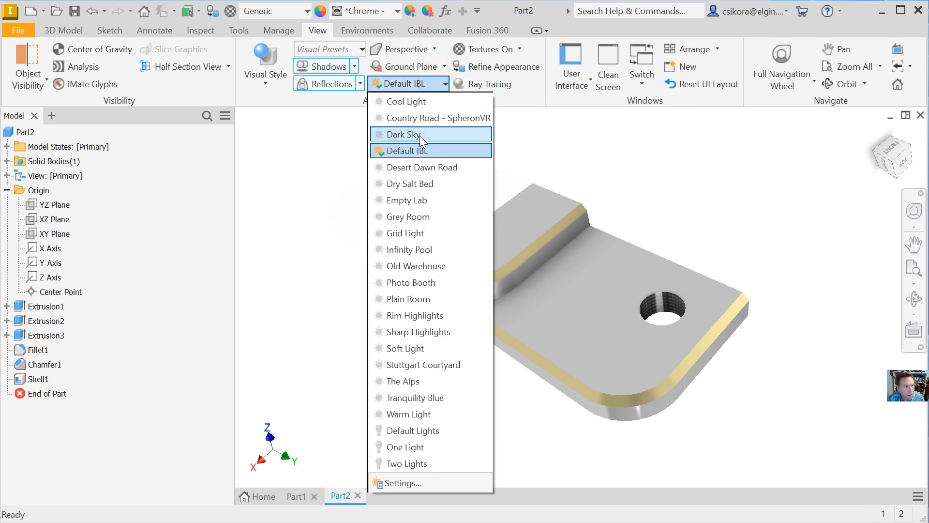
pyautogui.click(408, 105)
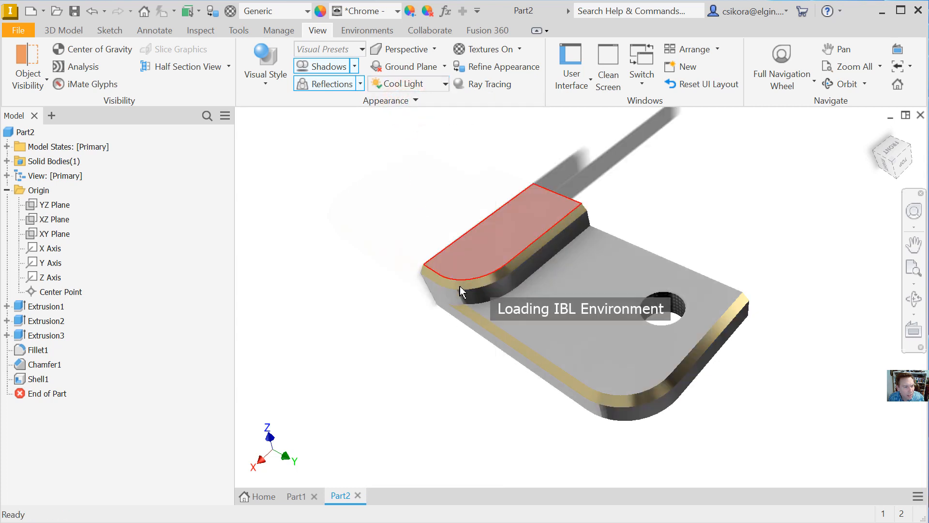
pyautogui.keyDown('shift'); pyautogui.moveTo(413, 391); pyautogui.dragTo(446, 518, button='middle'); pyautogui.keyUp('shift')
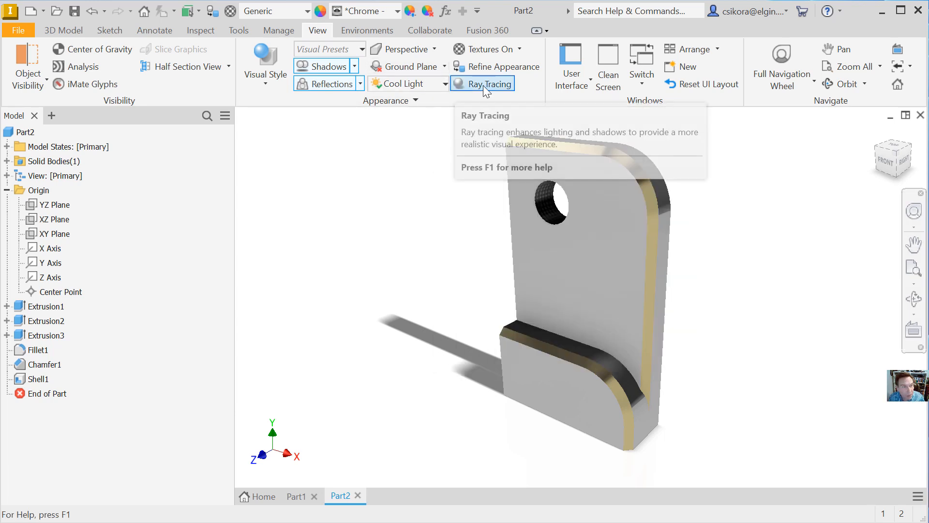
pyautogui.click(484, 85)
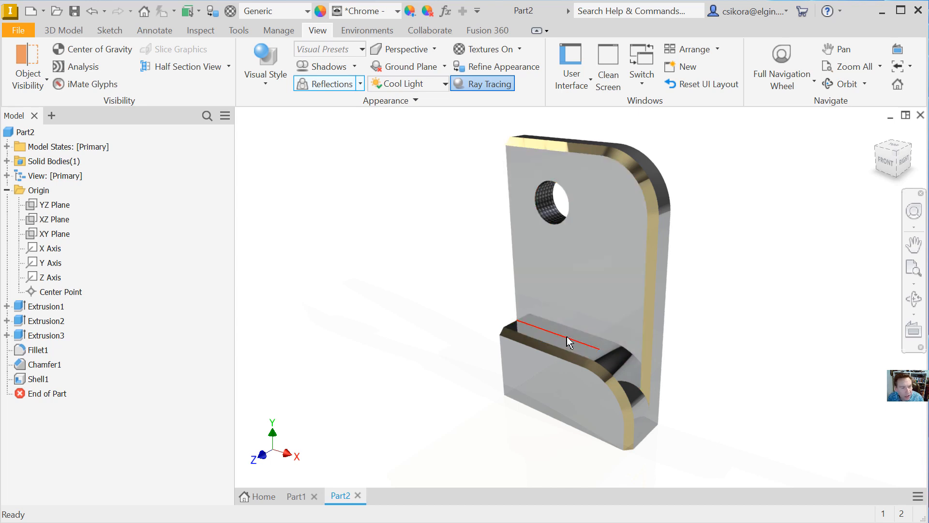
# Step: Fillet the inner edges where the lower ledge meets the upright plate with a 0.01 in radius and re-enable ray tracing
pyautogui.moveTo(568, 342)
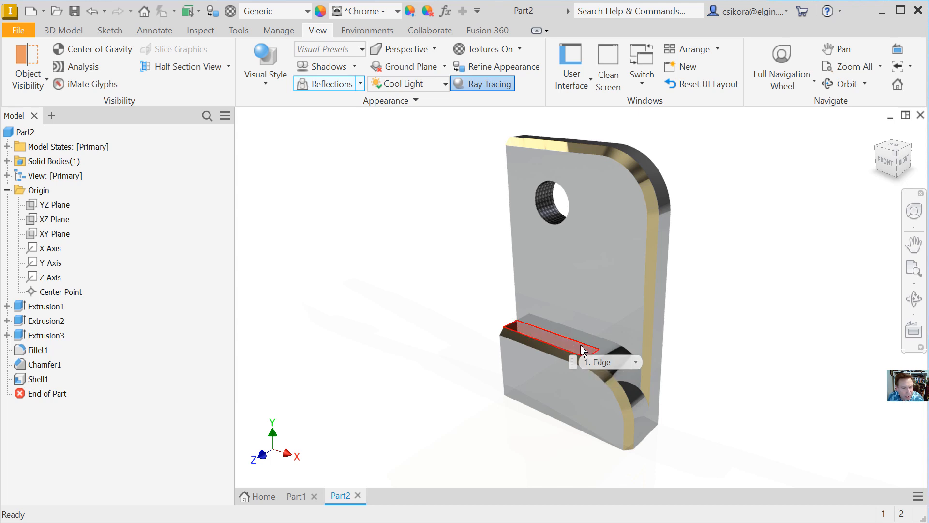
pyautogui.click(581, 343)
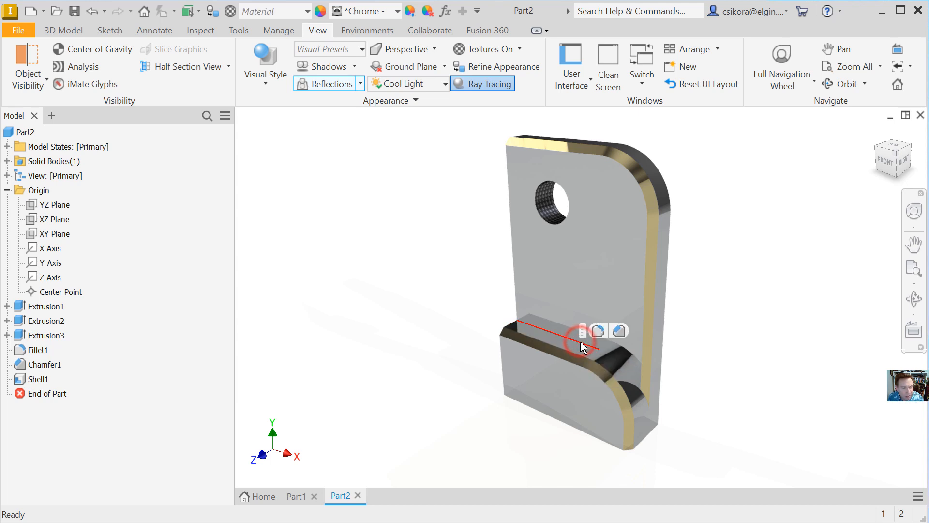
pyautogui.click(598, 327)
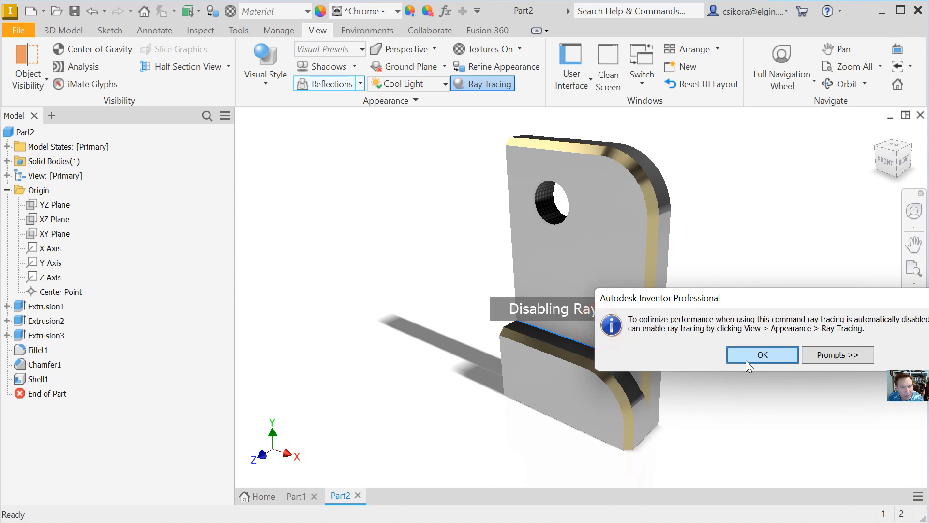
pyautogui.click(763, 355)
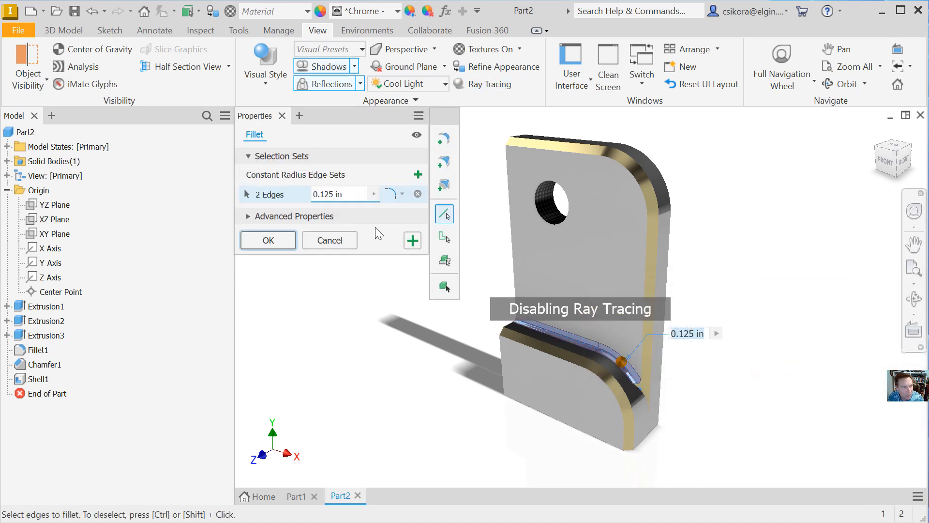
pyautogui.click(359, 192)
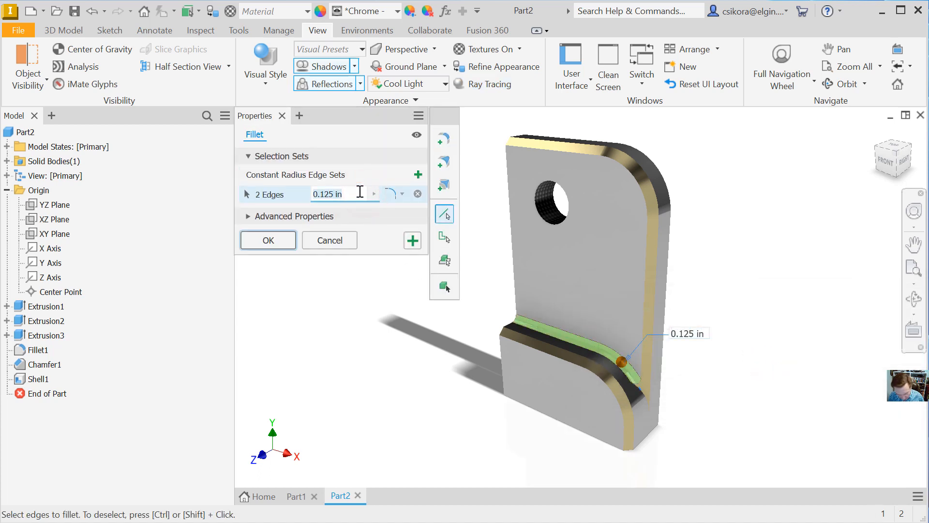
pyautogui.write('.01')
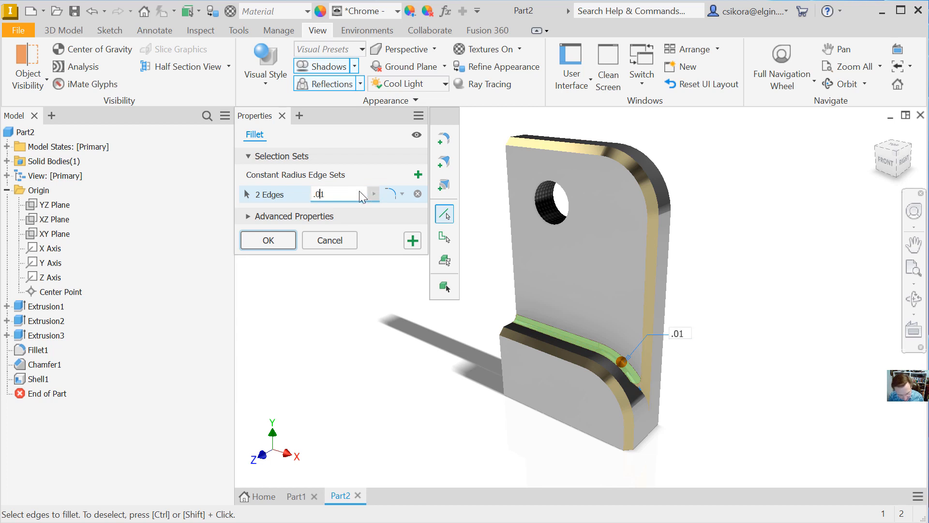
pyautogui.press('Return')
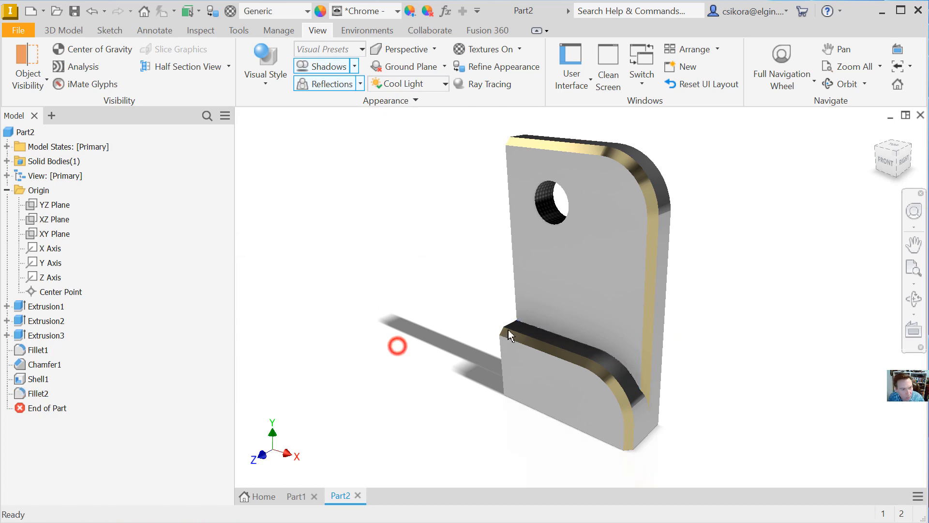
pyautogui.click(476, 82)
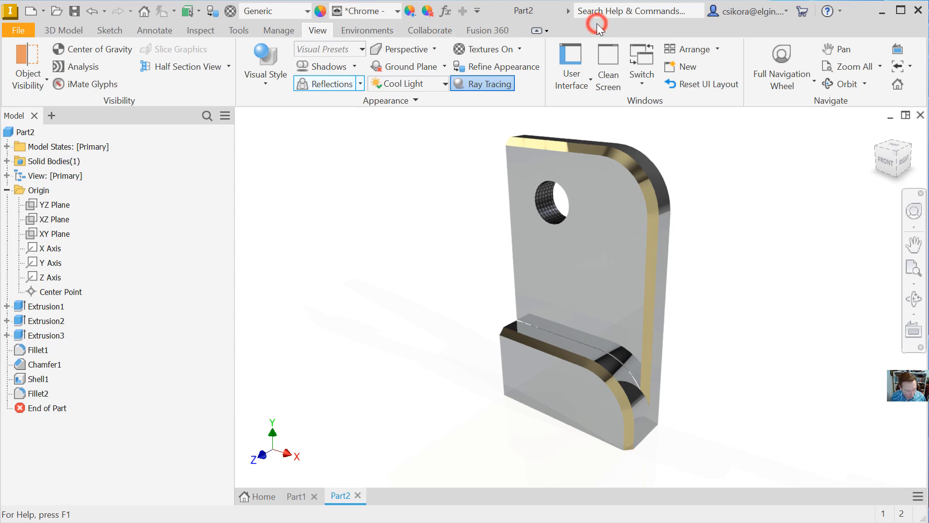
# Step: Capture the Inventor window, switch to Microsoft Word, enter the heading E1 and paste the screenshot below it
pyautogui.press('alt')
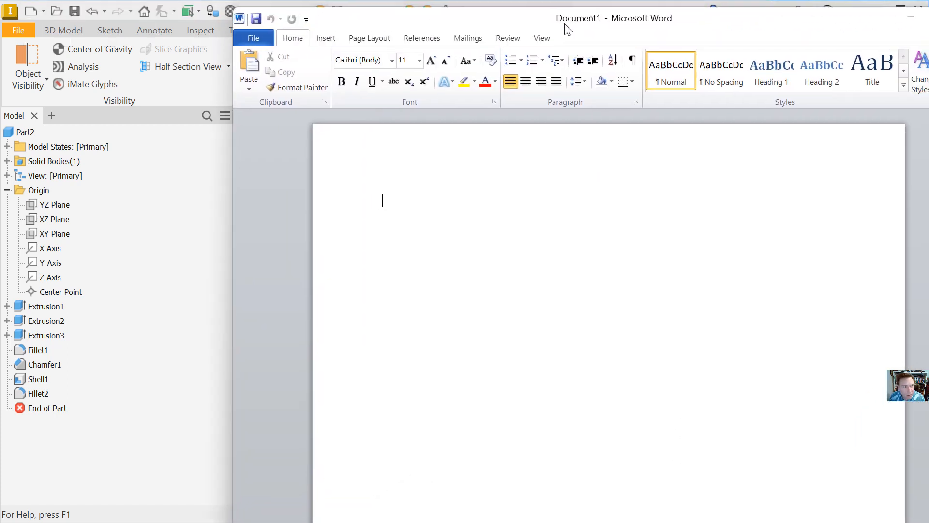
pyautogui.click(429, 208)
pyautogui.write('E1')
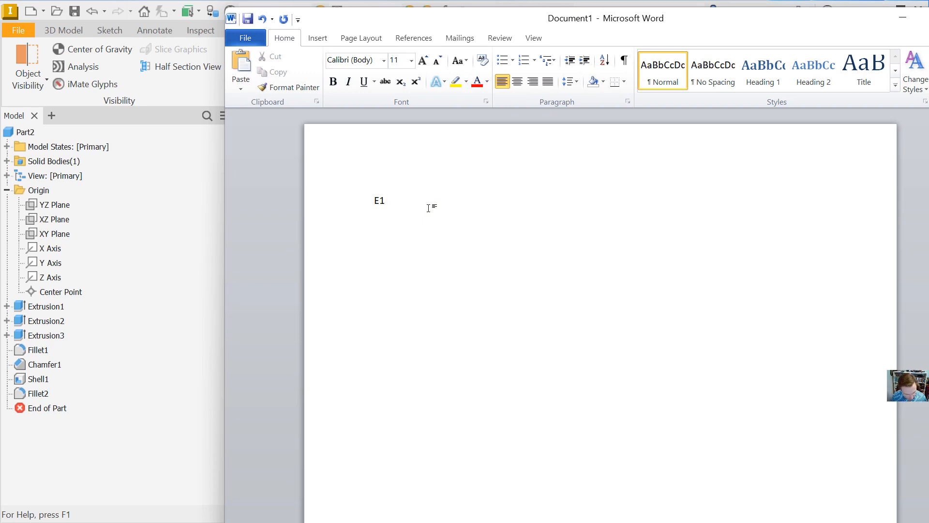
pyautogui.hotkey('ctrl', 'v')
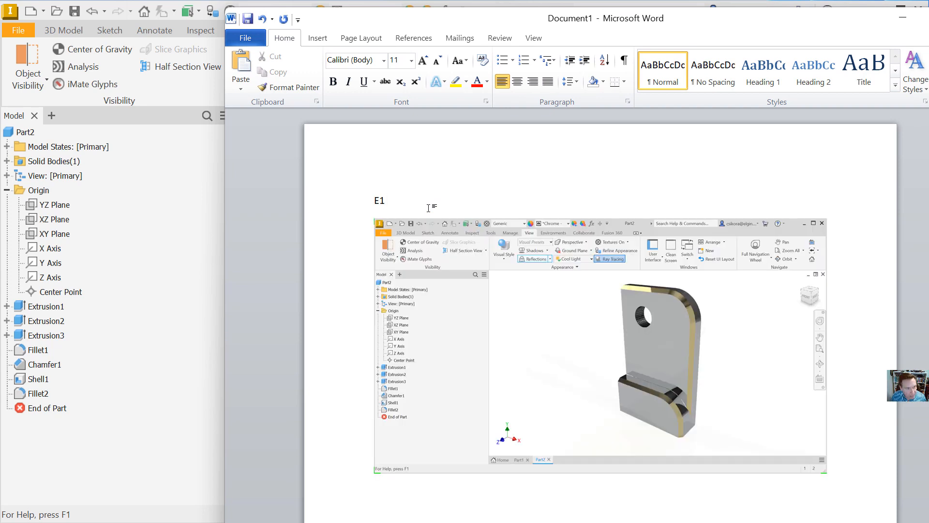
# Step: Crop the pasted screenshot from its opposite corners so only the bracket remains
pyautogui.click(541, 329)
pyautogui.click(578, 38)
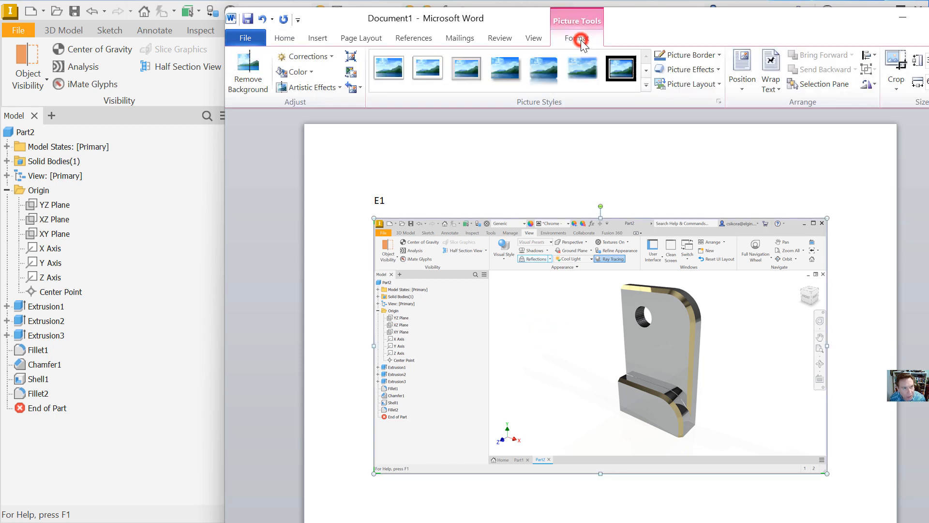
pyautogui.click(896, 65)
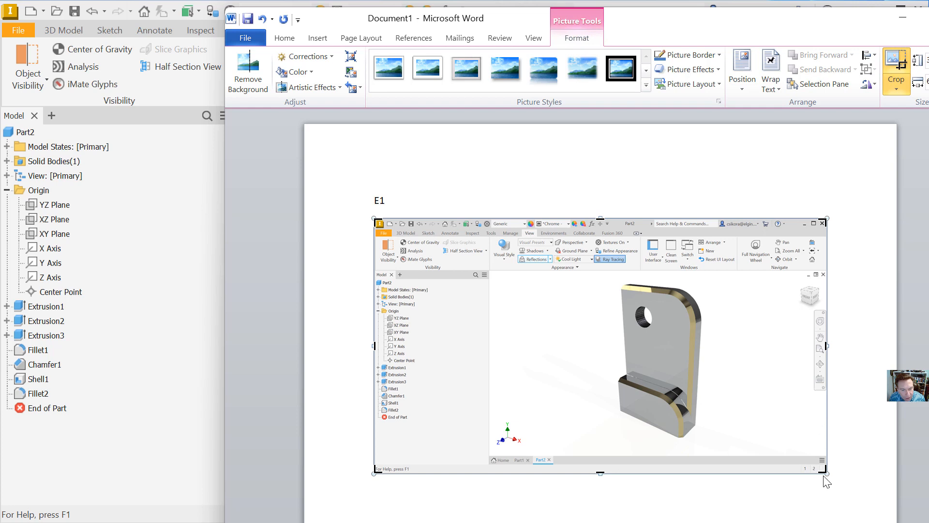
pyautogui.moveTo(823, 471); pyautogui.dragTo(709, 441)
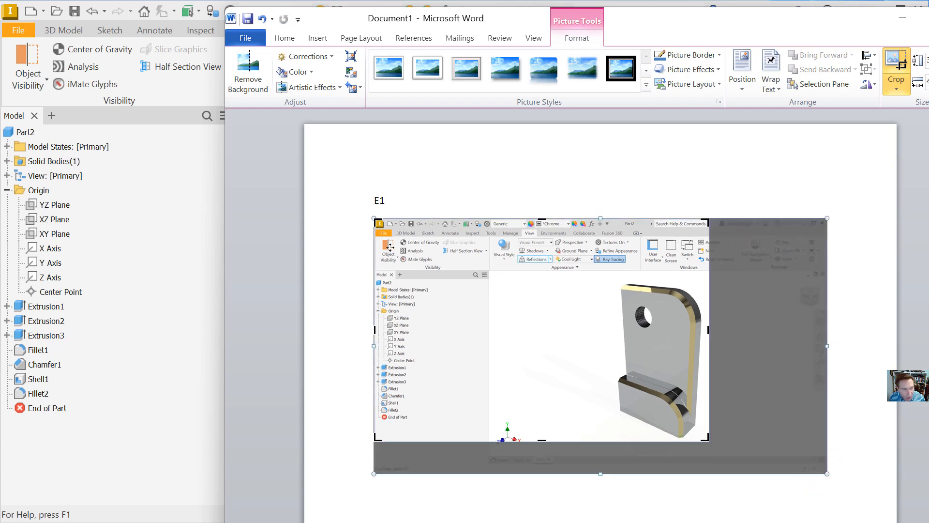
pyautogui.moveTo(377, 223); pyautogui.dragTo(602, 279)
pyautogui.click(730, 357)
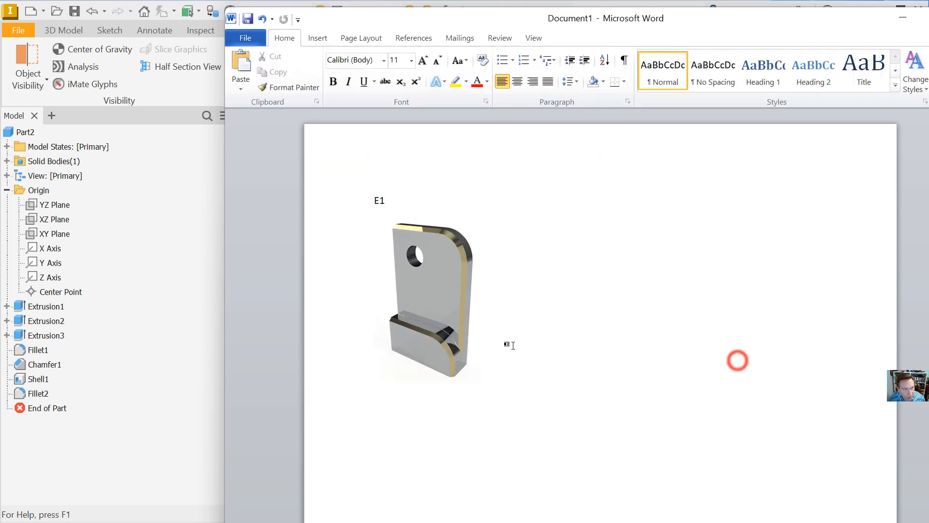
# Step: Enlarge the cropped bracket picture proportionally to more than twice its size on the page
pyautogui.click(453, 307)
pyautogui.moveTo(480, 381); pyautogui.dragTo(629, 450)
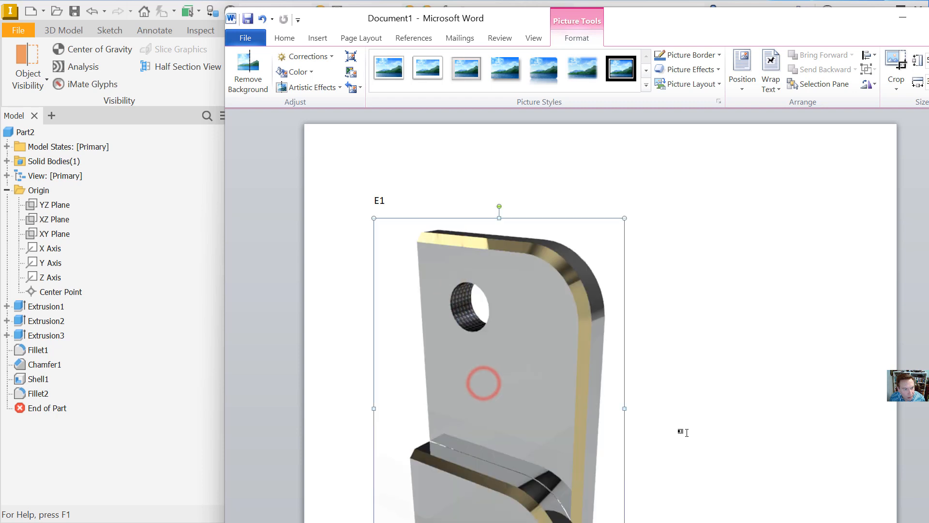
pyautogui.click(704, 396)
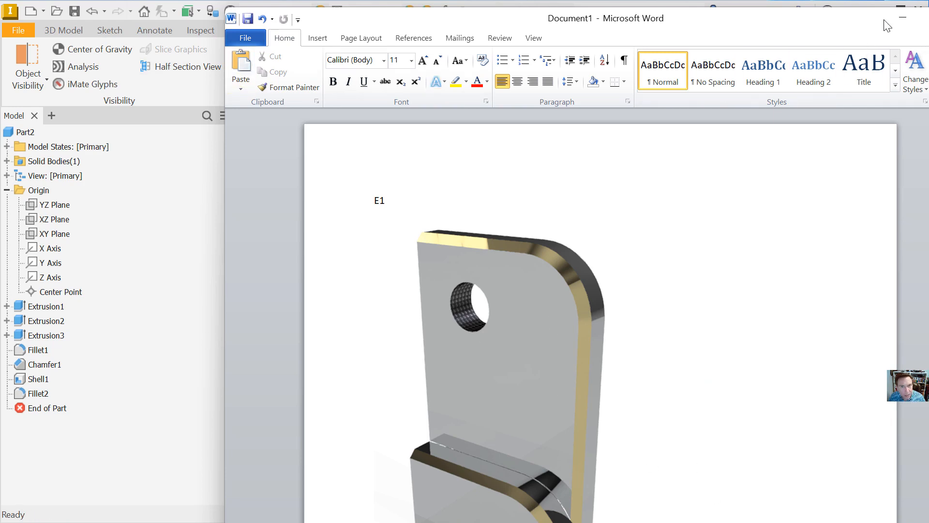
# Step: Return to Inventor and export the bracket as a PDF named Part2 to the Desktop, accepting that ray tracing is disabled
pyautogui.click(903, 17)
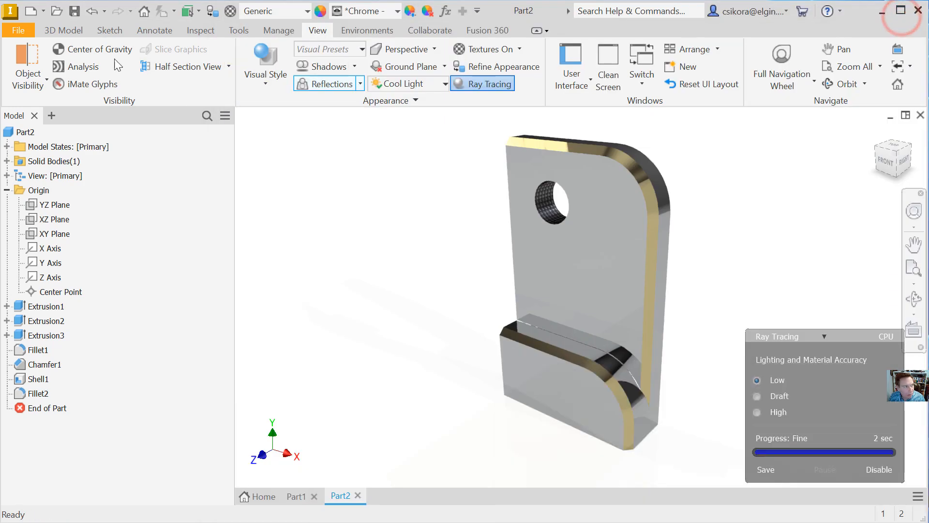
pyautogui.click(25, 30)
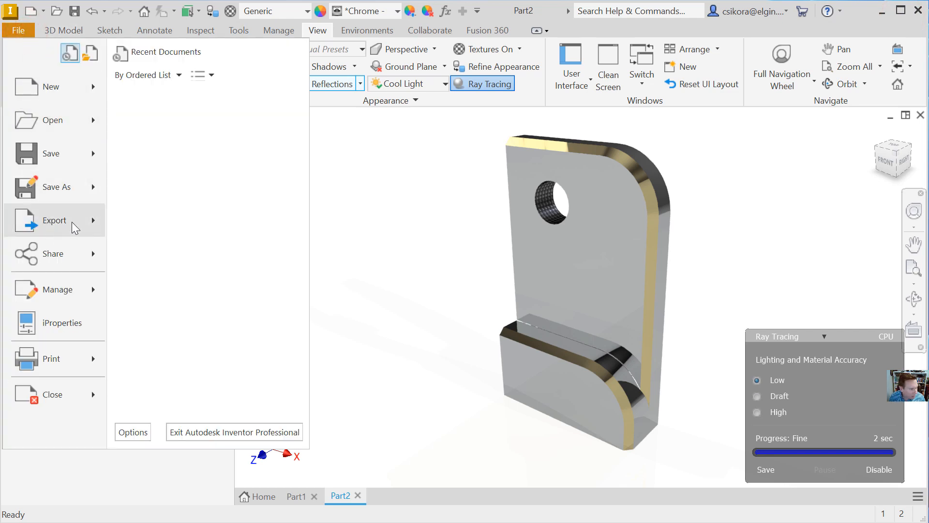
pyautogui.moveTo(73, 222)
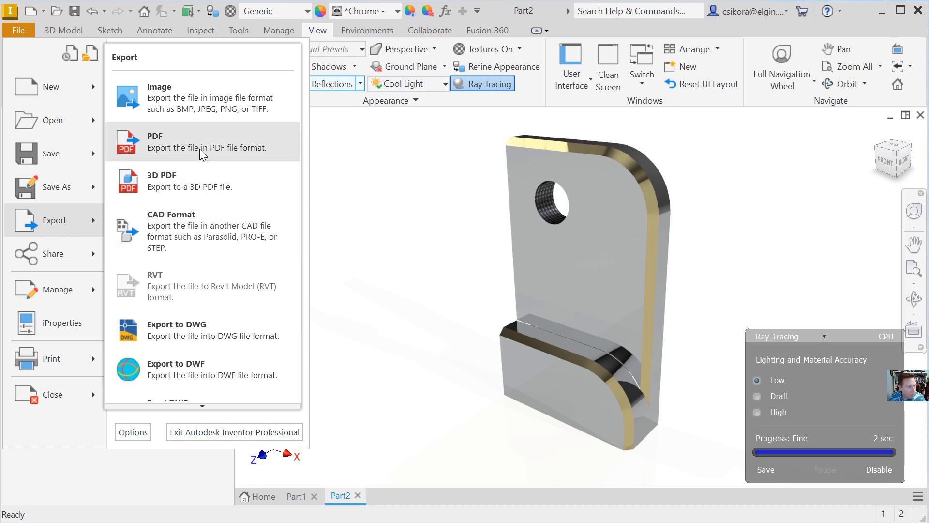
pyautogui.click(228, 152)
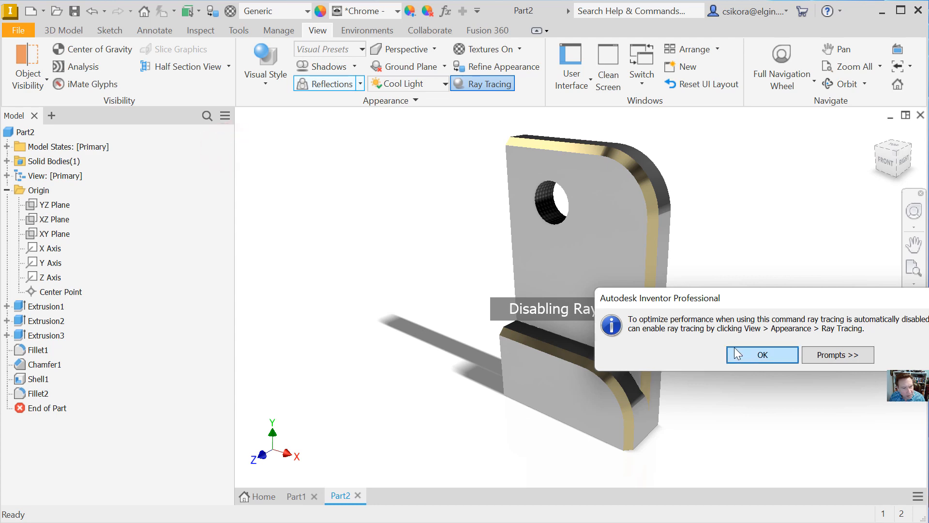
pyautogui.click(745, 356)
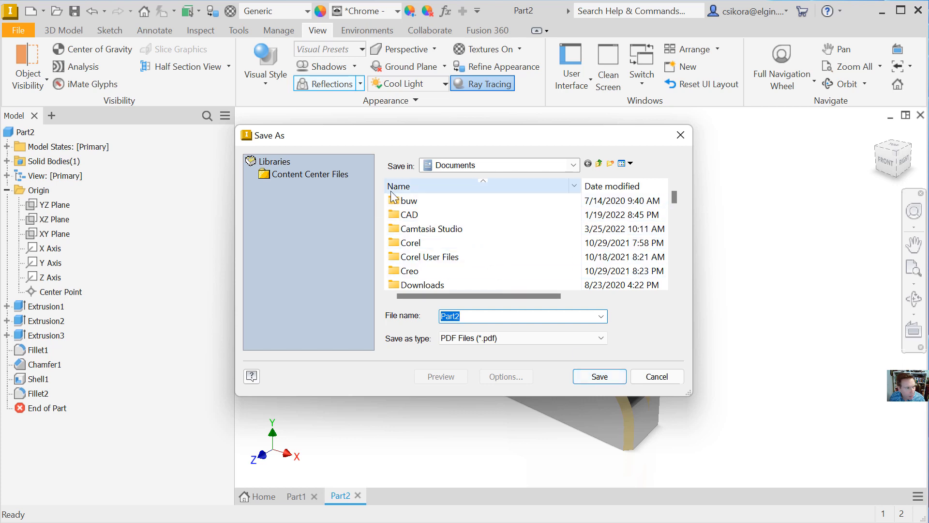
pyautogui.click(574, 165)
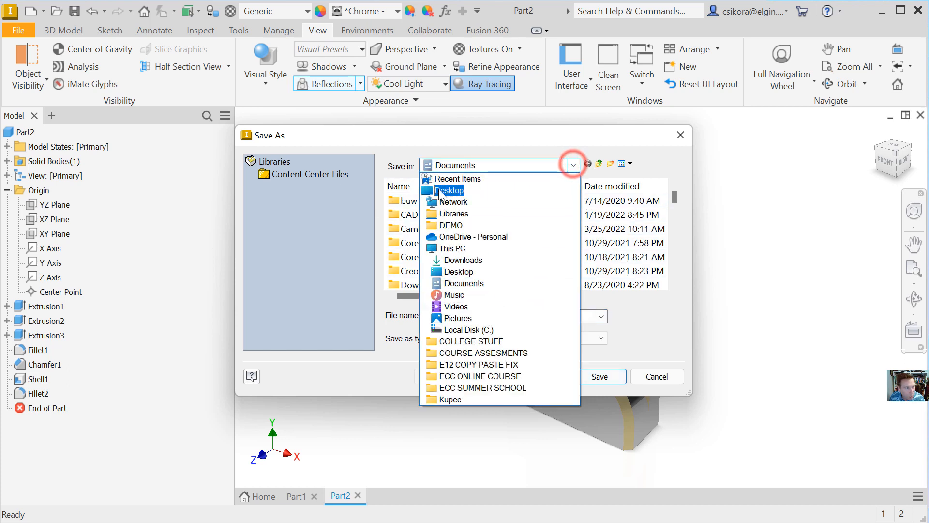
pyautogui.click(437, 190)
pyautogui.click(604, 376)
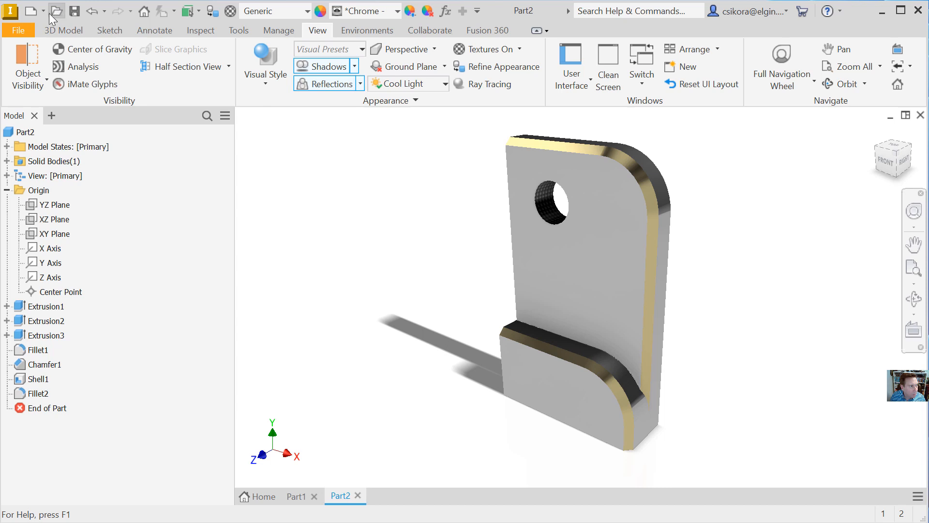
# Step: Open the exported Part2 PDF from the Desktop through the PDF export dialog to check it, and cancel the export
pyautogui.click(15, 31)
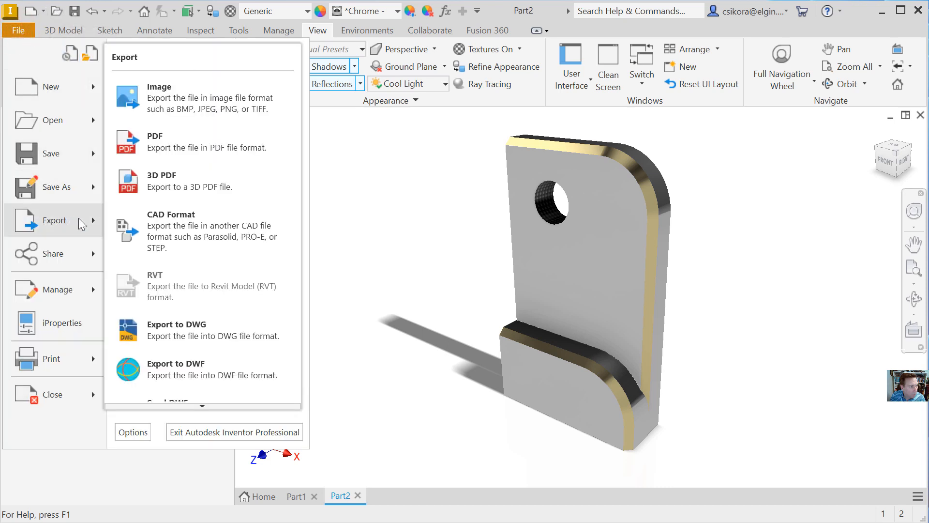
pyautogui.click(198, 141)
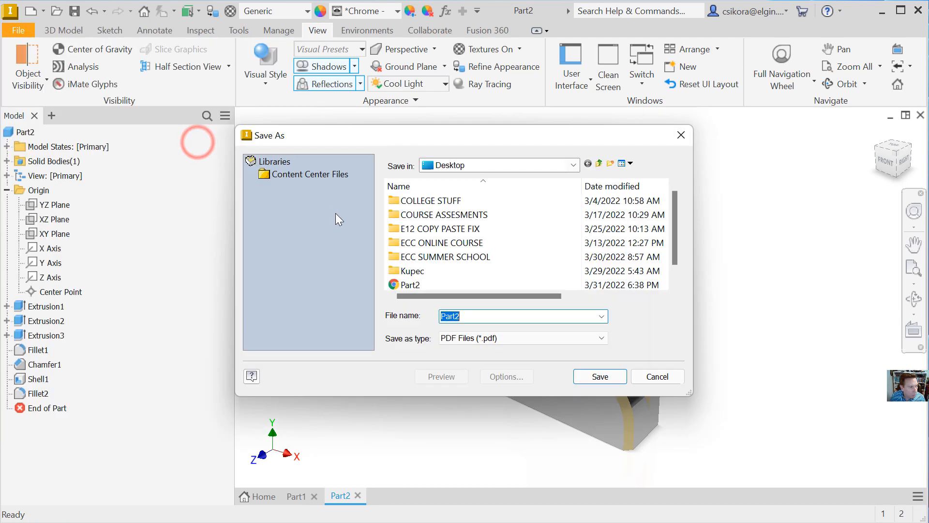
pyautogui.click(416, 285)
pyautogui.rightClick(416, 284)
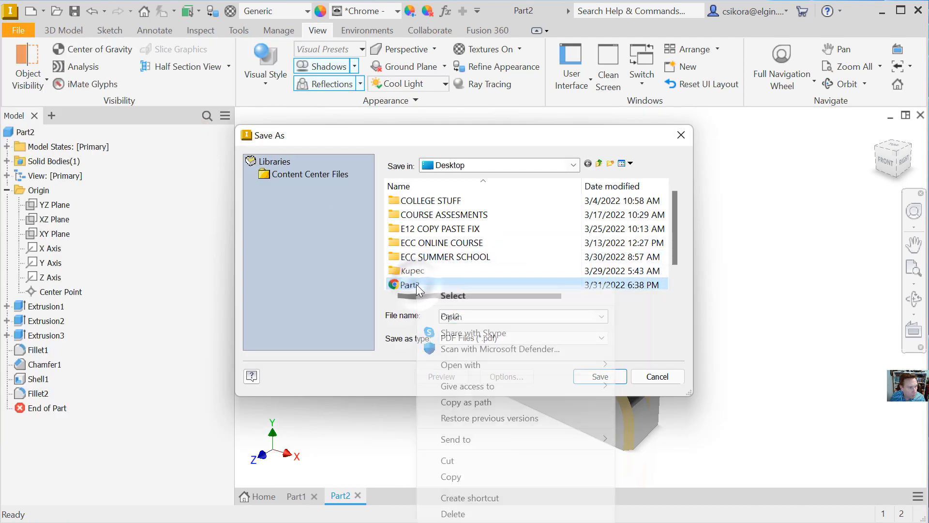
pyautogui.click(445, 313)
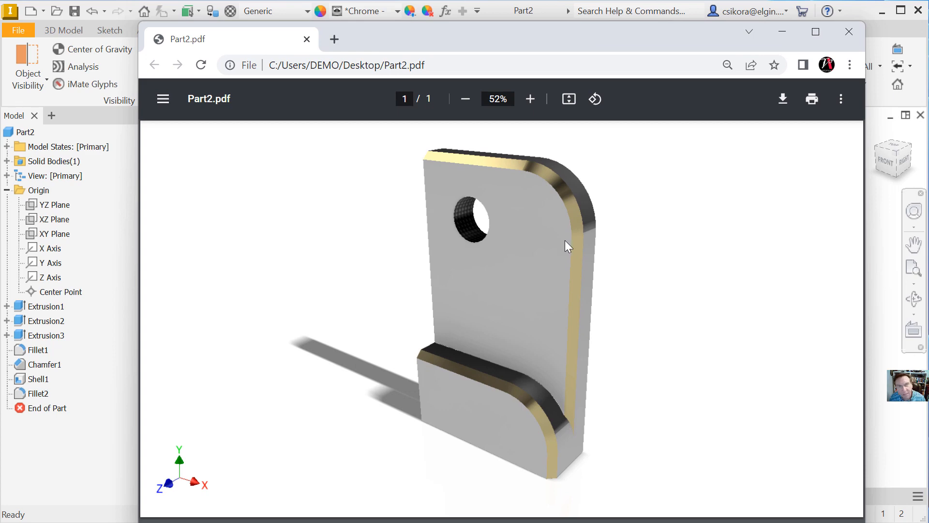
pyautogui.click(849, 33)
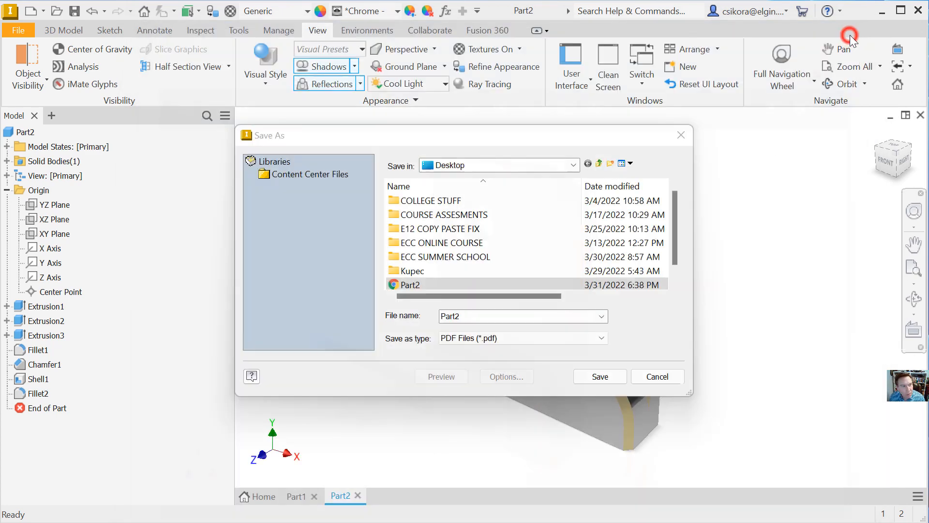
pyautogui.click(651, 375)
# Step: Switch to the vertanux1.com website in the browser and view its Home, Instructional Manuals, Part files and EXAMS pages
pyautogui.keyDown('shift'); pyautogui.moveTo(782, 356); pyautogui.dragTo(783, 356, button='middle'); pyautogui.keyUp('shift')
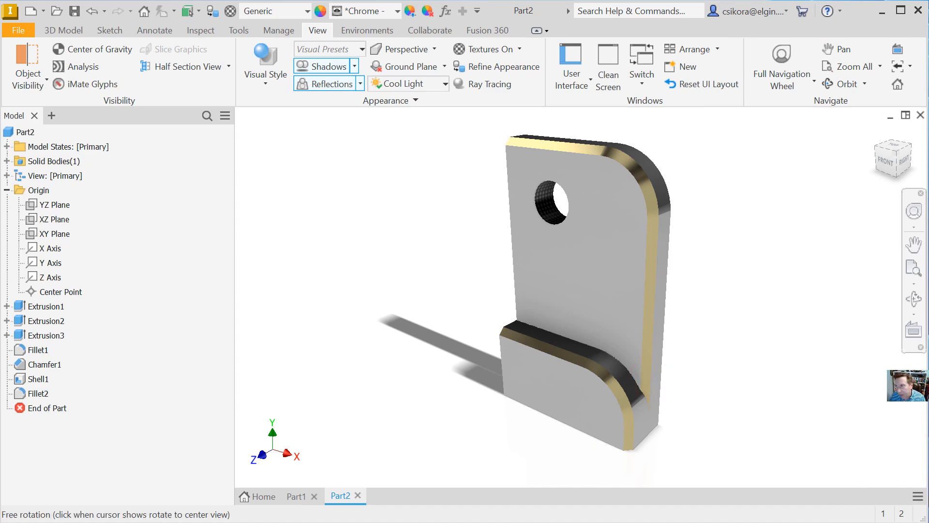
pyautogui.moveTo(924, 48); pyautogui.dragTo(213, 62)
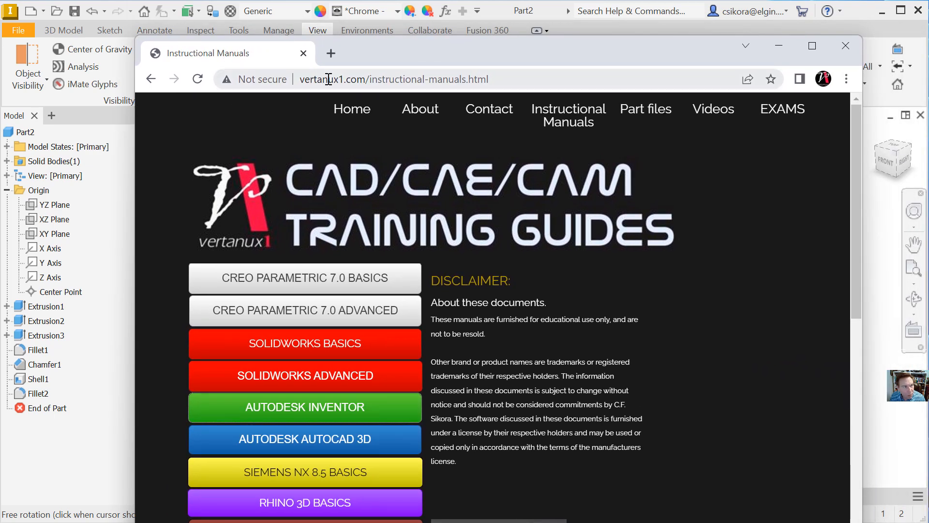
pyautogui.click(351, 107)
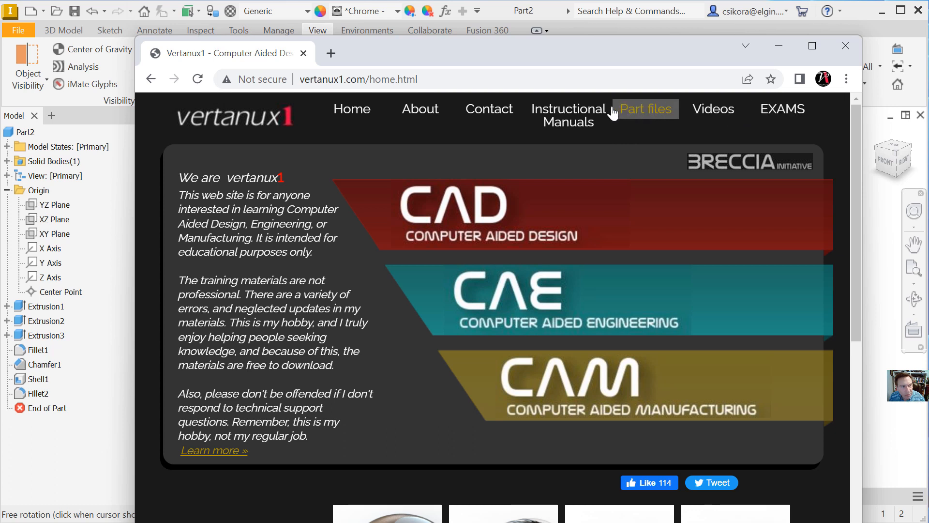
pyautogui.click(575, 119)
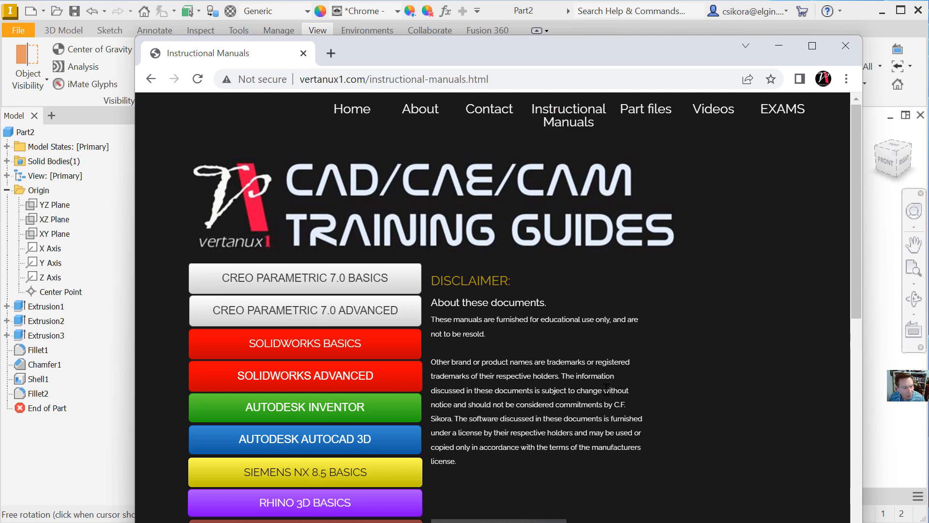
pyautogui.click(642, 111)
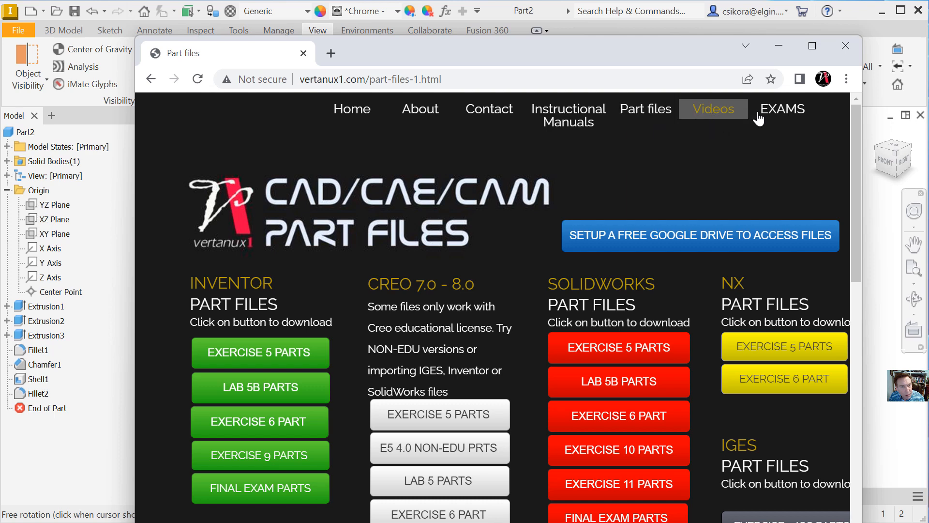
pyautogui.click(773, 115)
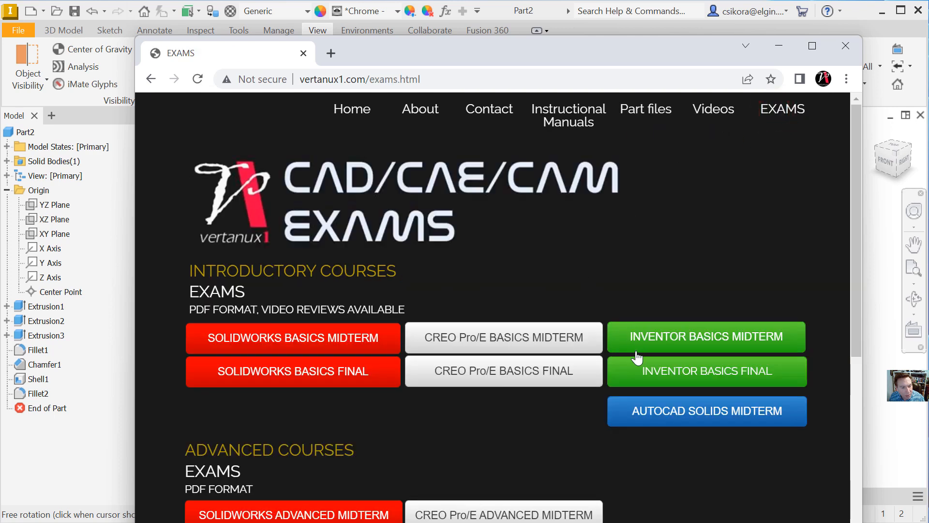
# Step: View the website's Videos page, browse its Autodesk Inventor Basics playlist on YouTube, and minimize the browser window
pyautogui.click(714, 109)
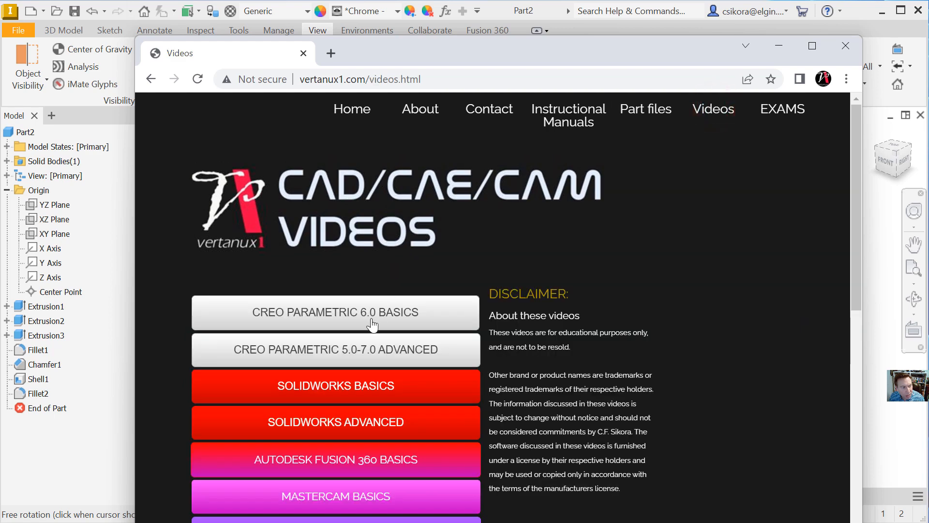
pyautogui.scroll(-7, 330, 395)
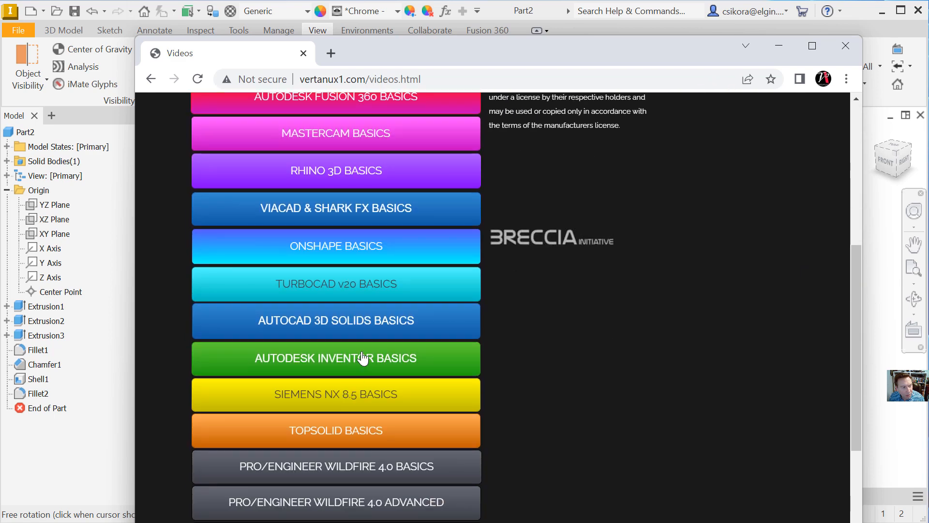
pyautogui.click(368, 362)
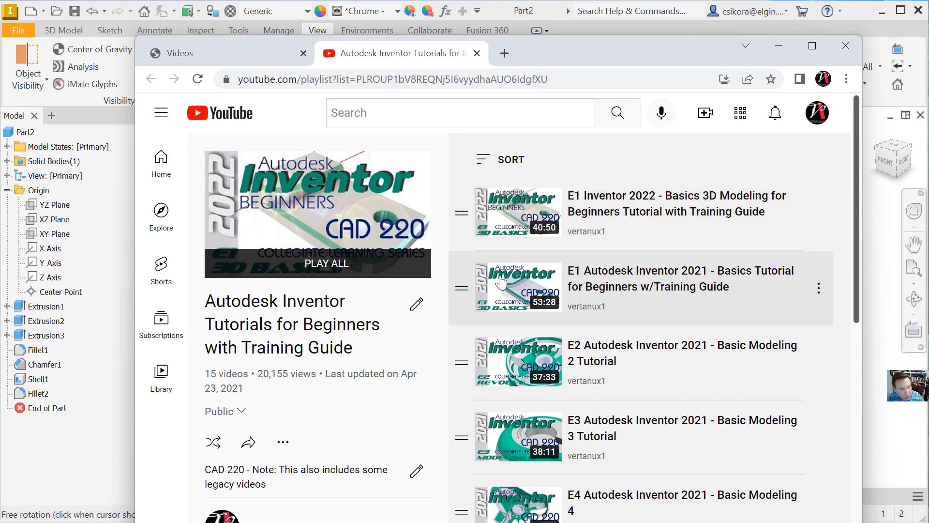
pyautogui.scroll(-4, 496, 400)
pyautogui.scroll(-8, 496, 400)
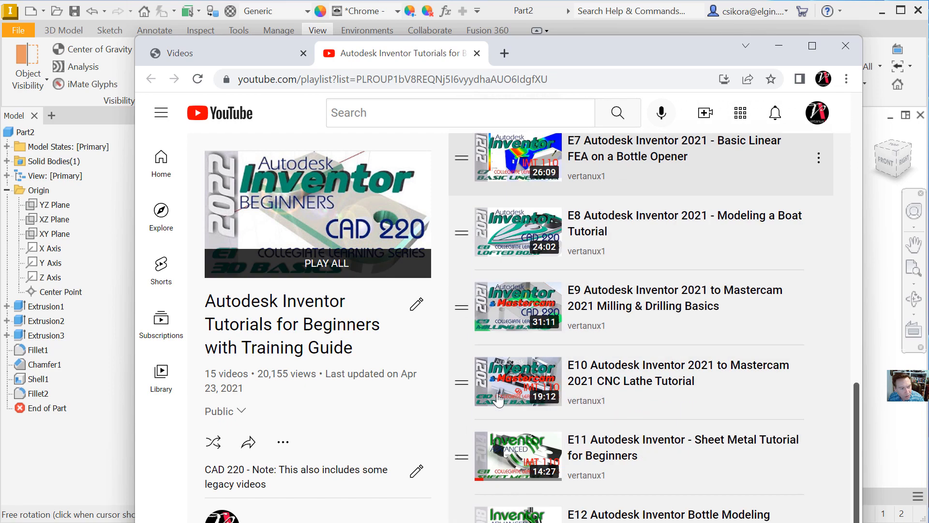
pyautogui.scroll(5, 498, 398)
pyautogui.scroll(5, 499, 397)
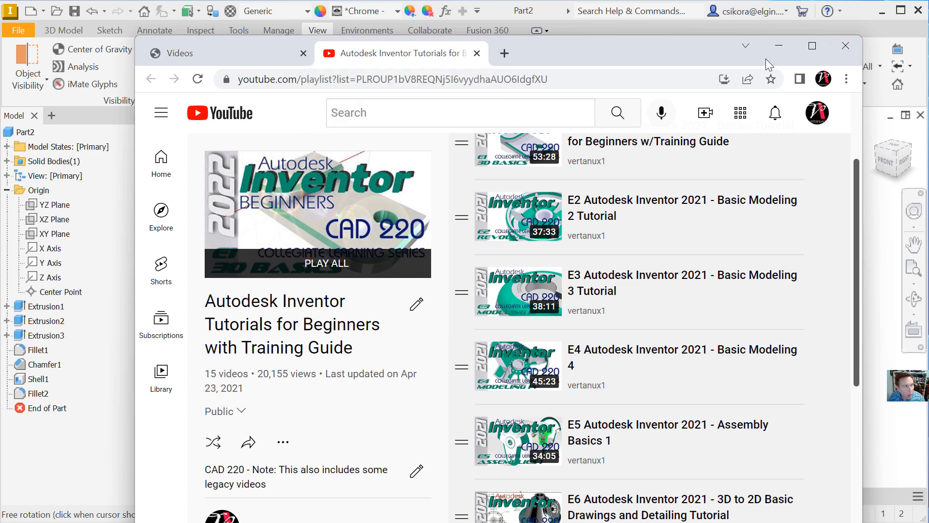
pyautogui.click(779, 46)
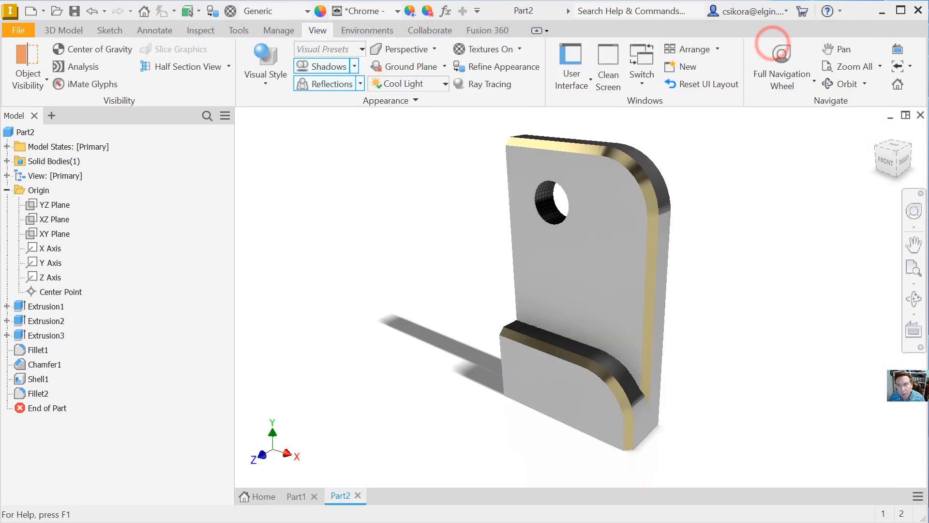
# Step: Bring the IMT 110 Inventor Basics 2021.pdf window into view and review its cover, course description, course outline and Chapters list
pyautogui.moveTo(928, 14); pyautogui.dragTo(450, 65)
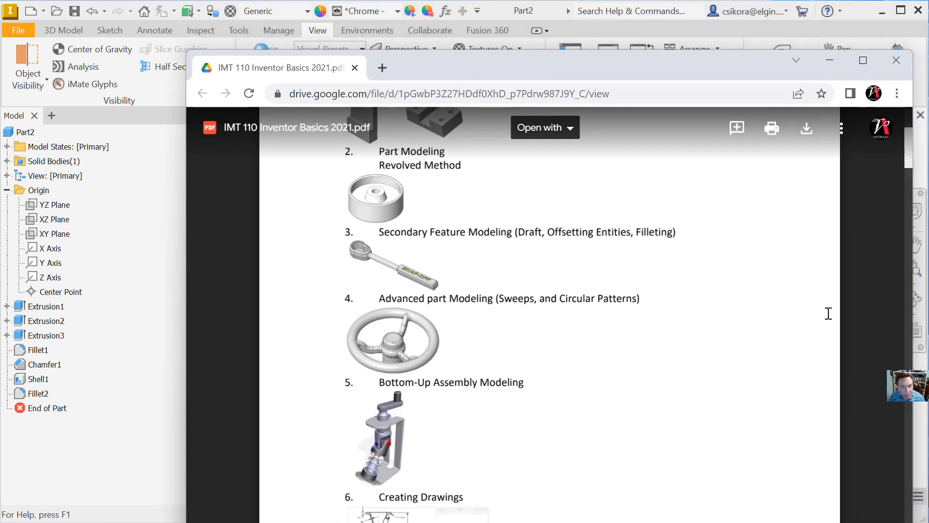
pyautogui.scroll(5, 850, 329)
pyautogui.scroll(15, 867, 285)
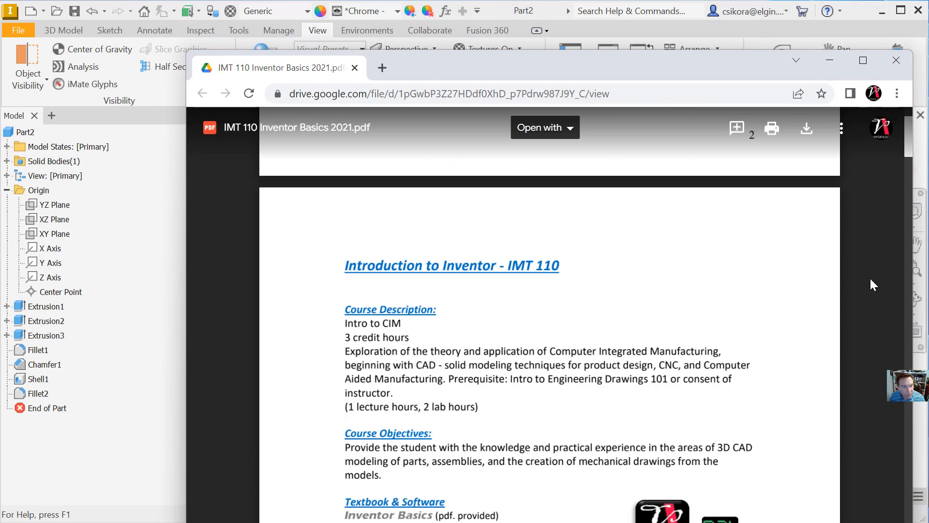
pyautogui.scroll(6, 866, 277)
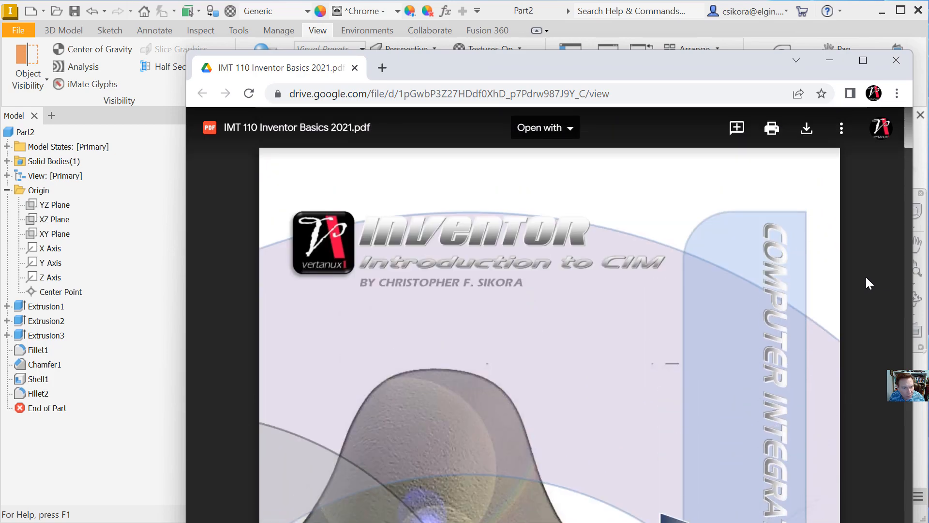
pyautogui.scroll(-4, 865, 275)
pyautogui.scroll(-2, 865, 275)
pyautogui.scroll(-5, 865, 275)
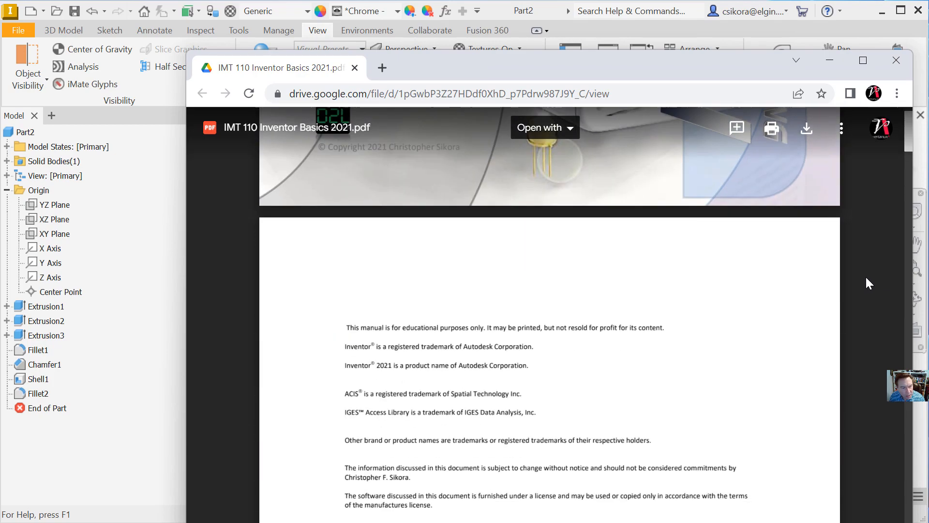
pyautogui.scroll(-8, 866, 278)
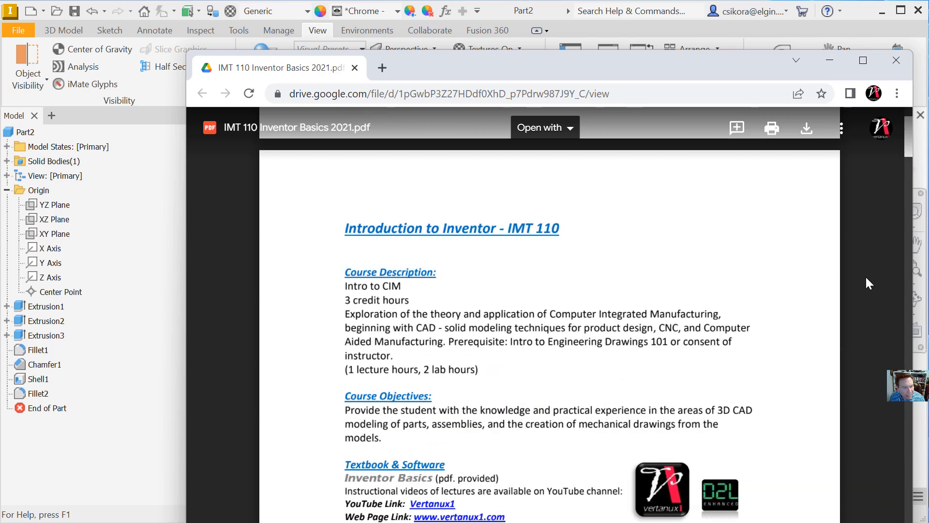
pyautogui.scroll(-10, 866, 279)
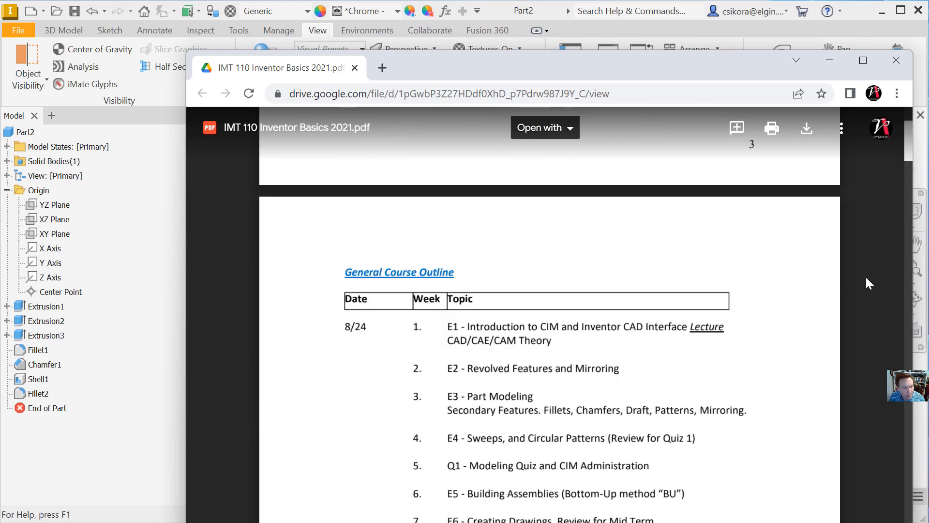
pyautogui.scroll(-10, 866, 278)
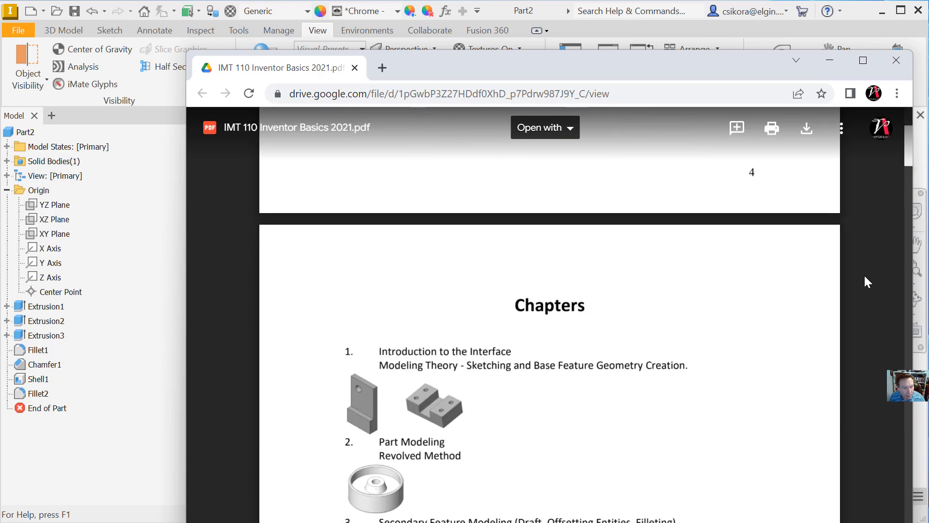
pyautogui.scroll(-10, 865, 277)
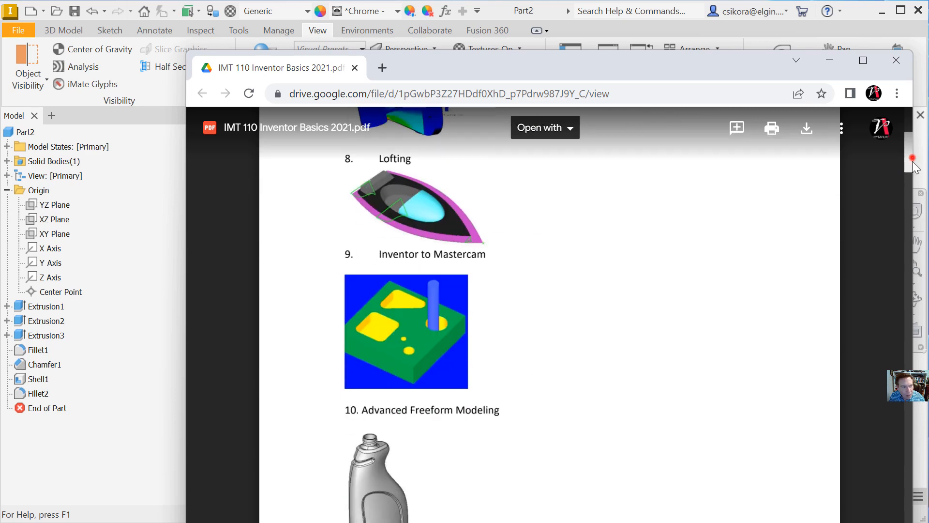
# Step: Find the bracket exercise in the manual and review its instructions for sketching the circle and cutting the hole with Extrude
pyautogui.moveTo(914, 163); pyautogui.dragTo(918, 221)
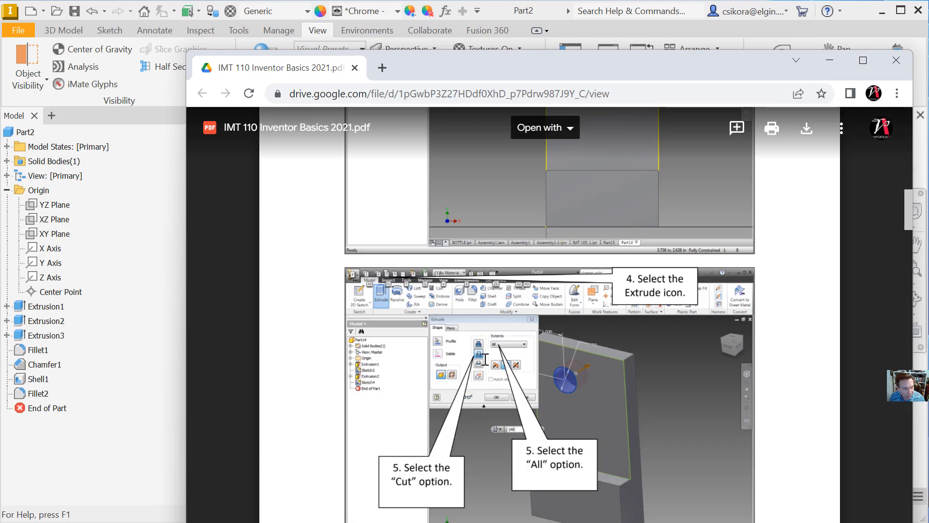
pyautogui.scroll(15, 753, 385)
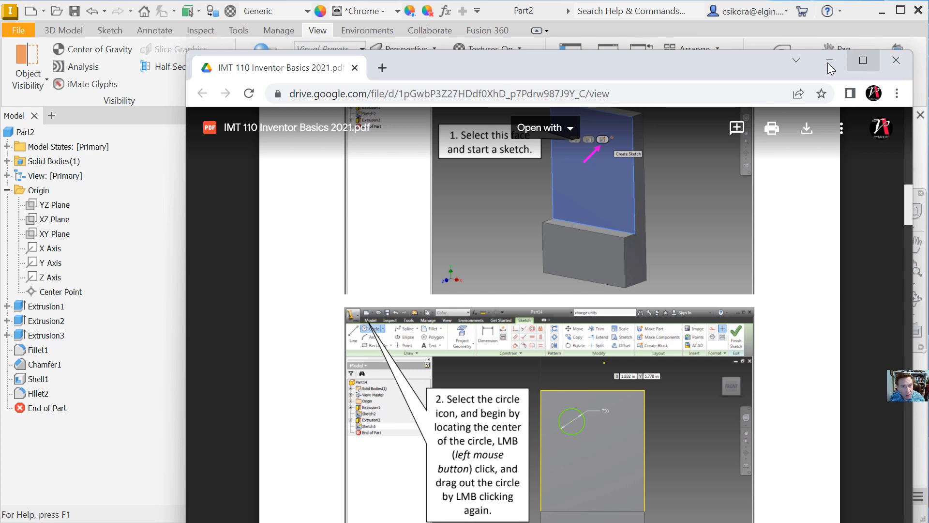
pyautogui.scroll(-15, 856, 391)
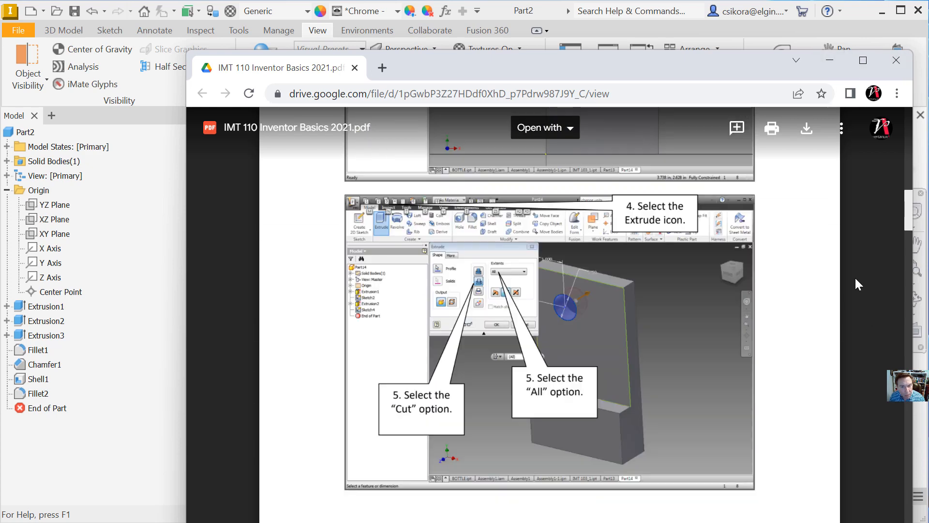
pyautogui.moveTo(908, 218)
pyautogui.mouseDown()
pyautogui.moveTo(908, 273)
pyautogui.moveTo(907, 213)
pyautogui.mouseUp()
pyautogui.scroll(4, 788, 302)
pyautogui.scroll(6, 842, 290)
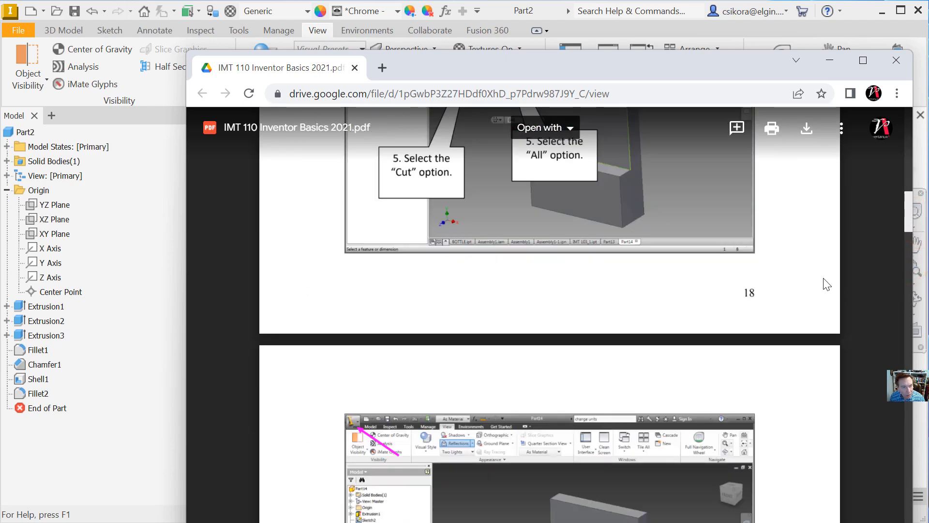
# Step: Examine the finished E1 bracket page with its save-as instruction and LAB1 note, and the L1 lab drawing that follows
pyautogui.scroll(-13, 747, 321)
pyautogui.scroll(3, 476, 300)
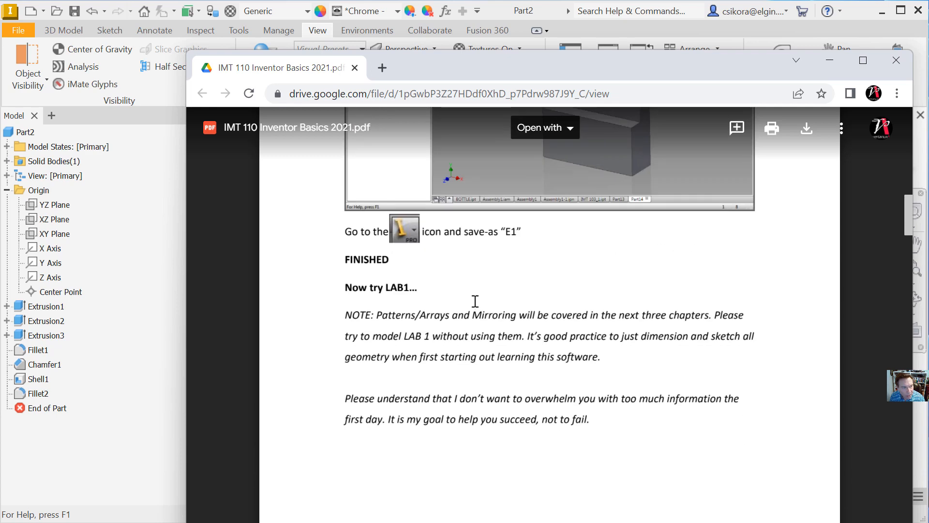
pyautogui.scroll(2, 583, 242)
pyautogui.scroll(-2, 575, 271)
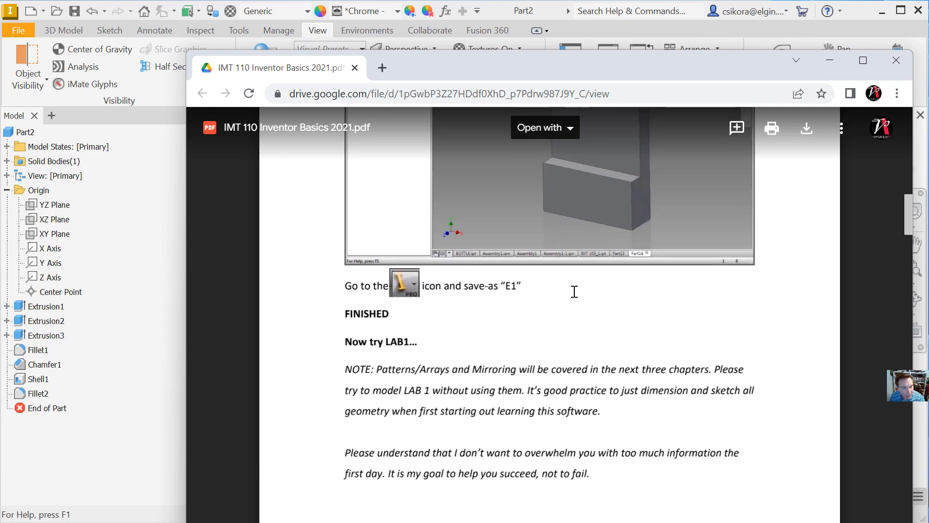
pyautogui.scroll(7, 561, 335)
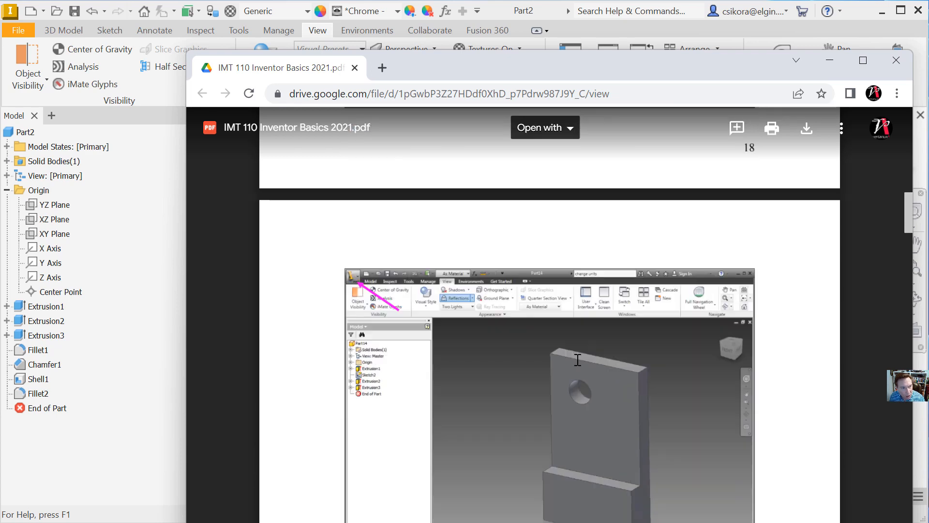
pyautogui.scroll(-3, 573, 296)
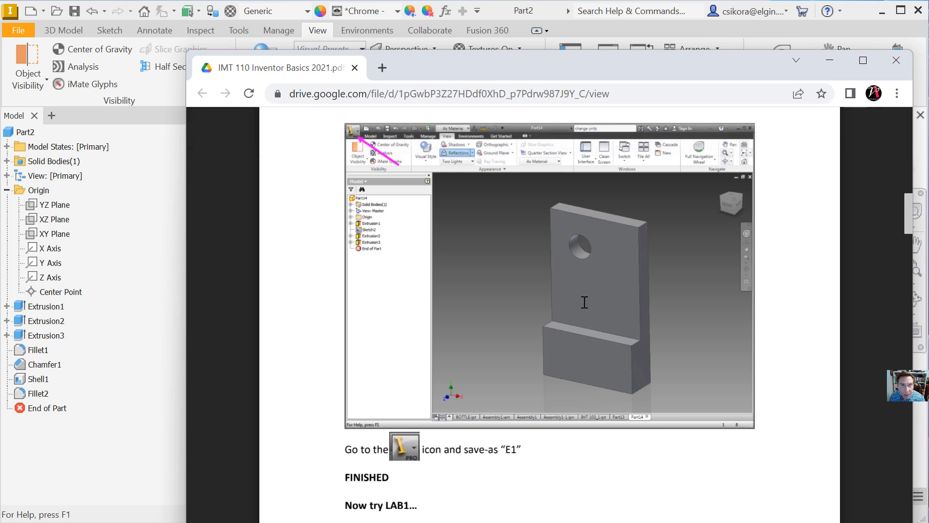
pyautogui.scroll(-1, 585, 302)
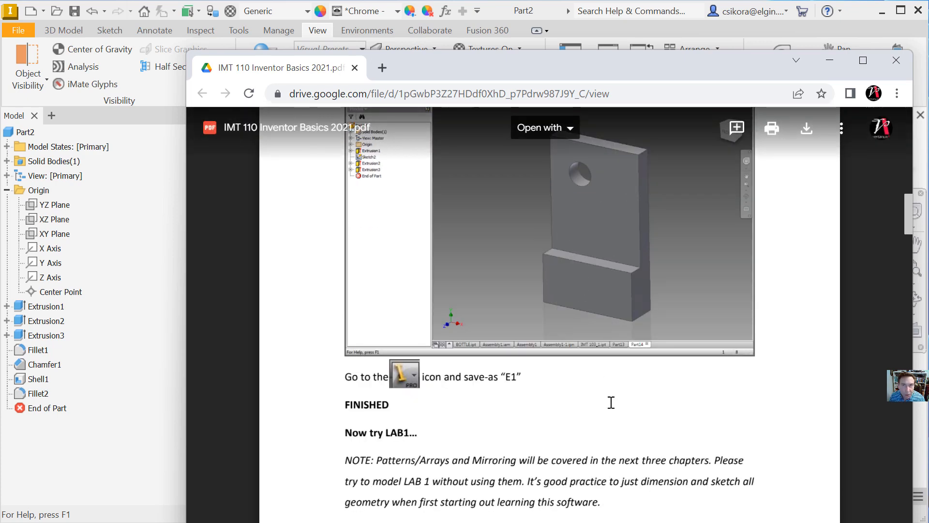
pyautogui.scroll(-12, 611, 402)
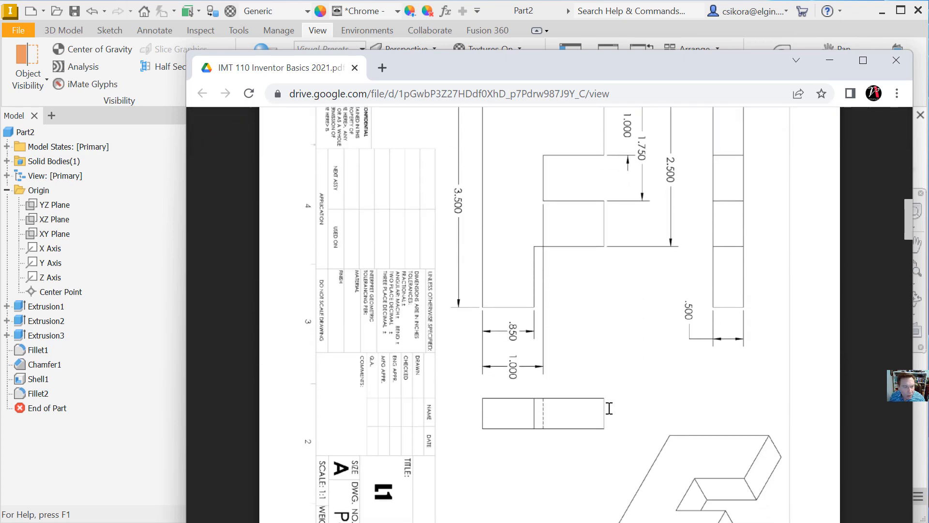
pyautogui.scroll(1, 534, 416)
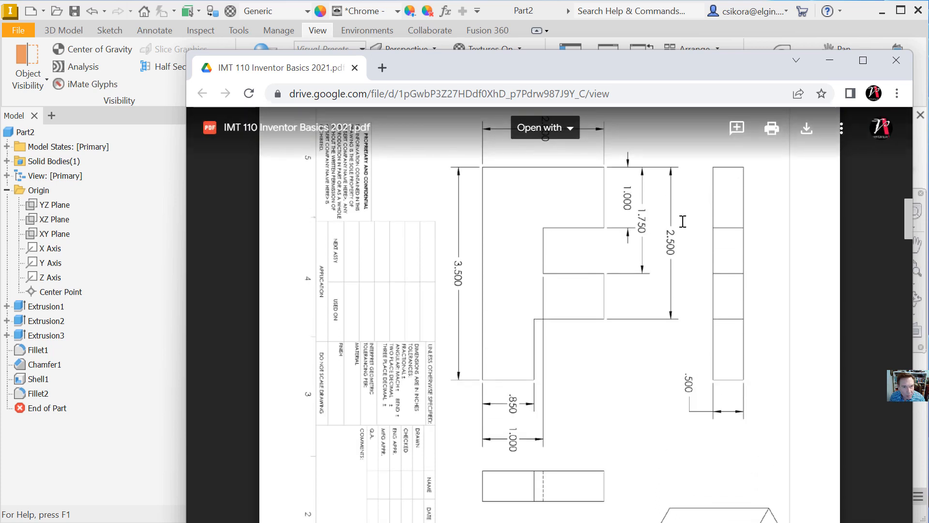
# Step: Check the reference drawing, move it out of the way, and create a new part from the Standard.ipt template
pyautogui.scroll(1, 576, 312)
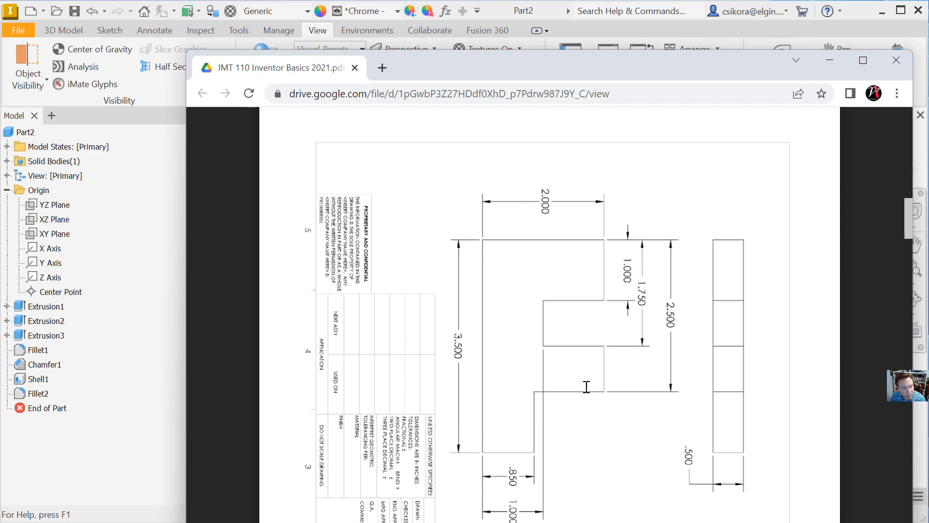
pyautogui.moveTo(616, 70); pyautogui.dragTo(928, 29)
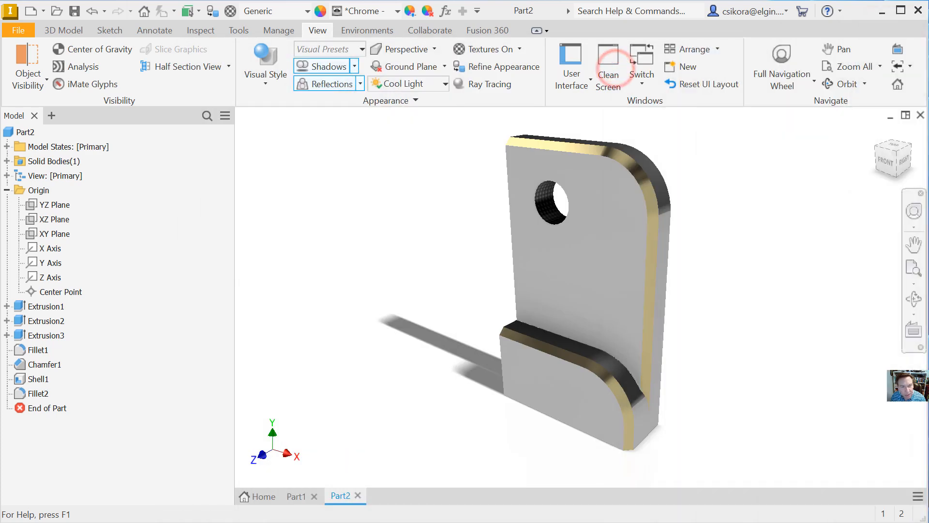
pyautogui.click(29, 12)
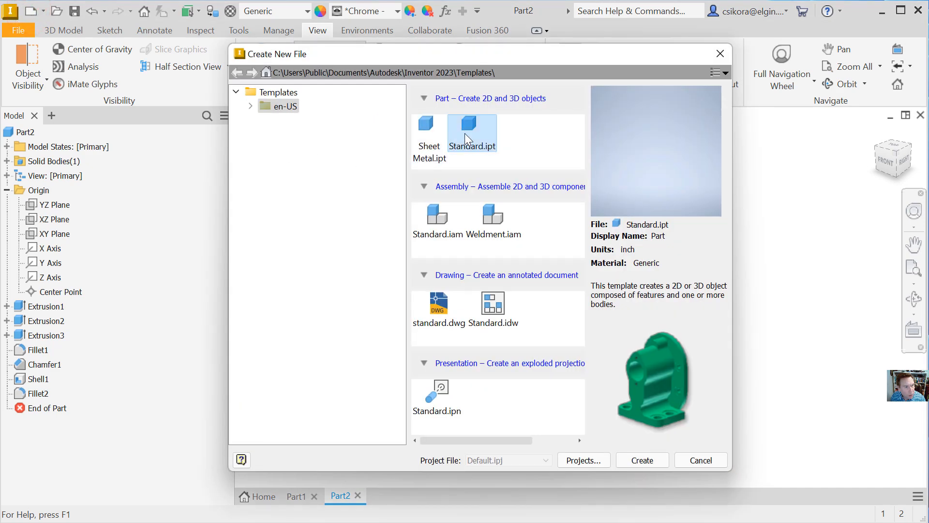
pyautogui.click(477, 130)
pyautogui.doubleClick(478, 131)
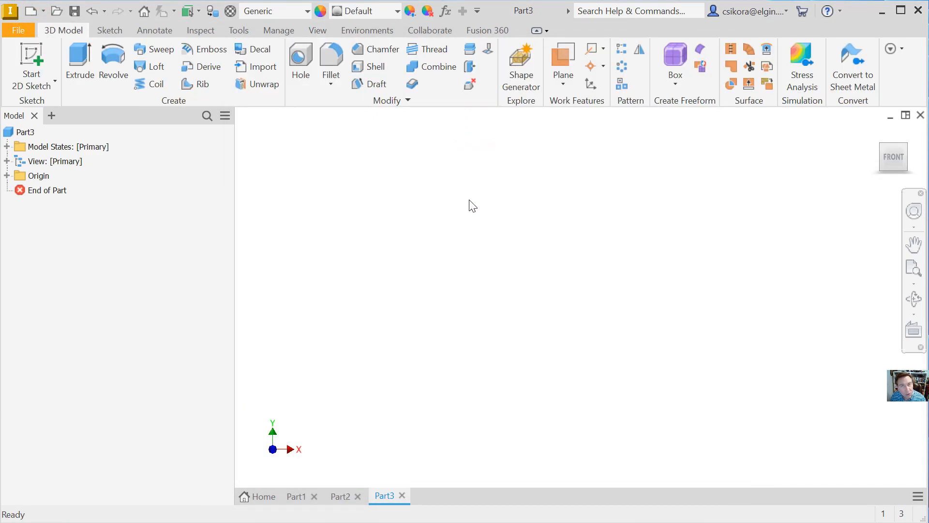
# Step: Start a 2D sketch on the XY Plane of the new part's origin
pyautogui.click(29, 55)
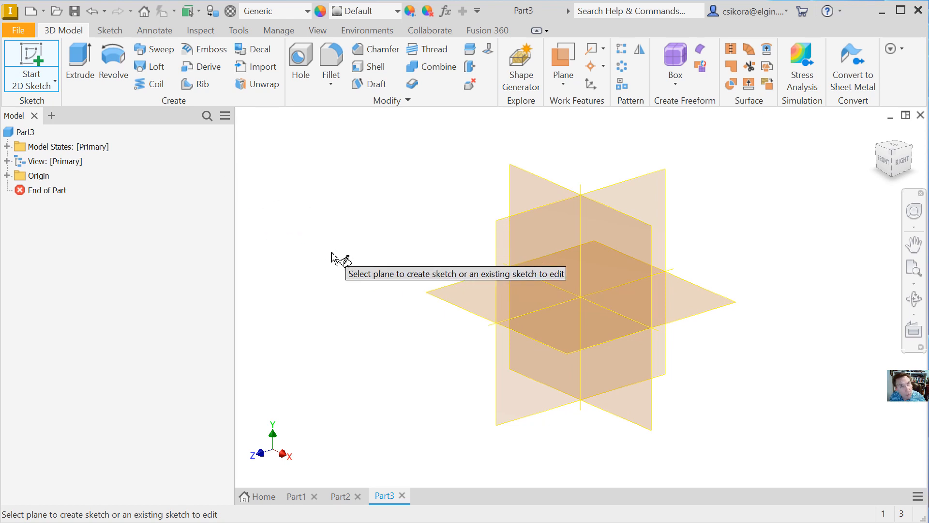
pyautogui.click(7, 175)
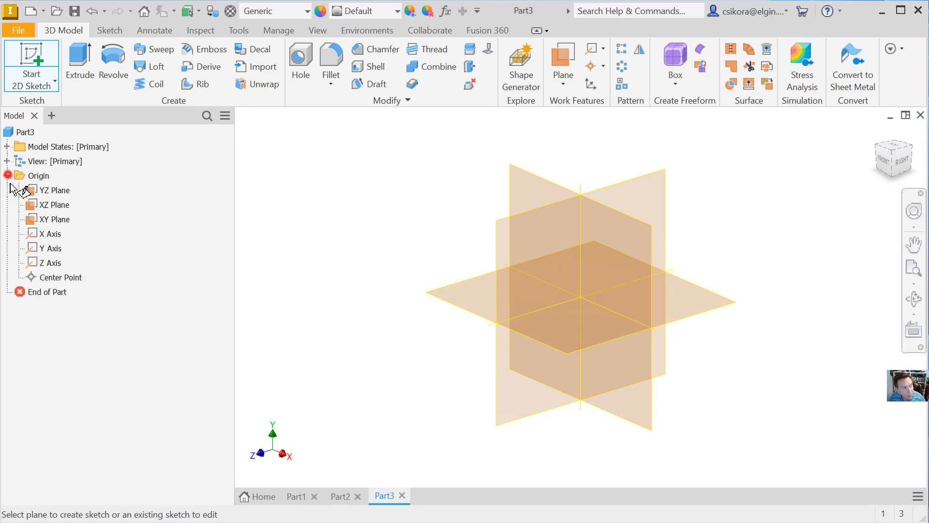
pyautogui.click(529, 182)
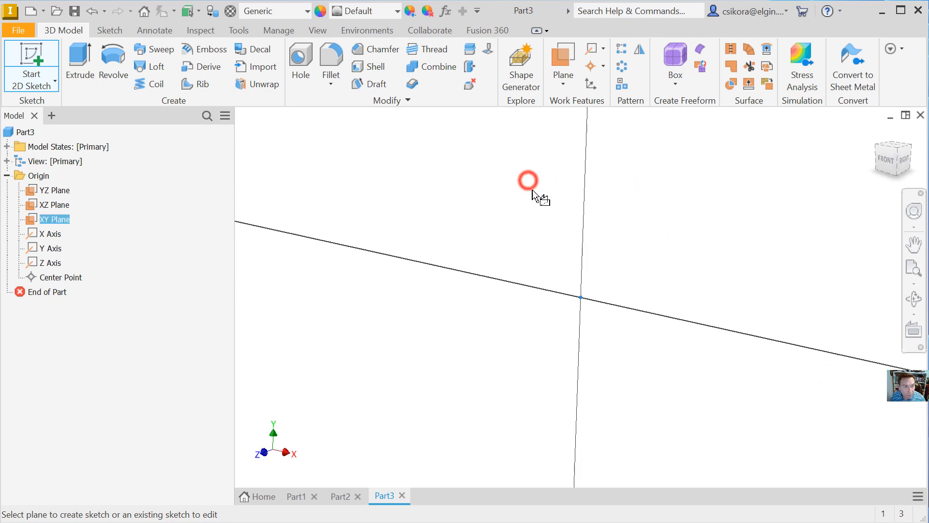
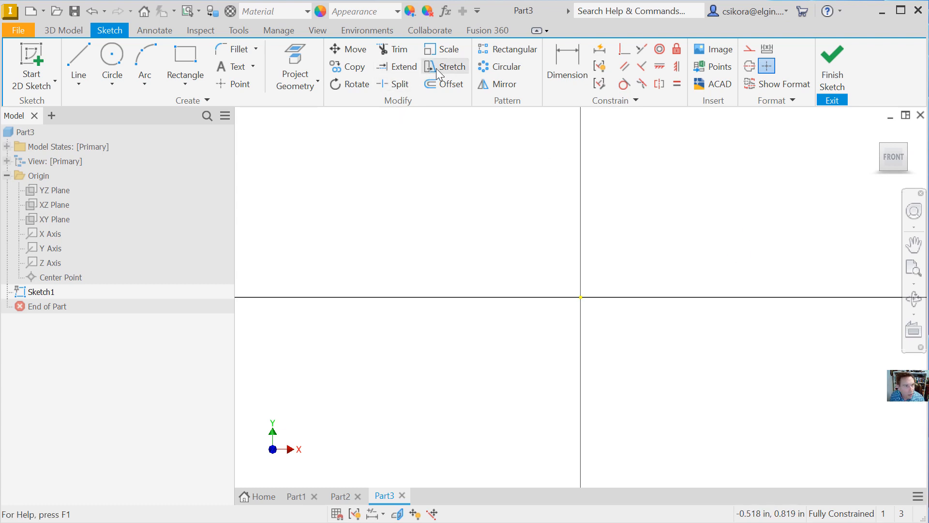
# Step: Draw a vertical line 2 in long upward from the sketch origin as the profile's first edge
pyautogui.click(74, 58)
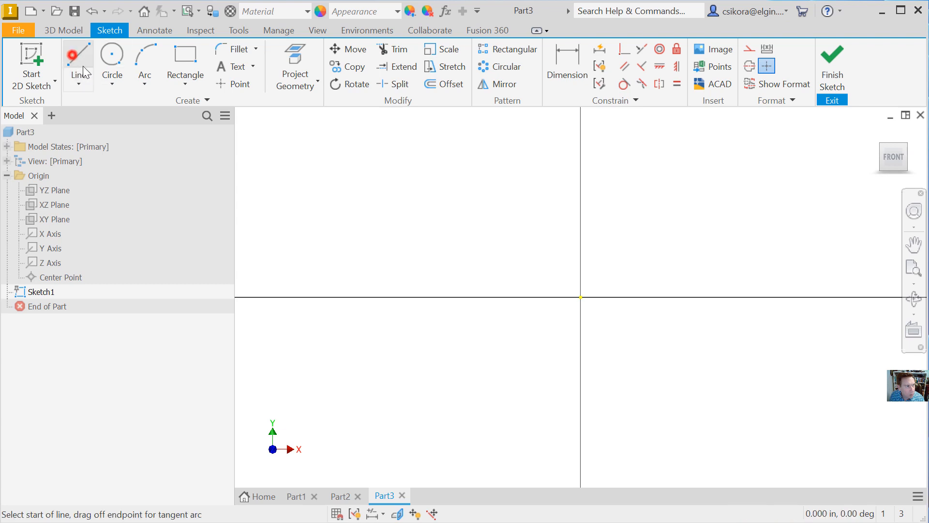
pyautogui.click(580, 297)
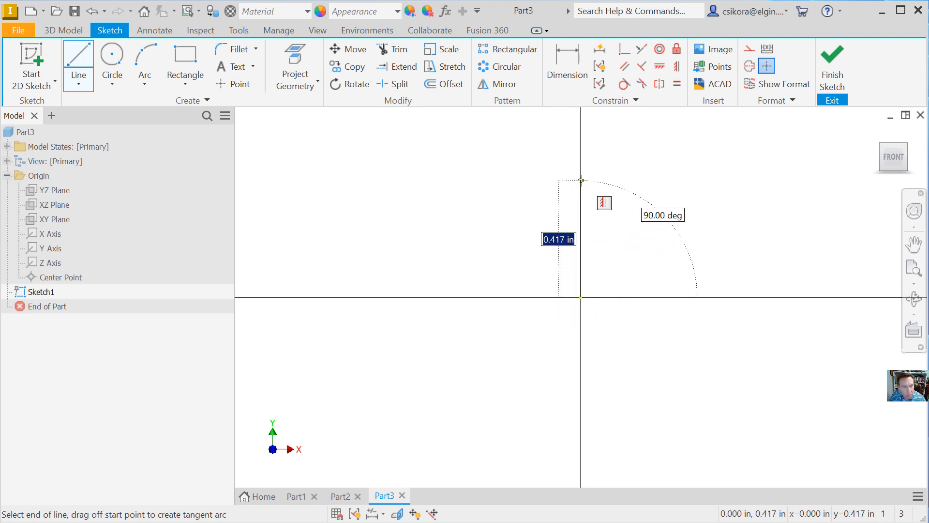
pyautogui.write('2')
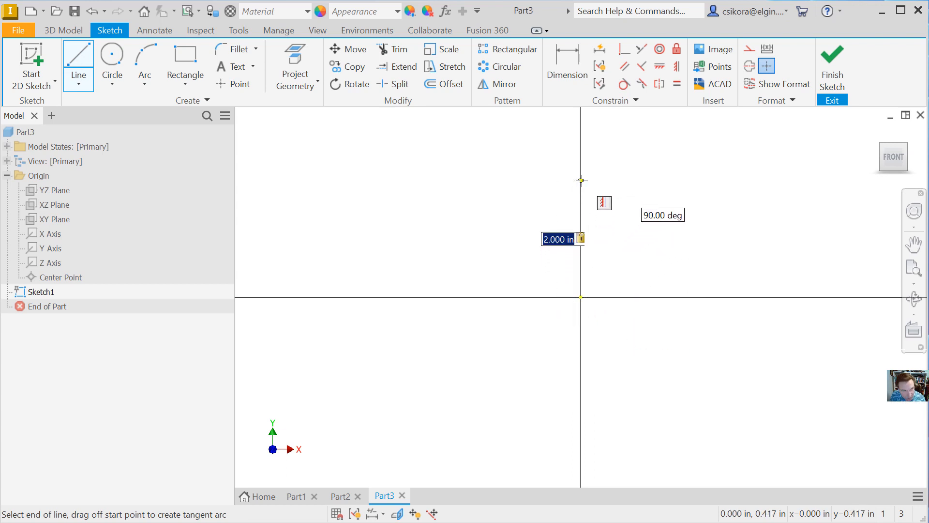
pyautogui.press('Return')
pyautogui.scroll(5, 534, 265)
pyautogui.scroll(-3, 484, 296)
pyautogui.scroll(-8, 483, 319)
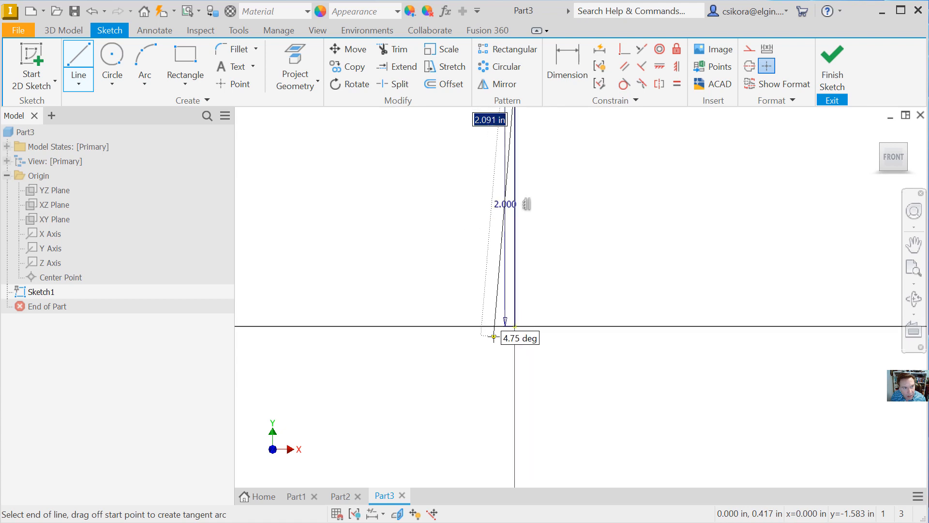
# Step: Continue the line chain 1 in horizontally right, 1 in down, and .75 in right to form the slot's floor
pyautogui.scroll(3, 538, 245)
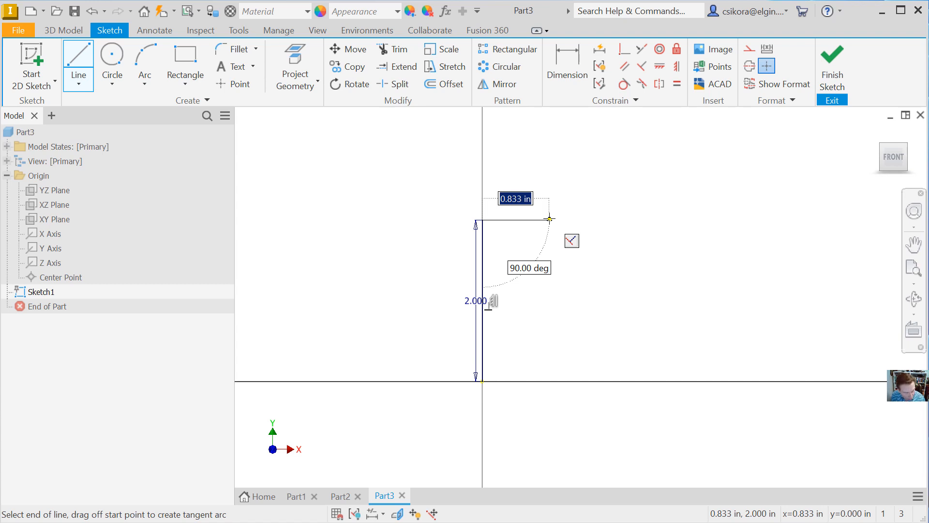
pyautogui.write('1')
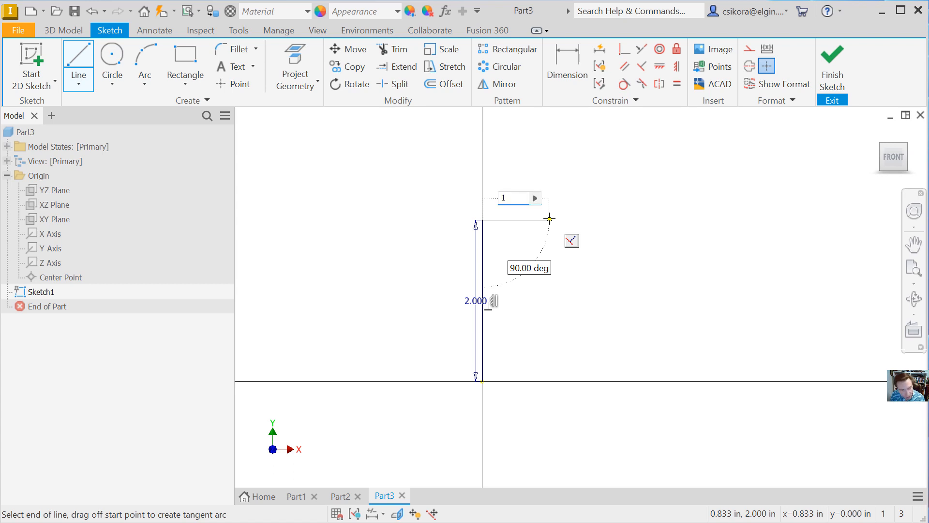
pyautogui.press('Return')
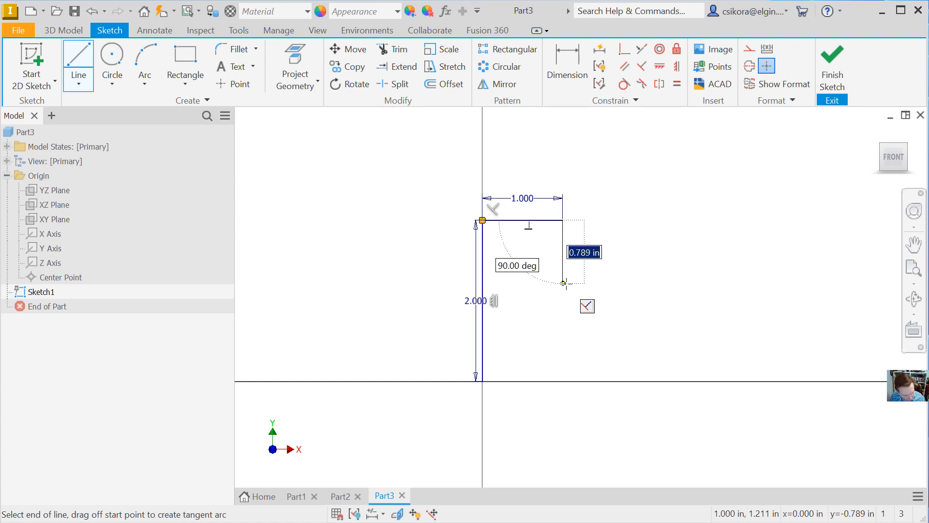
pyautogui.write('1')
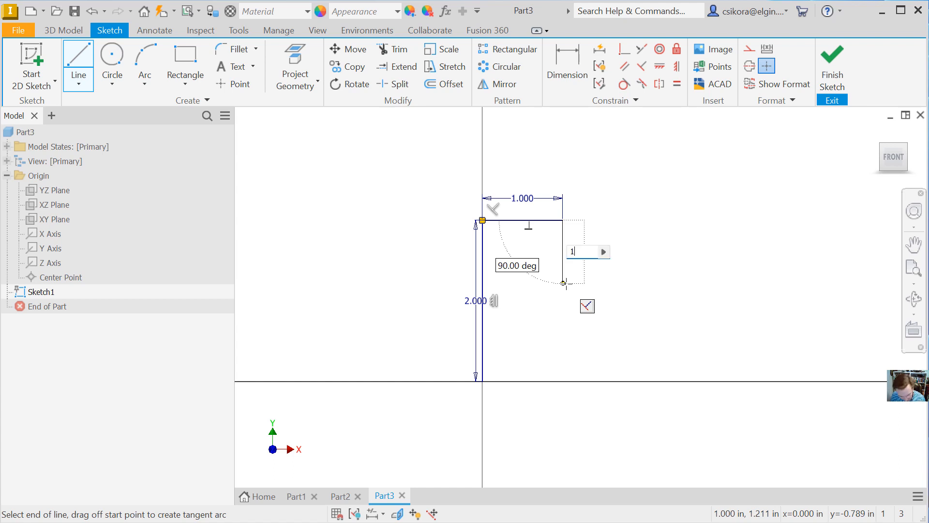
pyautogui.press('Return')
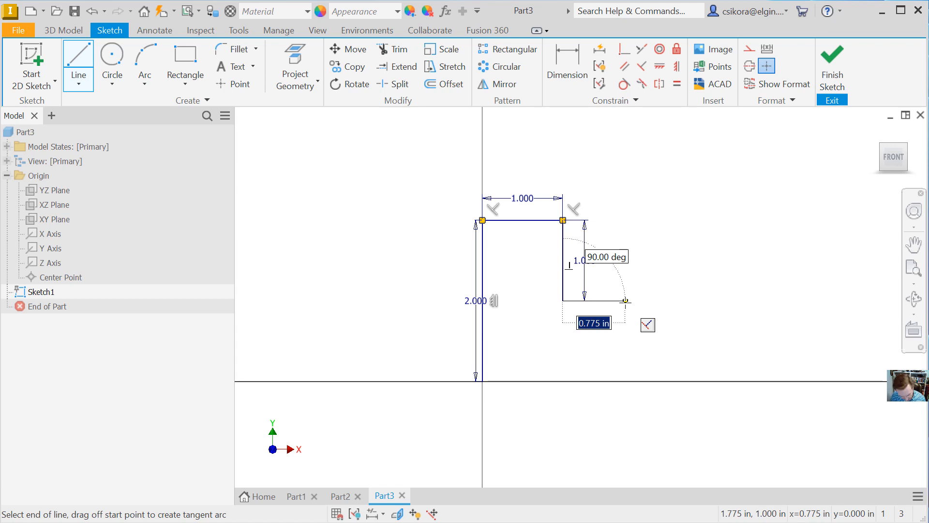
pyautogui.write('.75')
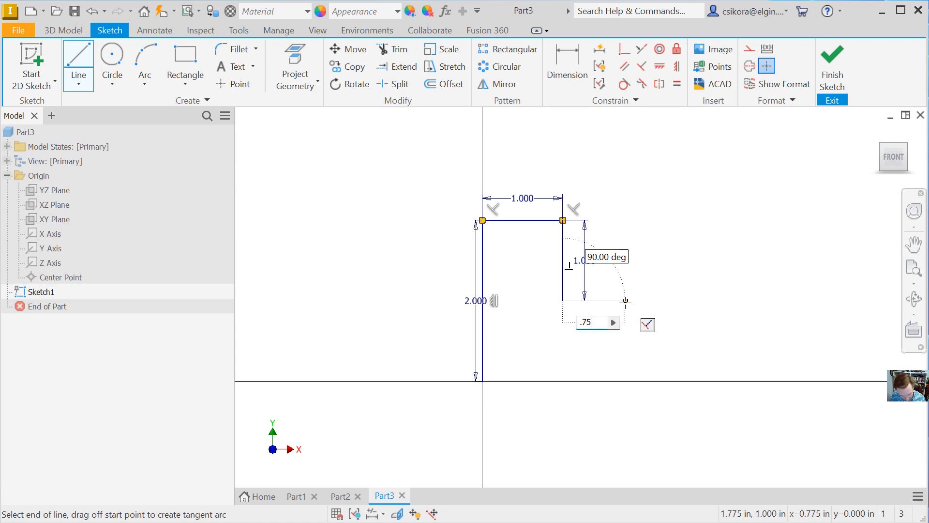
pyautogui.press('Return')
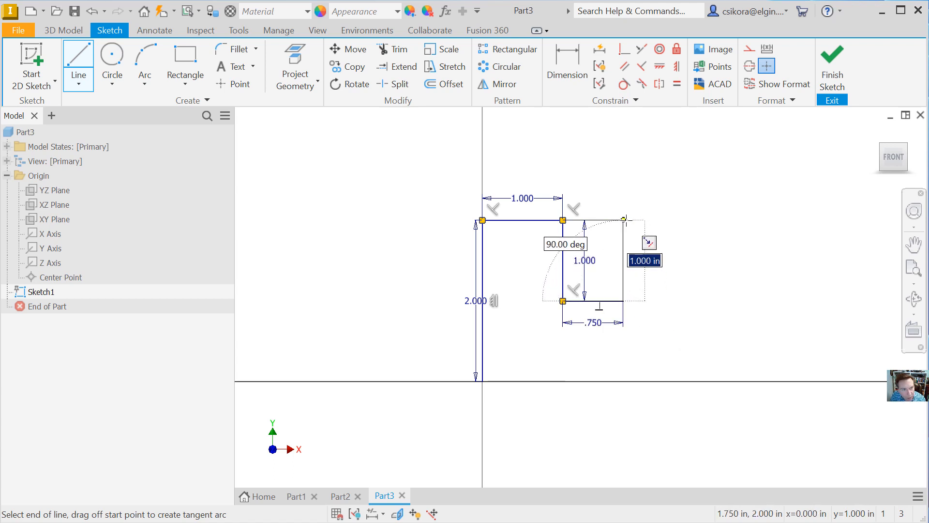
# Step: Close the profile at the origin: up level with the top edge, right about 0.82 in, down, right about 0.69 in, down about 0.71 in, and back
pyautogui.click(624, 219)
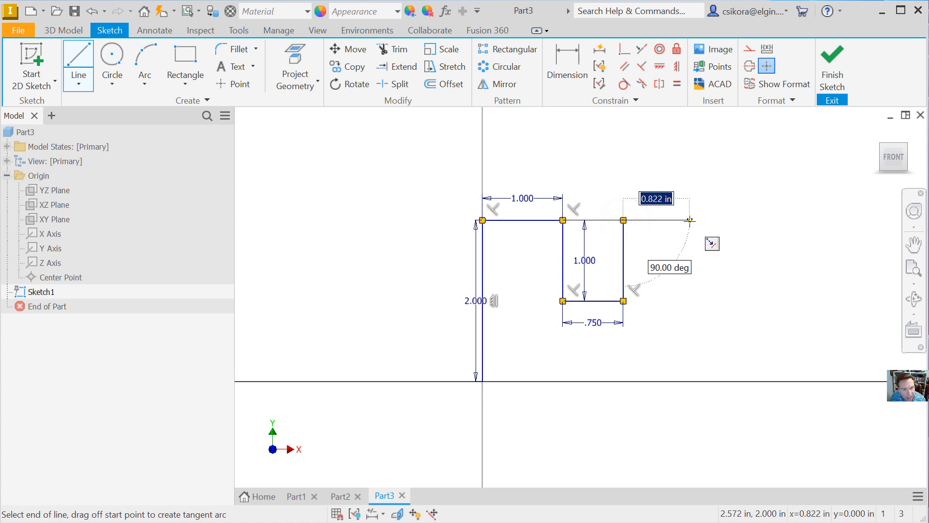
pyautogui.click(690, 219)
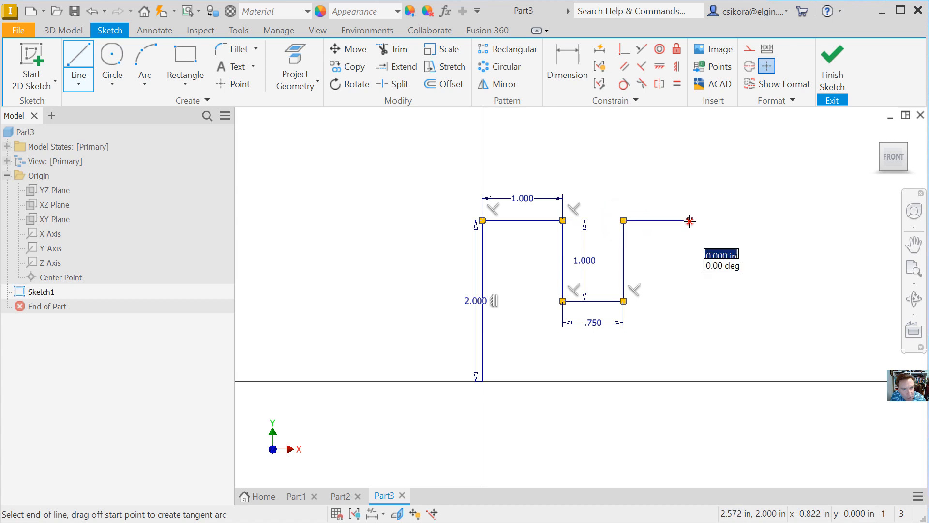
pyautogui.click(690, 323)
pyautogui.click(745, 323)
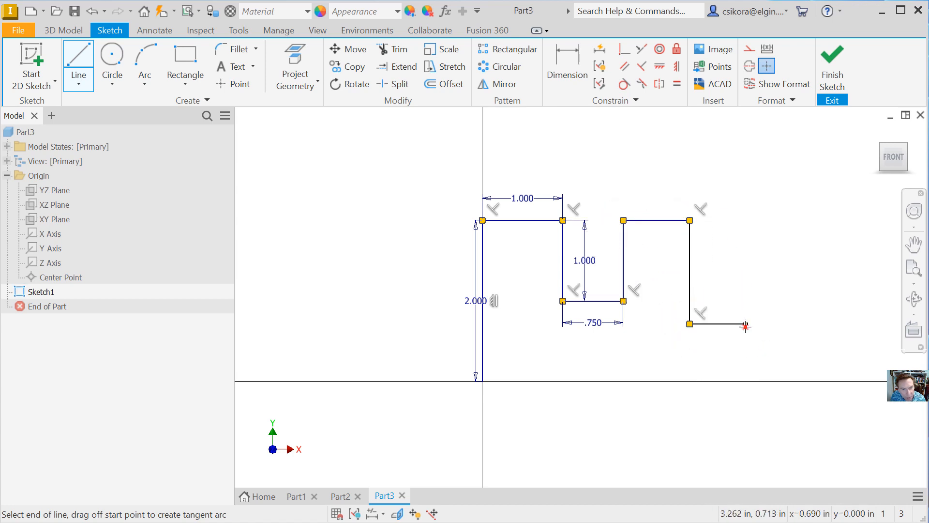
pyautogui.click(745, 381)
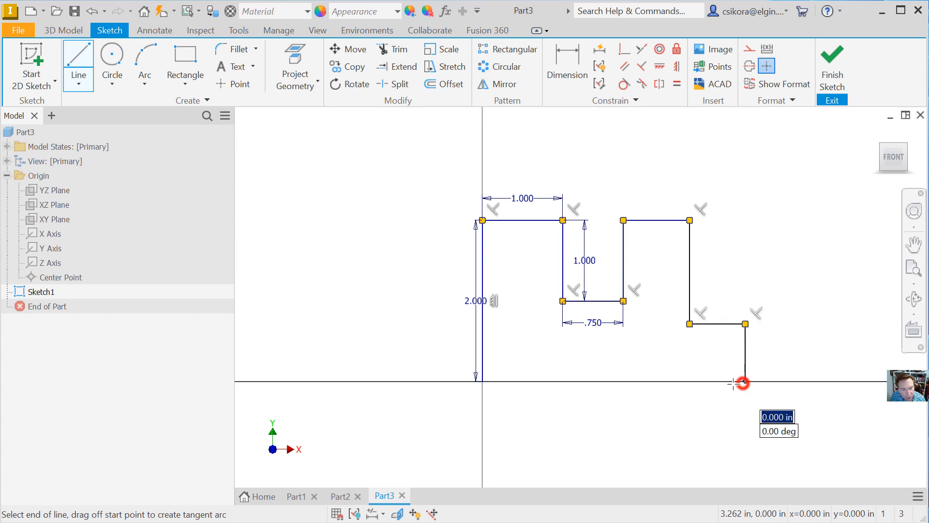
pyautogui.click(484, 379)
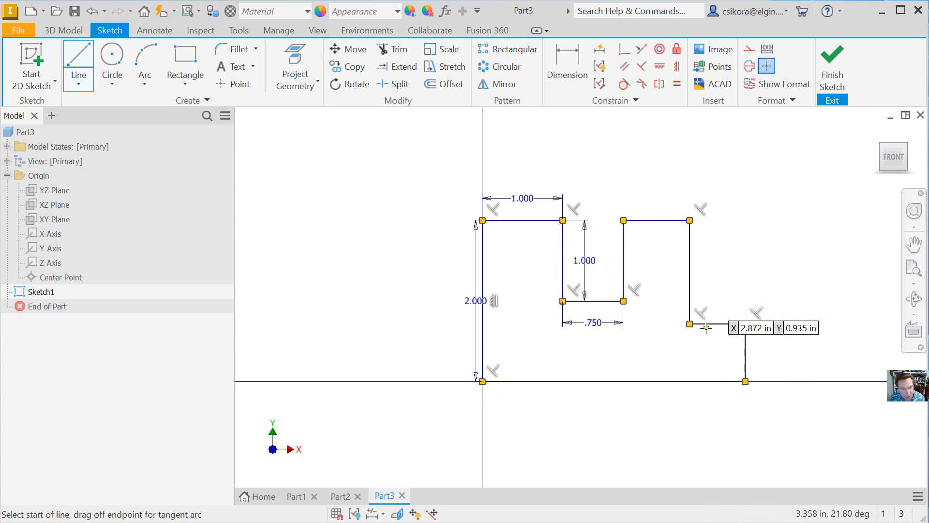
# Step: Dimension the profile's bottom edge and set its length to 3.5 in
pyautogui.click(566, 62)
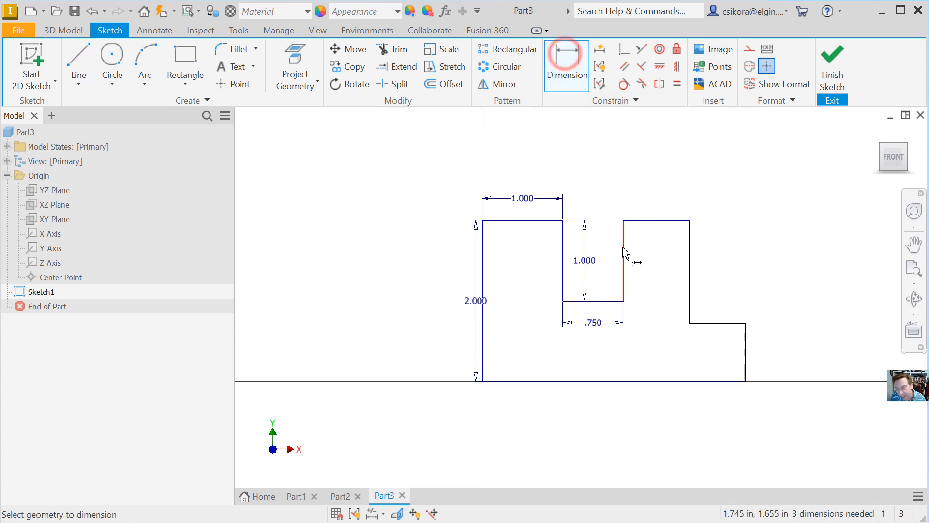
pyautogui.click(608, 384)
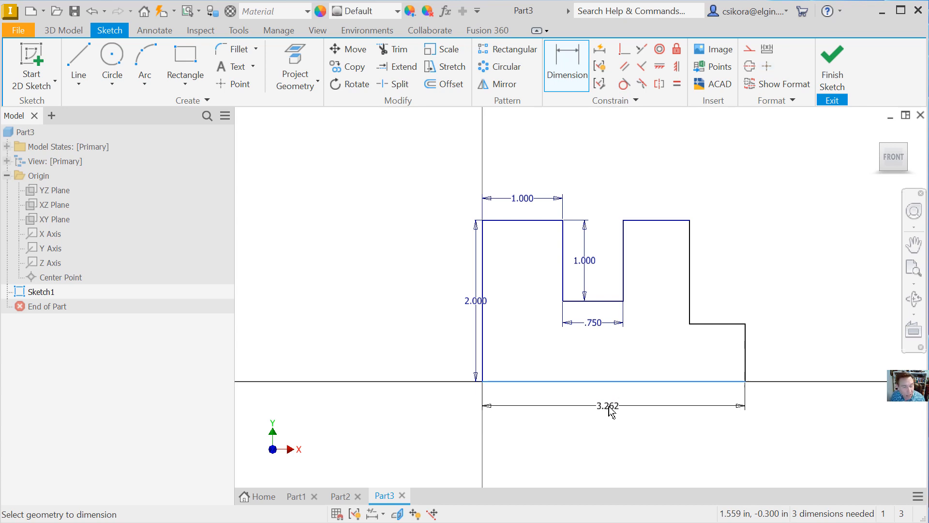
pyautogui.click(609, 408)
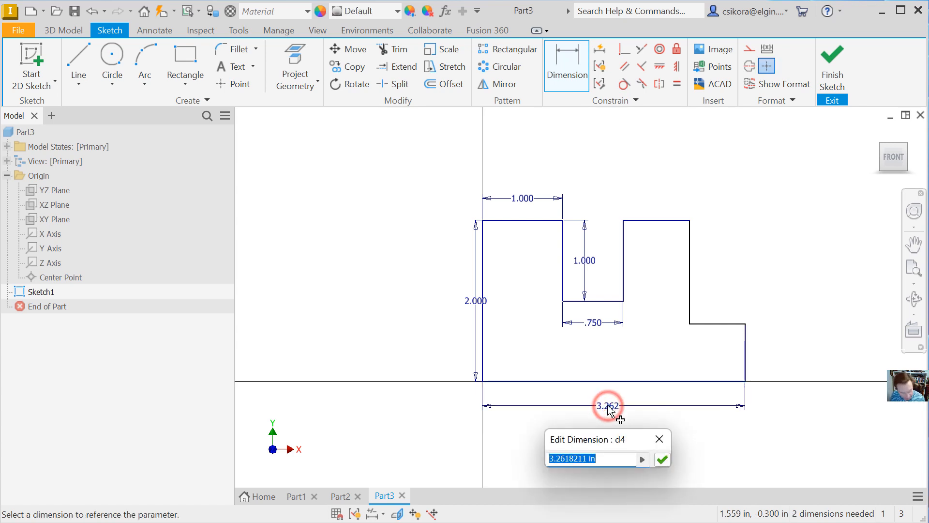
pyautogui.write('3.5')
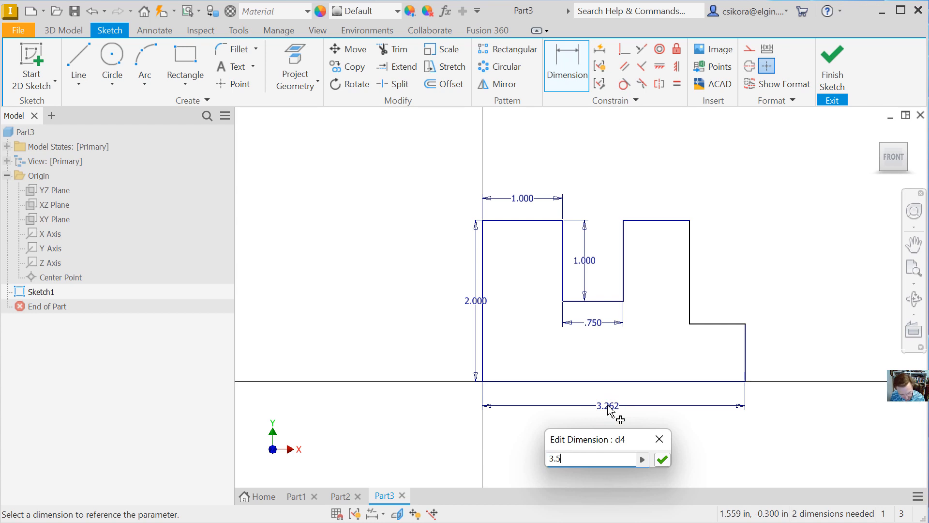
pyautogui.press('Return')
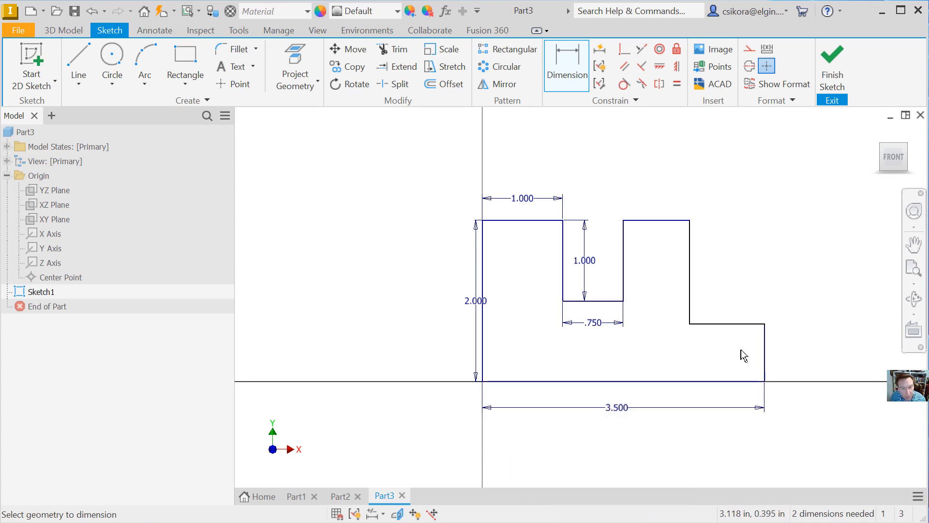
# Step: Dimension the short vertical edge at the profile's right end and set it to .85 in
pyautogui.click(765, 339)
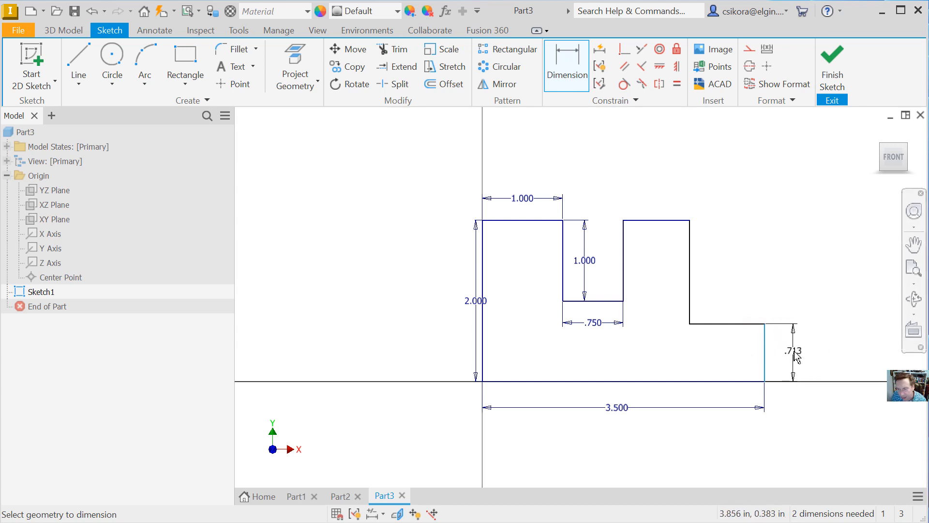
pyautogui.click(796, 357)
pyautogui.write('.')
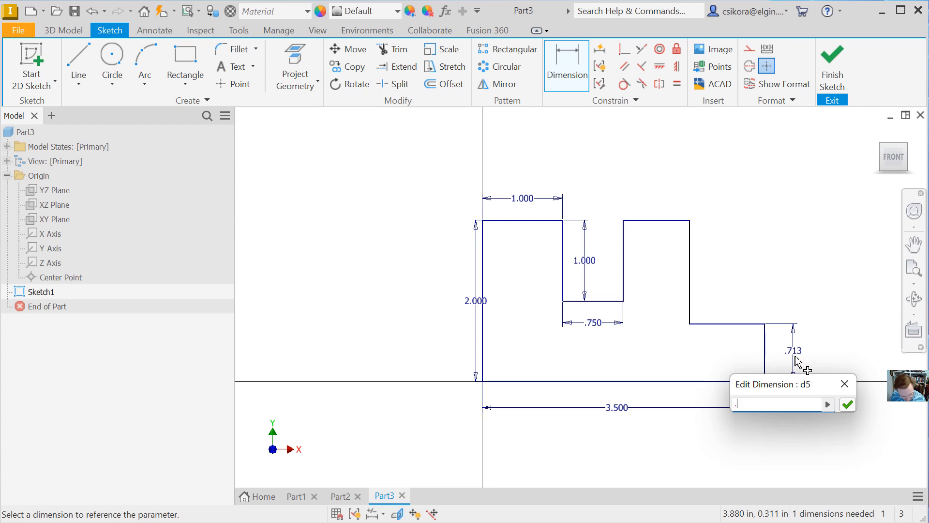
pyautogui.write('85')
pyautogui.press('Return')
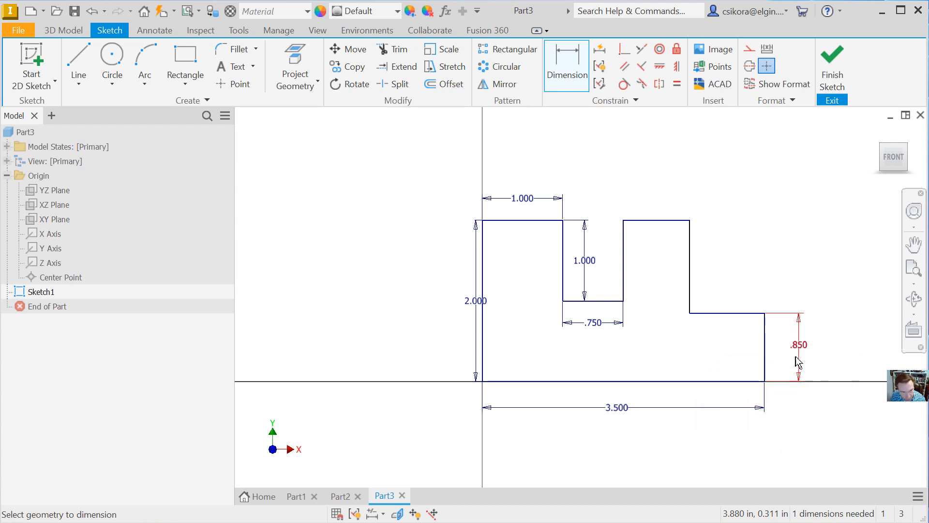
# Step: Try to dimension the vertical distance between the slot's floor and the profile's bottom edge
pyautogui.click(608, 301)
pyautogui.click(646, 381)
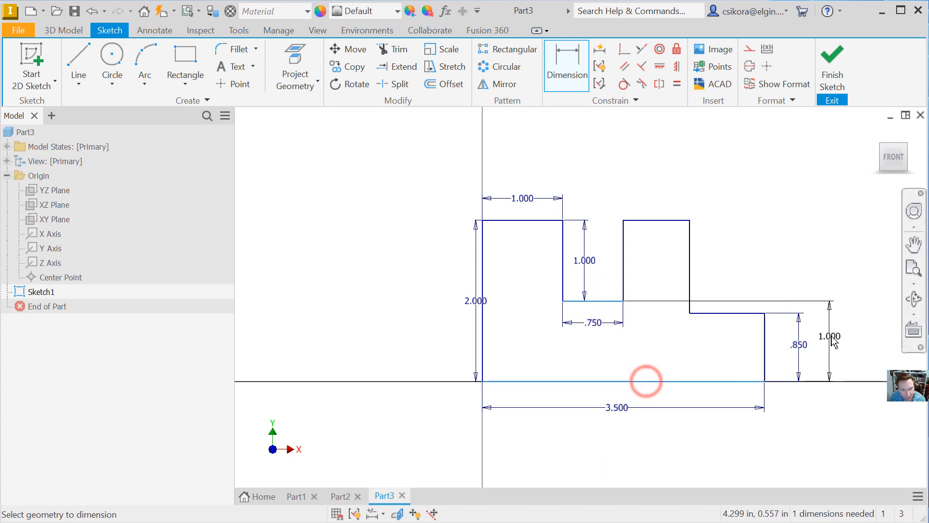
pyautogui.click(832, 338)
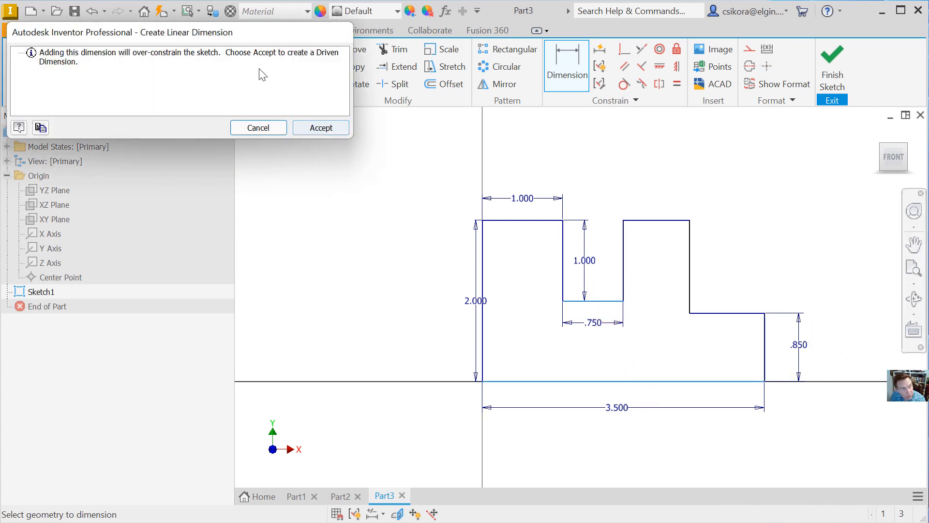
pyautogui.moveTo(203, 34); pyautogui.dragTo(336, 70)
pyautogui.moveTo(392, 89); pyautogui.dragTo(607, 139)
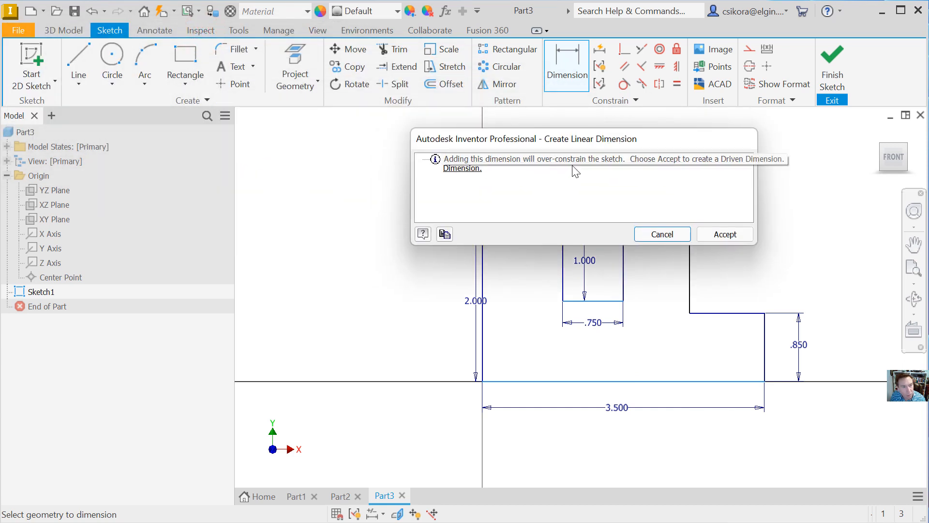
pyautogui.moveTo(645, 145); pyautogui.dragTo(314, 102)
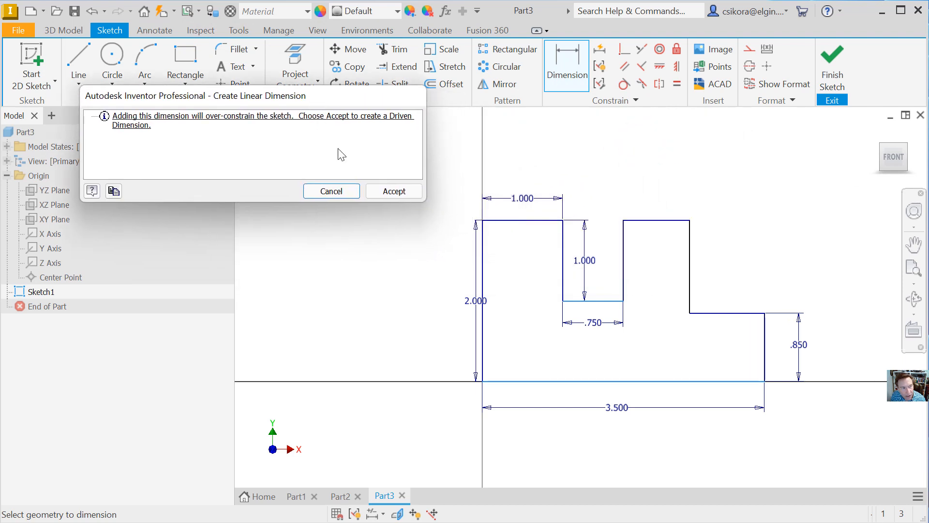
pyautogui.click(332, 191)
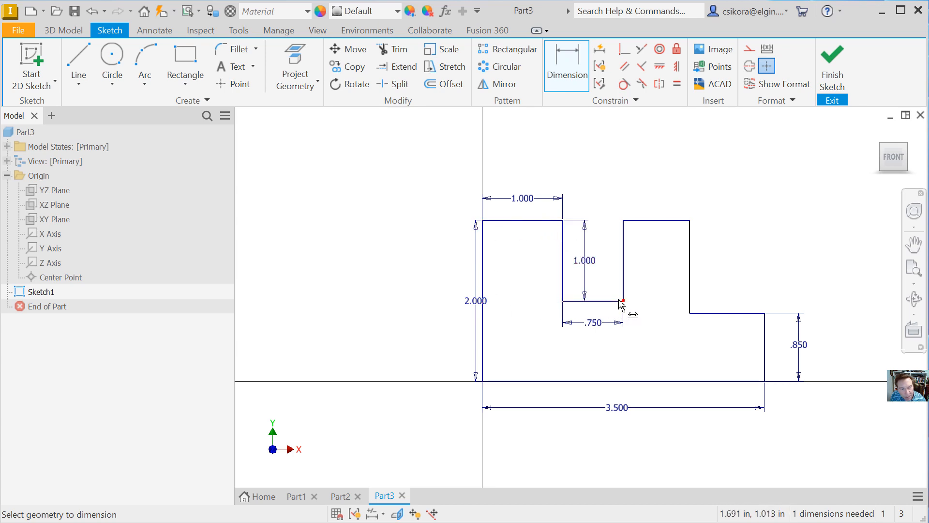
pyautogui.click(585, 268)
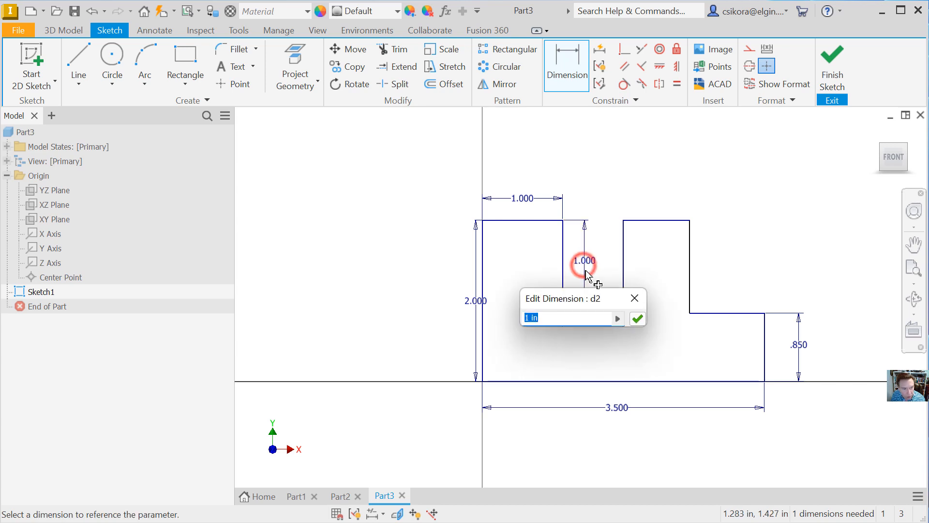
pyautogui.click(637, 297)
pyautogui.click(584, 283)
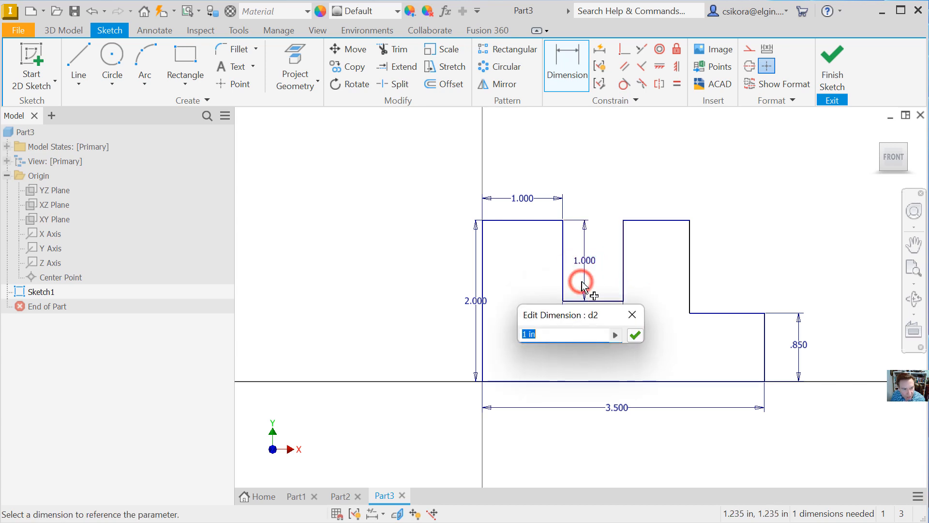
pyautogui.press('BackSpace')
pyautogui.click(603, 277)
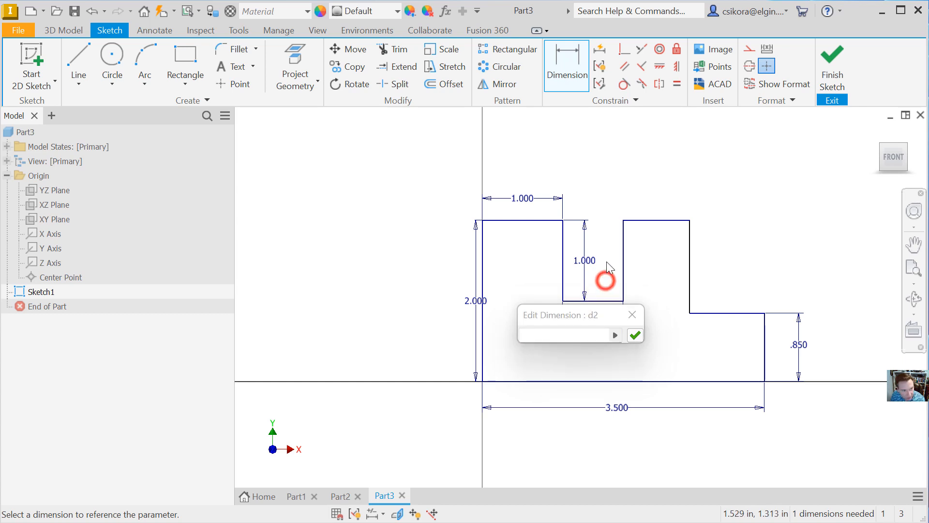
# Step: Delete the vertical dimension that sets the slot's depth from the top edge
pyautogui.moveTo(564, 245); pyautogui.dragTo(599, 266)
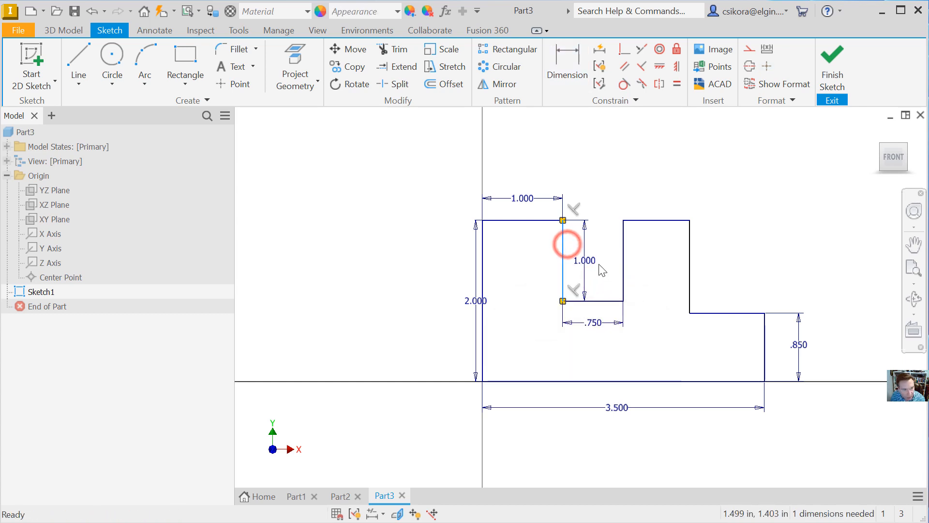
pyautogui.press('Escape')
pyautogui.click(572, 243)
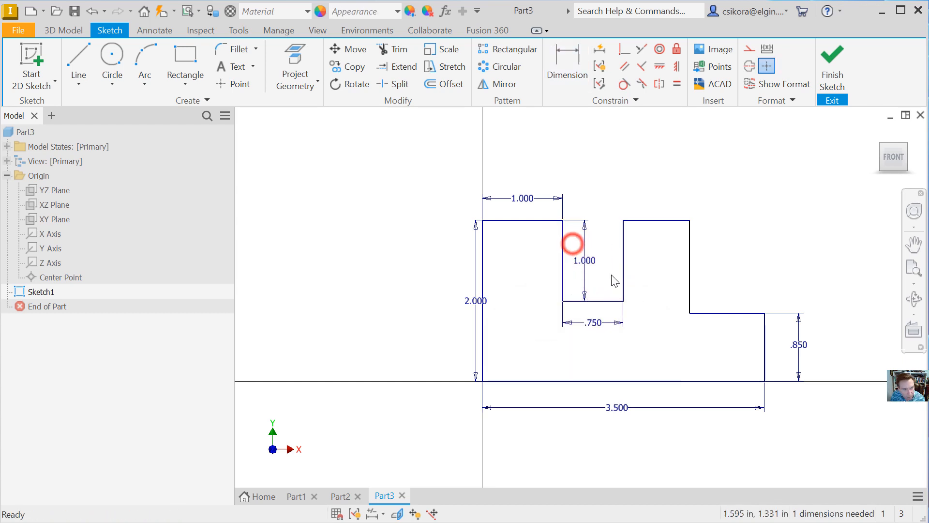
pyautogui.click(586, 273)
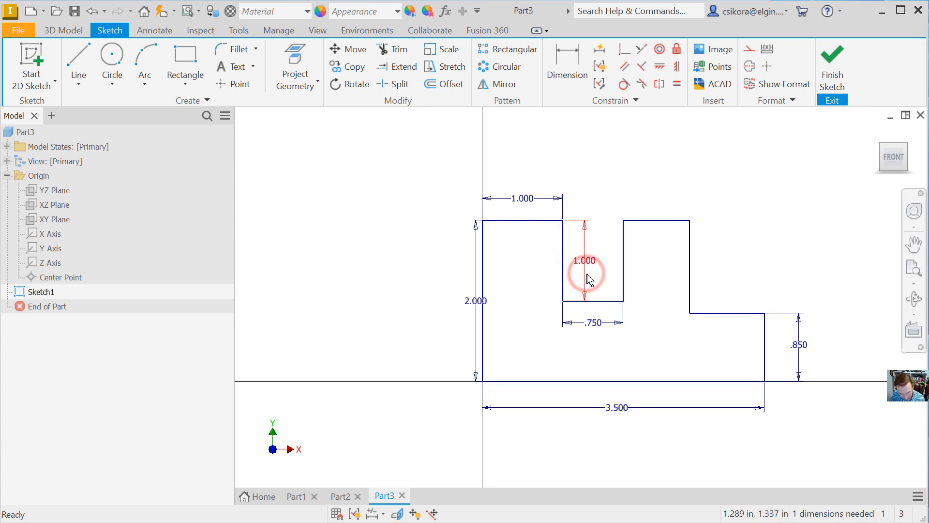
pyautogui.press('Delete')
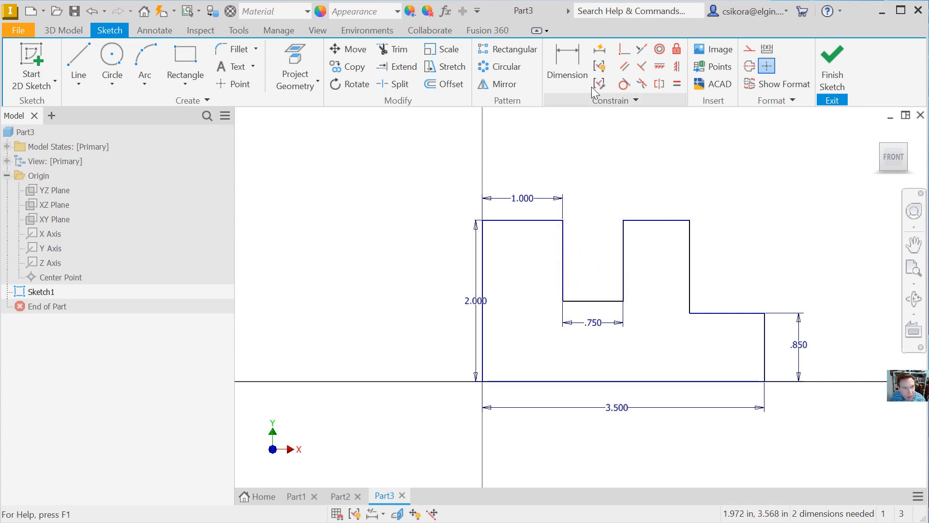
# Step: Dimension the slot floor's height above the profile's bottom edge, accepting 1 in and placing it outside the .850 dimension
pyautogui.click(556, 63)
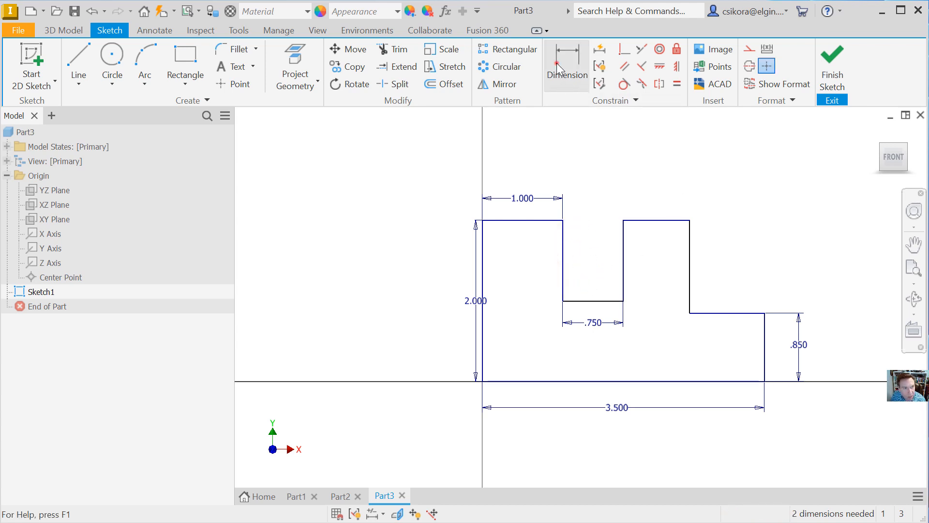
pyautogui.click(600, 301)
pyautogui.click(706, 380)
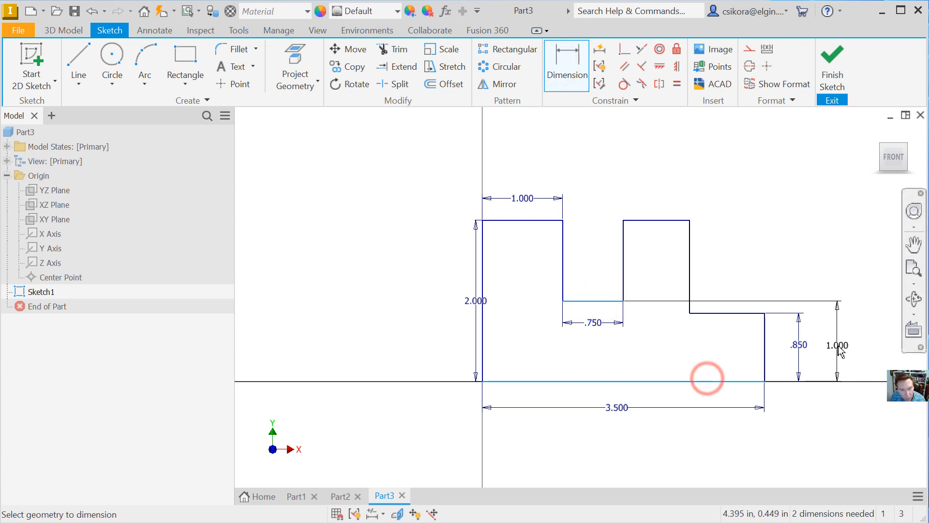
pyautogui.click(838, 343)
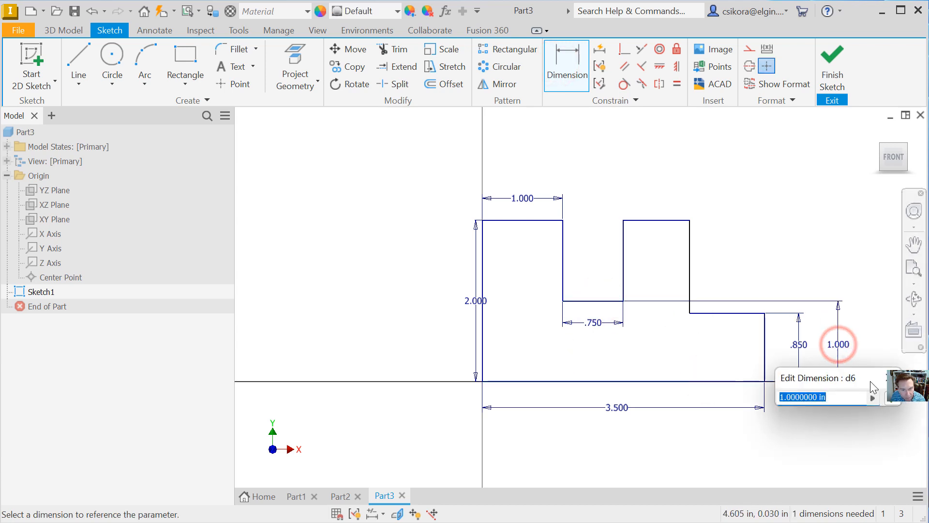
pyautogui.click(891, 397)
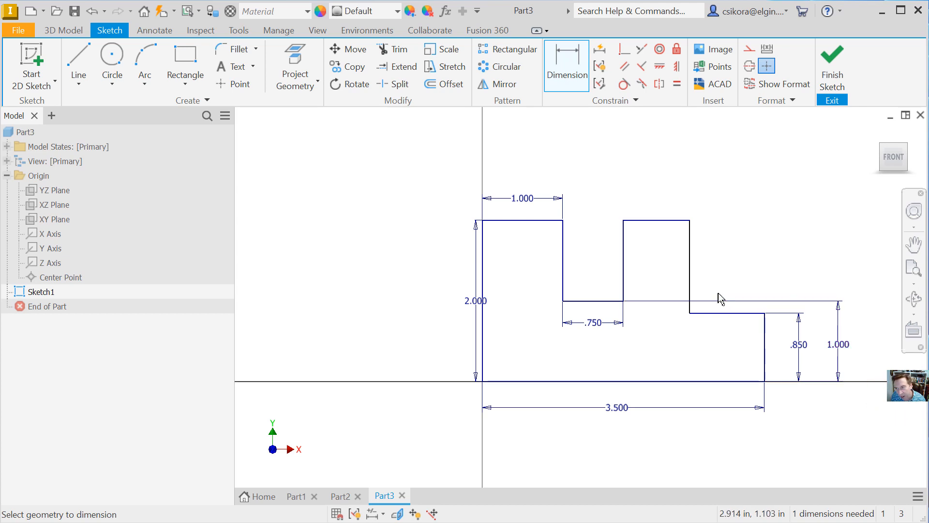
# Step: Dimension from the profile's left edge to the midpoint of the vertical edge above the step and set it to 2.5 in
pyautogui.click(482, 246)
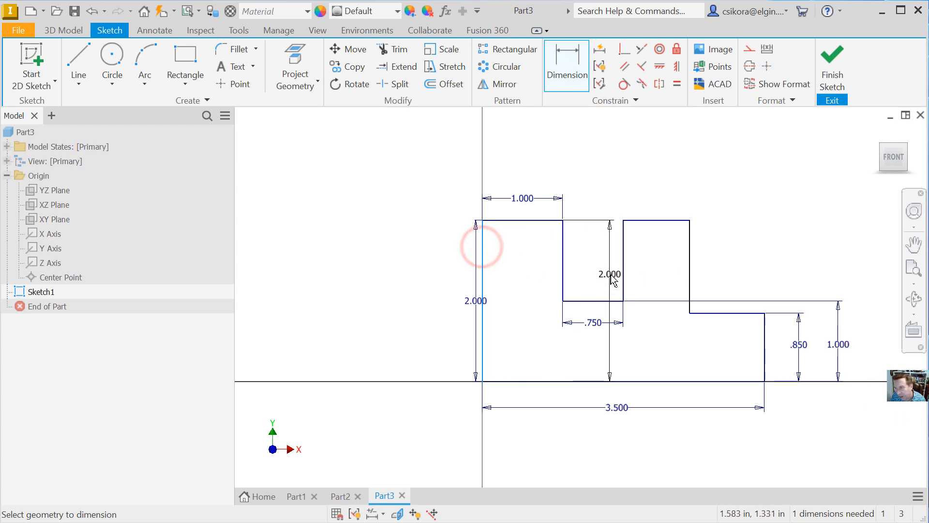
pyautogui.click(689, 267)
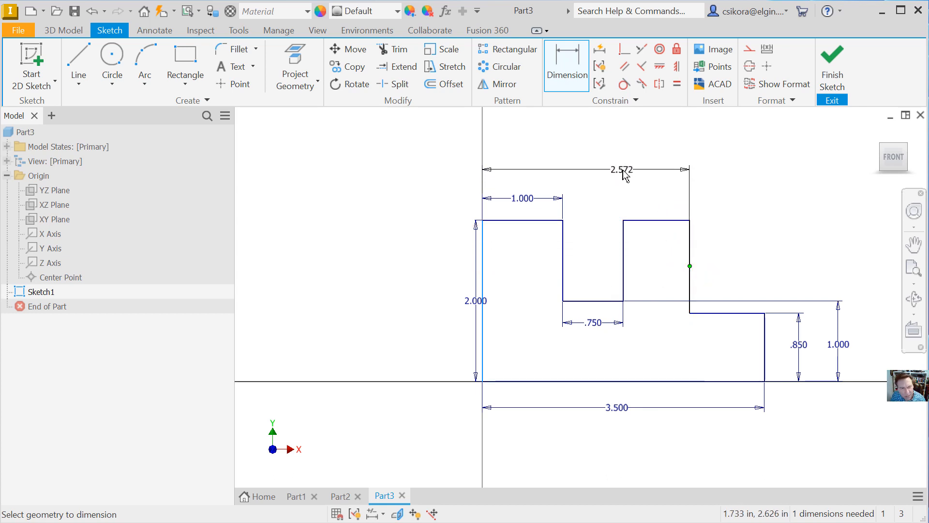
pyautogui.click(622, 169)
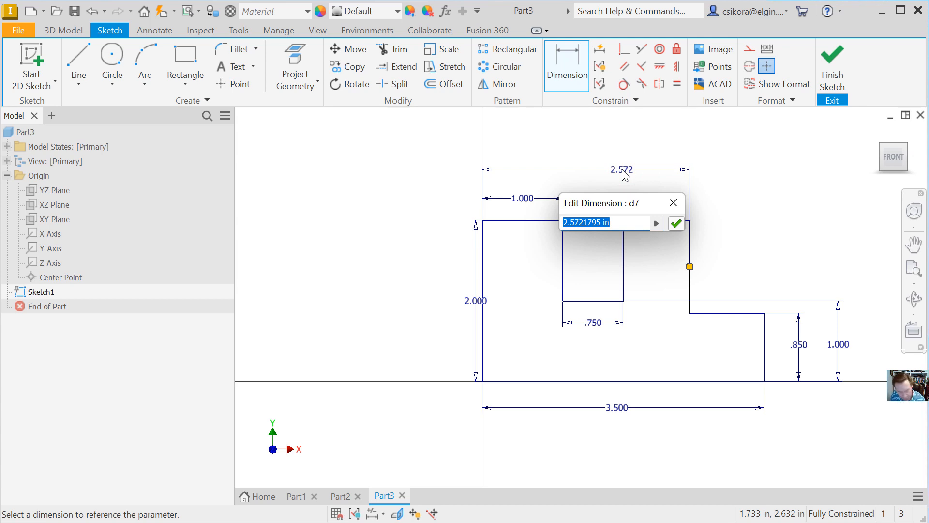
pyautogui.write('2.5')
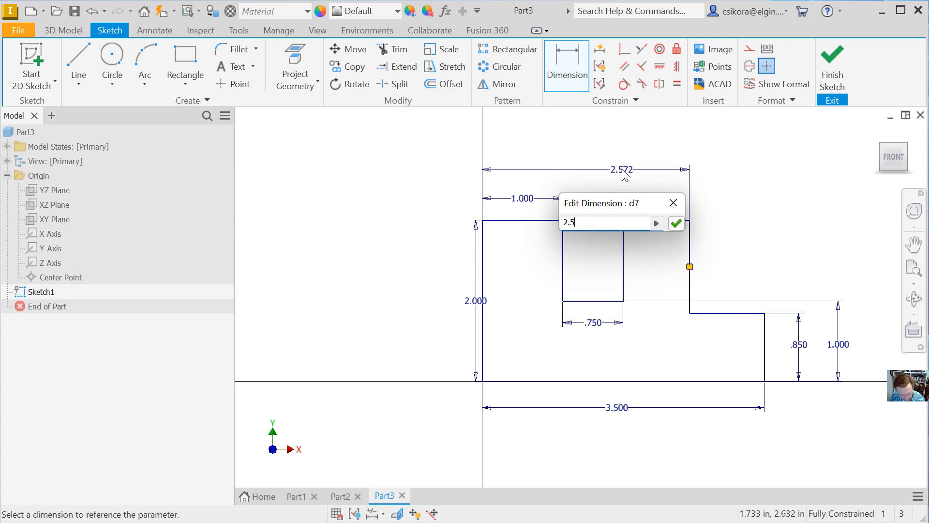
pyautogui.press('Return')
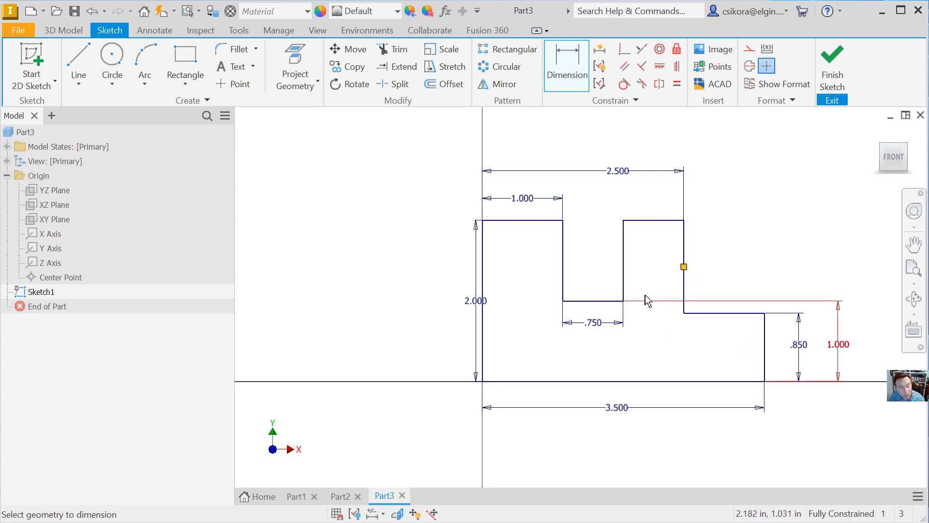
# Step: Undo the 2.5 in value and the horizontal dimension to the vertical edge above the step
pyautogui.hotkey('ctrl', 'z')
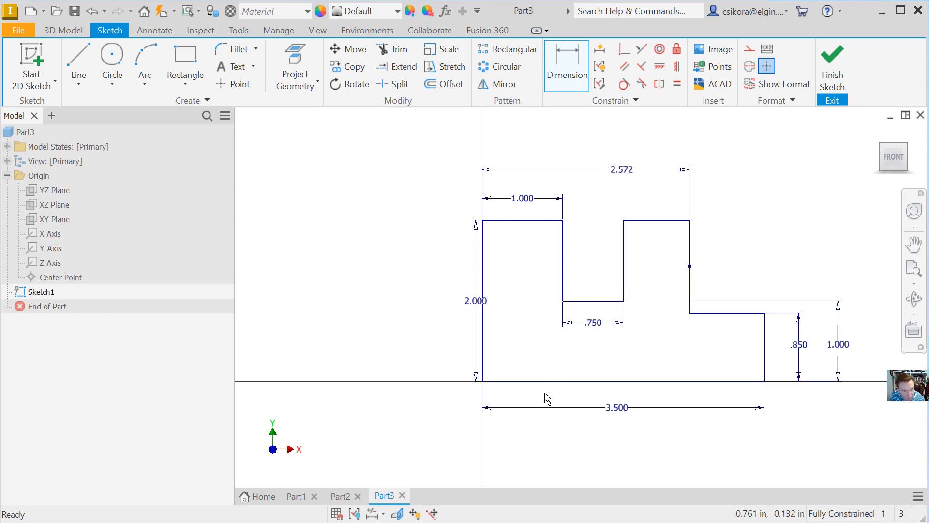
pyautogui.press('Escape')
pyautogui.hotkey('ctrl', 'z')
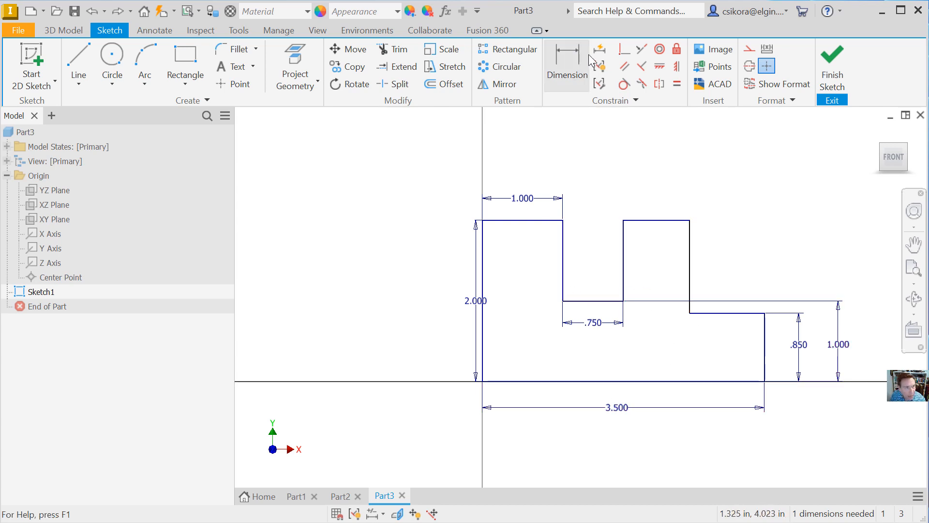
# Step: Test the sketch's remaining freedom by moving the vertical edge above the step slightly left and pulling on the upper-left edge
pyautogui.click(559, 72)
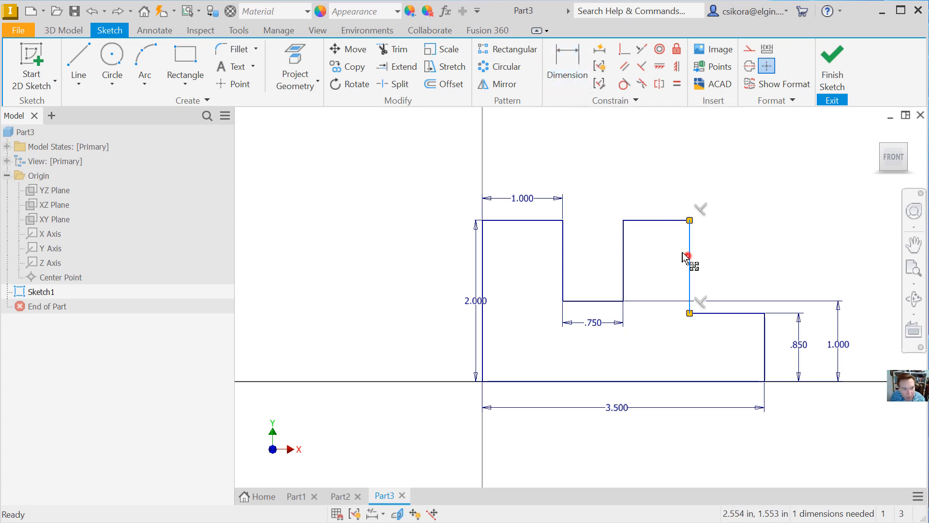
pyautogui.moveTo(686, 258)
pyautogui.mouseDown()
pyautogui.moveTo(730, 259)
pyautogui.moveTo(681, 267)
pyautogui.mouseUp()
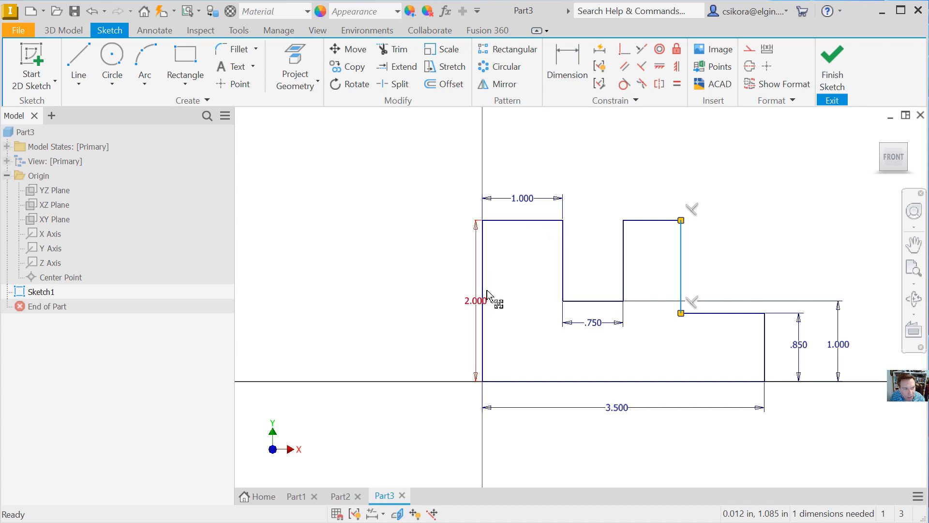
pyautogui.moveTo(513, 219)
pyautogui.mouseDown()
pyautogui.moveTo(522, 176)
pyautogui.moveTo(525, 184)
pyautogui.mouseUp()
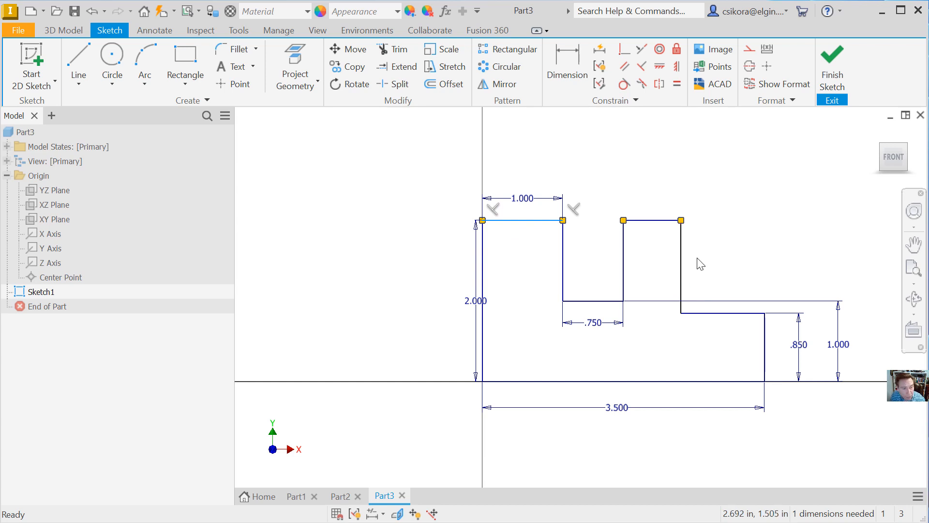
# Step: Dimension the horizontal distance from the profile's left edge to the vertical edge above the step and set it to 2.5 in
pyautogui.click(567, 62)
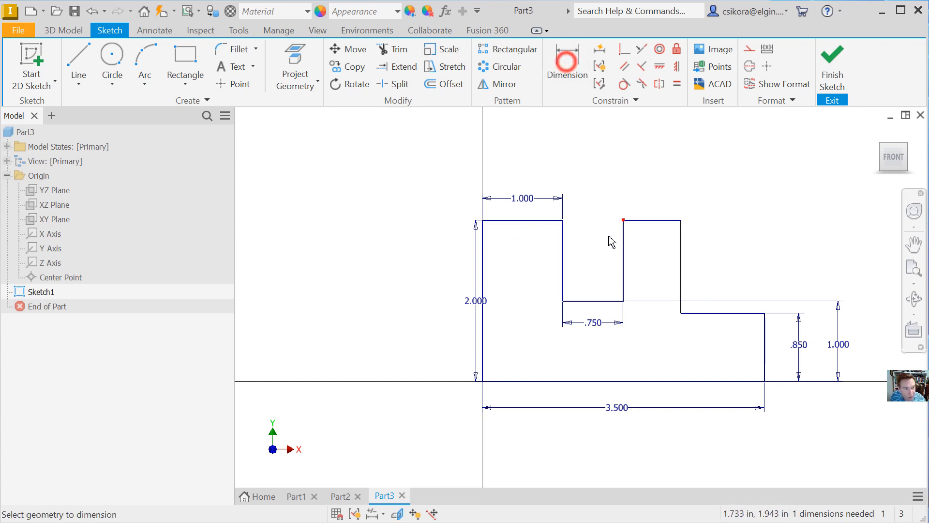
pyautogui.click(483, 252)
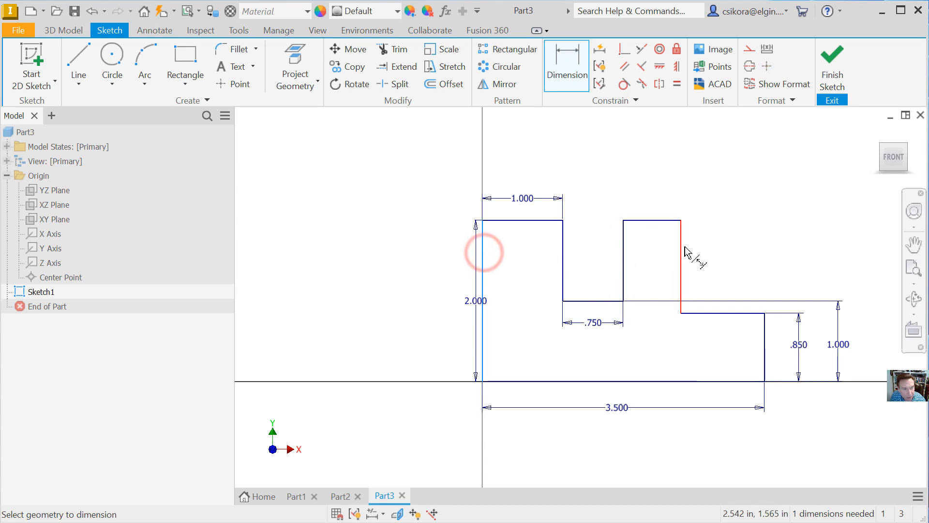
pyautogui.click(680, 229)
pyautogui.click(580, 165)
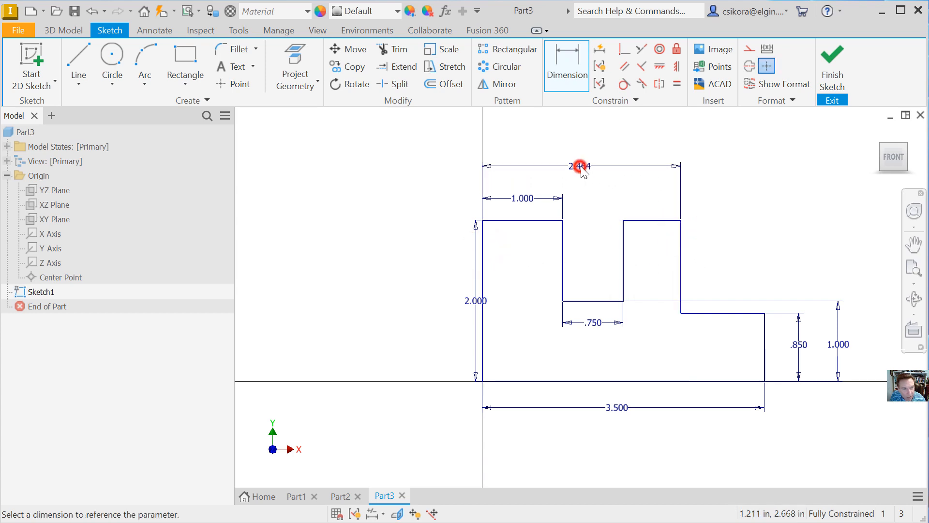
pyautogui.write('2.')
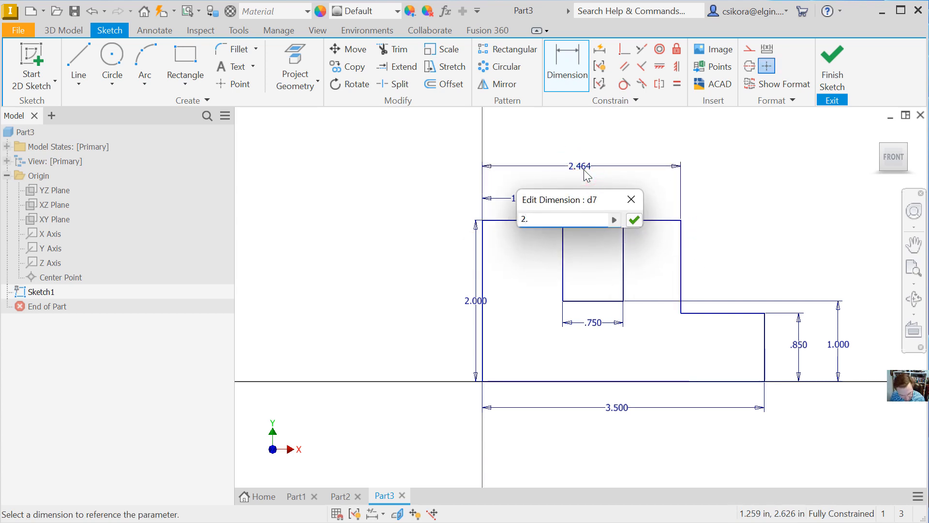
pyautogui.write('5')
pyautogui.press('Return')
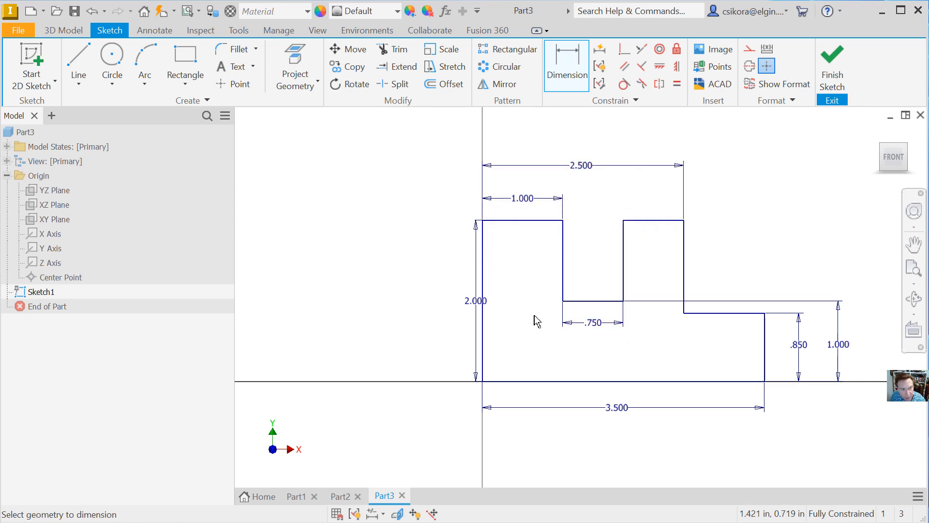
pyautogui.press('Escape')
# Step: Delete the .750 width dimension below the slot's floor
pyautogui.moveTo(543, 304); pyautogui.dragTo(639, 344)
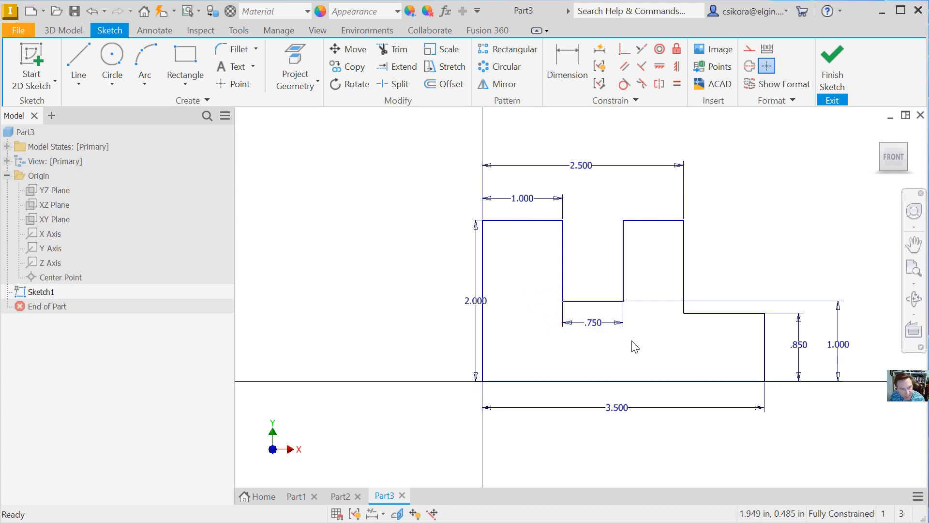
pyautogui.moveTo(558, 311); pyautogui.dragTo(652, 344)
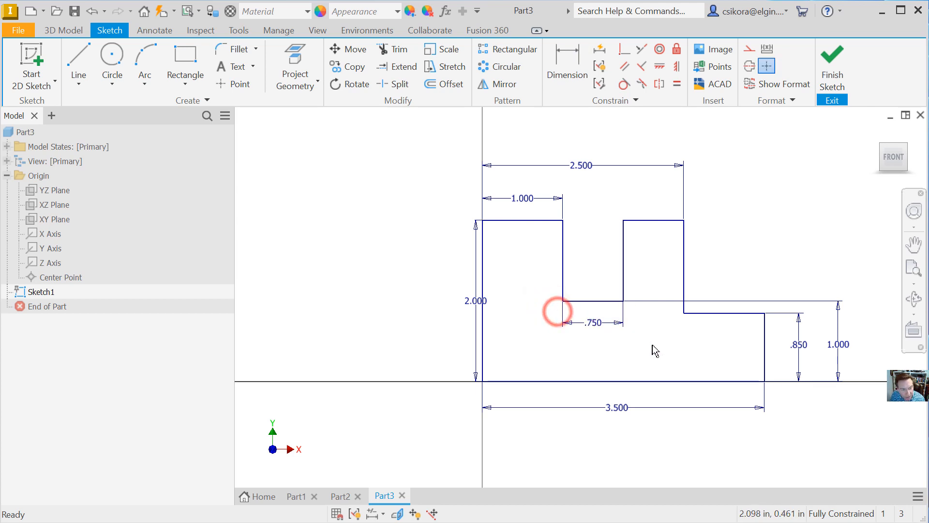
pyautogui.click(619, 314)
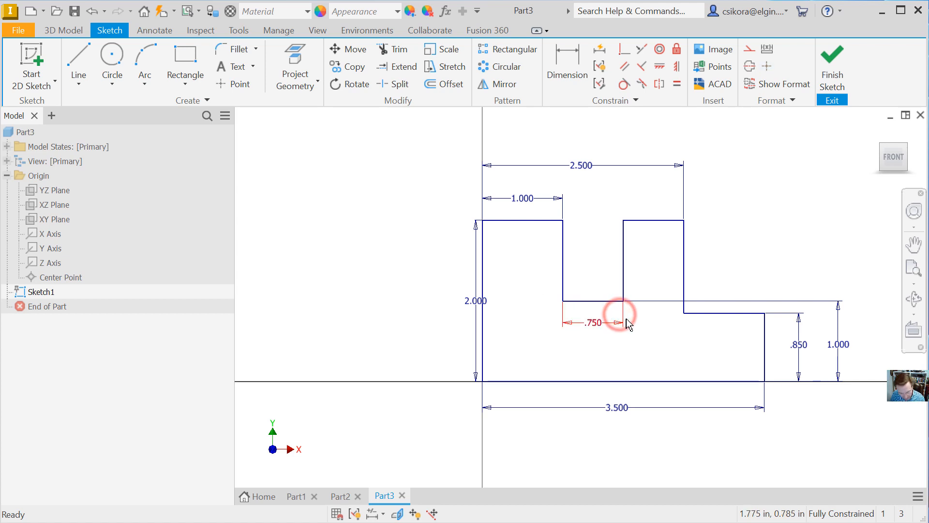
pyautogui.press('Delete')
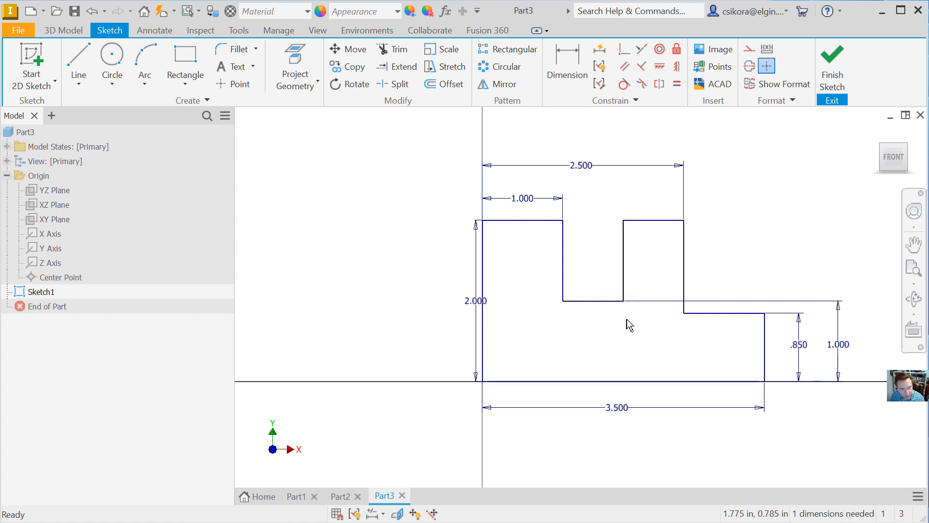
# Step: Dimension the horizontal distance from the profile's left edge to the slot's right wall at 1.75 in
pyautogui.click(554, 61)
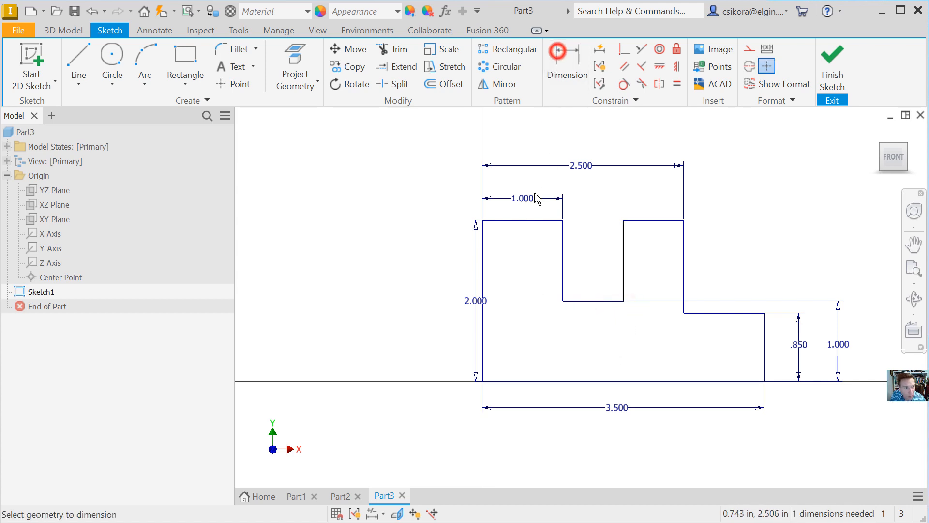
pyautogui.click(483, 233)
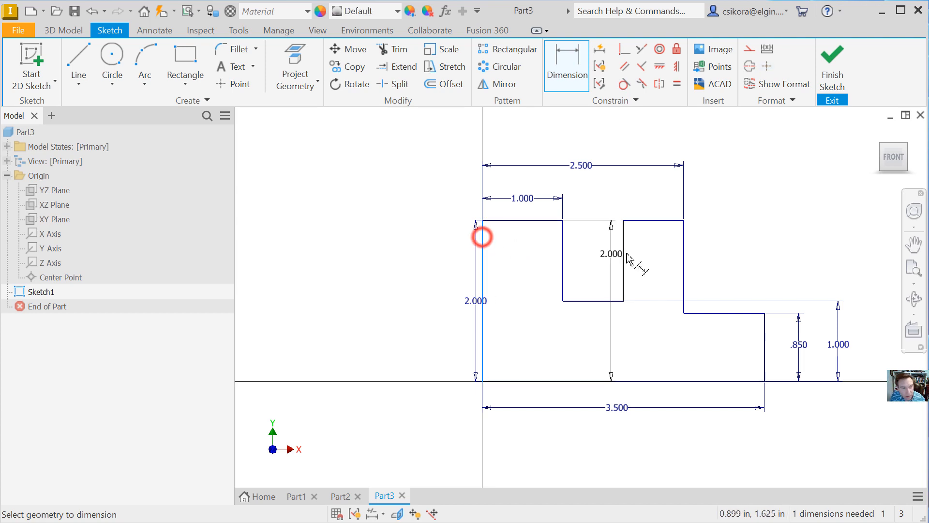
pyautogui.click(622, 251)
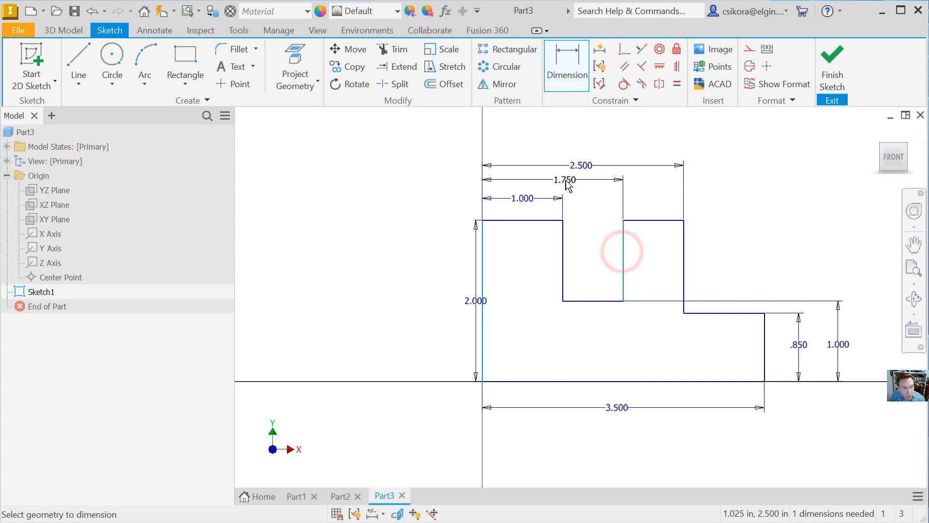
pyautogui.click(555, 182)
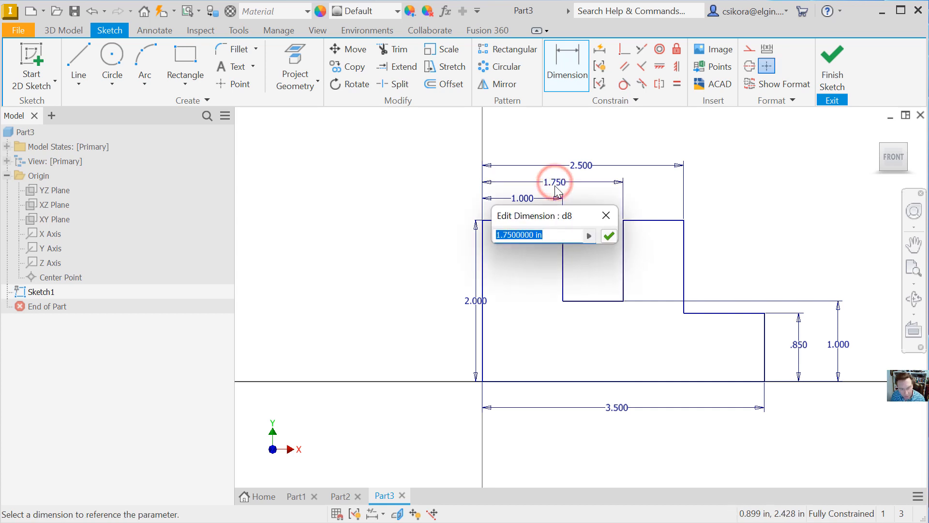
pyautogui.press('Return')
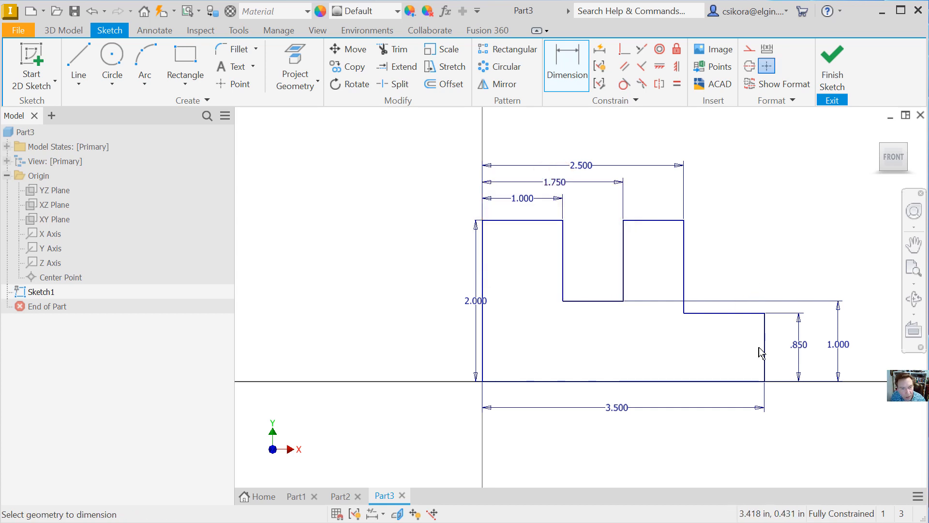
# Step: Finish the profile sketch and extrude it to the drawing's 0.5 in thickness
pyautogui.click(829, 102)
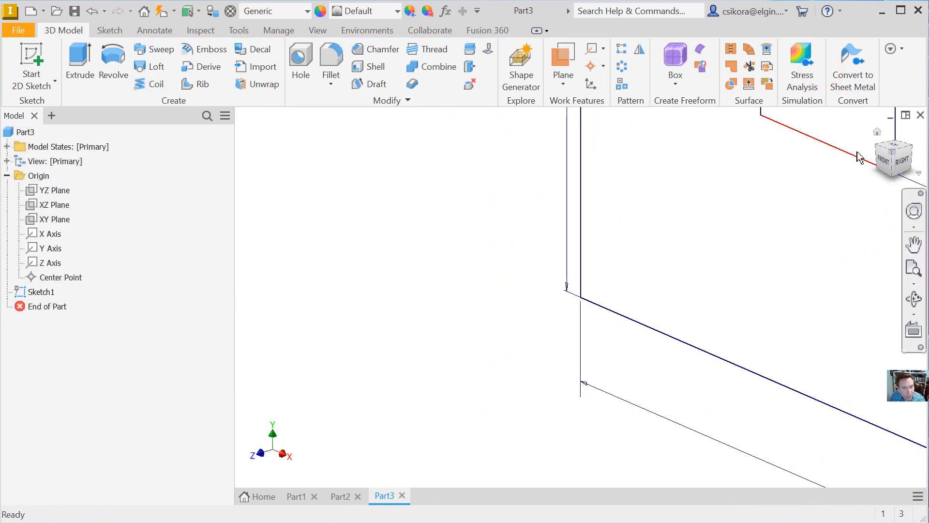
pyautogui.click(877, 131)
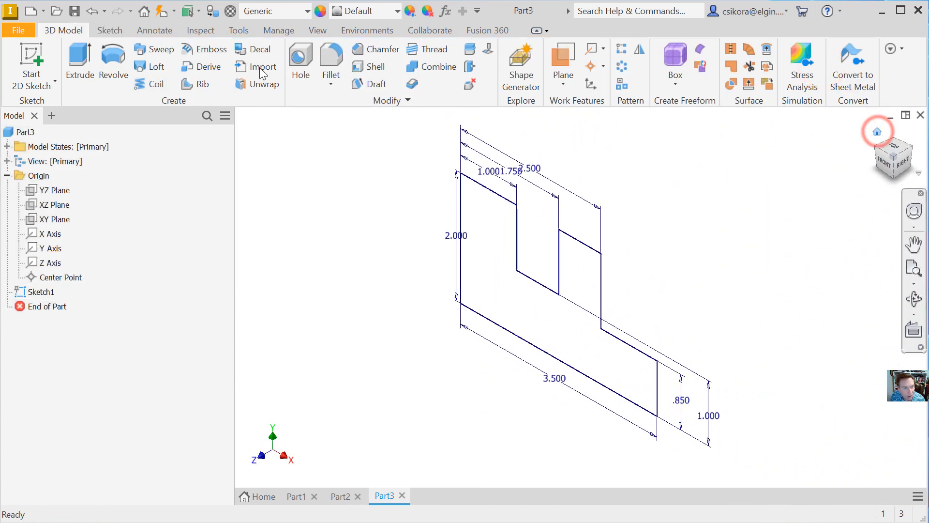
pyautogui.click(80, 58)
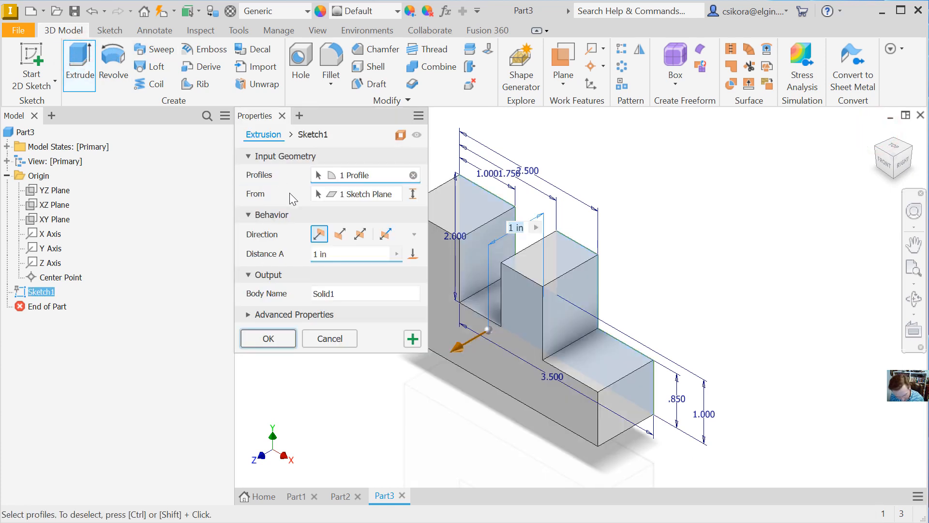
pyautogui.press('Return')
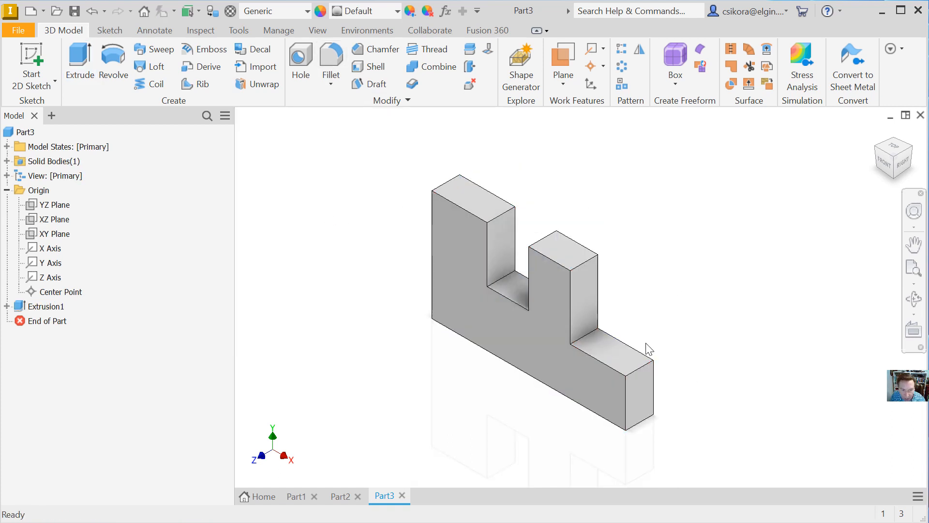
# Step: Fillet the top right edges of the step and both uprights plus the block's bottom left edge with a 0.5625 in radius
pyautogui.click(643, 371)
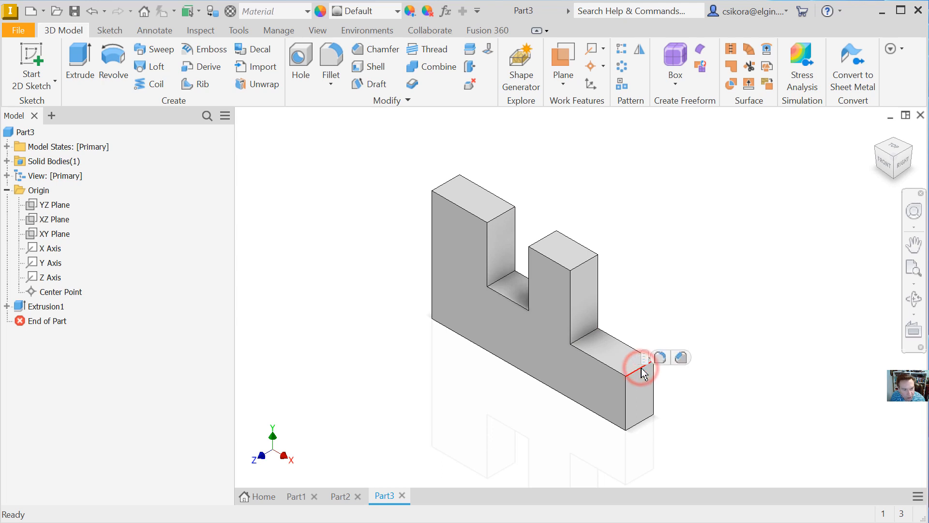
pyautogui.click(659, 357)
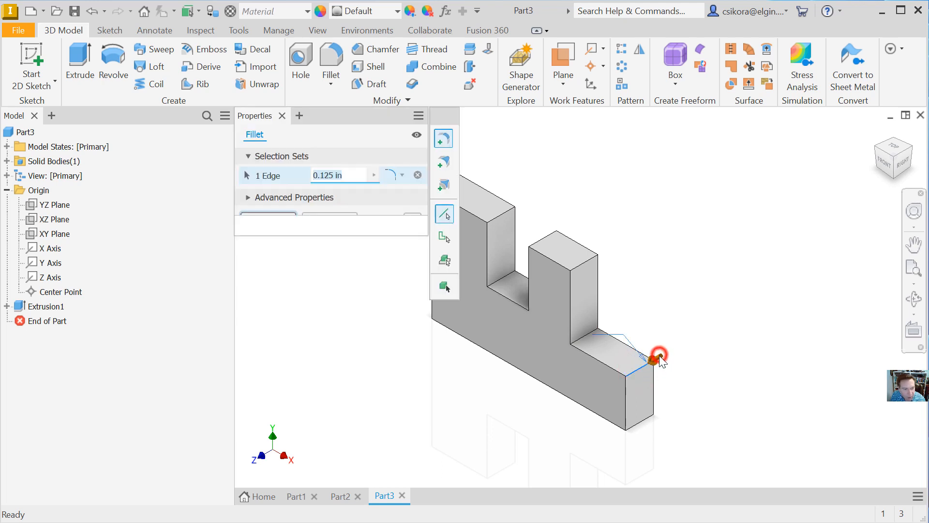
pyautogui.moveTo(646, 364); pyautogui.dragTo(644, 363)
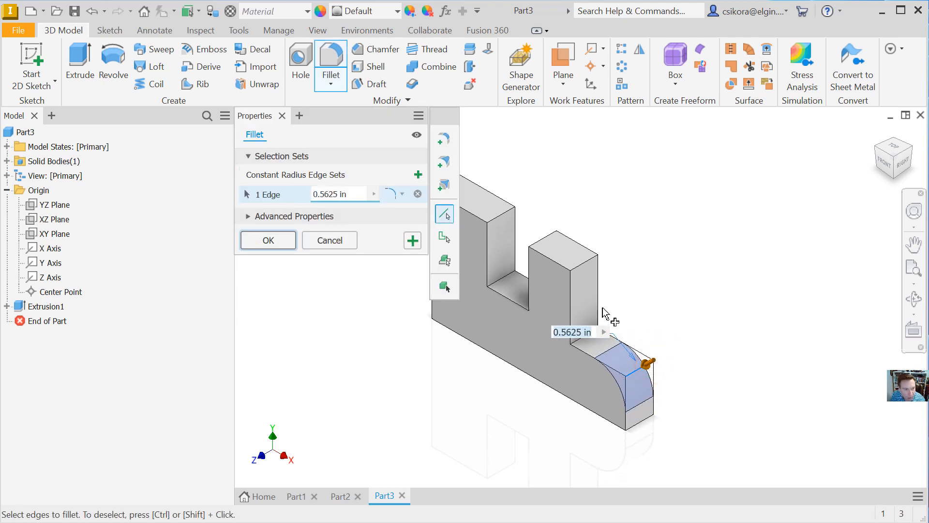
pyautogui.click(583, 271)
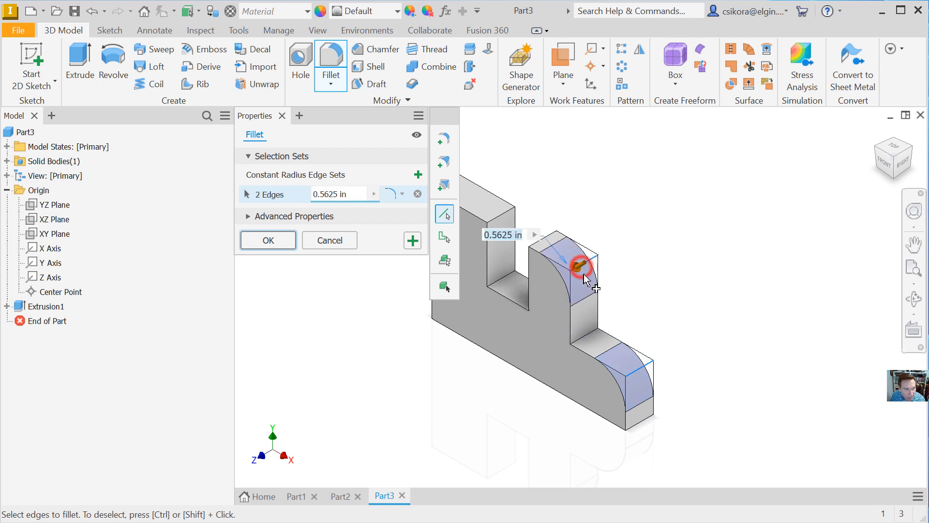
pyautogui.click(500, 215)
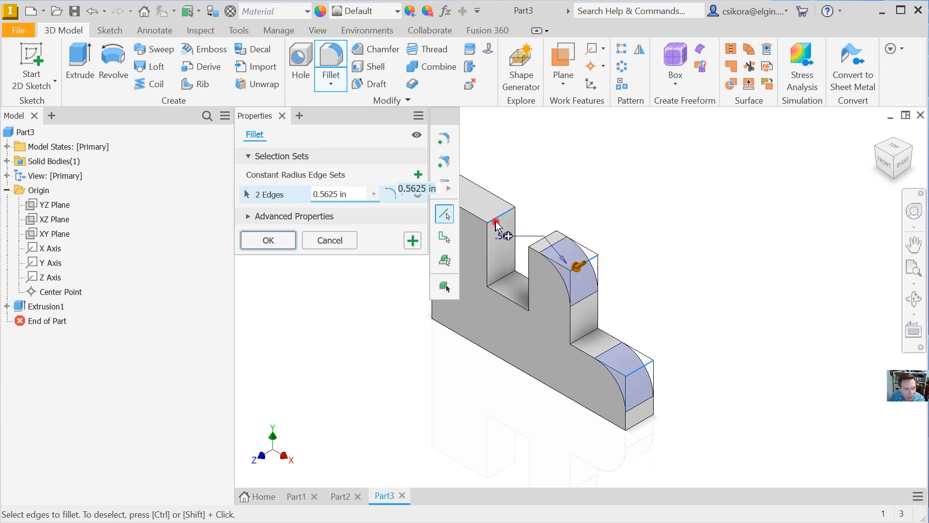
pyautogui.click(447, 313)
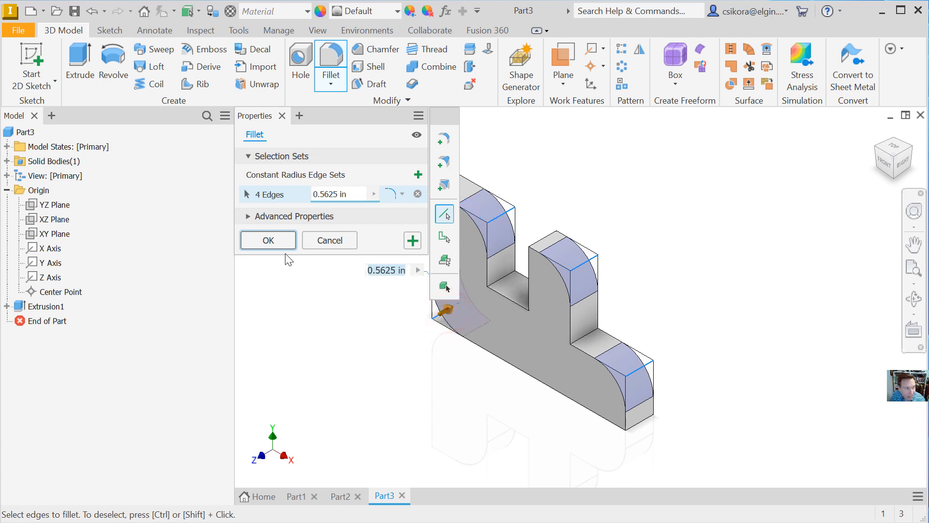
pyautogui.click(270, 237)
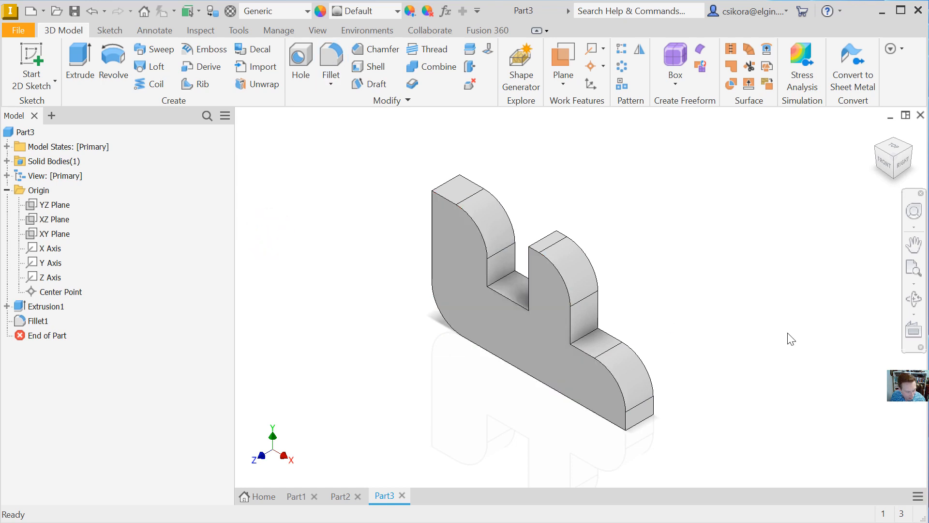
# Step: Shell the block with a 0.1 in wall, removing the back face and the bottom face with its tangent chain
pyautogui.keyDown('shift'); pyautogui.moveTo(672, 307); pyautogui.dragTo(555, 308, button='middle'); pyautogui.keyUp('shift')
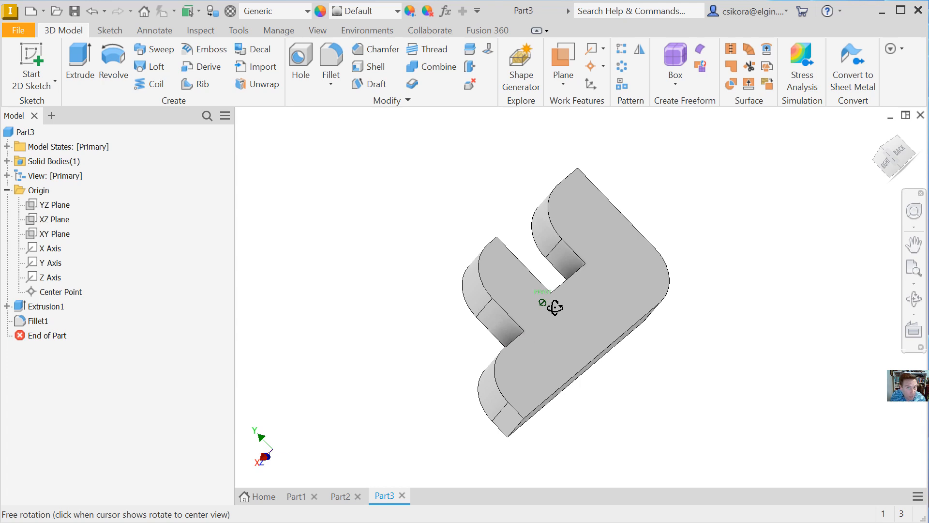
pyautogui.keyDown('shift'); pyautogui.moveTo(555, 308); pyautogui.dragTo(537, 296, button='middle'); pyautogui.keyUp('shift')
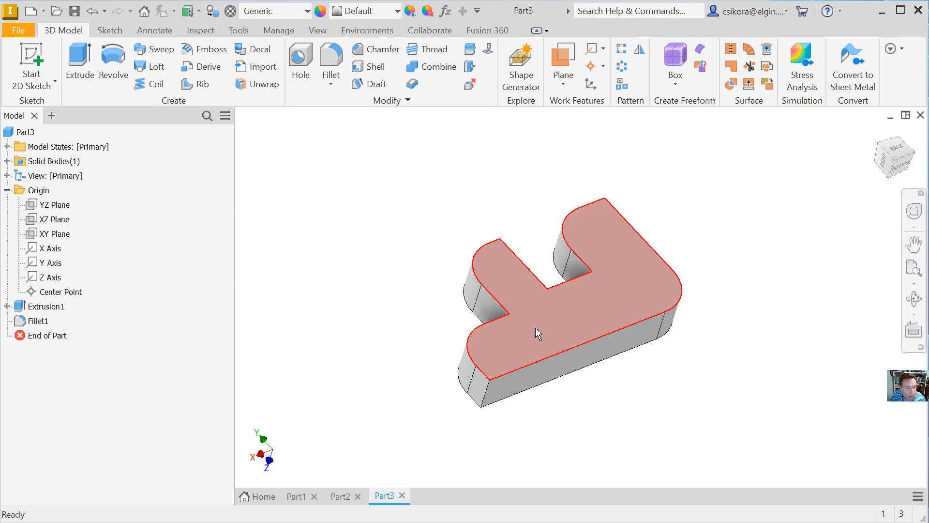
pyautogui.click(371, 66)
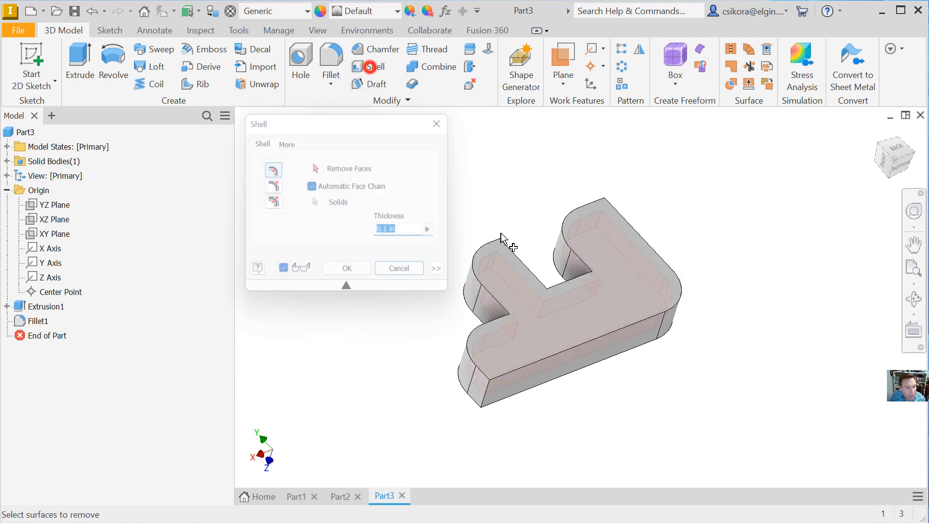
pyautogui.click(587, 309)
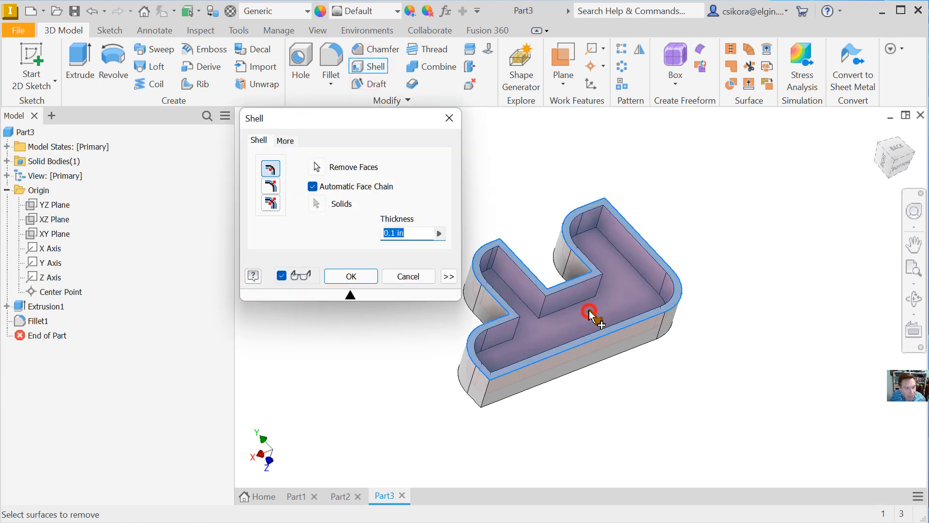
pyautogui.click(565, 357)
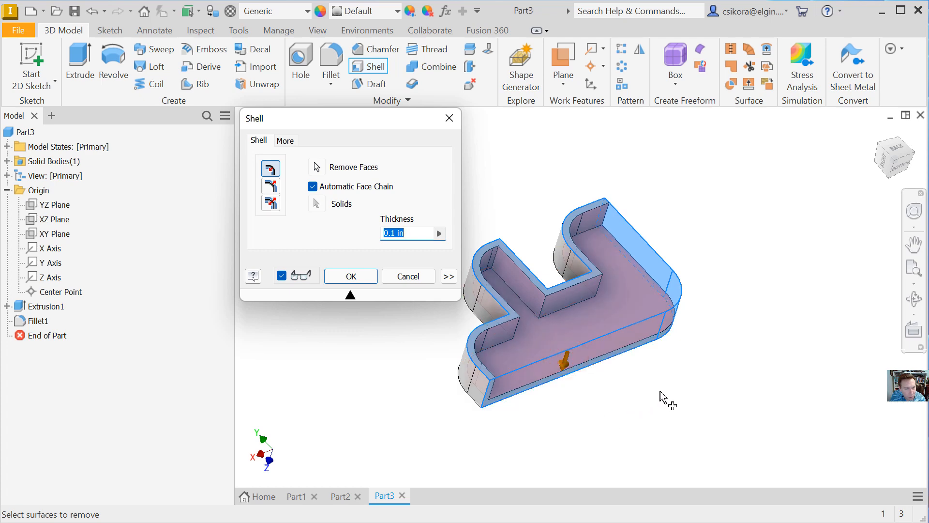
pyautogui.click(349, 275)
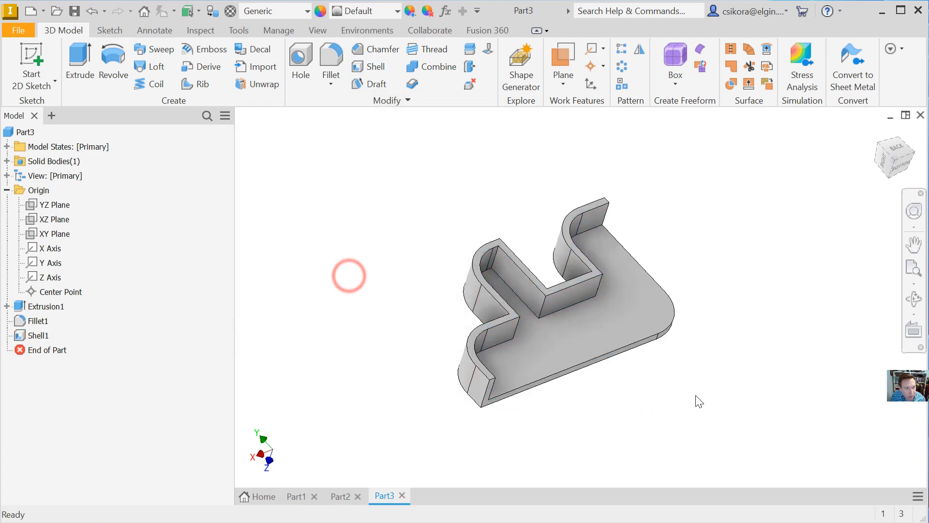
pyautogui.keyDown('shift'); pyautogui.moveTo(682, 382); pyautogui.dragTo(480, 379, button='middle'); pyautogui.keyUp('shift')
pyautogui.press('F6')
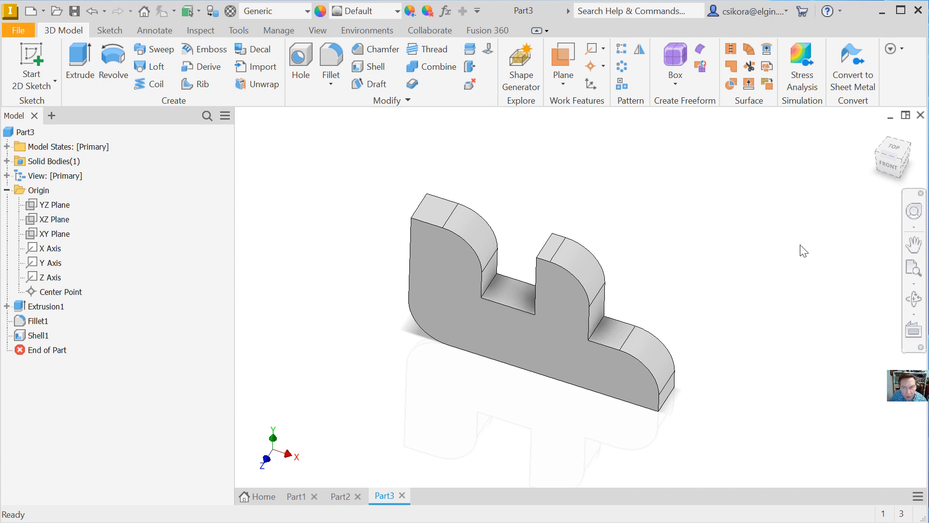
# Step: Switch to the PDF and examine the next drawing's origin, views and dimensions for the grooved block with four holes
pyautogui.hotkey('alt', 'Tab')
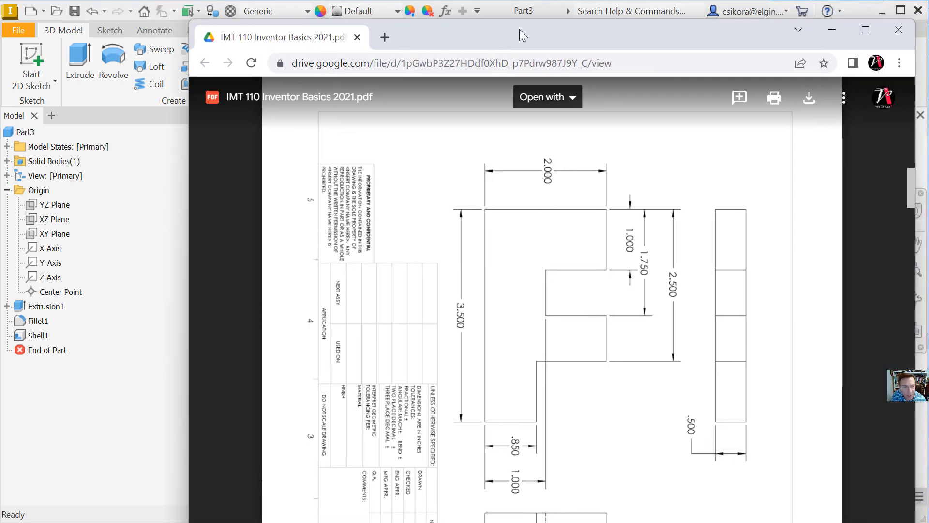
pyautogui.scroll(-6, 587, 293)
pyautogui.scroll(-2, 588, 295)
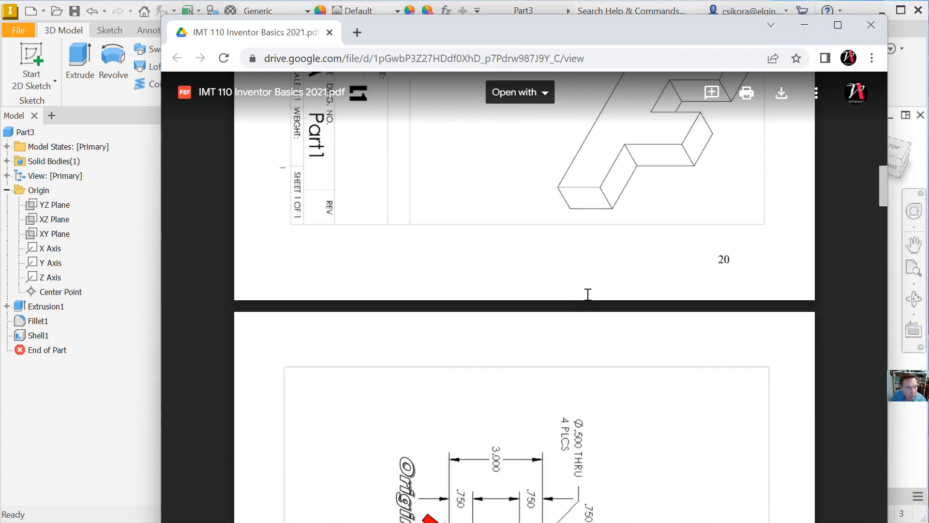
pyautogui.scroll(3, 588, 294)
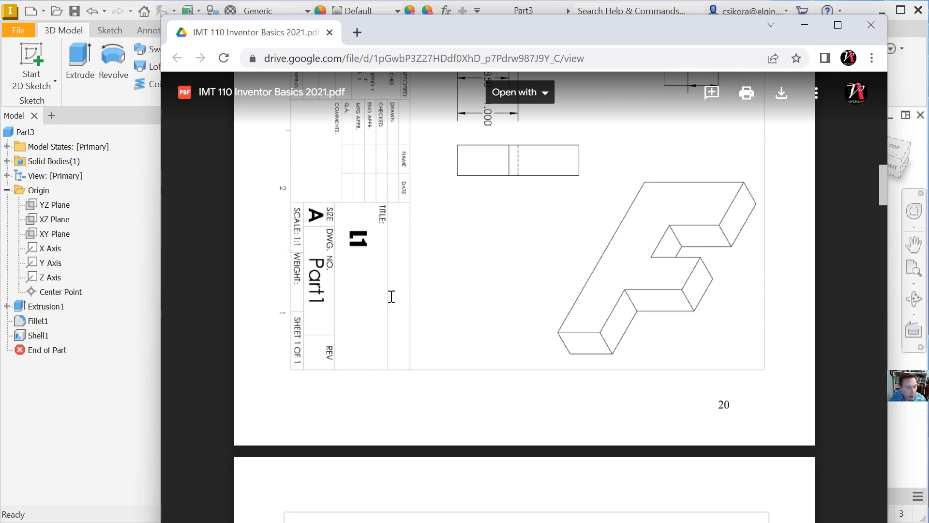
pyautogui.scroll(-10, 391, 296)
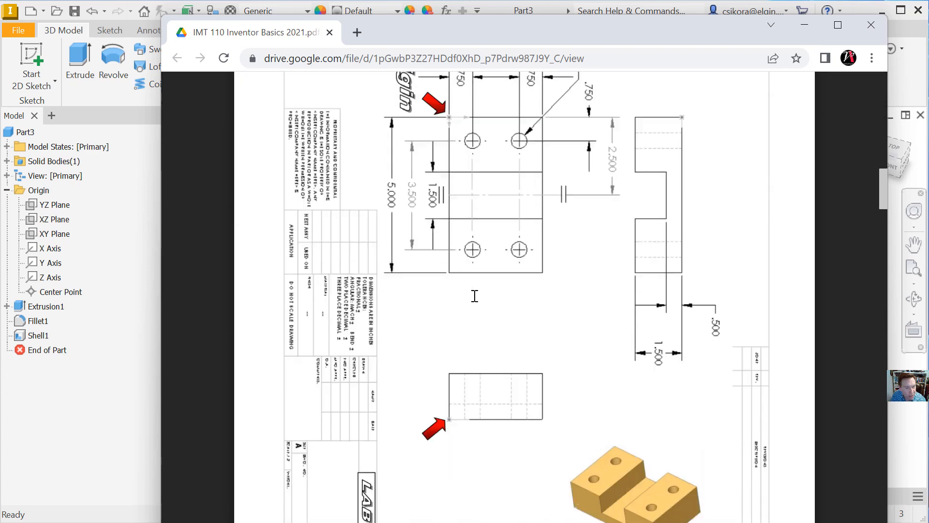
pyautogui.scroll(3, 498, 307)
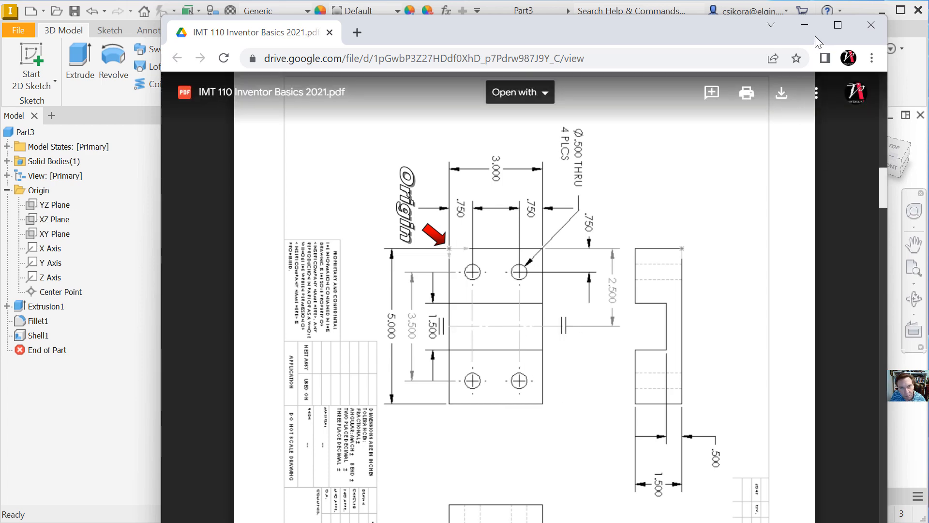
pyautogui.moveTo(640, 28); pyautogui.dragTo(928, 29)
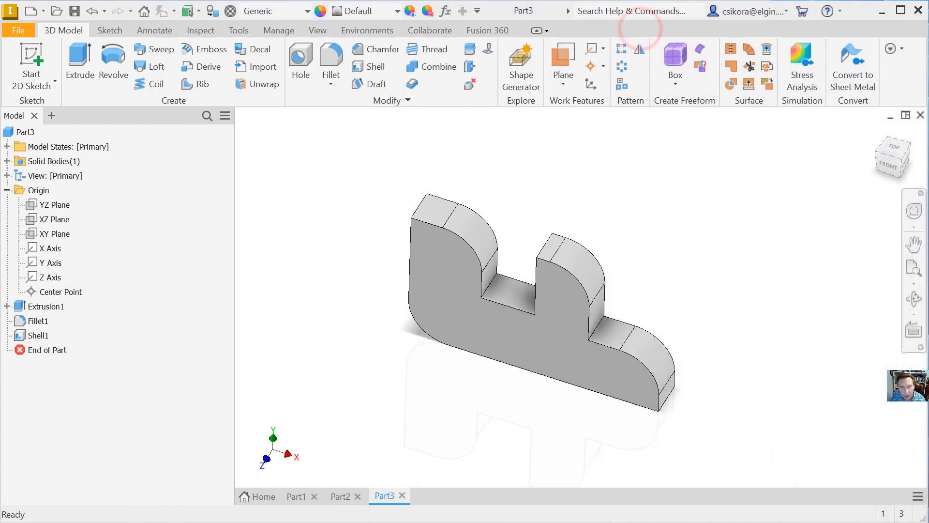
# Step: Create a new part from the Standard.ipt template and start a sketch on the XZ plane
pyautogui.click(35, 8)
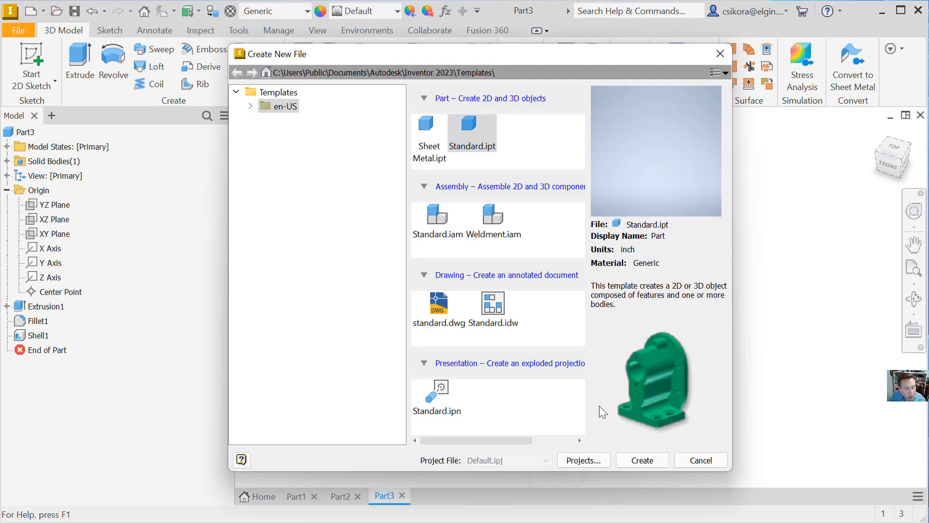
pyautogui.click(638, 459)
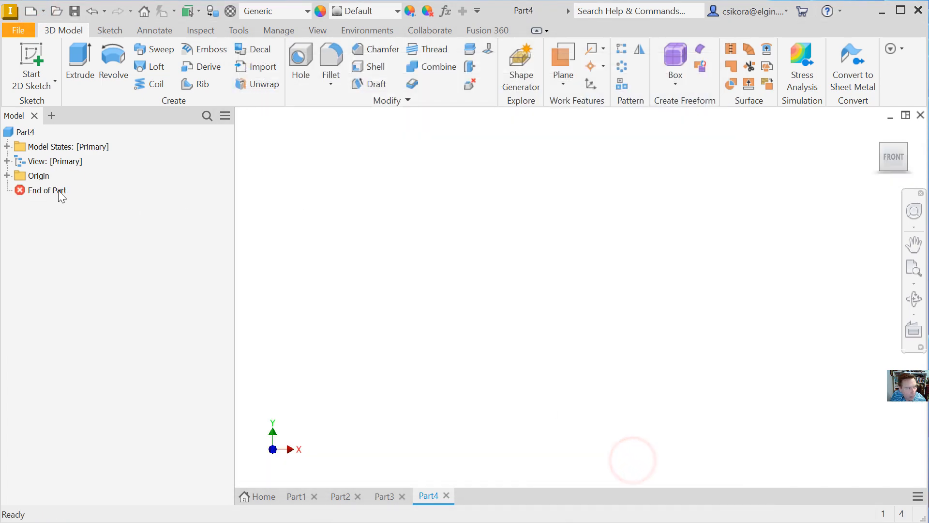
pyautogui.click(31, 62)
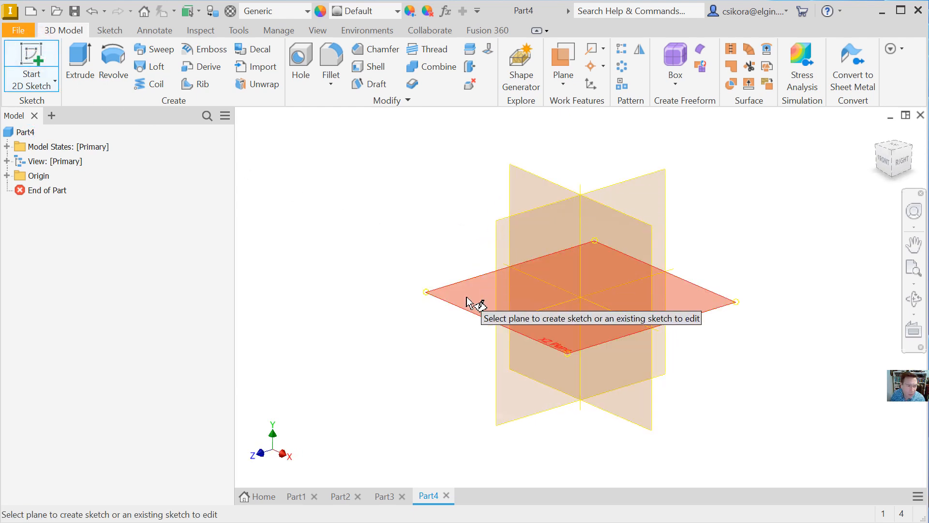
pyautogui.click(7, 175)
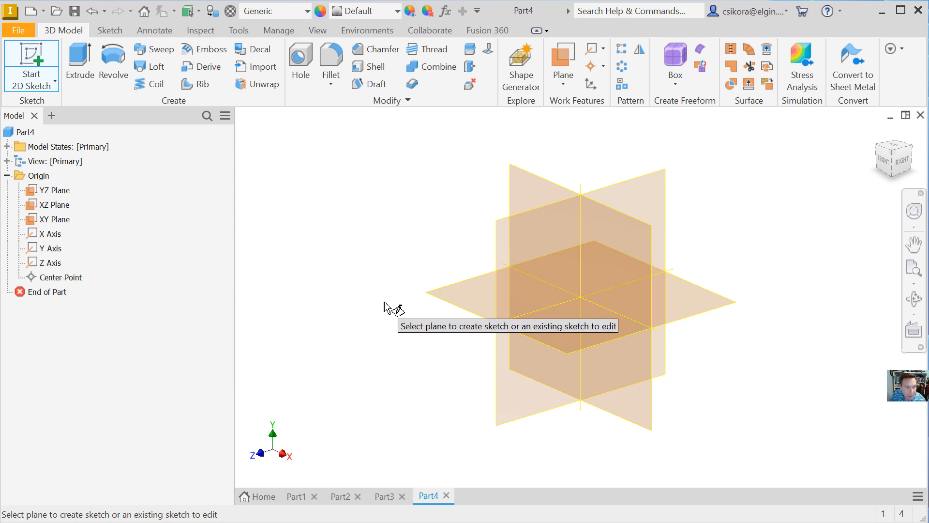
pyautogui.click(452, 289)
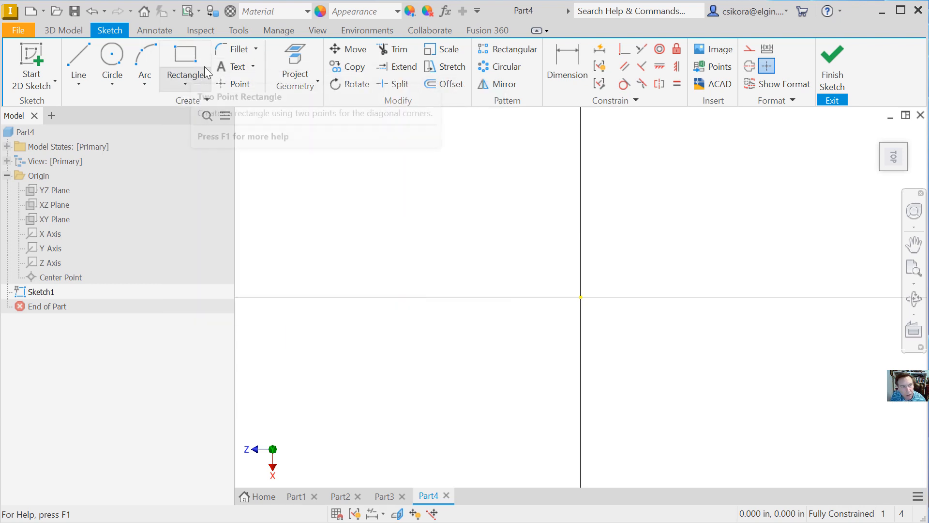
# Step: Draw a two-point center rectangle on the origin, 5 in wide and 3 in high
pyautogui.click(201, 81)
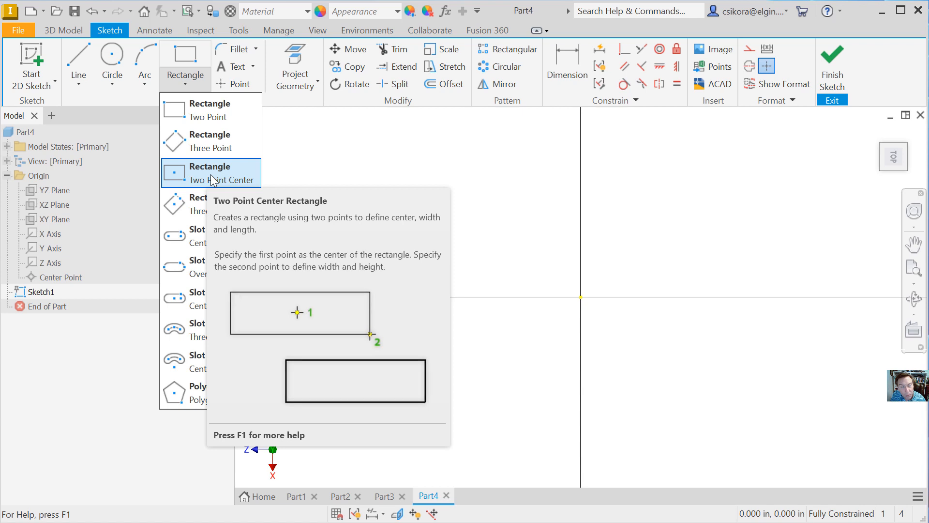
pyautogui.click(211, 174)
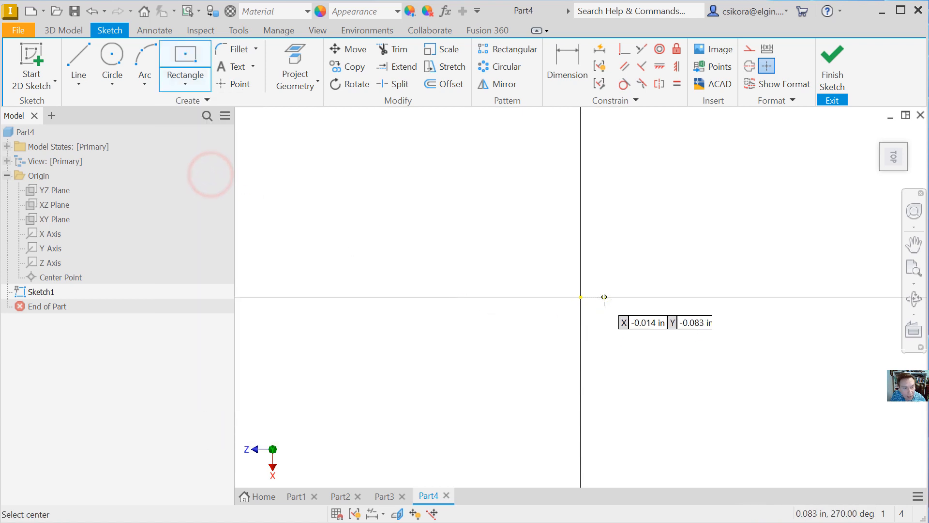
pyautogui.click(584, 297)
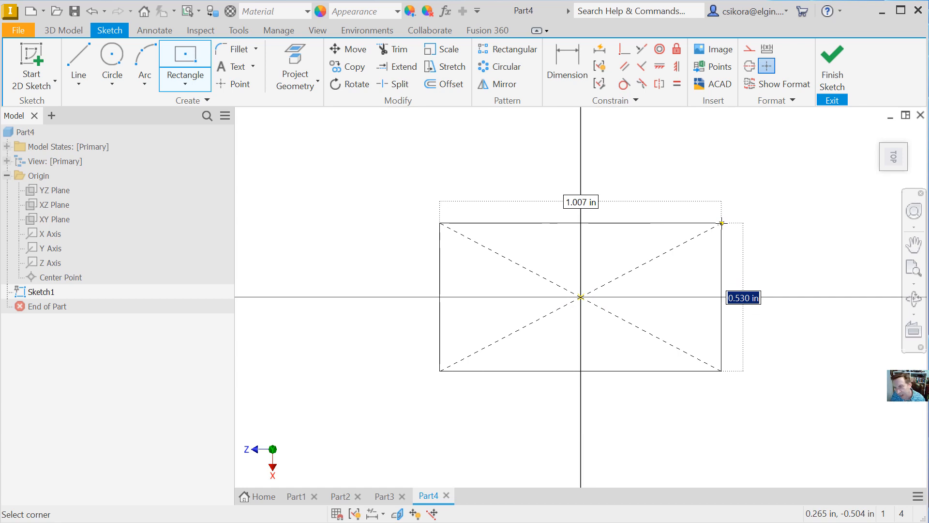
pyautogui.write('3')
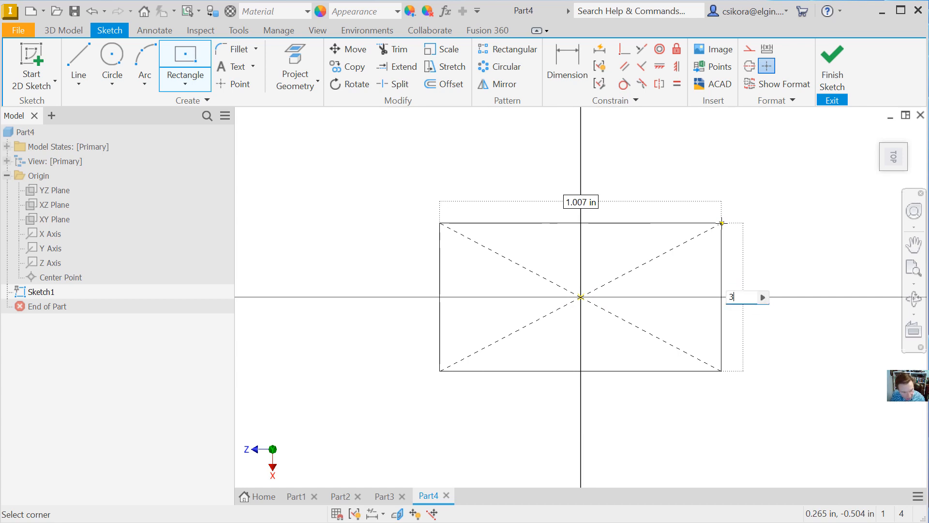
pyautogui.press('Tab')
pyautogui.write('5')
pyautogui.press('Return')
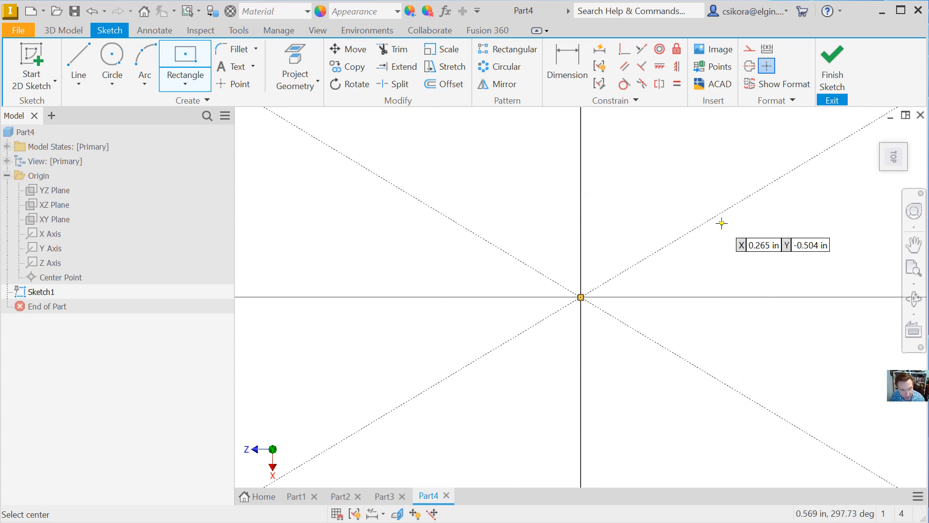
pyautogui.click(896, 158)
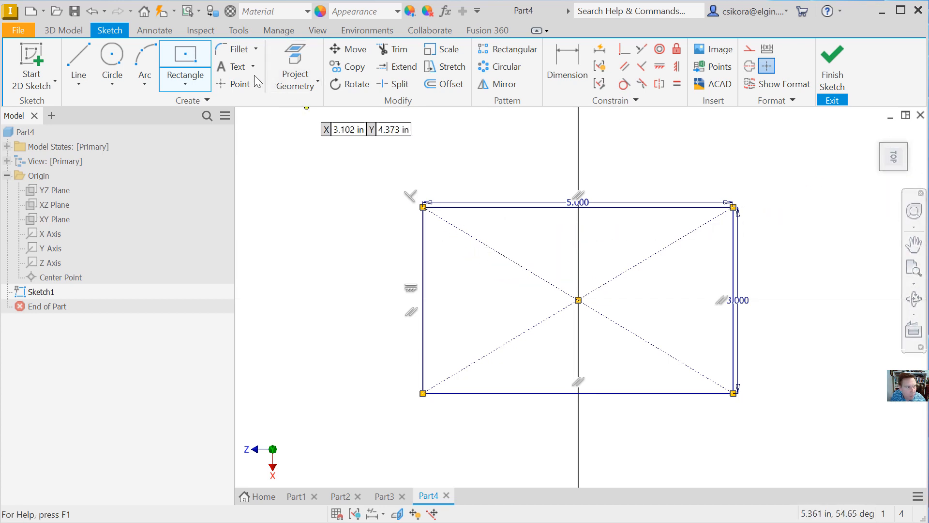
# Step: Draw a 0.5 in diameter circle inside the rectangle near its upper left corner
pyautogui.click(117, 57)
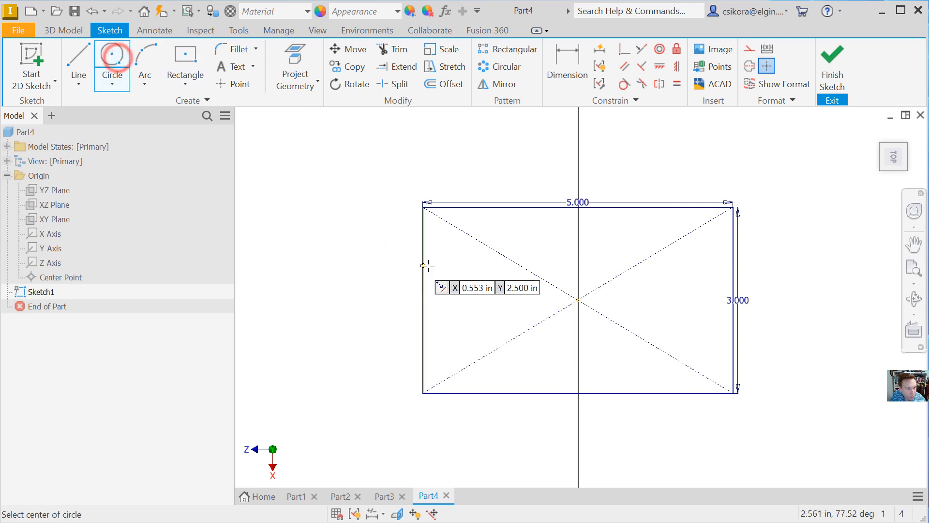
pyautogui.click(451, 248)
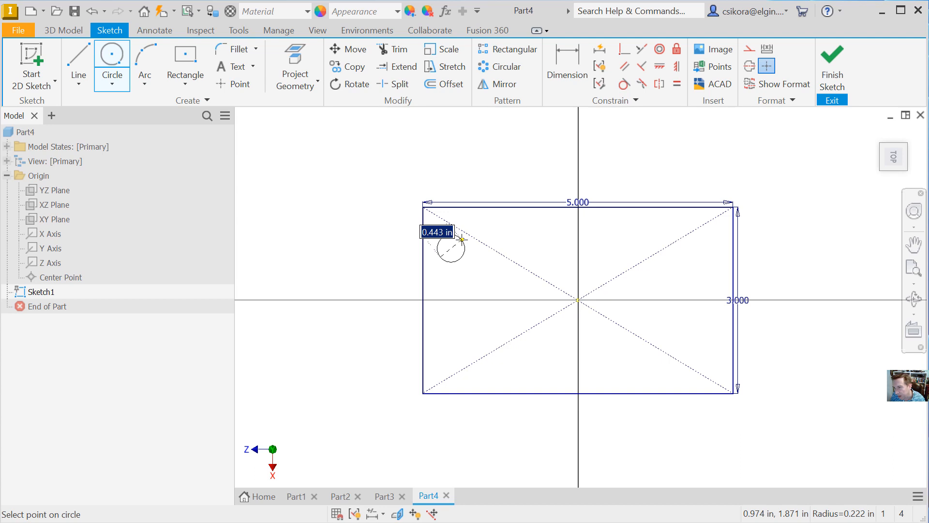
pyautogui.write('.')
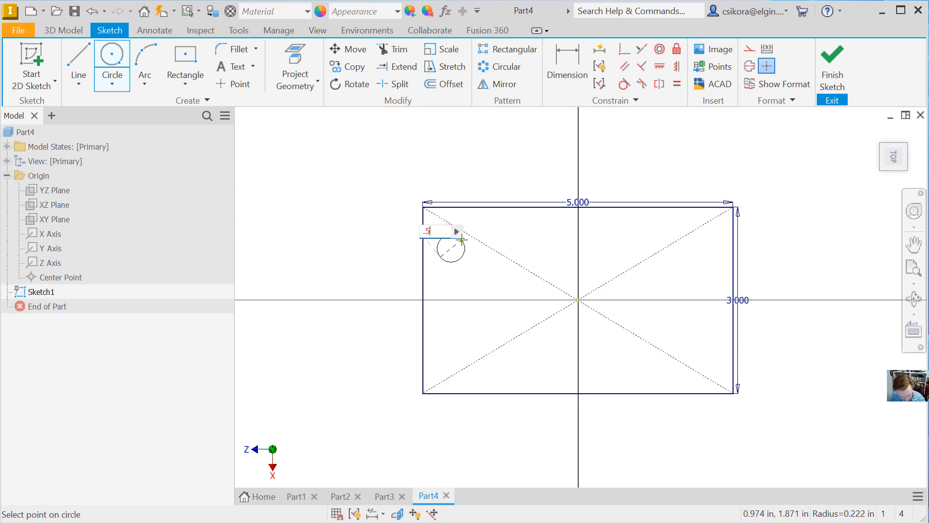
pyautogui.write('5')
pyautogui.press('Return')
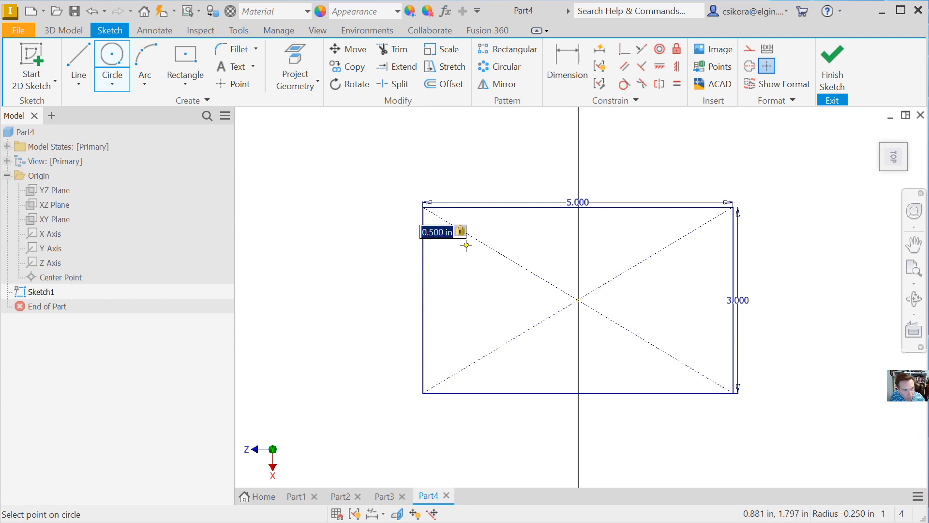
# Step: Dimension the circle's center 0.75 in from the rectangle's top edge
pyautogui.click(564, 63)
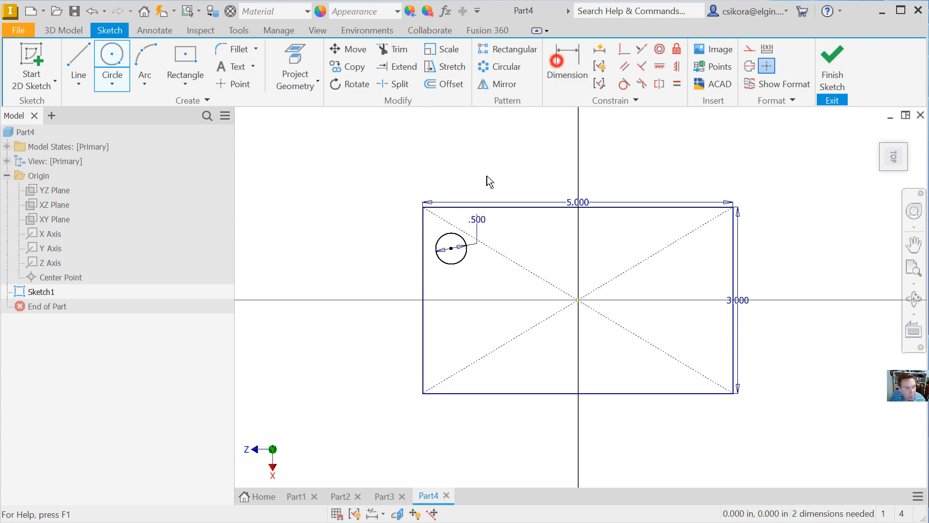
pyautogui.click(451, 248)
pyautogui.click(462, 208)
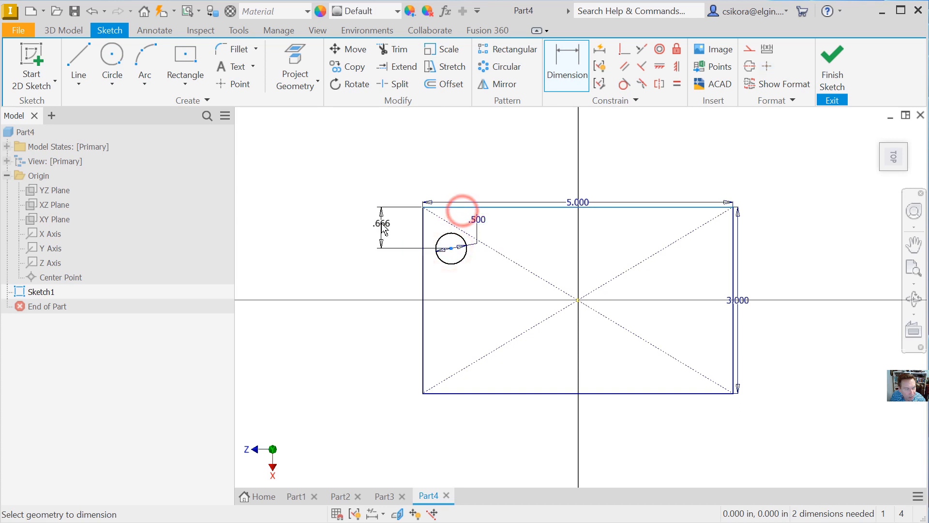
pyautogui.click(383, 226)
pyautogui.write('.')
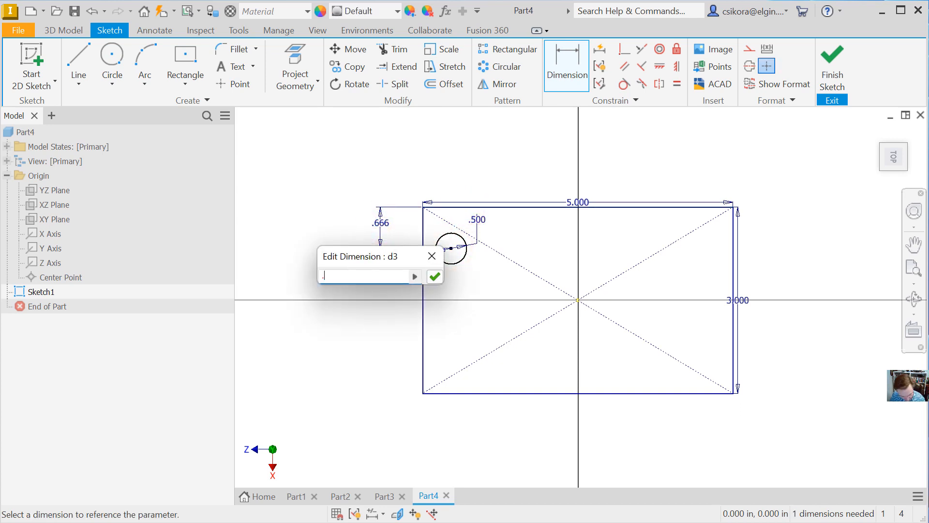
pyautogui.write('75')
pyautogui.press('Return')
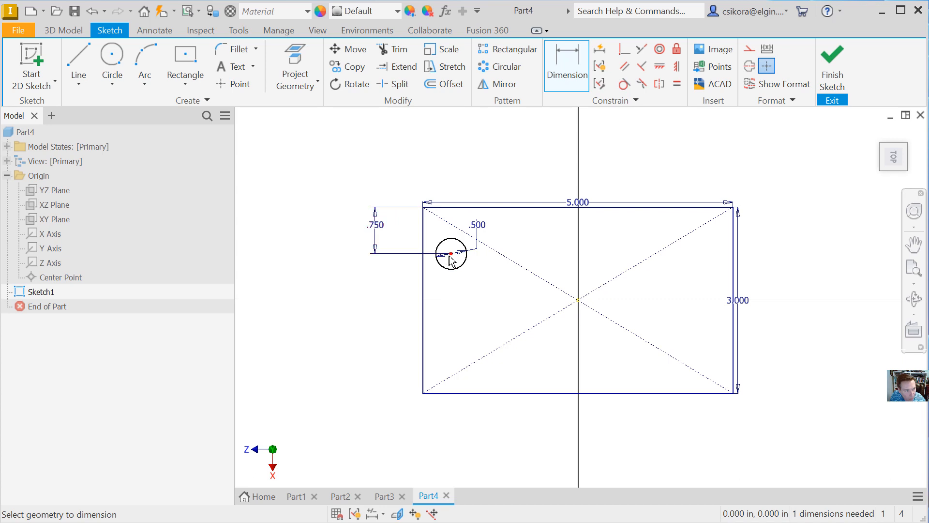
# Step: Dimension the circle's center 0.75 in from the rectangle's left edge and leave the Dimension command
pyautogui.click(451, 253)
pyautogui.click(422, 225)
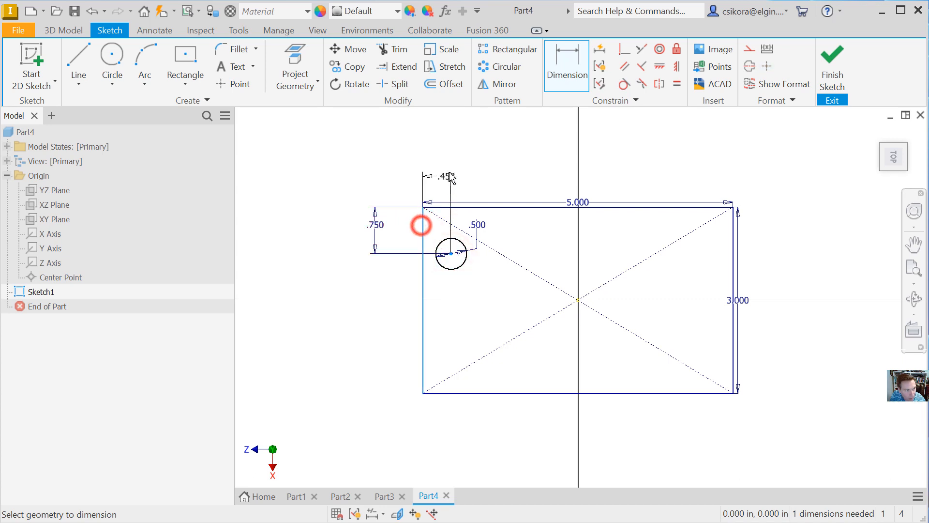
pyautogui.click(447, 171)
pyautogui.write('.')
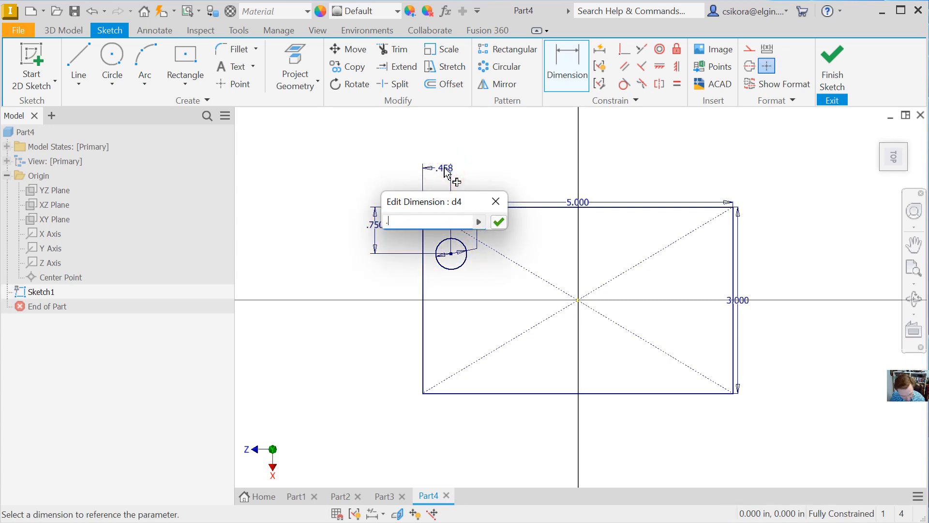
pyautogui.write('75')
pyautogui.press('Return')
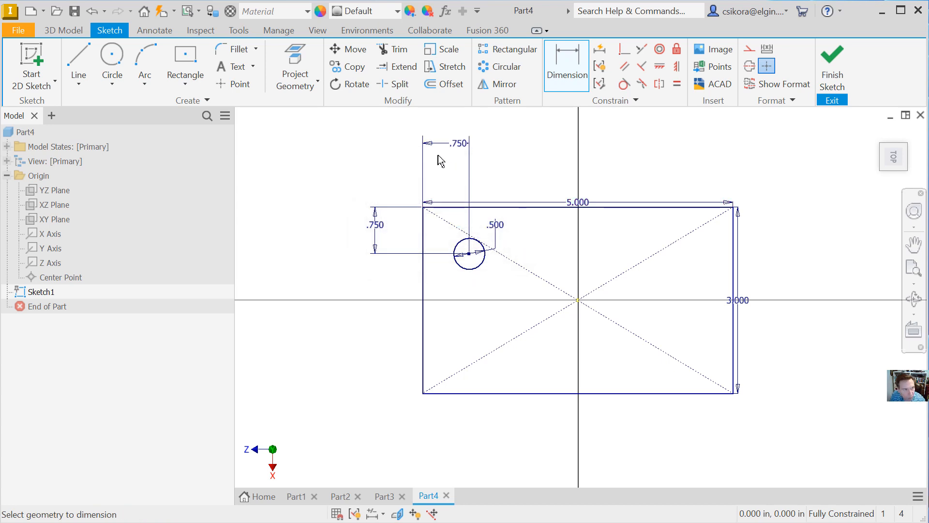
pyautogui.click(457, 143)
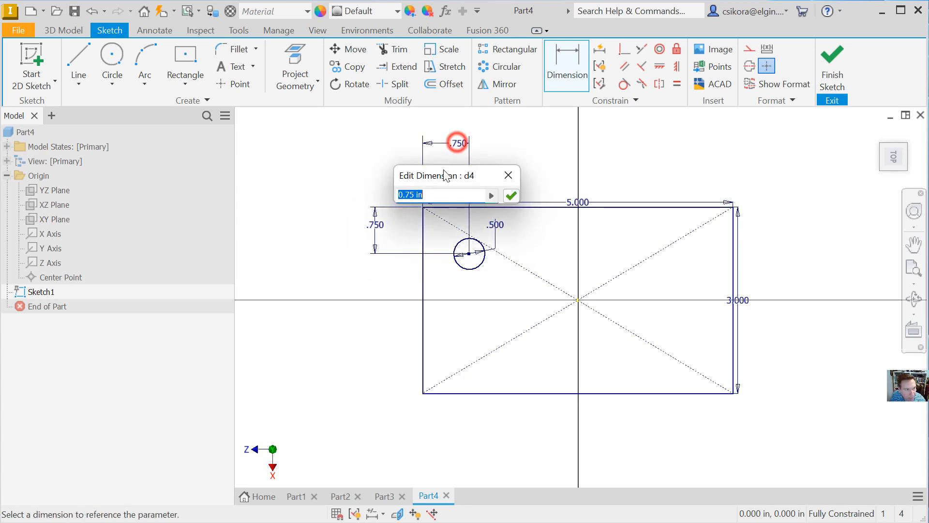
pyautogui.click(508, 175)
pyautogui.press('Escape')
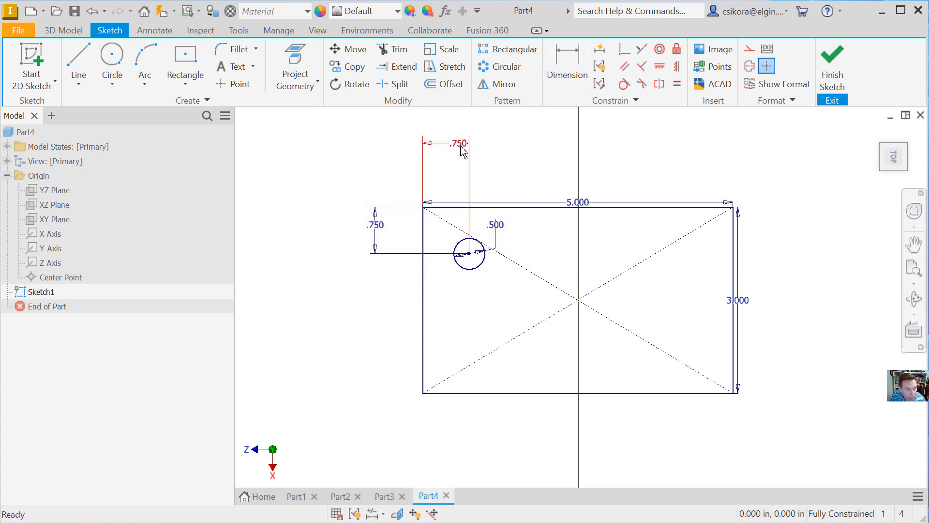
# Step: Rearrange the circle's location and diameter dimensions and the rectangle's 5 in and 3 in dimensions neatly outside the outline
pyautogui.moveTo(459, 146); pyautogui.dragTo(449, 190)
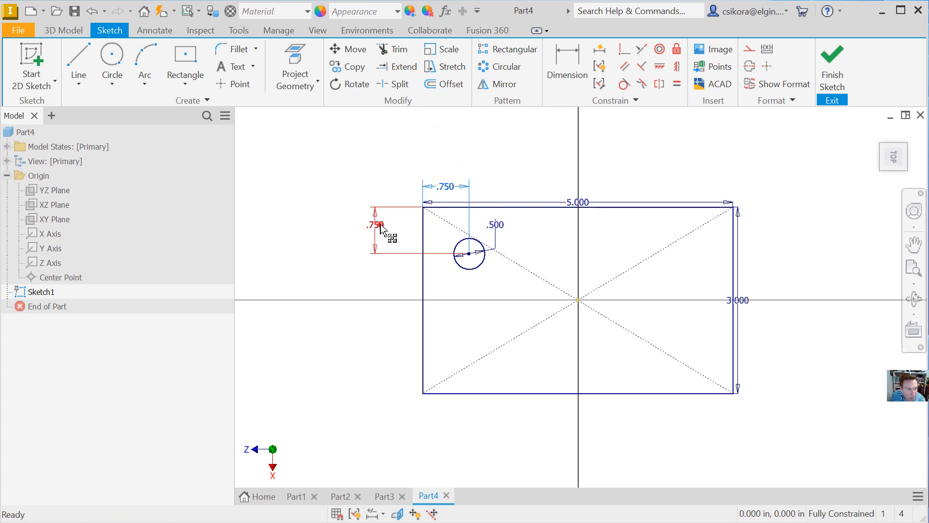
pyautogui.moveTo(377, 224); pyautogui.dragTo(399, 231)
pyautogui.moveTo(578, 202); pyautogui.dragTo(581, 163)
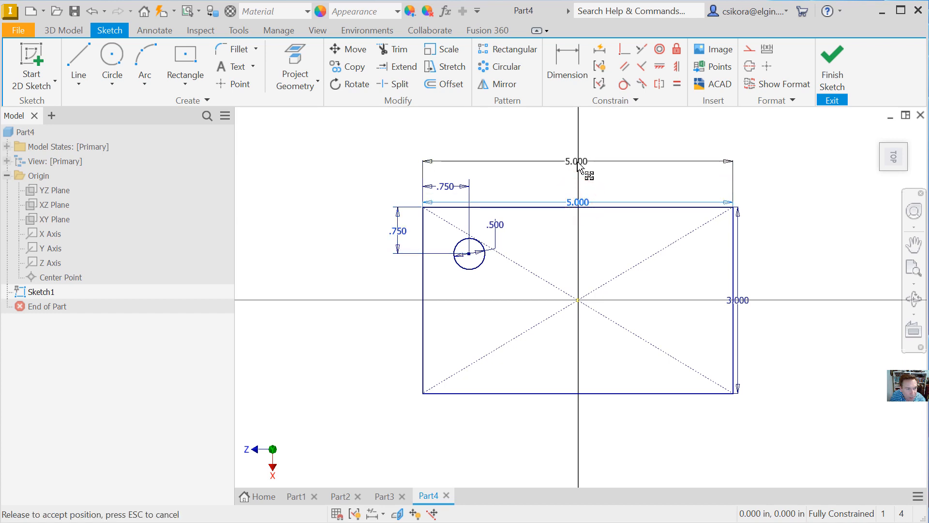
pyautogui.click(520, 181)
pyautogui.moveTo(491, 226); pyautogui.dragTo(407, 190)
pyautogui.click(352, 190)
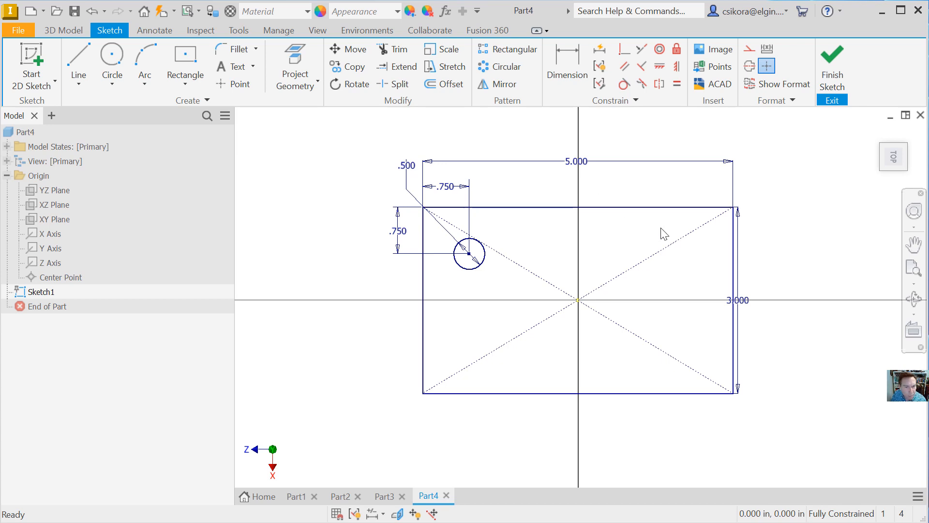
pyautogui.moveTo(736, 300); pyautogui.dragTo(770, 318)
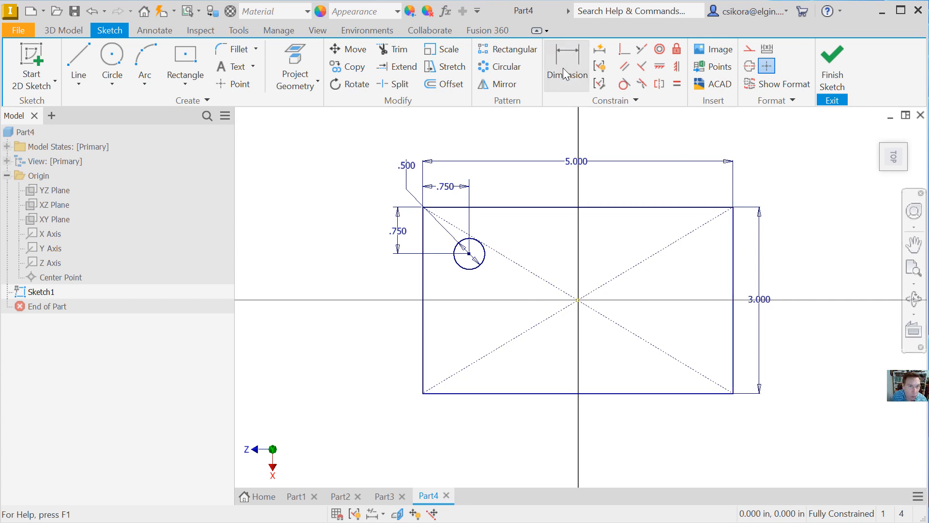
# Step: Draw a vertical line about 1.24 in long from just below the rectangle's top edge down to the origin
pyautogui.click(80, 58)
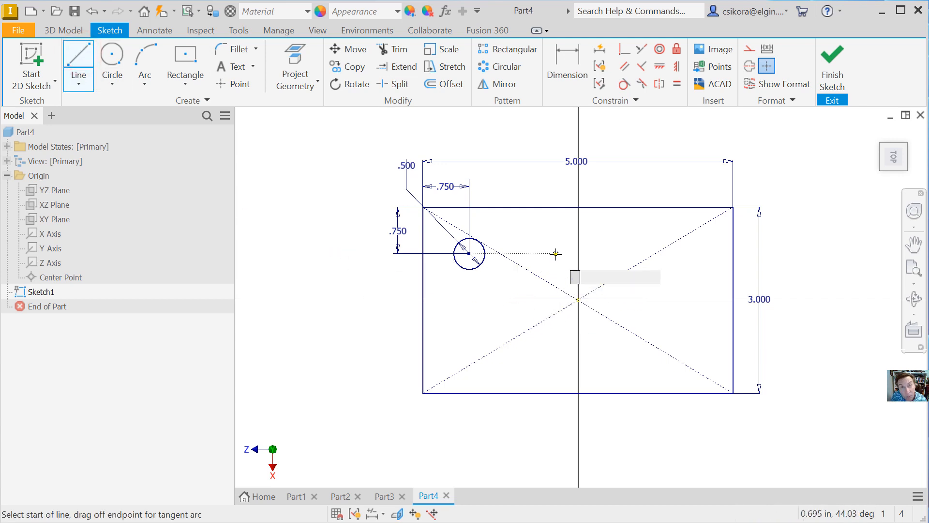
pyautogui.click(579, 222)
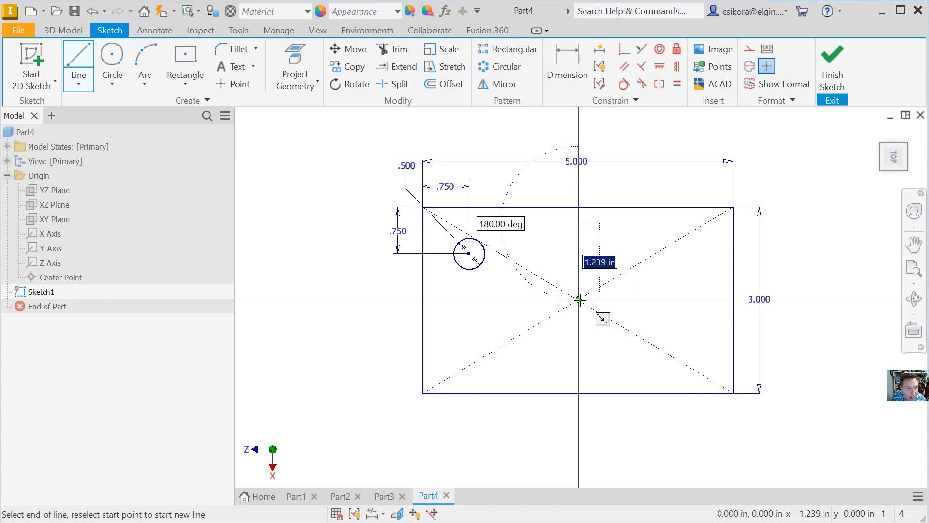
pyautogui.click(579, 300)
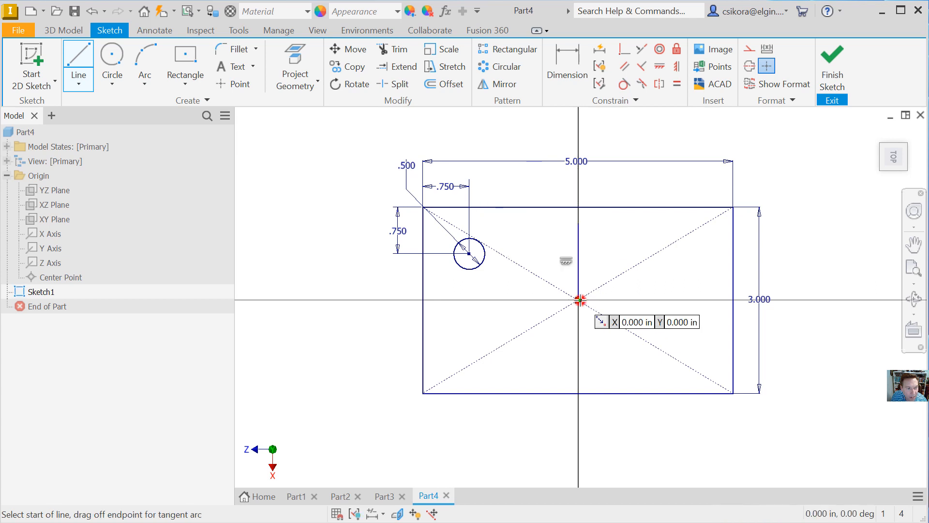
pyautogui.click(459, 300)
pyautogui.press('Escape')
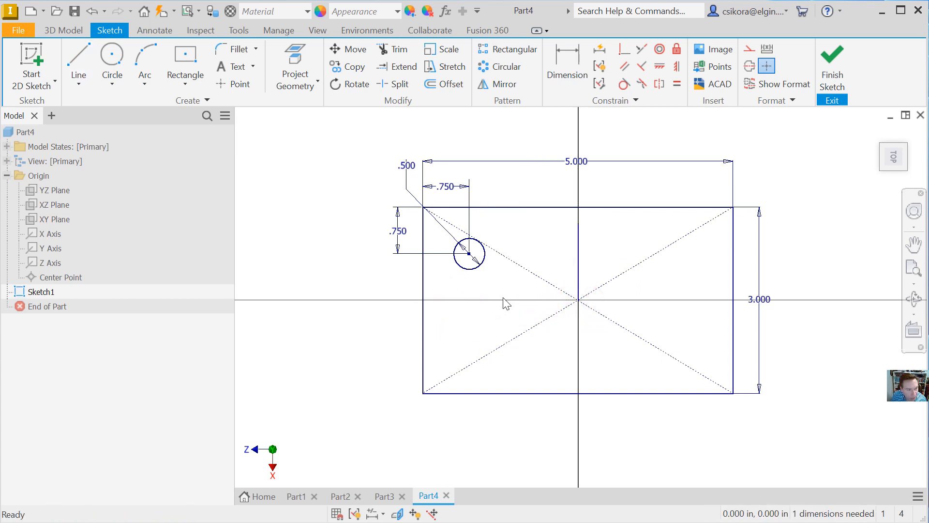
pyautogui.click(578, 242)
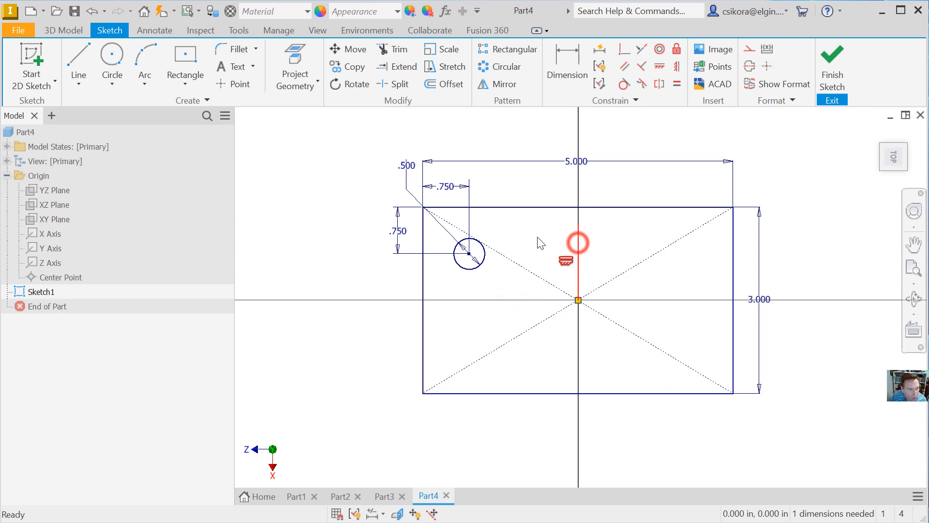
# Step: Draw a horizontal line about 2 in long from the origin toward the rectangle's left edge
pyautogui.click(79, 63)
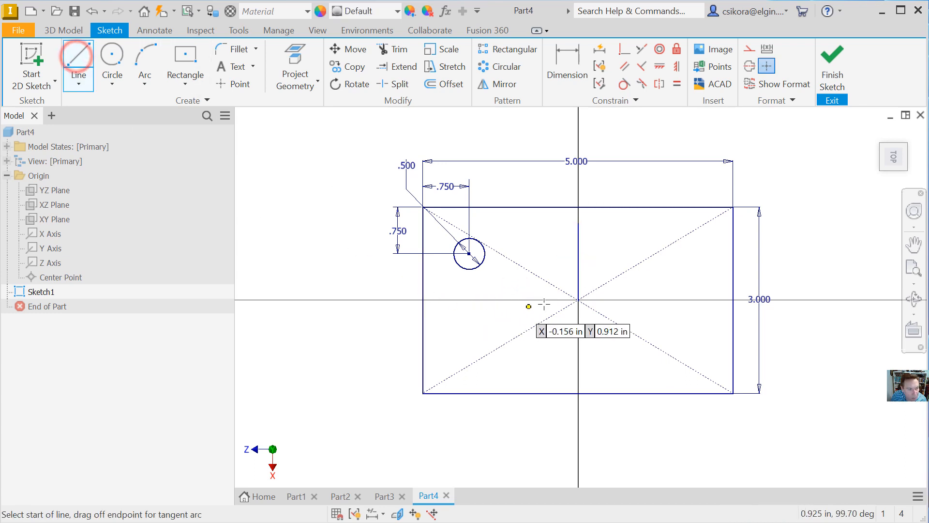
pyautogui.click(578, 300)
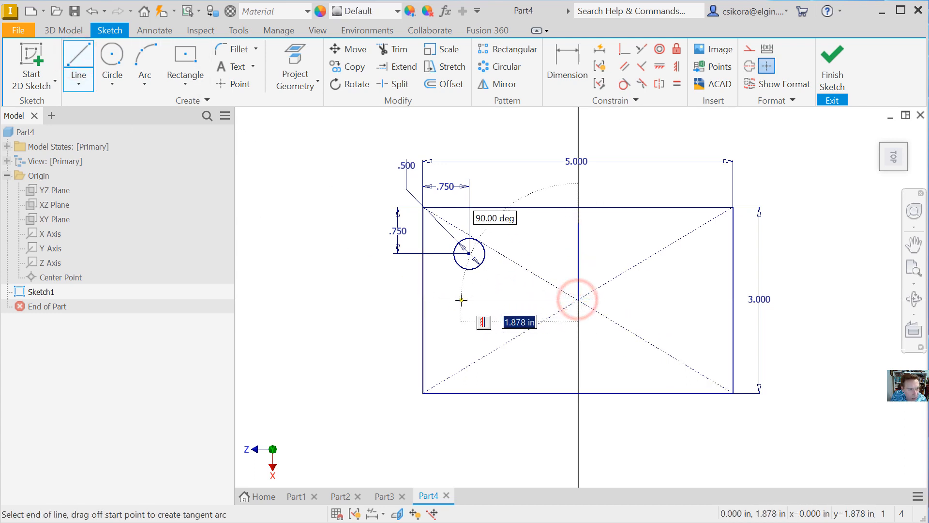
pyautogui.click(454, 298)
pyautogui.press('Escape')
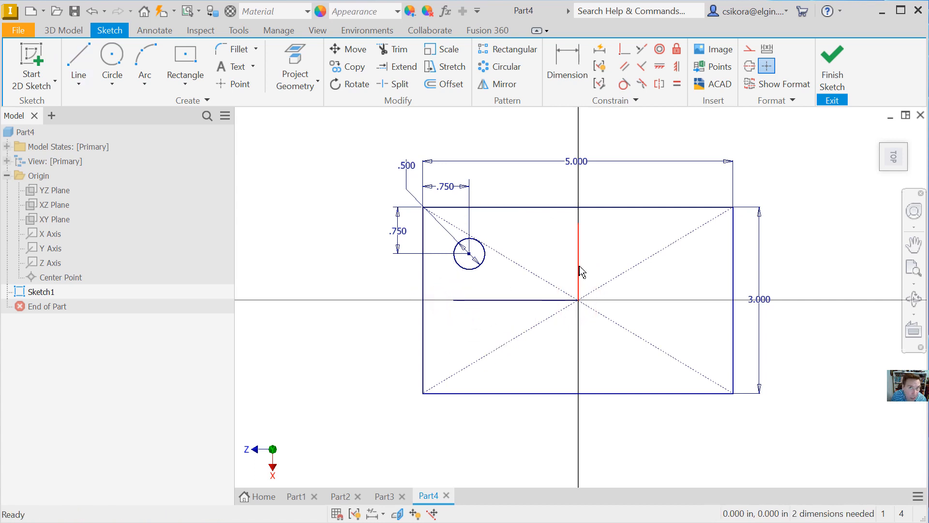
# Step: Convert the vertical and horizontal lines at the origin to centerlines
pyautogui.click(579, 265)
pyautogui.keyDown('ctrl'); pyautogui.click(536, 298); pyautogui.keyUp('ctrl')
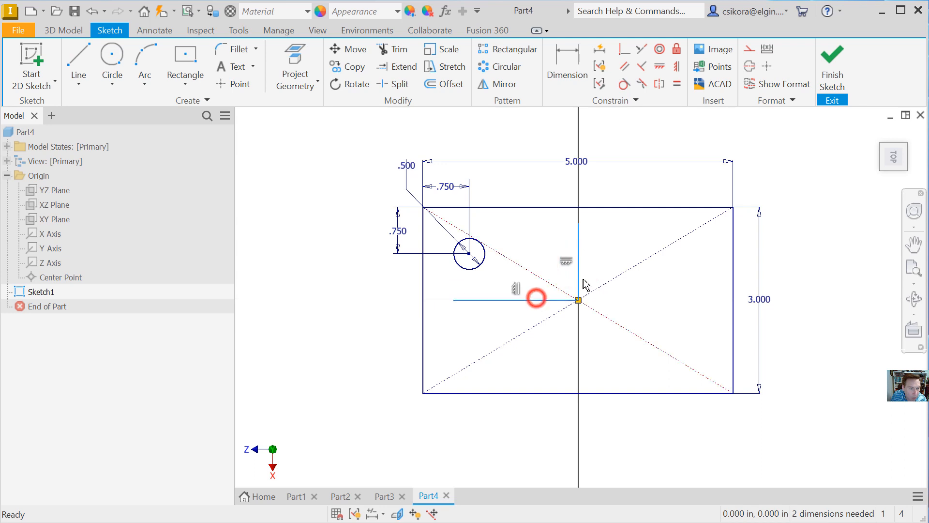
pyautogui.click(749, 67)
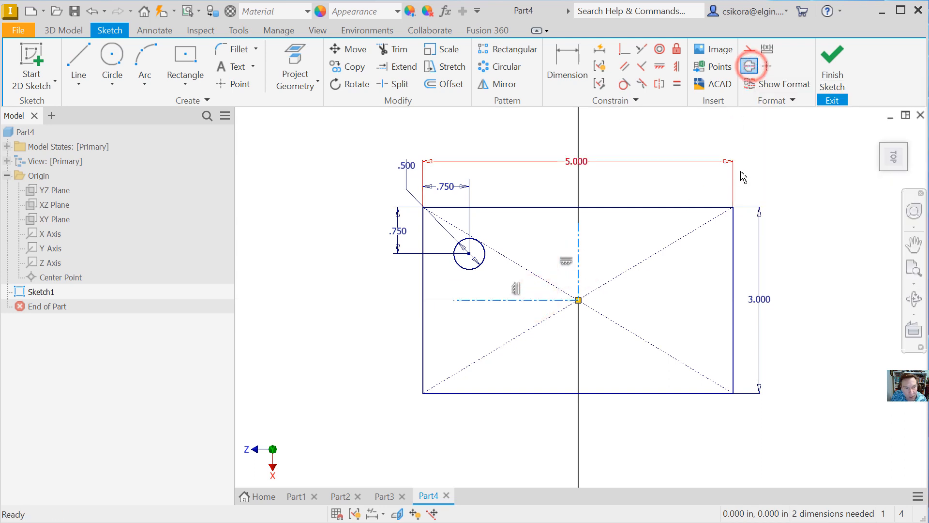
pyautogui.click(809, 367)
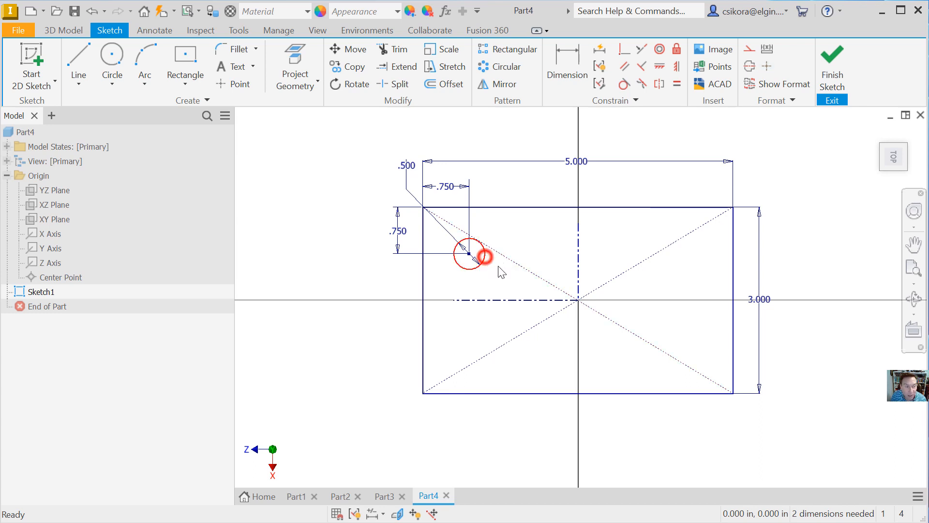
# Step: Mirror the 0.5 in circle about the vertical centerline to the other side of the rectangle
pyautogui.click(485, 261)
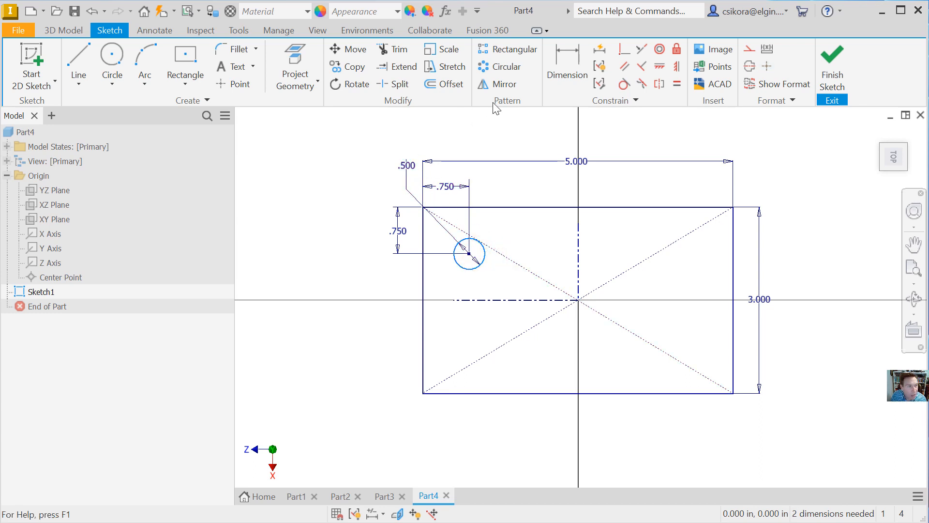
pyautogui.click(501, 85)
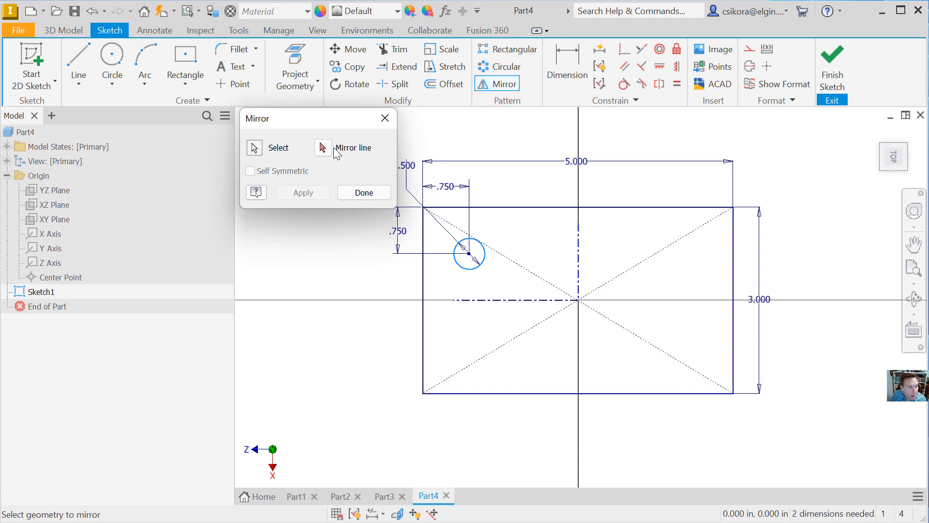
pyautogui.click(323, 149)
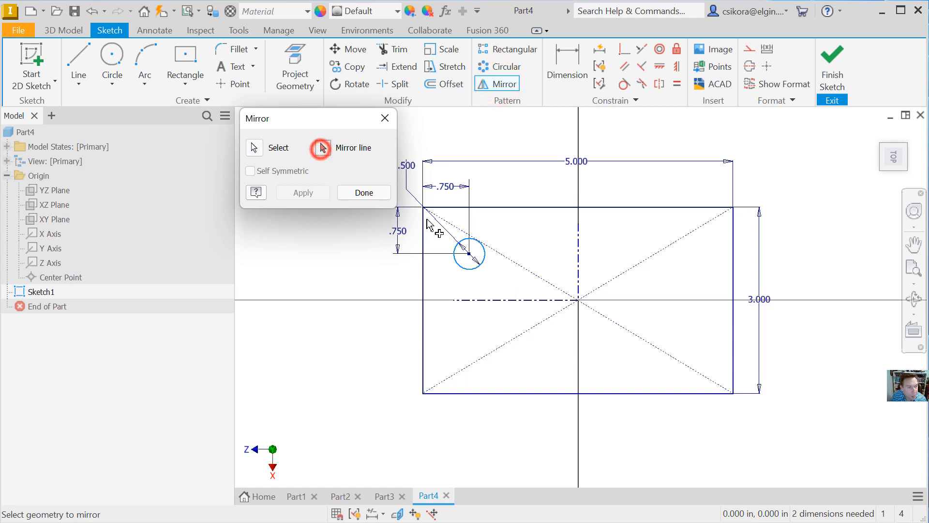
pyautogui.click(577, 266)
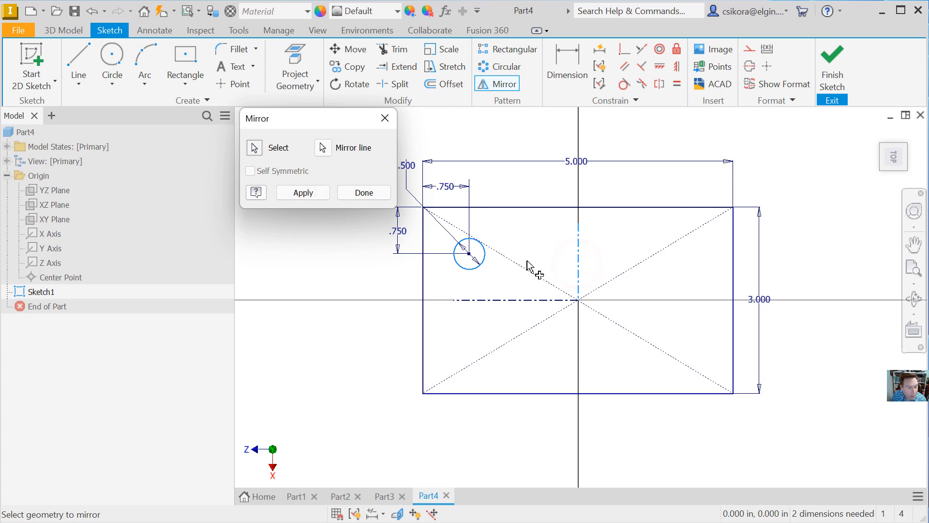
pyautogui.click(312, 193)
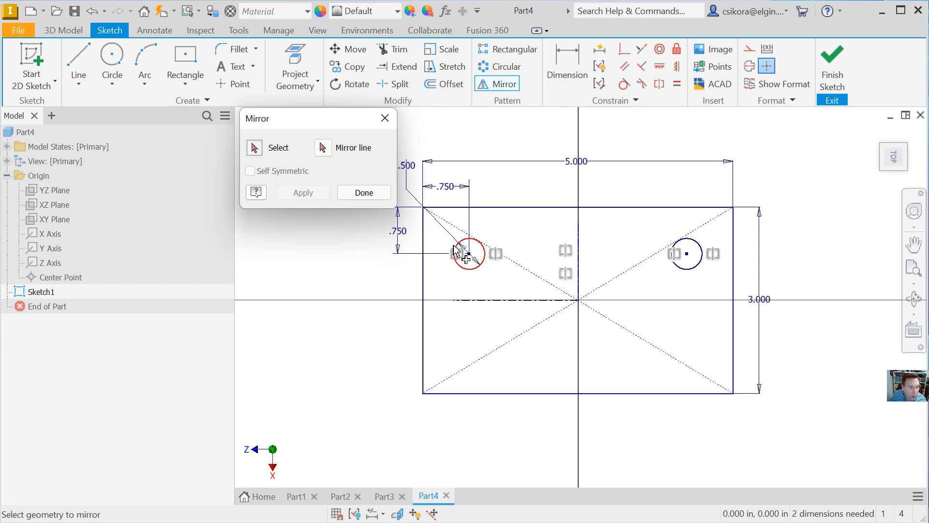
# Step: Mirror the two upper circles about the horizontal centerline to the lower half of the rectangle, and finish the Mirror command
pyautogui.click(255, 148)
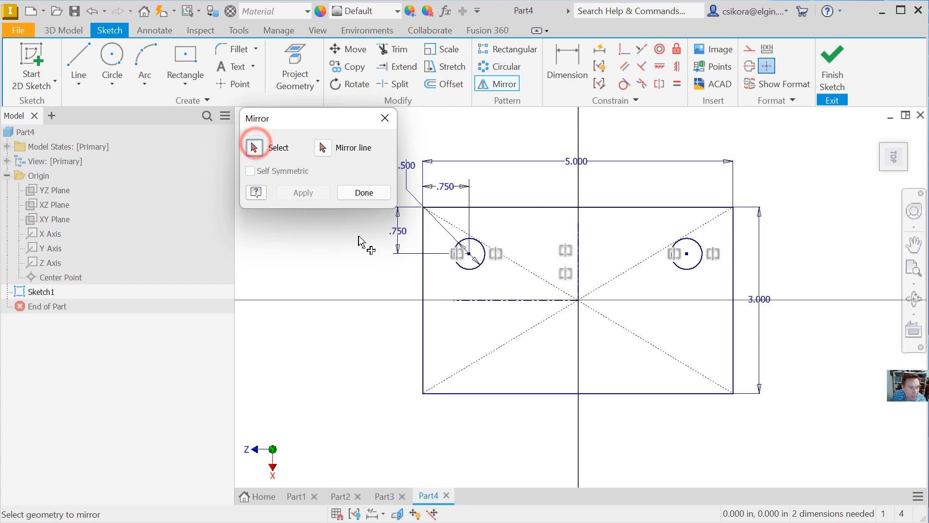
pyautogui.click(467, 270)
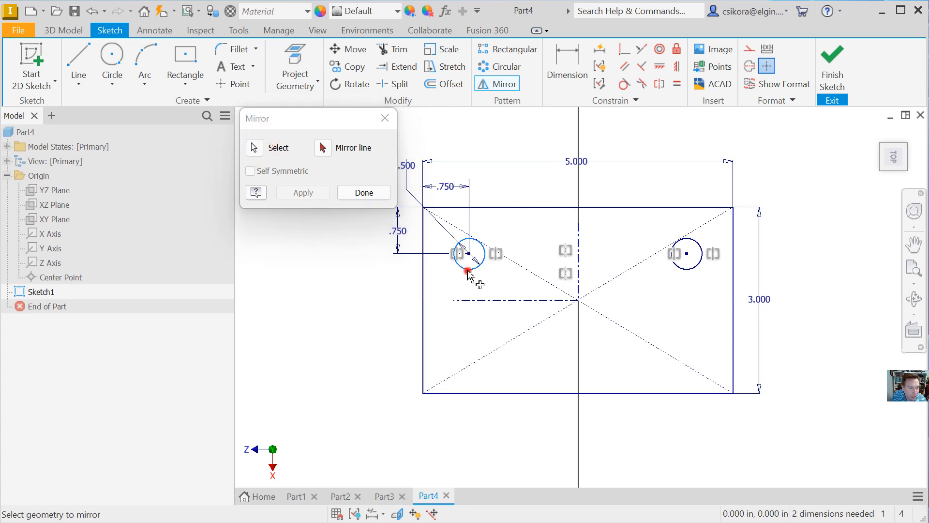
pyautogui.click(680, 266)
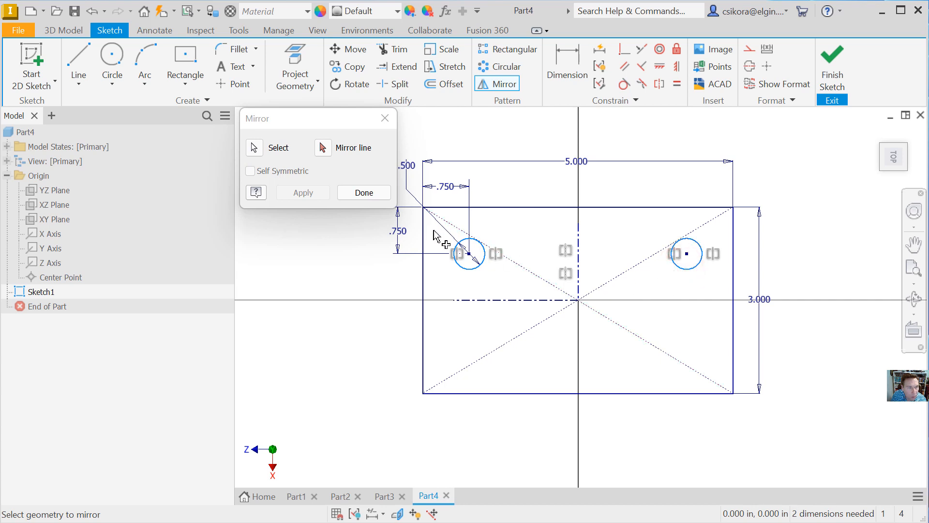
pyautogui.moveTo(434, 230)
pyautogui.mouseDown()
pyautogui.moveTo(628, 279)
pyautogui.moveTo(715, 286)
pyautogui.mouseUp()
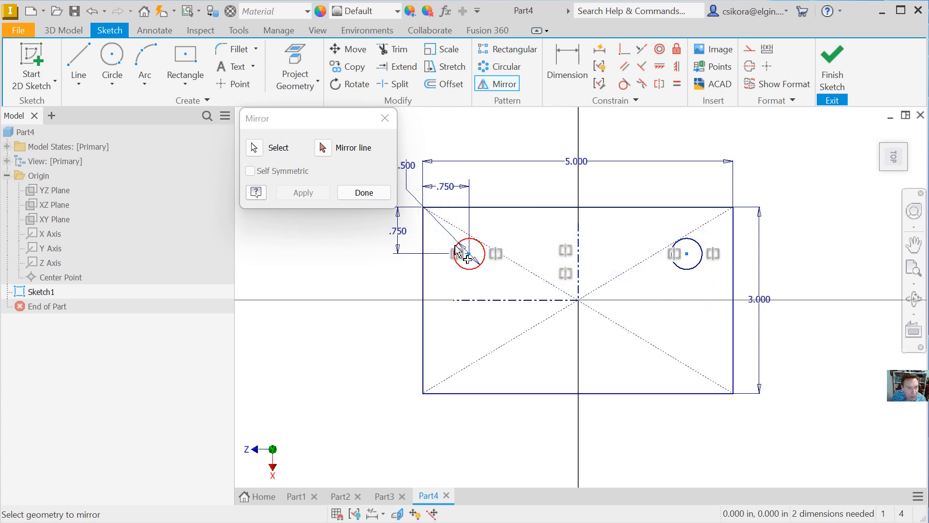
pyautogui.moveTo(429, 226); pyautogui.dragTo(709, 290)
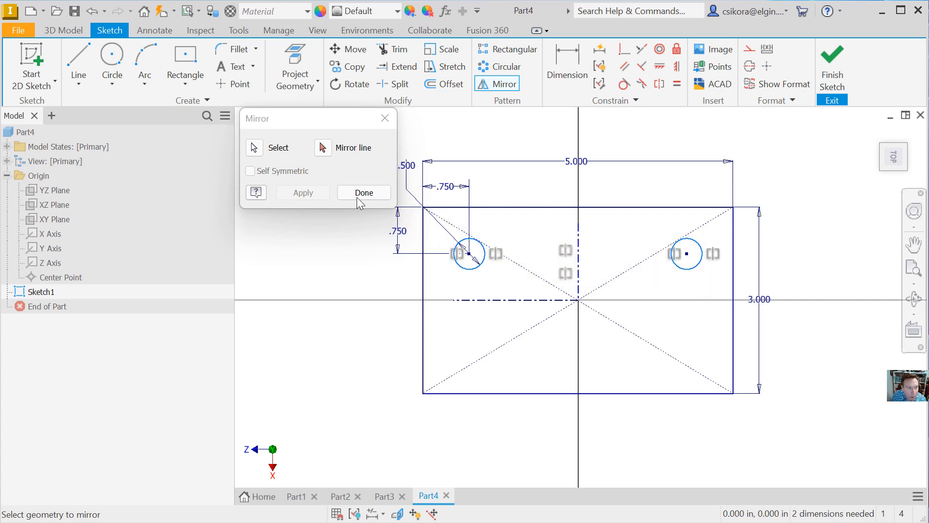
pyautogui.click(322, 147)
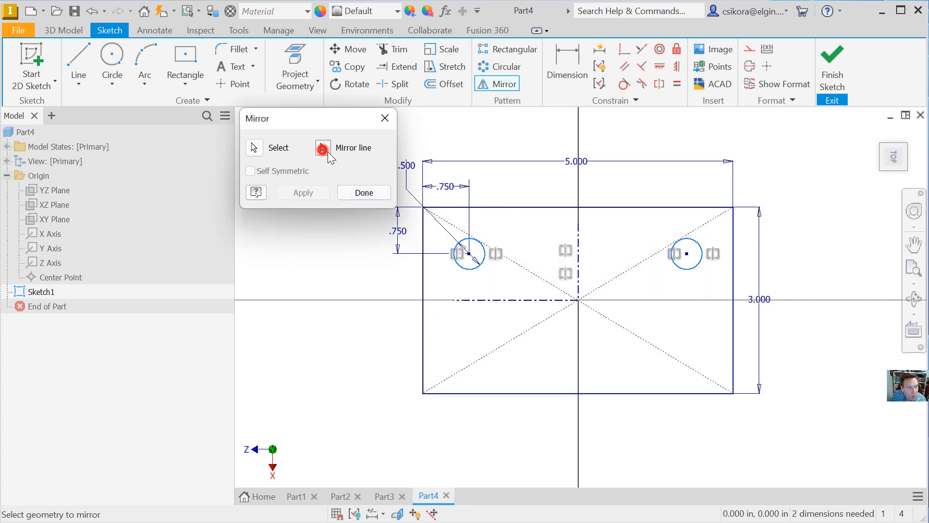
pyautogui.click(497, 300)
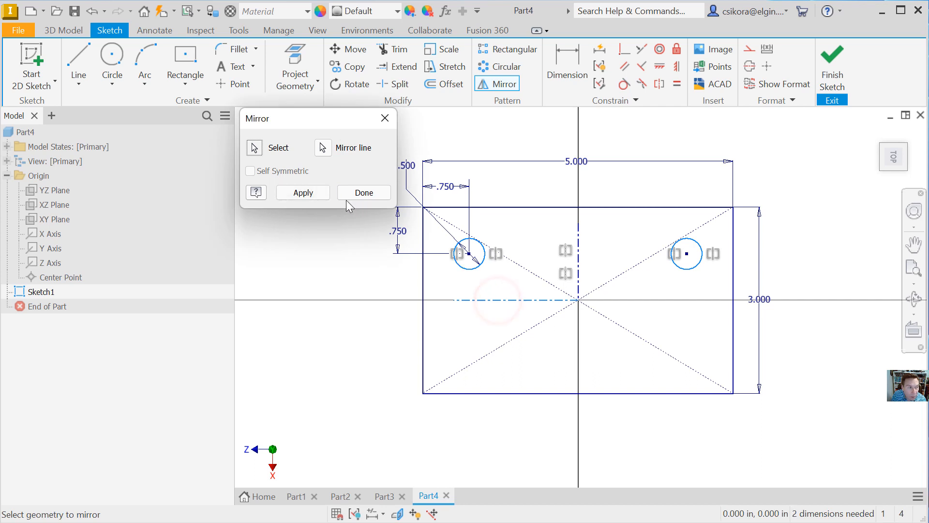
pyautogui.click(311, 192)
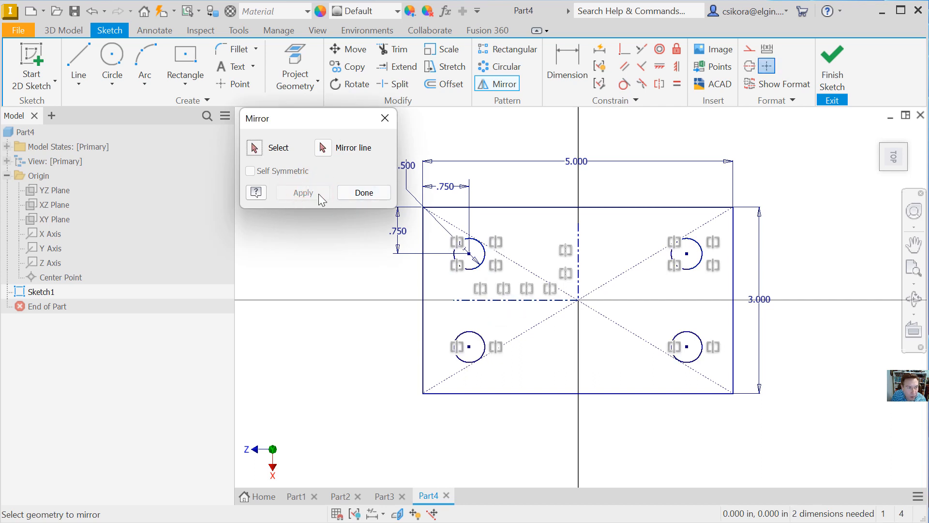
pyautogui.click(378, 190)
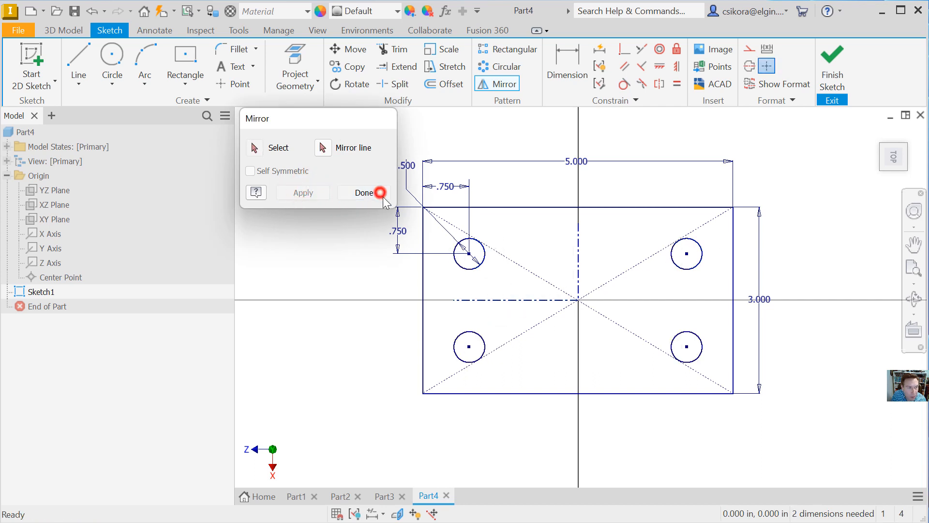
# Step: Try 1.5 in for the original circle's horizontal location dimension, and undo that change
pyautogui.doubleClick(446, 186)
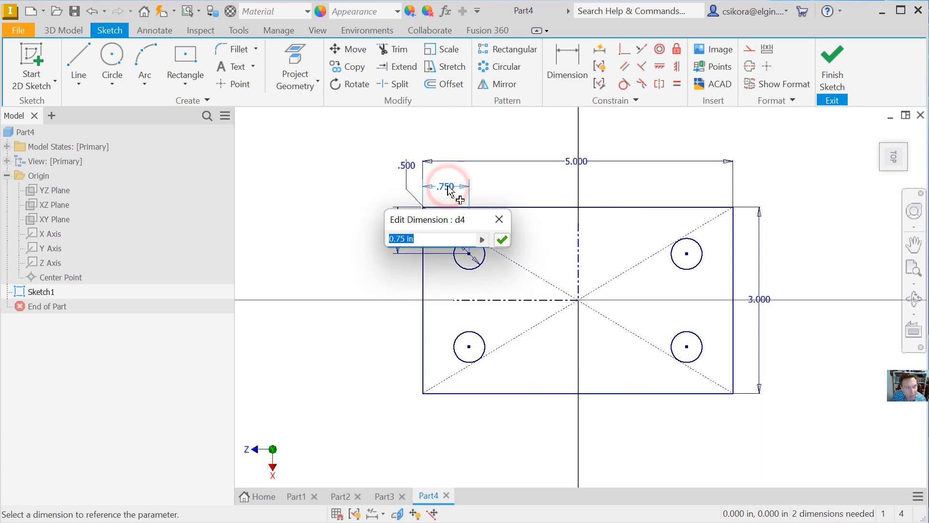
pyautogui.write('1.5')
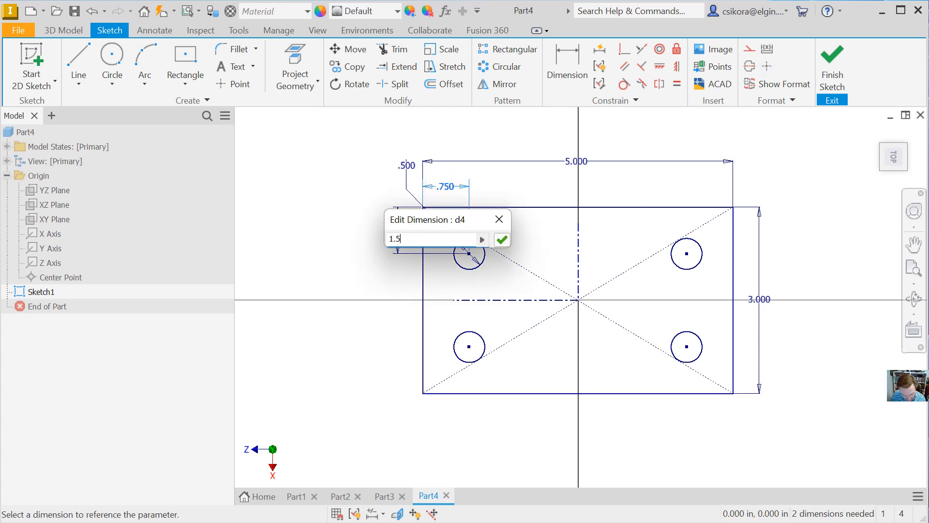
pyautogui.press('Return')
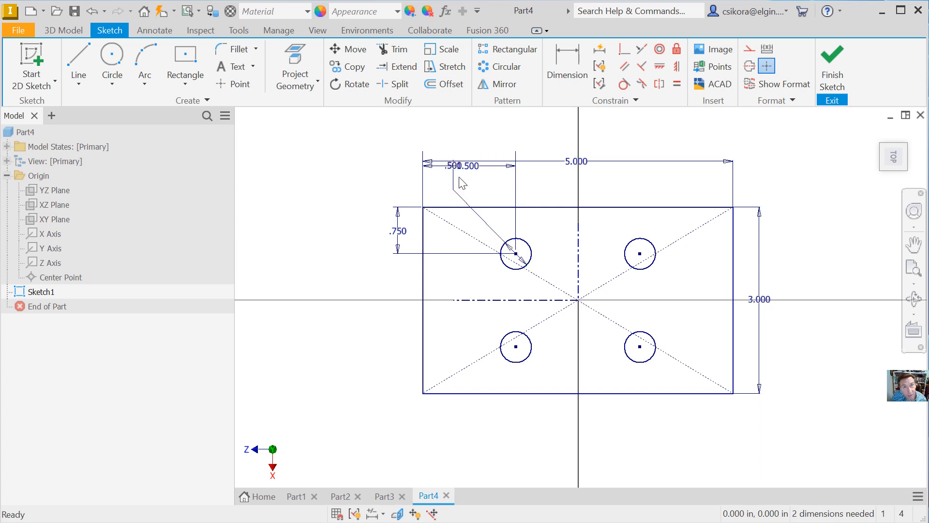
pyautogui.hotkey('ctrl', 'z')
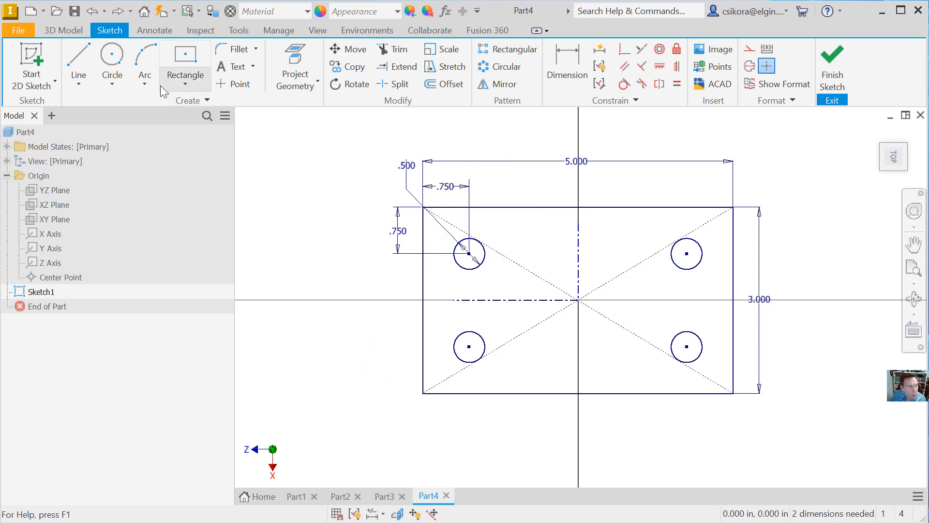
# Step: Finish the base sketch and extrude the rectangular profile around the four circles 0.5 in upward
pyautogui.click(831, 72)
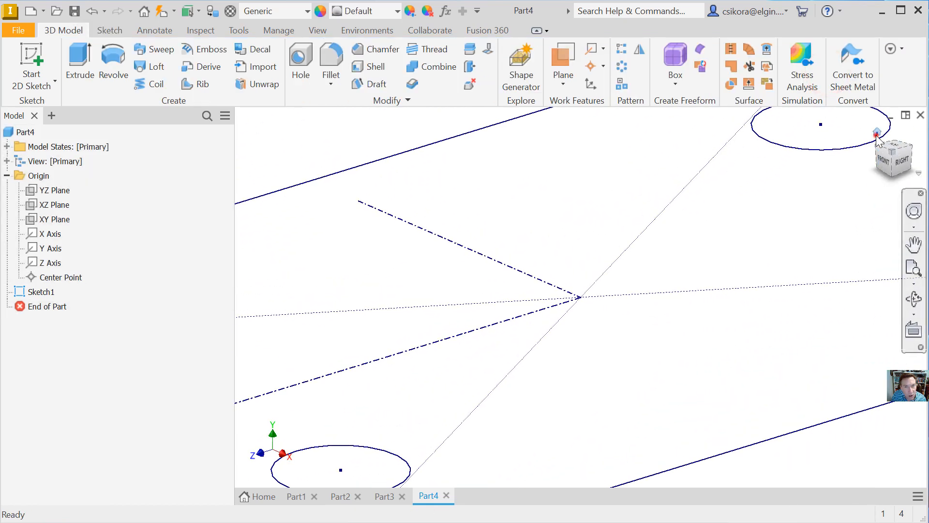
pyautogui.click(876, 135)
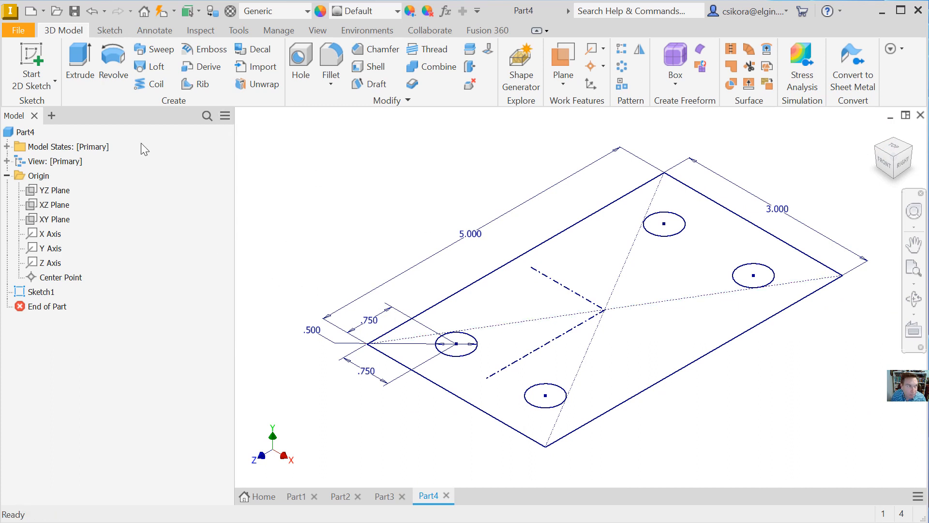
pyautogui.click(79, 62)
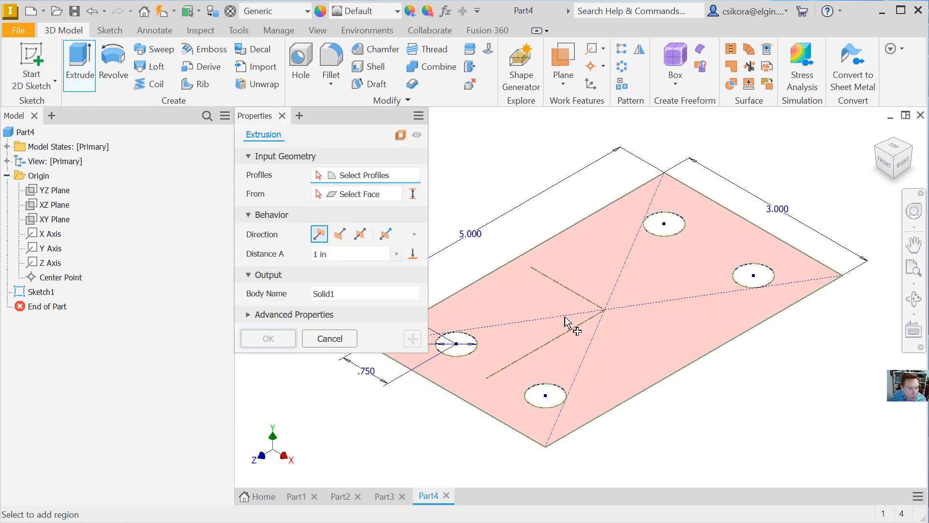
pyautogui.click(641, 342)
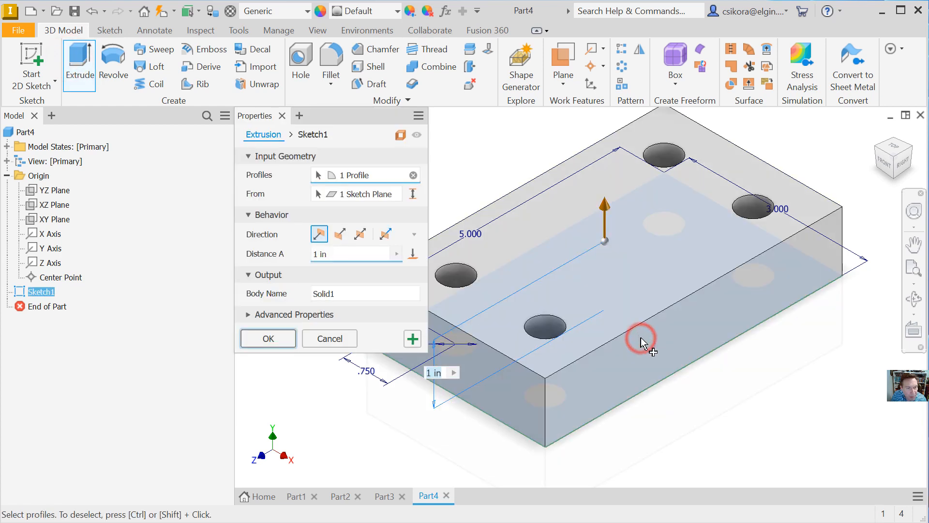
pyautogui.click(318, 255)
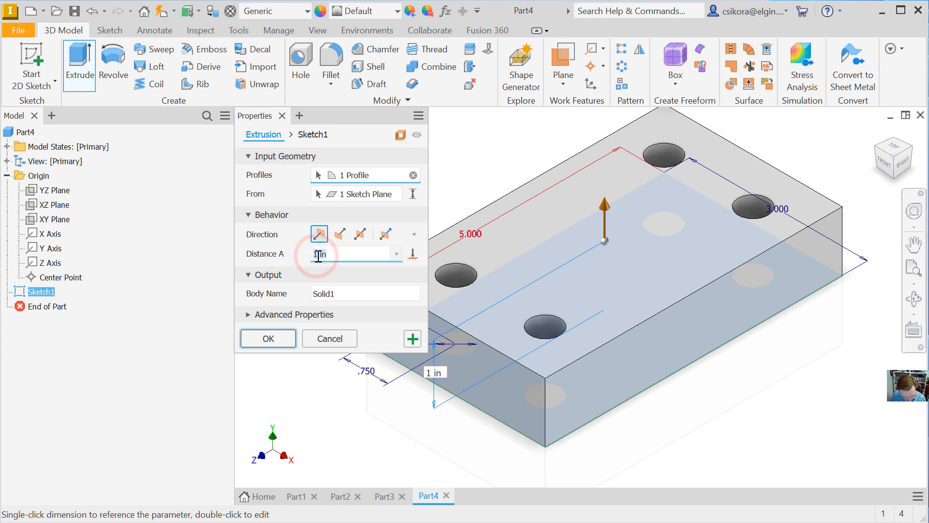
pyautogui.write('.5')
pyautogui.press('Return')
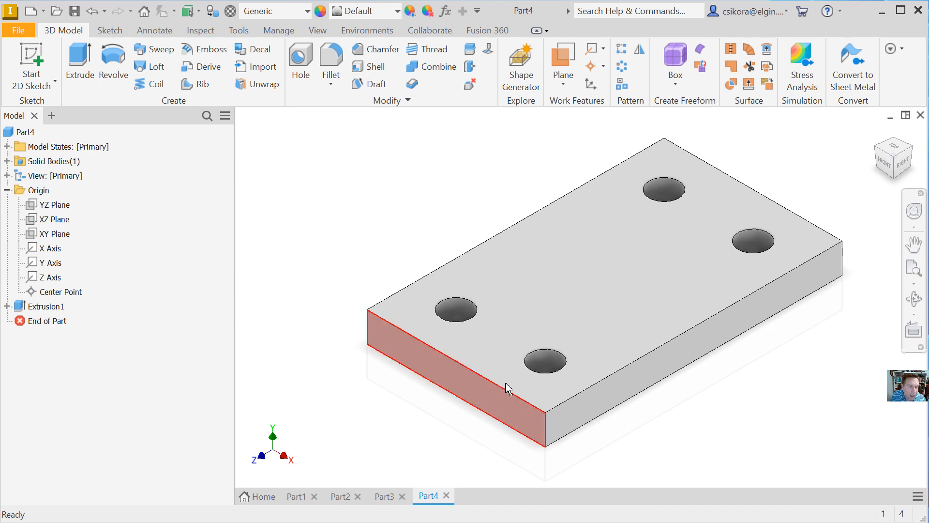
# Step: Edit the base extrusion and set its distance to 1.5 in
pyautogui.click(611, 301)
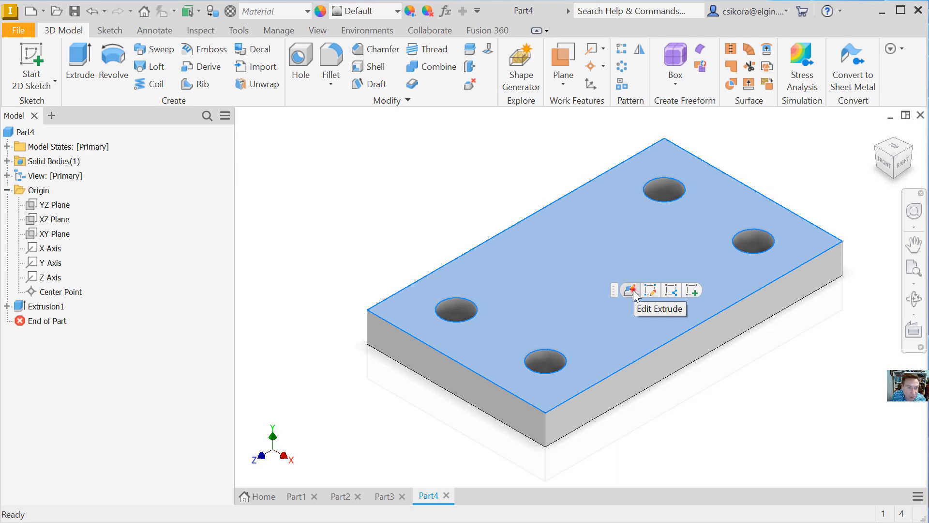
pyautogui.click(632, 290)
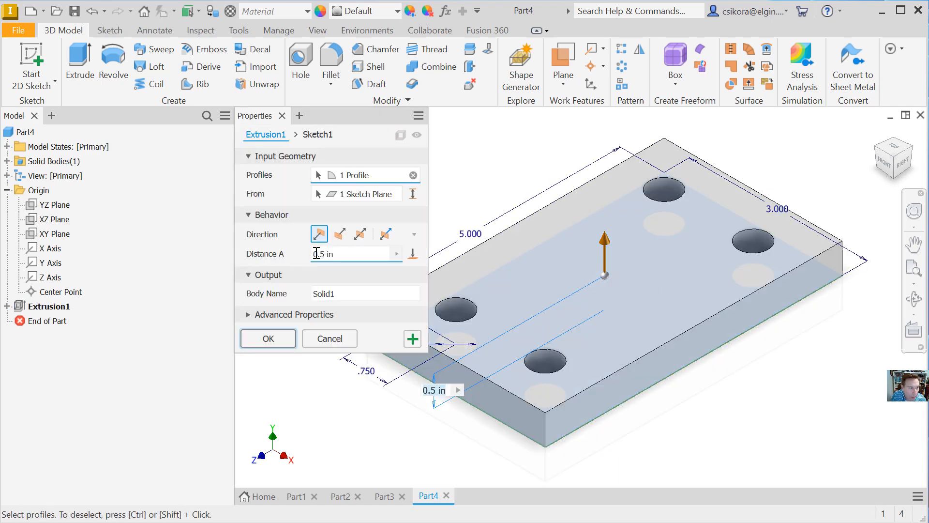
pyautogui.click(317, 253)
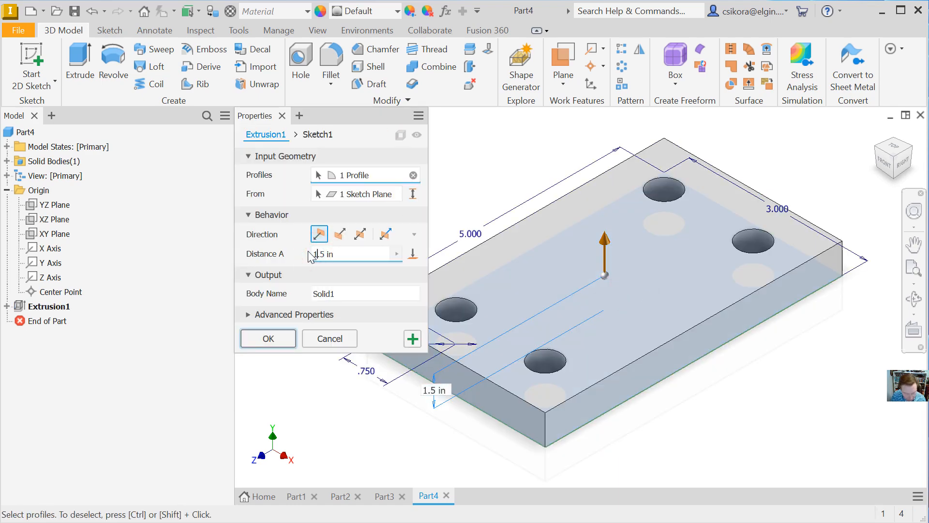
pyautogui.press('Return')
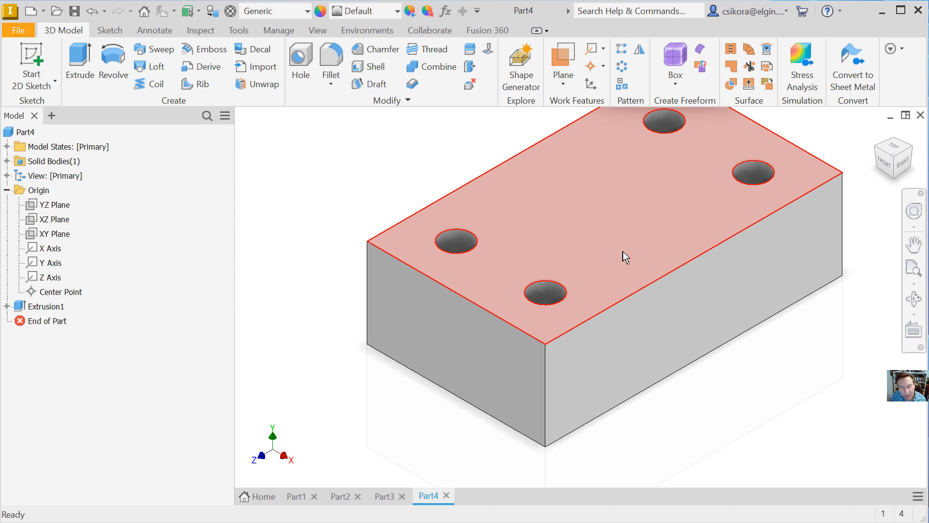
# Step: Sketch a 3 x 1.5 in center rectangle at the origin on the block's top face, spanning its full width, and finish the sketch
pyautogui.moveTo(622, 257)
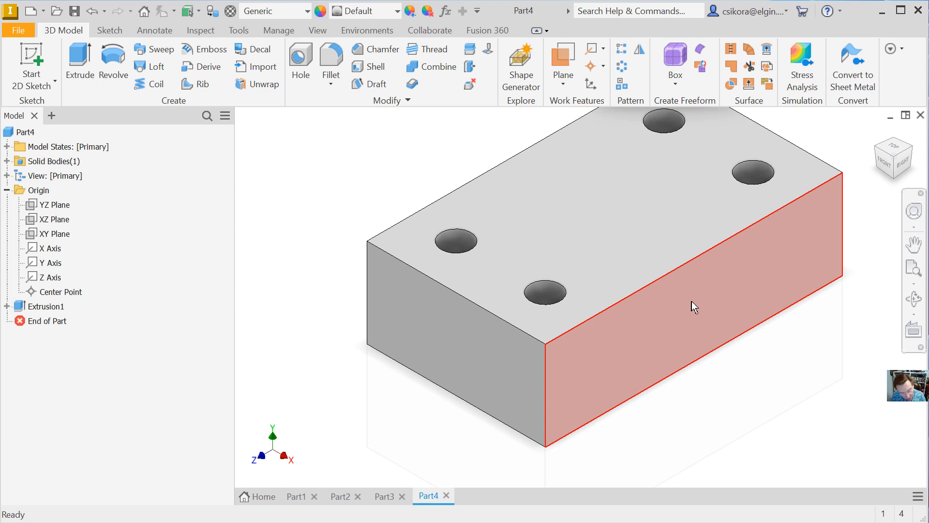
pyautogui.moveTo(691, 302)
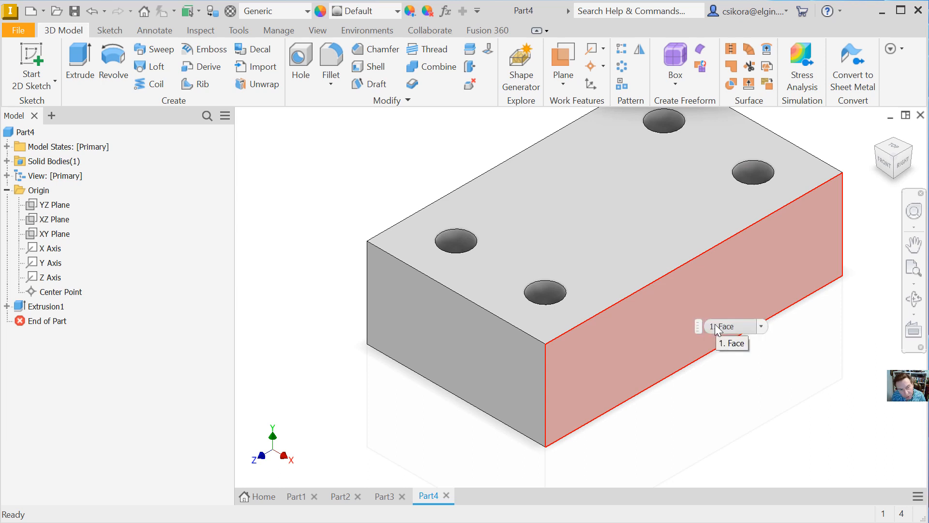
pyautogui.click(612, 199)
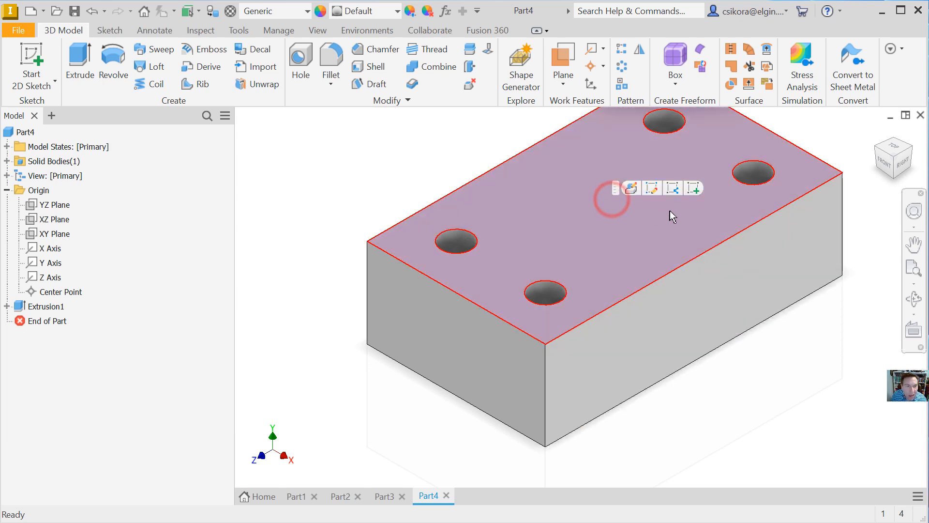
pyautogui.click(693, 187)
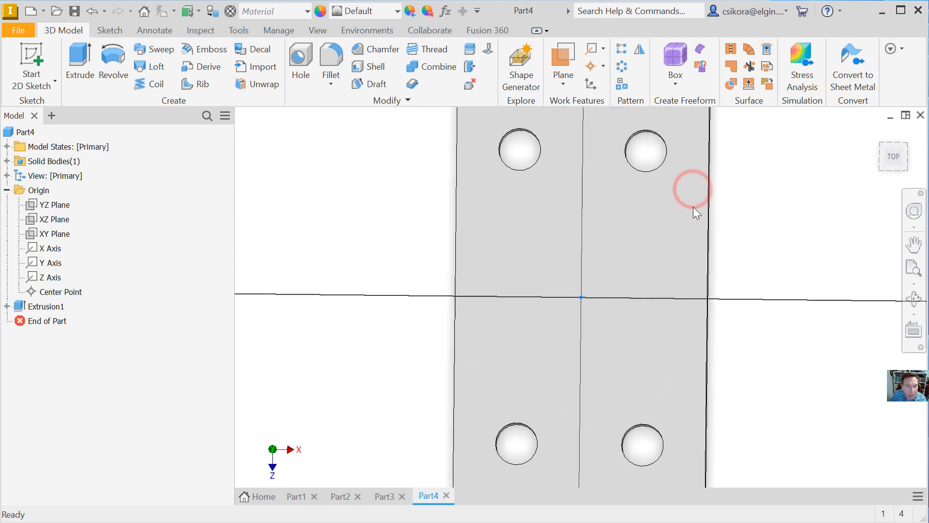
pyautogui.click(185, 55)
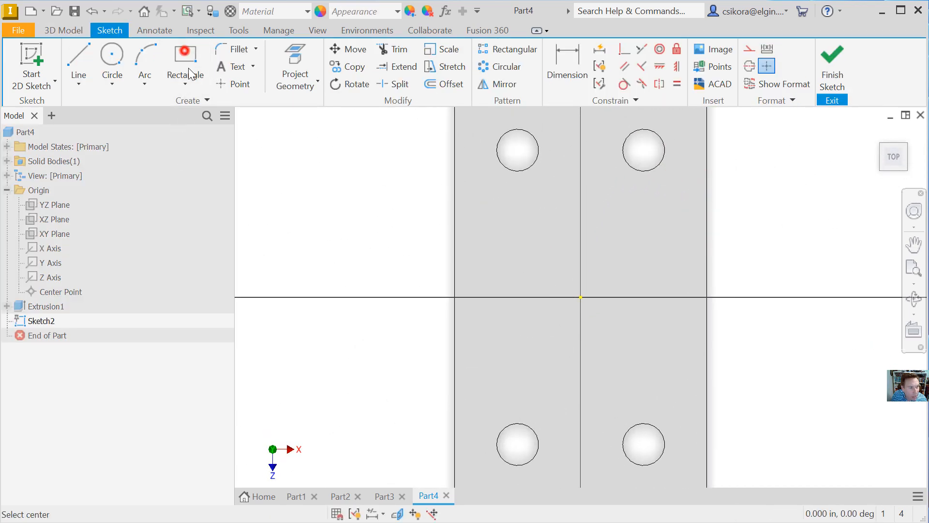
pyautogui.click(580, 297)
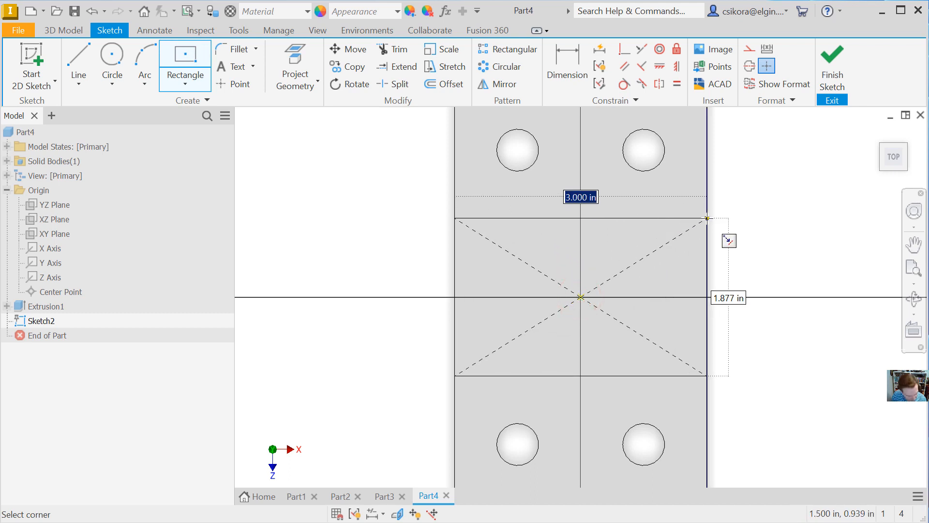
pyautogui.press('Tab')
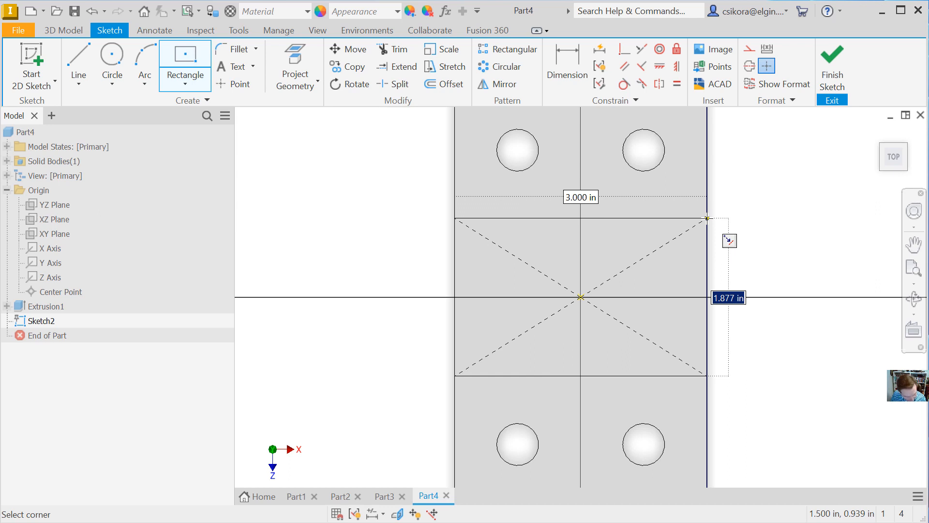
pyautogui.write('1.5')
pyautogui.press('Return')
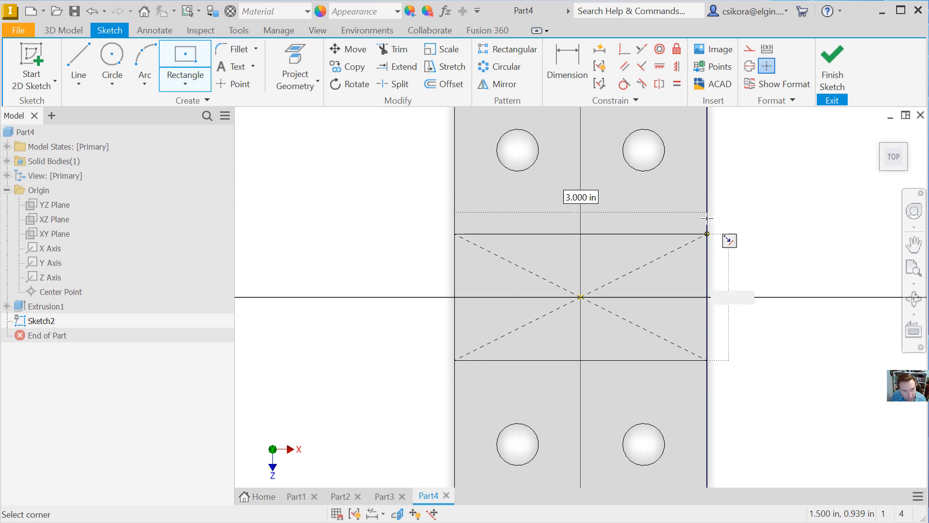
pyautogui.click(832, 82)
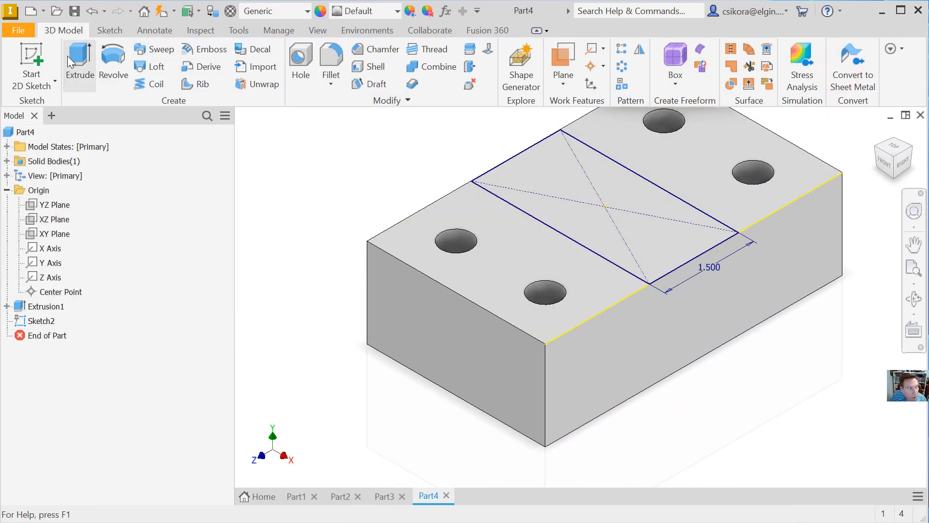
# Step: Extrude the rectangle 1 in downward as a cut to form the groove across the block
pyautogui.click(74, 62)
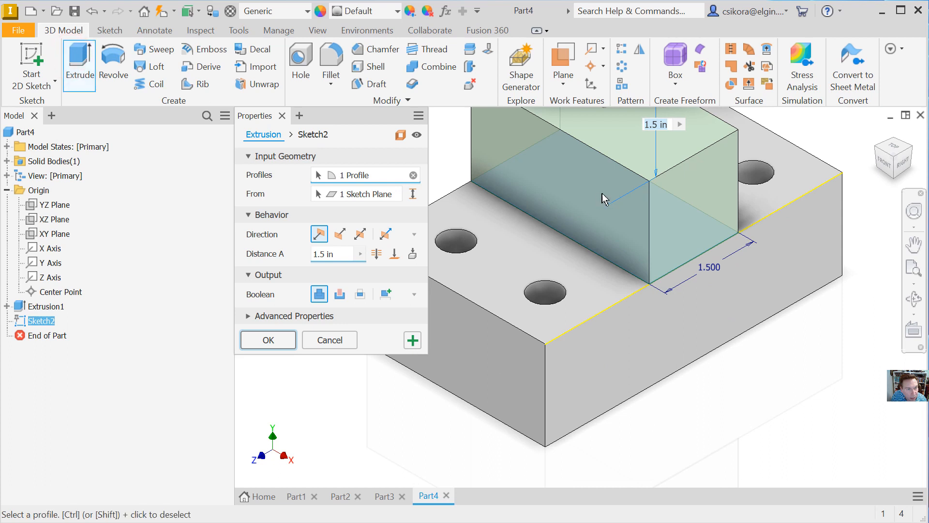
pyautogui.write('1')
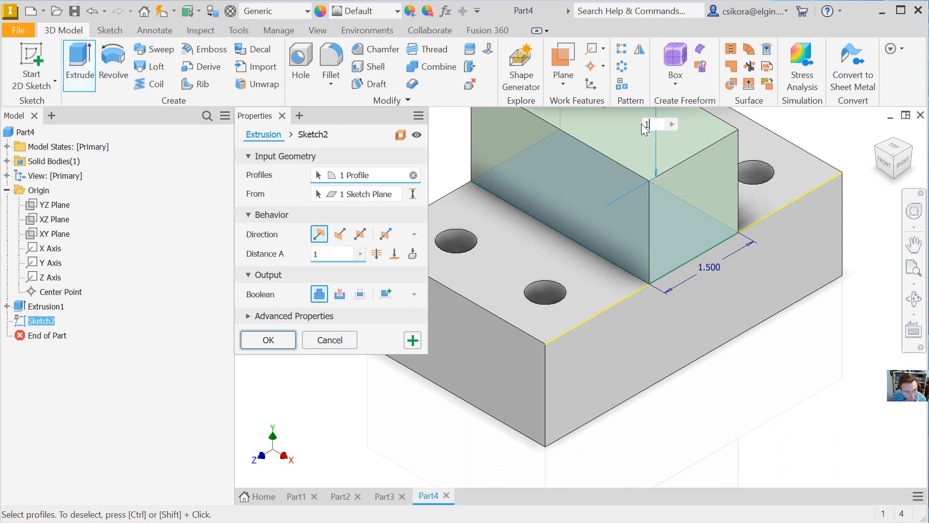
pyautogui.click(339, 235)
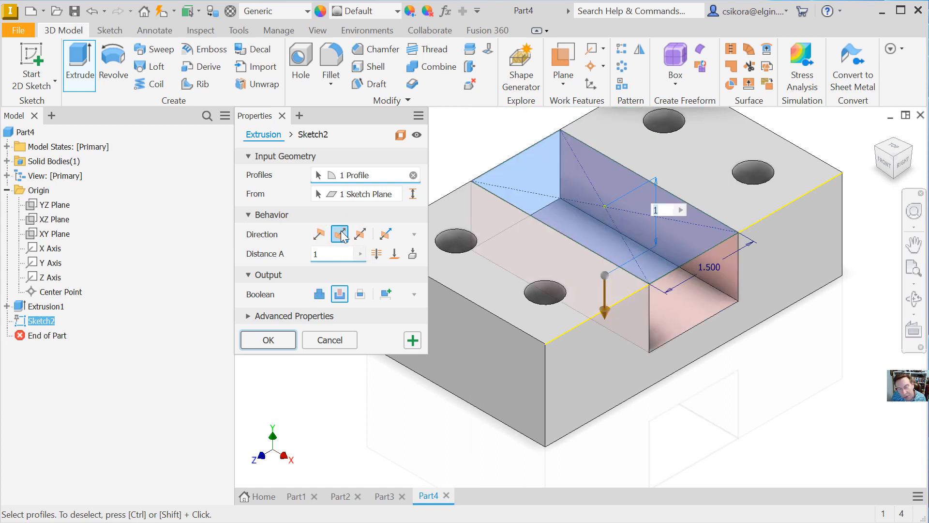
pyautogui.click(269, 340)
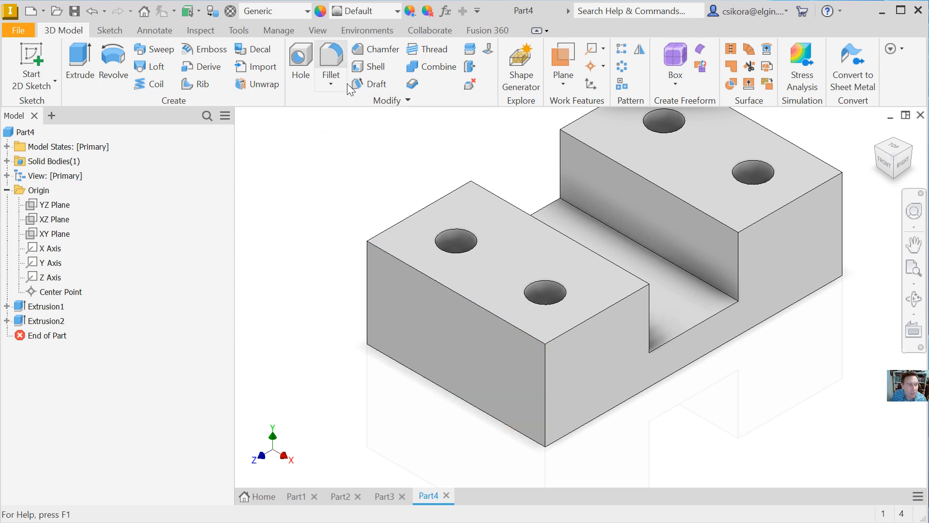
# Step: Fillet the four vertical outer corner edges of the block with a 0.75 in radius
pyautogui.click(546, 382)
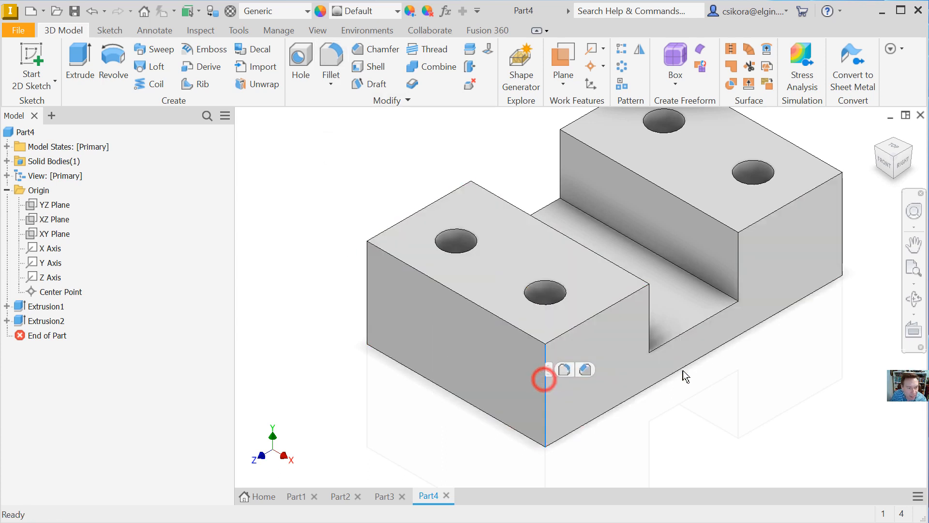
pyautogui.keyDown('ctrl'); pyautogui.click(842, 223); pyautogui.keyUp('ctrl')
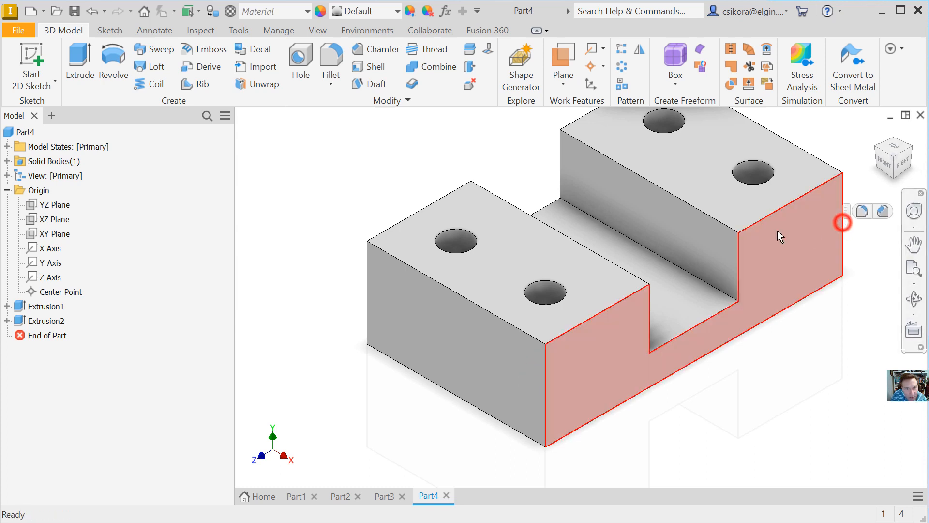
pyautogui.keyDown('ctrl'); pyautogui.click(367, 295); pyautogui.keyUp('ctrl')
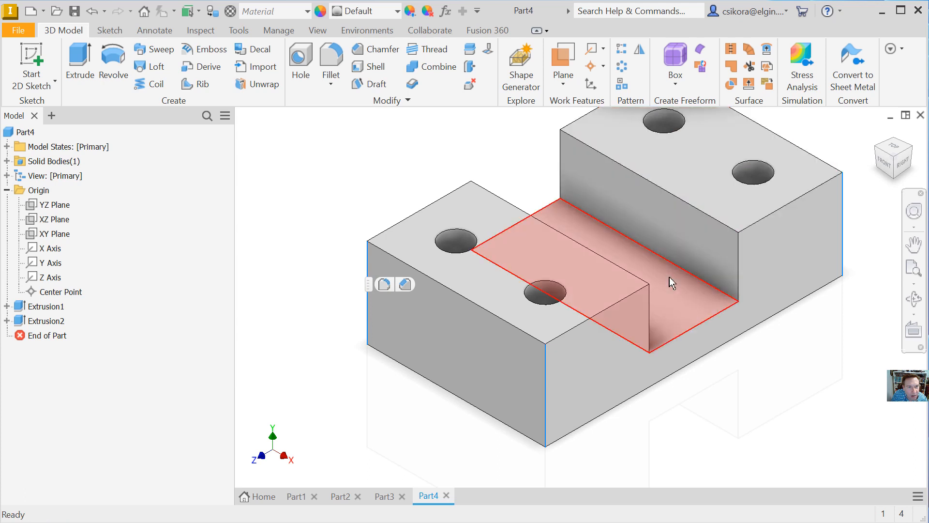
pyautogui.scroll(3, 669, 279)
pyautogui.scroll(-5, 675, 248)
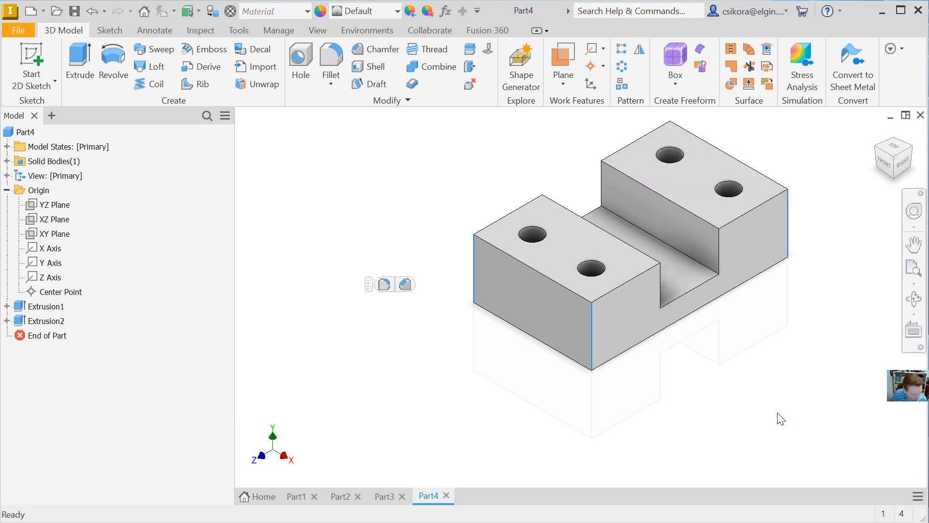
pyautogui.keyDown('shift'); pyautogui.moveTo(765, 369); pyautogui.dragTo(615, 416, button='middle'); pyautogui.keyUp('shift')
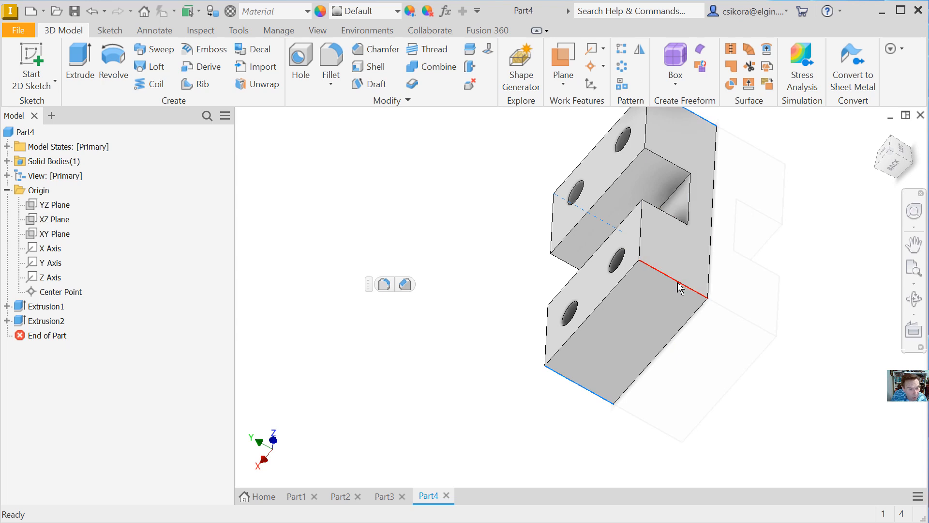
pyautogui.moveTo(679, 287)
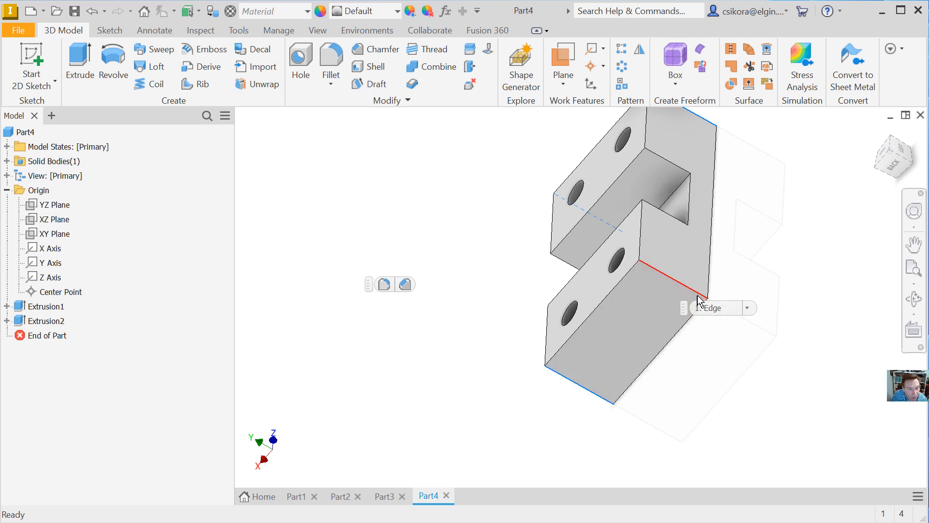
pyautogui.click(715, 309)
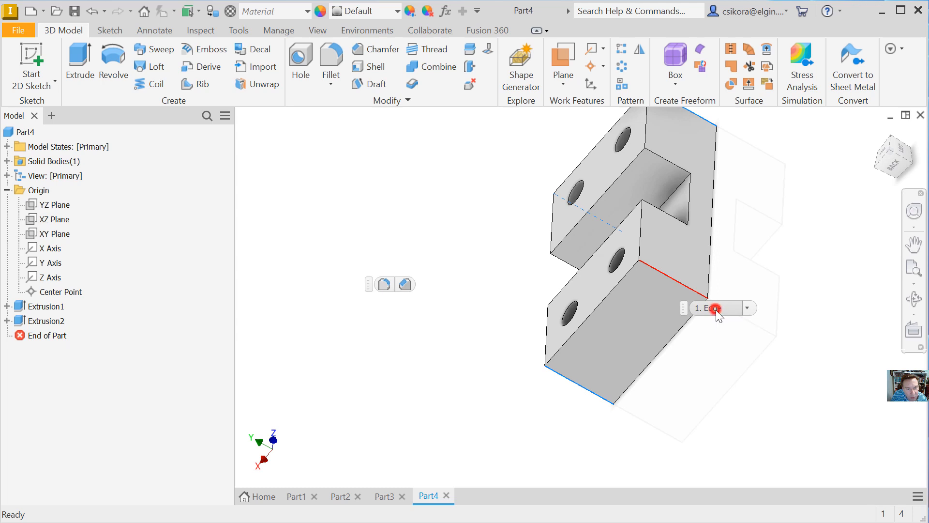
pyautogui.click(674, 282)
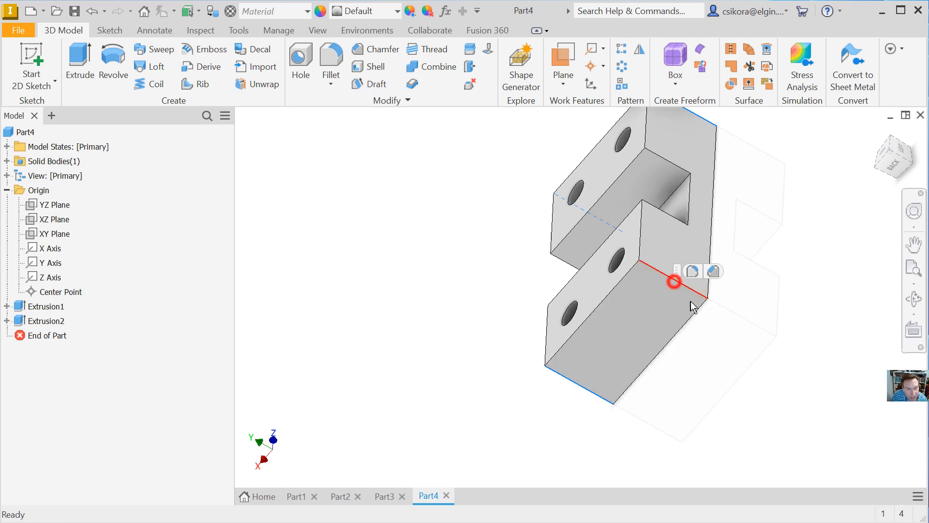
pyautogui.click(690, 270)
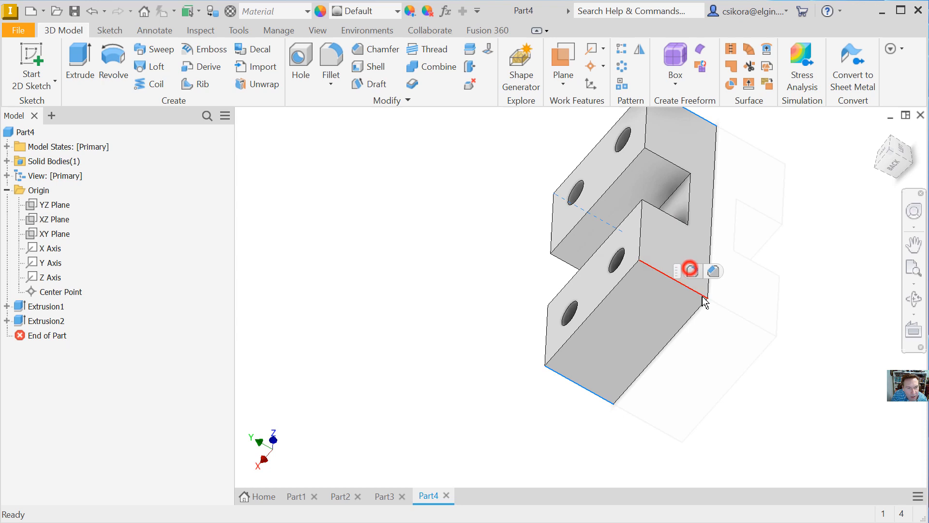
pyautogui.click(690, 268)
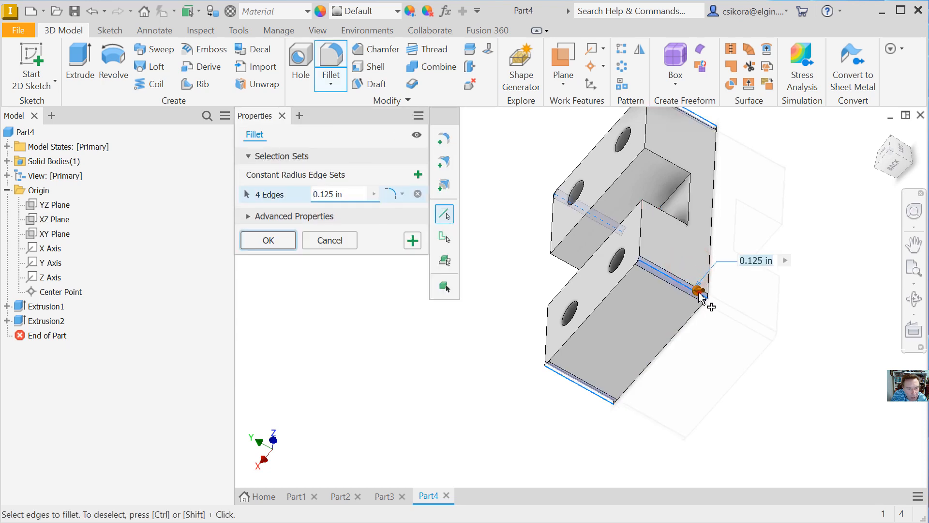
pyautogui.moveTo(699, 292); pyautogui.dragTo(690, 290)
pyautogui.moveTo(681, 382); pyautogui.dragTo(716, 383, button='middle')
pyautogui.keyDown('shift'); pyautogui.moveTo(593, 366); pyautogui.dragTo(678, 350, button='middle'); pyautogui.keyUp('shift')
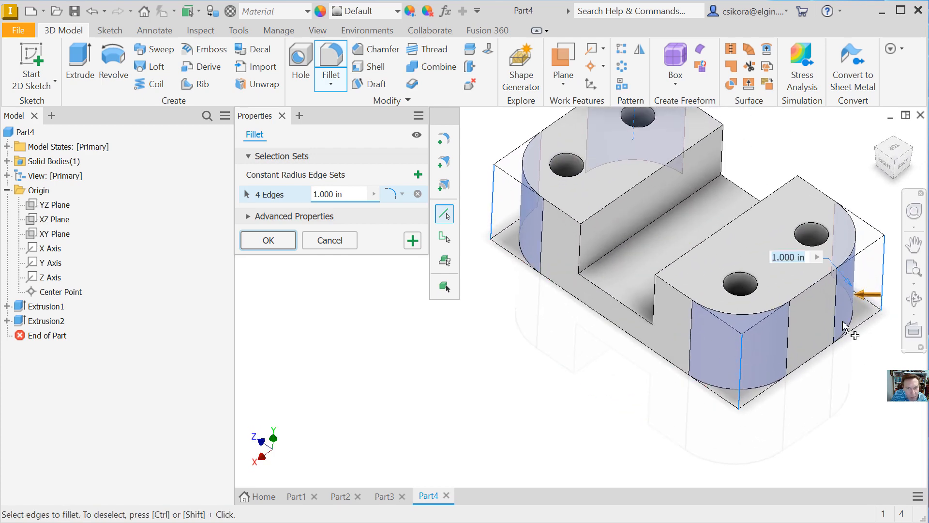
pyautogui.moveTo(868, 299); pyautogui.dragTo(872, 297)
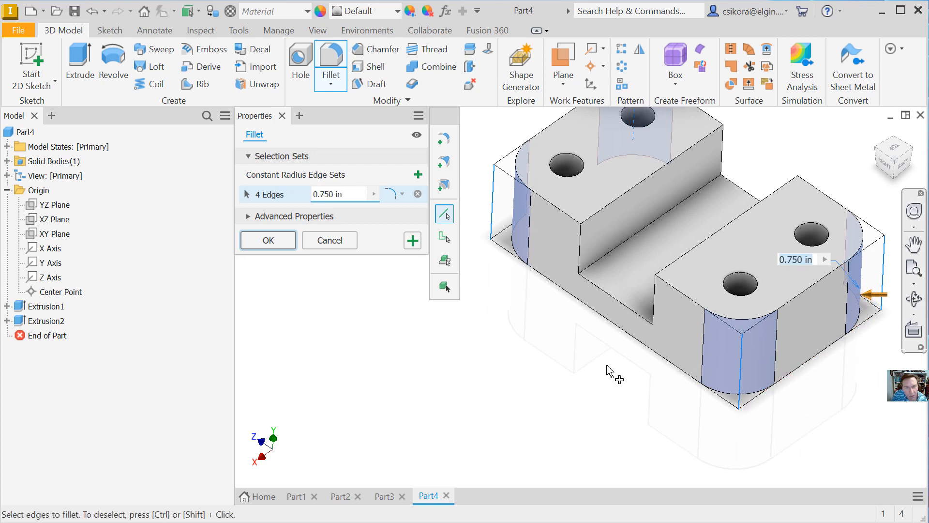
pyautogui.click(268, 241)
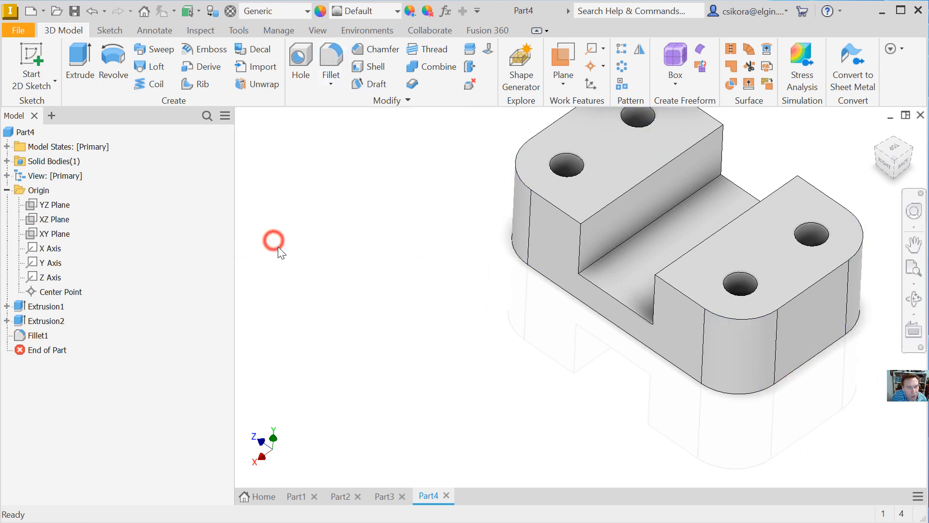
# Step: Chamfer the upper outer edge chains on both raised sides of the groove with a 0.125 in distance
pyautogui.click(563, 213)
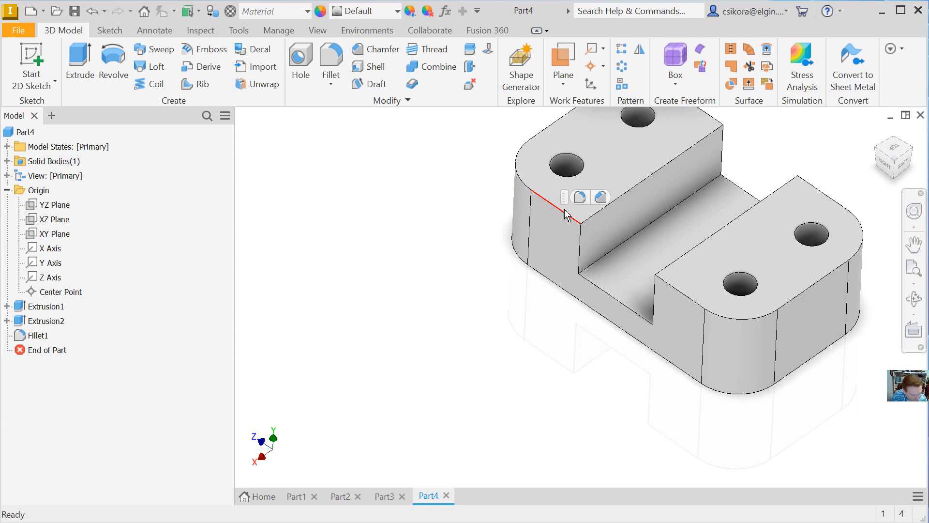
pyautogui.keyDown('ctrl'); pyautogui.click(675, 290); pyautogui.keyUp('ctrl')
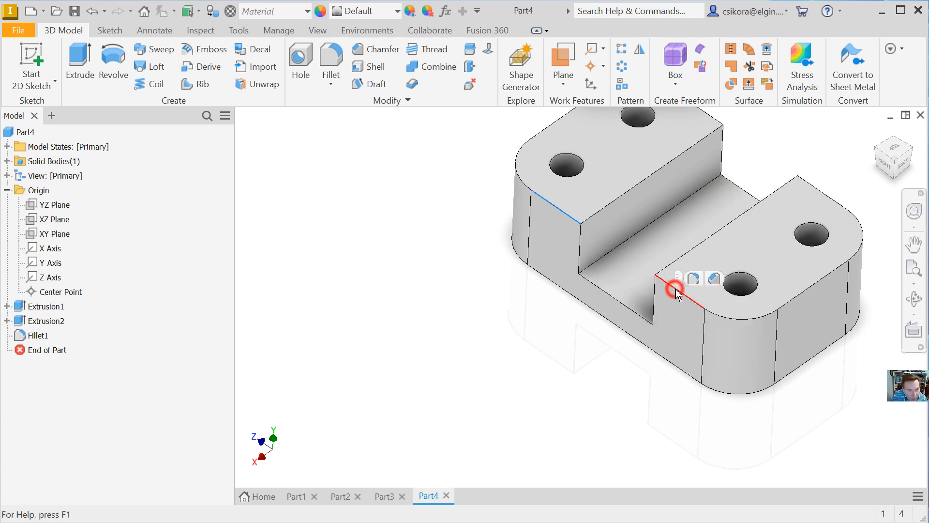
pyautogui.click(714, 278)
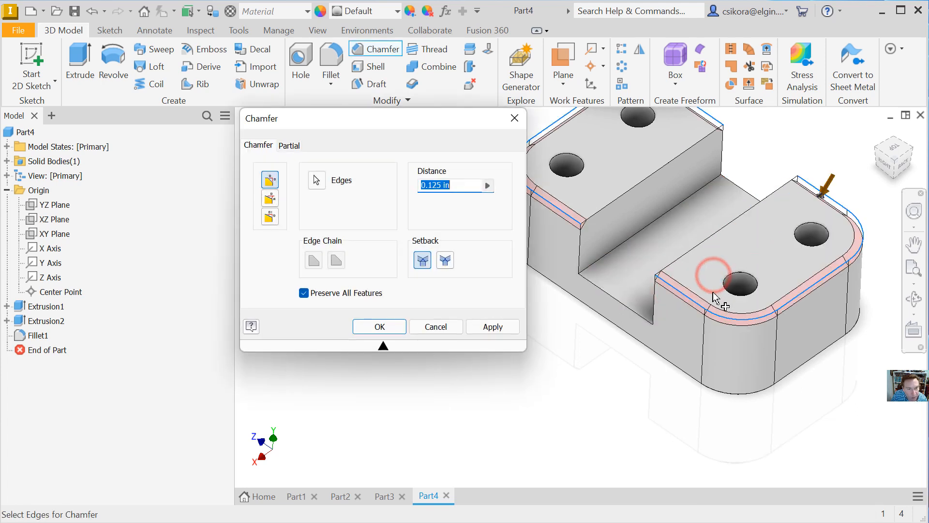
pyautogui.click(381, 327)
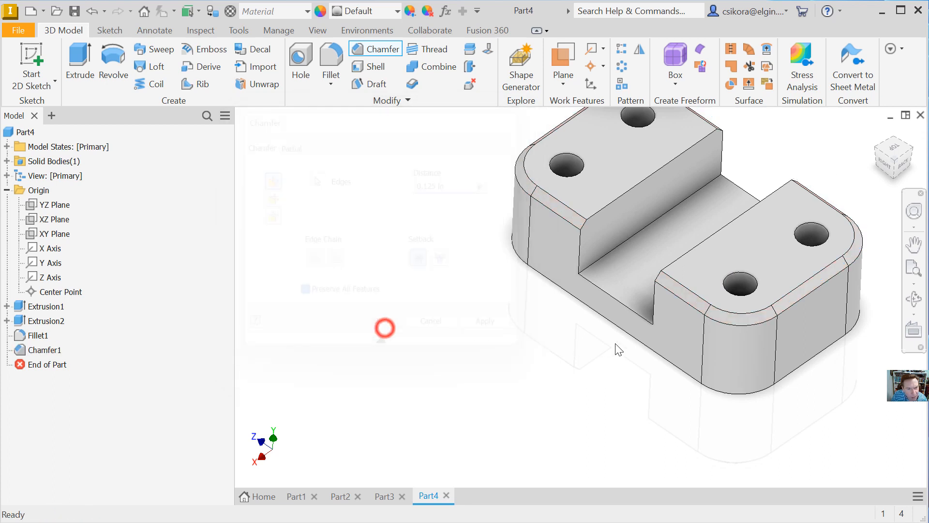
# Step: Chamfer the top rims of all four through holes with a 0.125 in distance
pyautogui.click(757, 290)
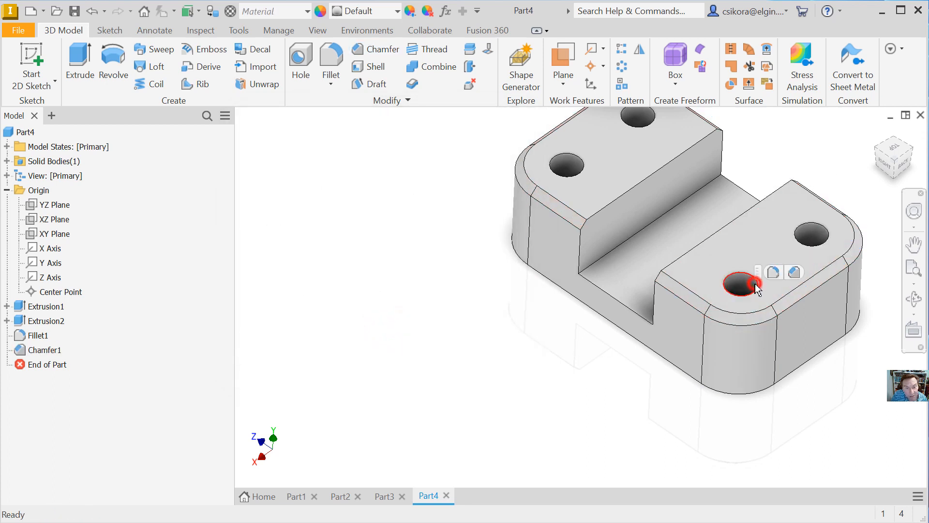
pyautogui.click(802, 246)
pyautogui.click(630, 127)
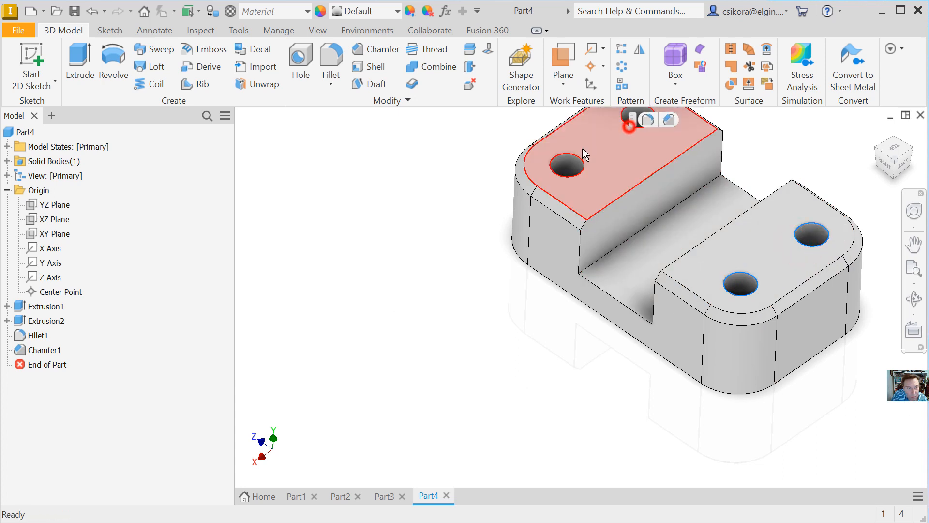
pyautogui.click(567, 172)
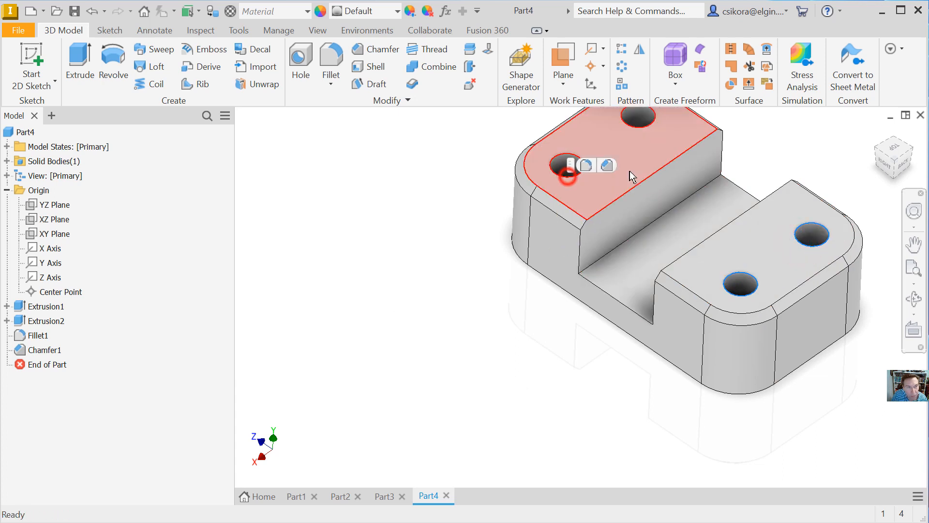
pyautogui.click(587, 166)
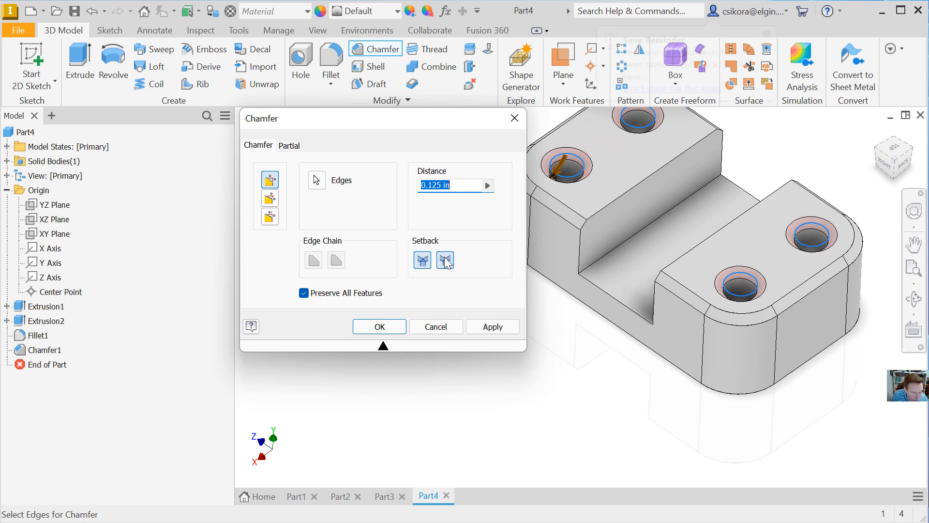
pyautogui.click(373, 325)
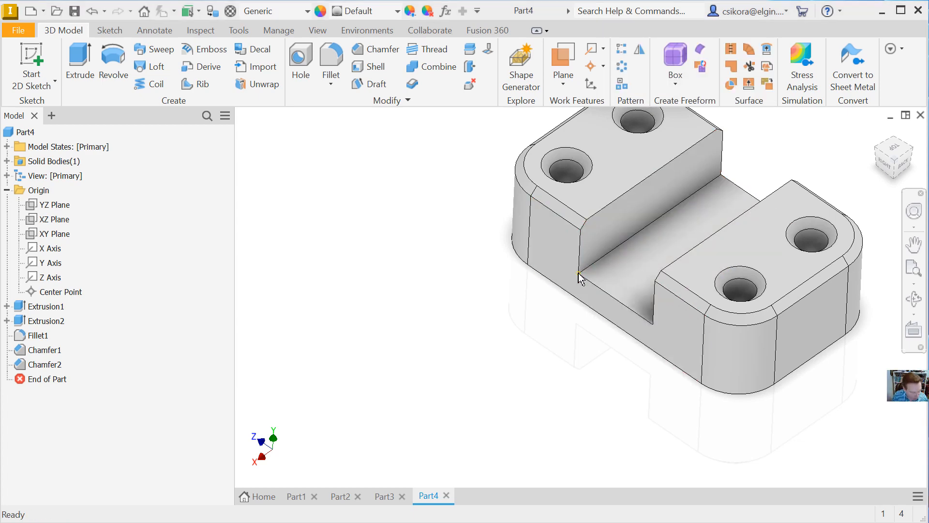
# Step: Shell the block with 0.1 in thickness, removing the bottom face, the groove floor and both groove side walls
pyautogui.moveTo(697, 319)
pyautogui.keyDown('shift'); pyautogui.mouseDown(button='middle')
pyautogui.moveTo(709, 288)
pyautogui.moveTo(609, 315)
pyautogui.moveTo(537, 307)
pyautogui.moveTo(650, 368)
pyautogui.moveTo(502, 273)
pyautogui.mouseUp(button='middle'); pyautogui.keyUp('shift')
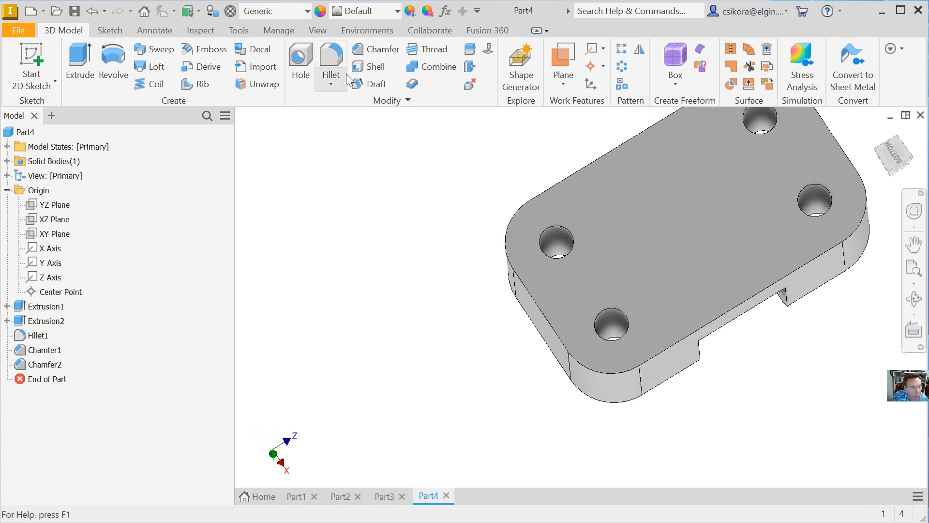
pyautogui.click(371, 71)
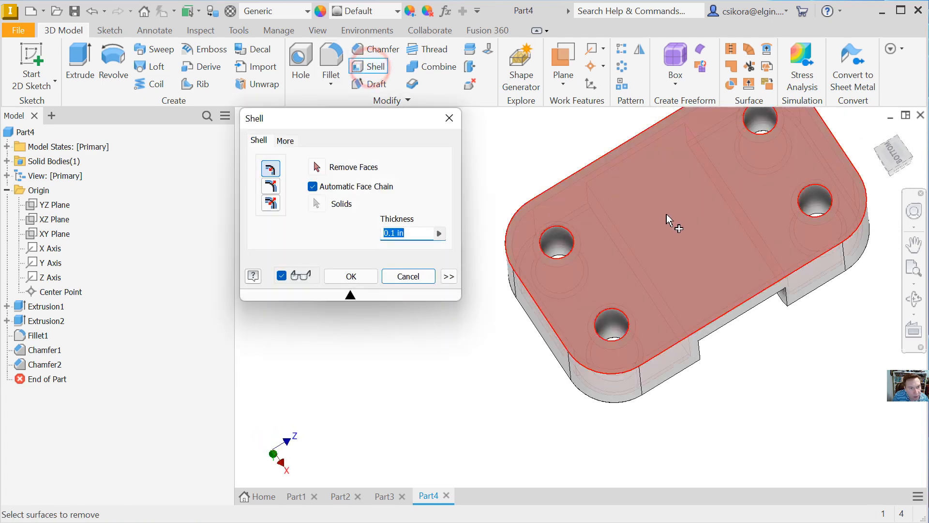
pyautogui.click(666, 215)
pyautogui.moveTo(681, 327)
pyautogui.keyDown('shift'); pyautogui.mouseDown(button='middle')
pyautogui.moveTo(716, 356)
pyautogui.moveTo(687, 343)
pyautogui.mouseUp(button='middle'); pyautogui.keyUp('shift')
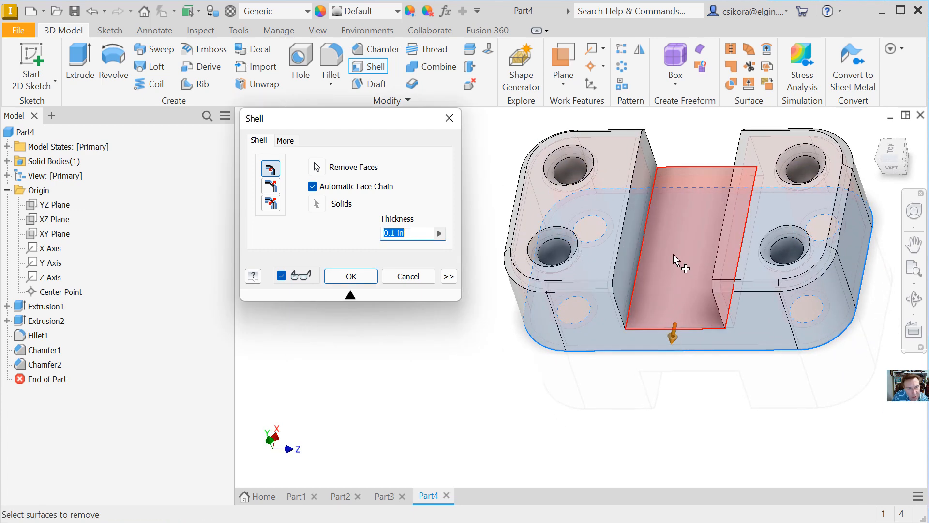
pyautogui.click(675, 261)
pyautogui.click(635, 225)
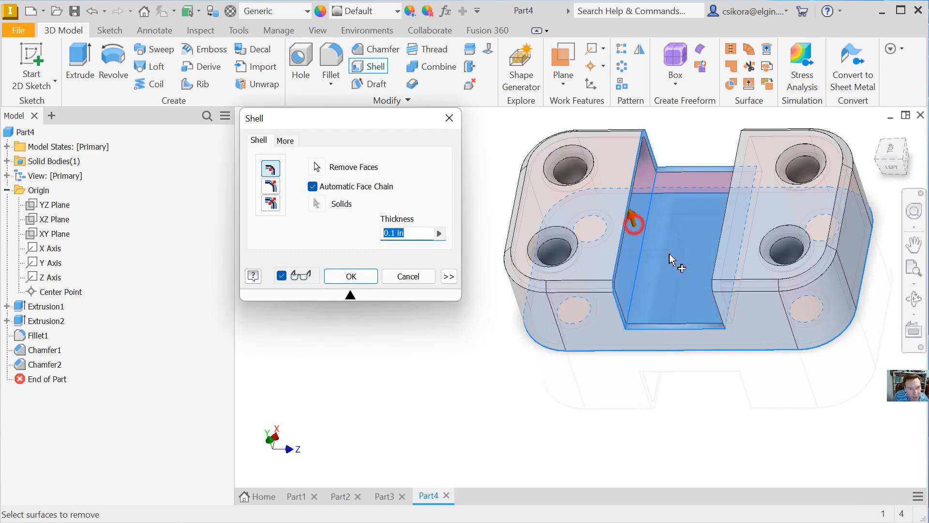
pyautogui.moveTo(674, 262); pyautogui.dragTo(759, 278, button='middle')
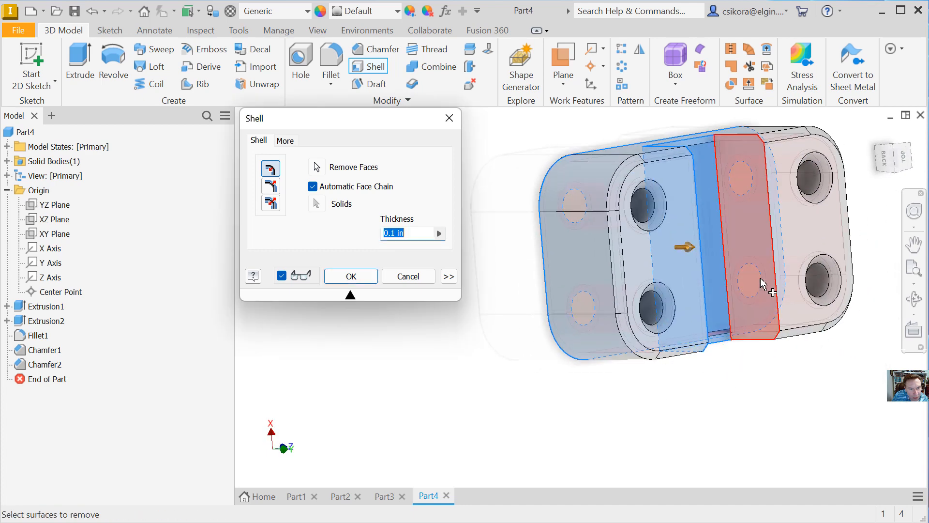
pyautogui.click(752, 280)
pyautogui.click(351, 275)
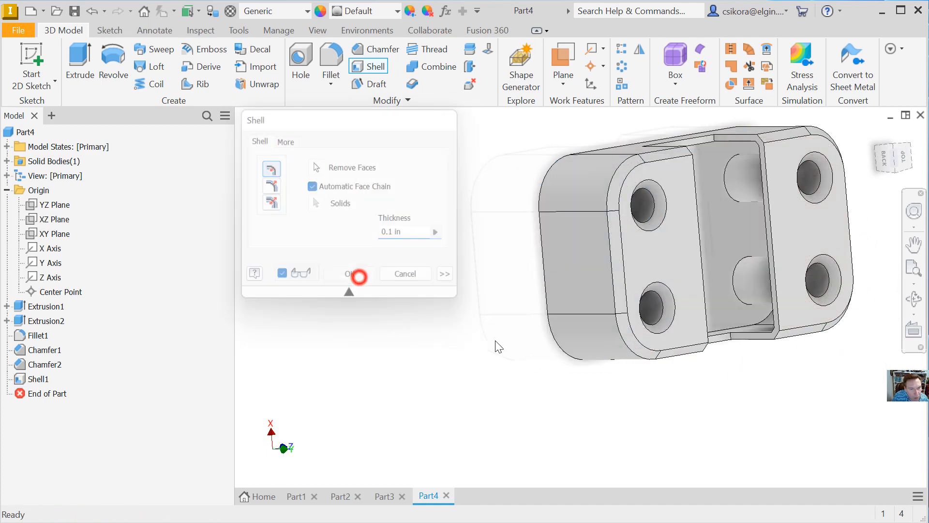
pyautogui.click(621, 371)
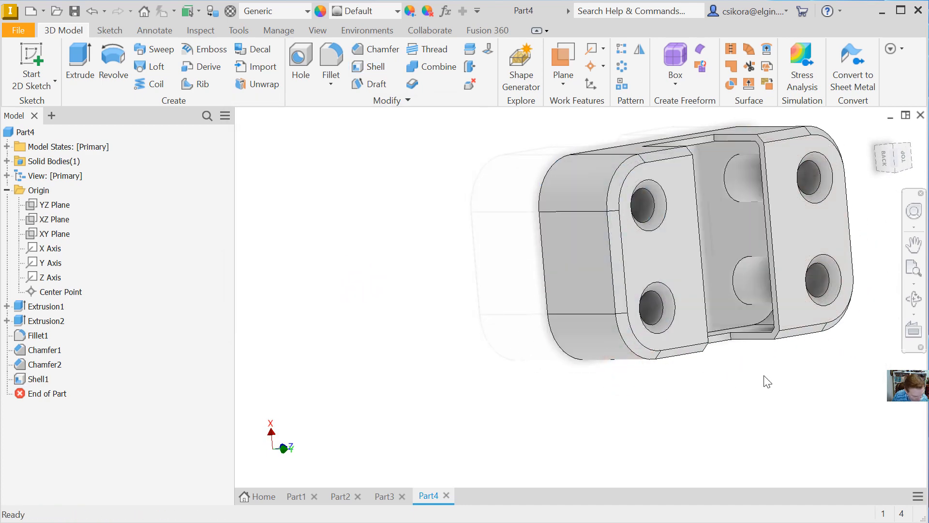
# Step: Return to the home view and apply the Expanded Metal 04 appearance to the whole part
pyautogui.keyDown('shift'); pyautogui.moveTo(768, 382); pyautogui.dragTo(683, 319, button='middle'); pyautogui.keyUp('shift')
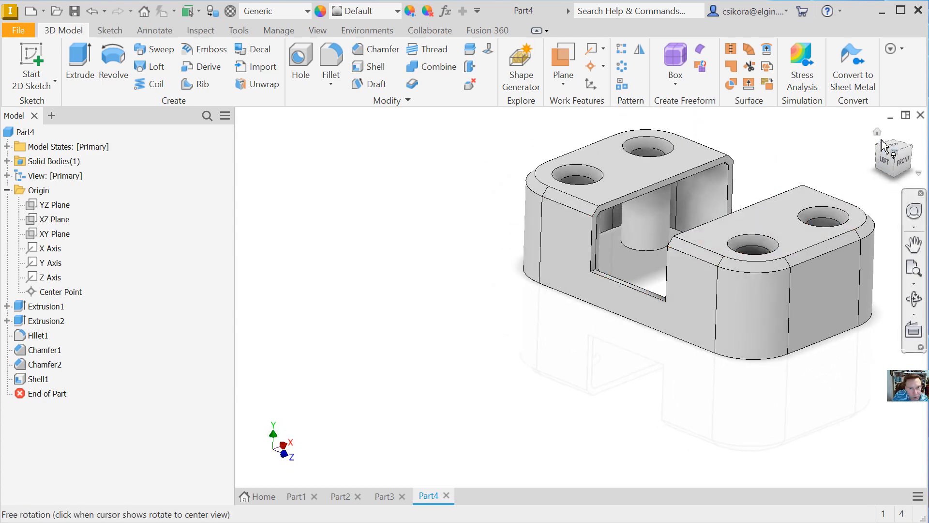
pyautogui.click(877, 131)
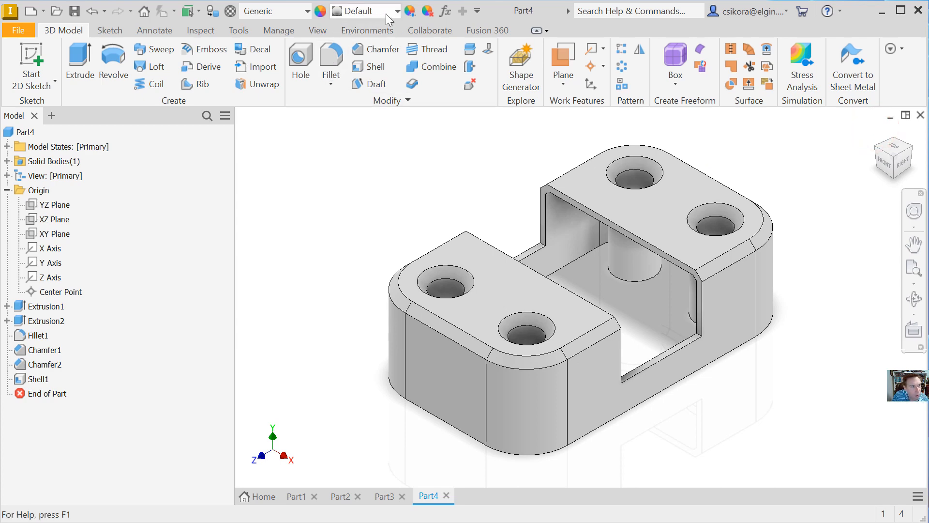
pyautogui.click(25, 132)
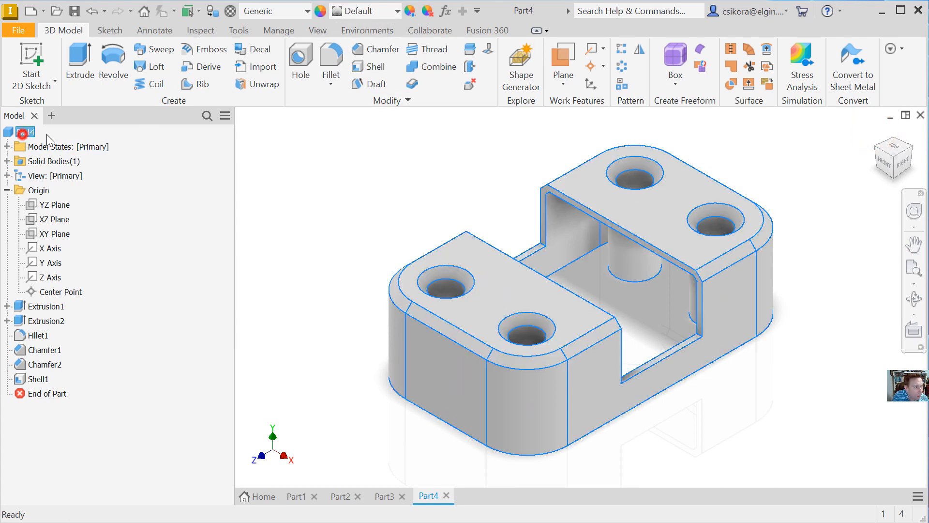
pyautogui.click(397, 12)
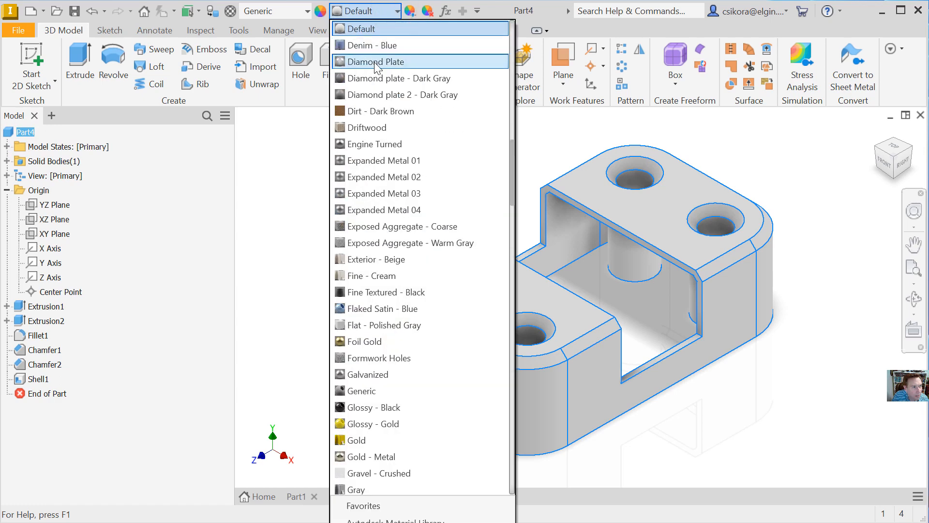
pyautogui.click(380, 210)
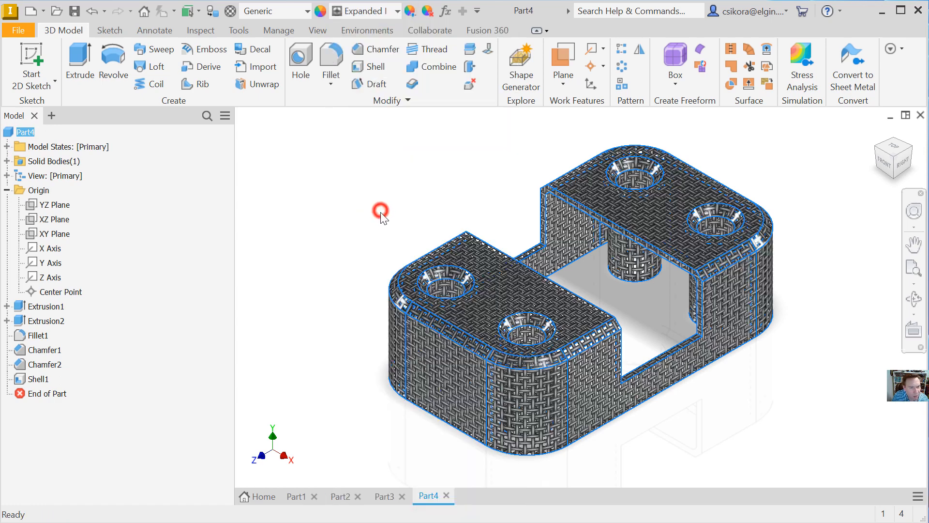
pyautogui.click(340, 252)
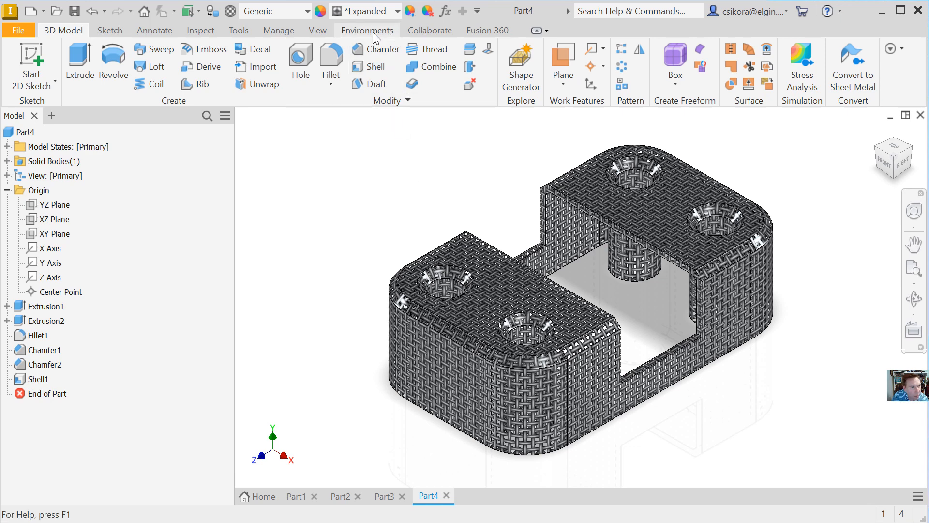
# Step: Set the model's visual style to Realistic and switch the projection from orthographic to perspective
pyautogui.click(317, 30)
pyautogui.click(261, 82)
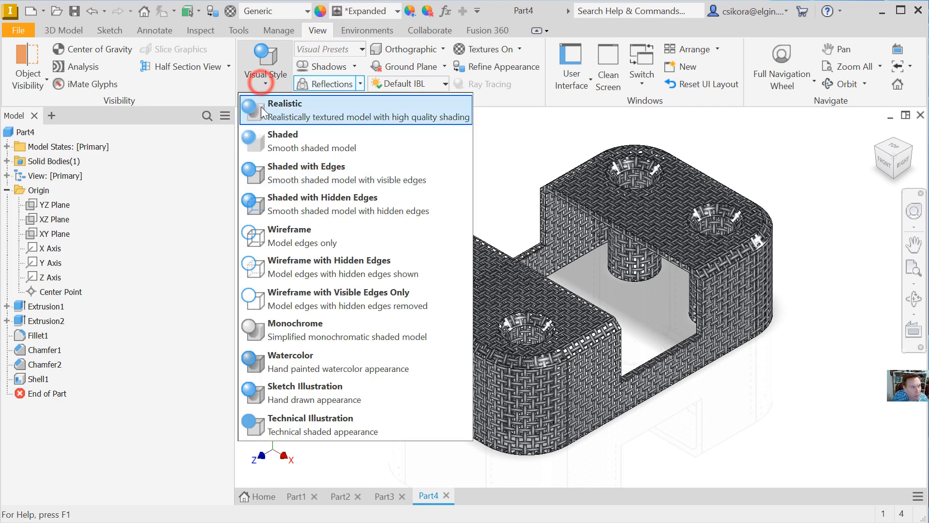
pyautogui.click(261, 109)
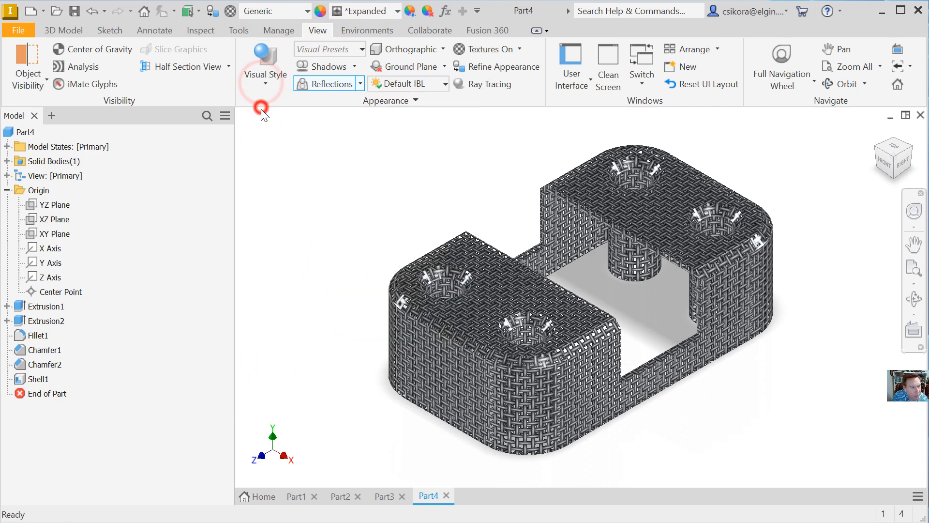
pyautogui.click(442, 48)
pyautogui.click(409, 106)
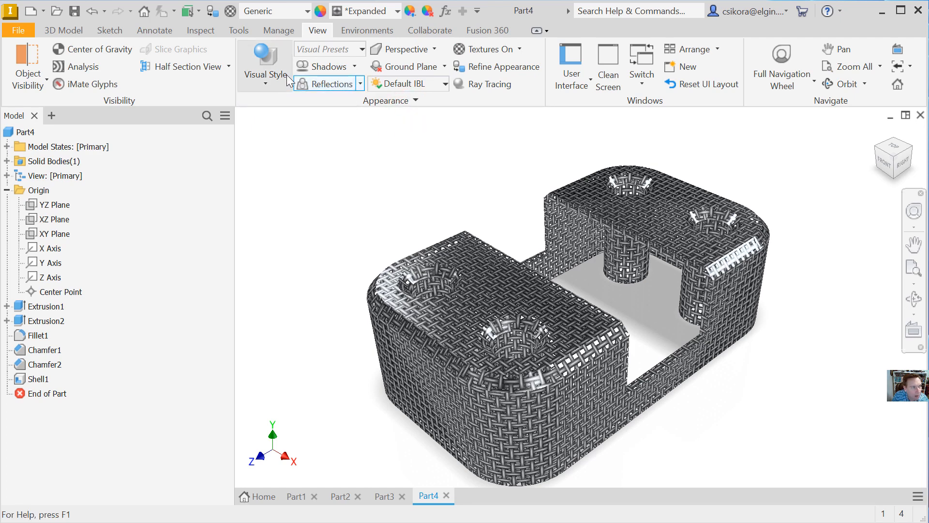
pyautogui.click(267, 84)
pyautogui.click(269, 80)
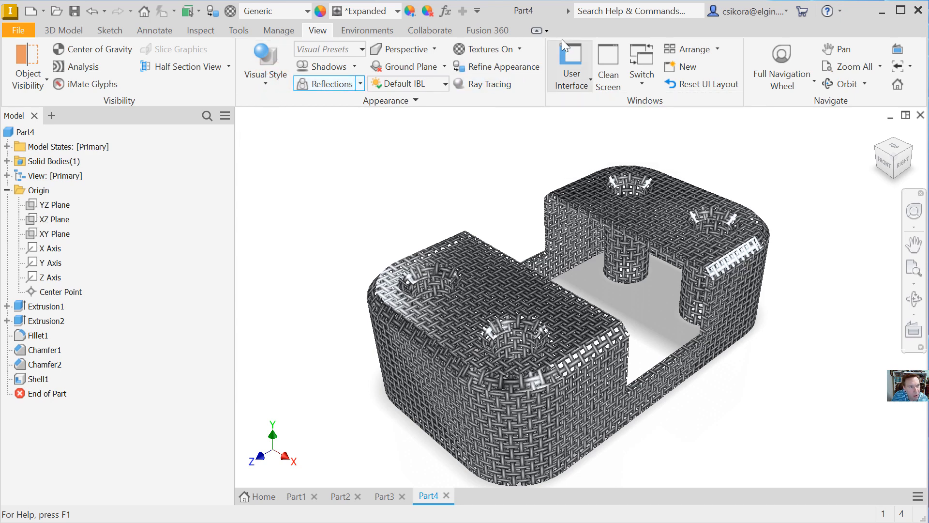
# Step: Cycle the ribbon through its minimized display states back to full size and look at its minimize options
pyautogui.click(537, 31)
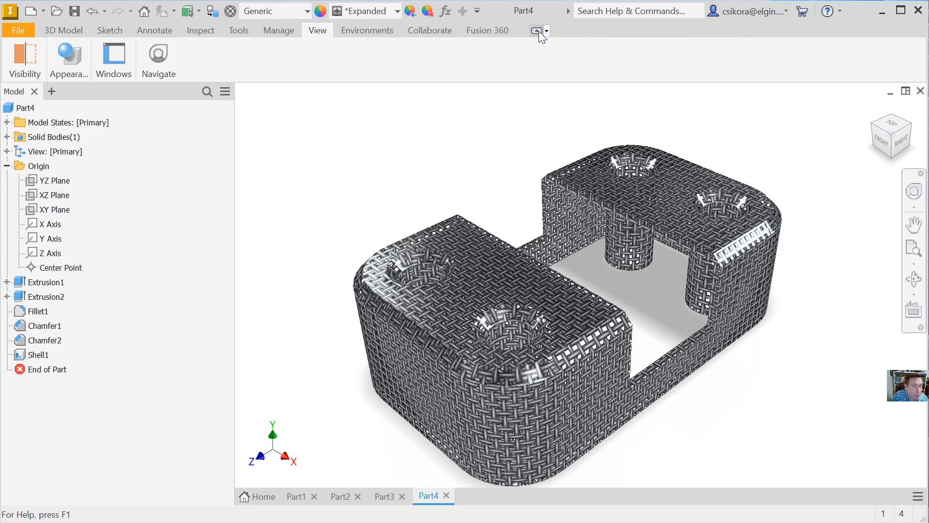
pyautogui.click(538, 31)
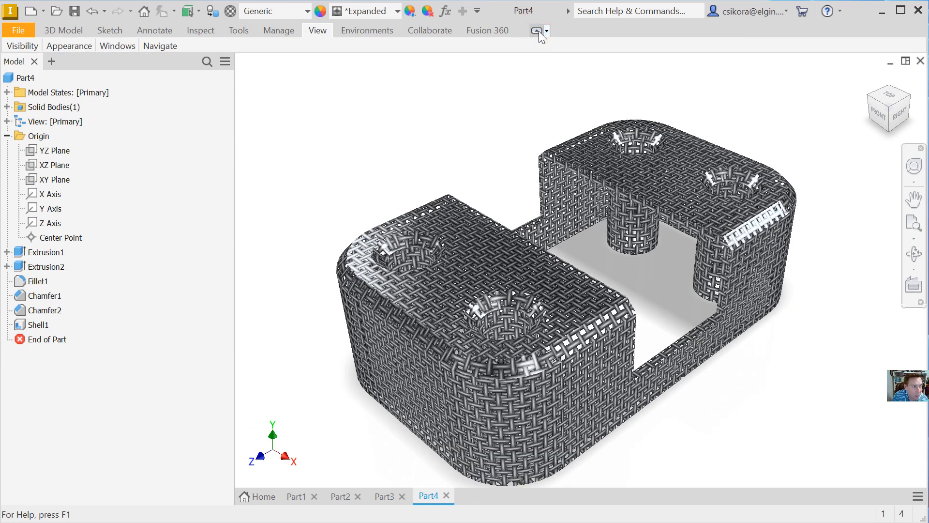
pyautogui.click(538, 31)
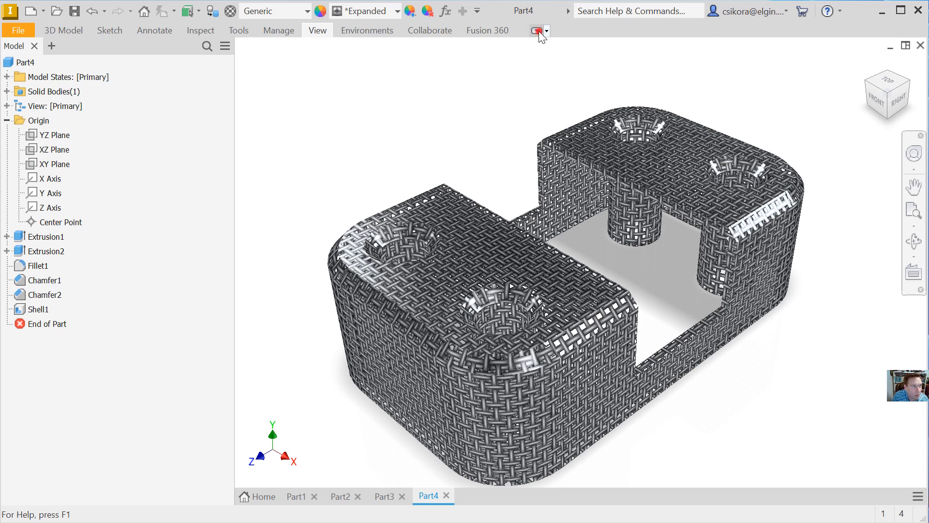
pyautogui.click(538, 31)
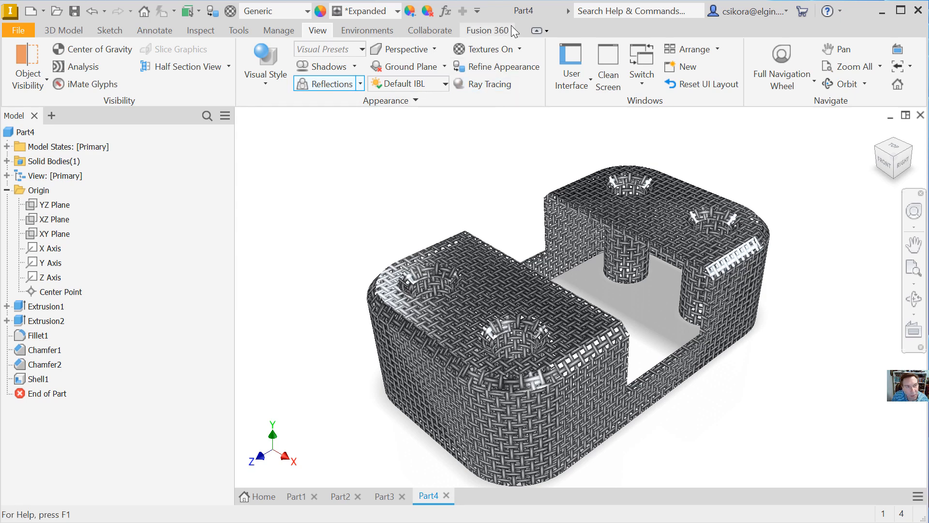
pyautogui.click(548, 29)
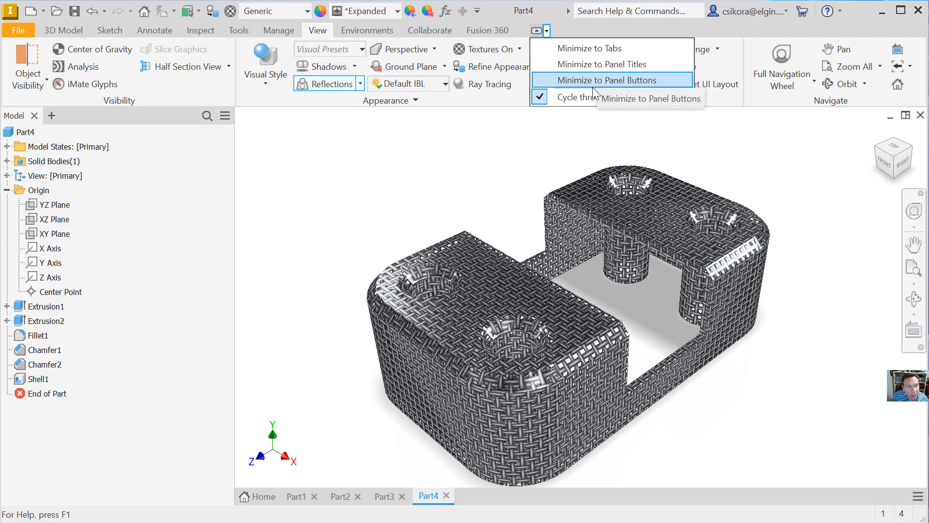
pyautogui.click(496, 127)
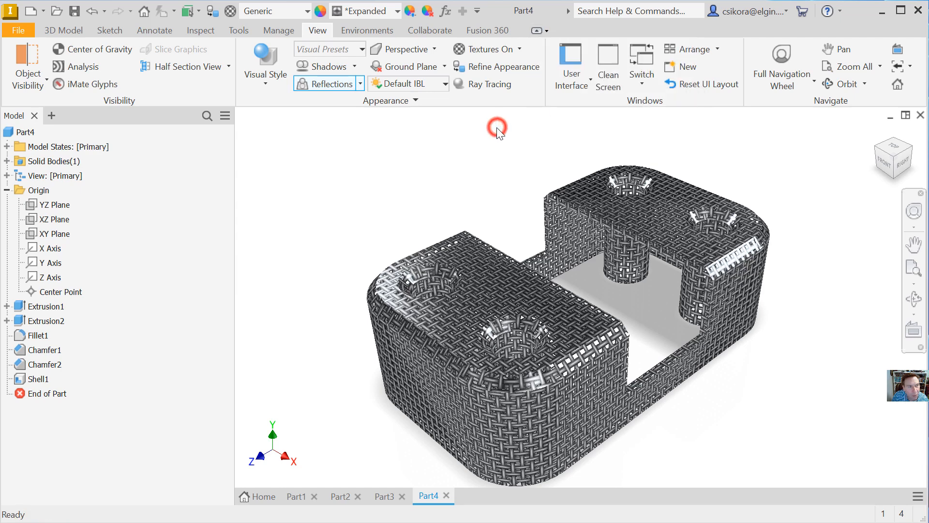
pyautogui.rightClick(579, 32)
pyautogui.click(452, 149)
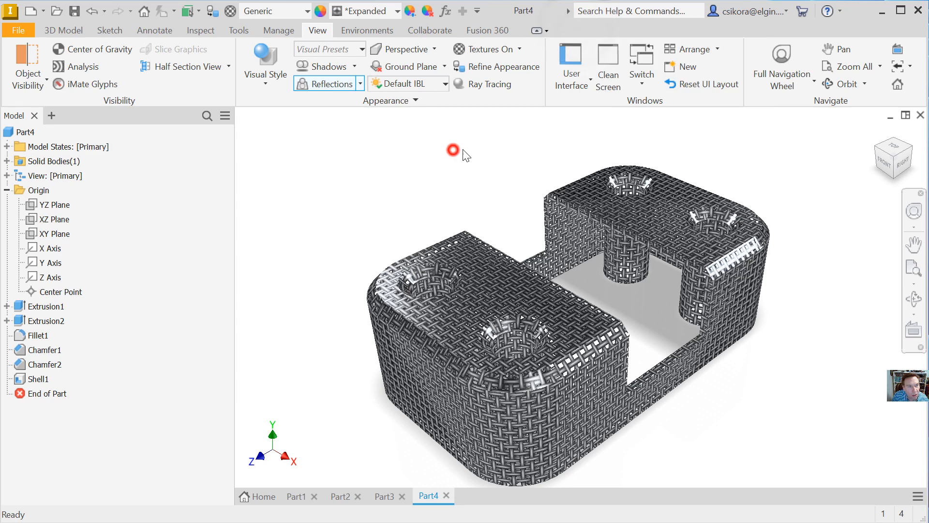
# Step: Toggle the Mini-Toolbar and Model Browser visibility in the user interface options, restoring both to their original states
pyautogui.click(578, 86)
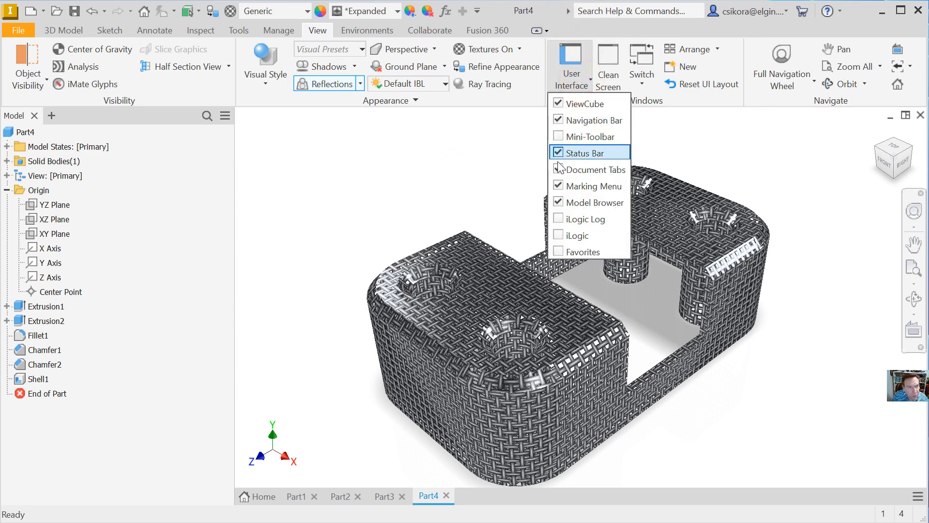
pyautogui.click(558, 136)
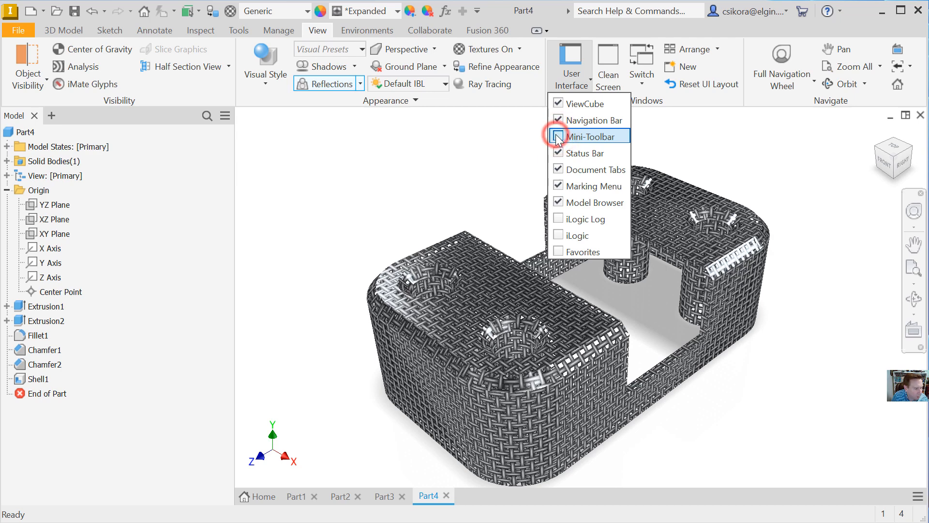
pyautogui.click(557, 135)
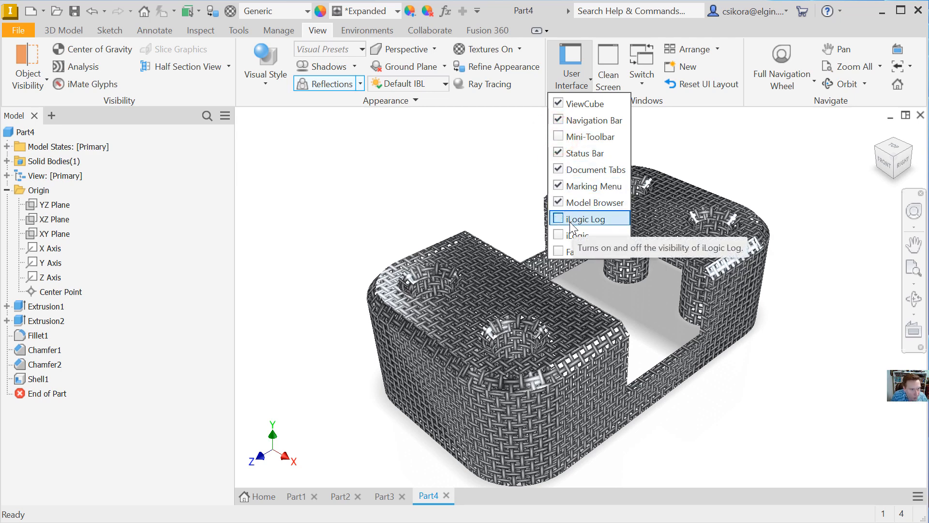
pyautogui.click(558, 202)
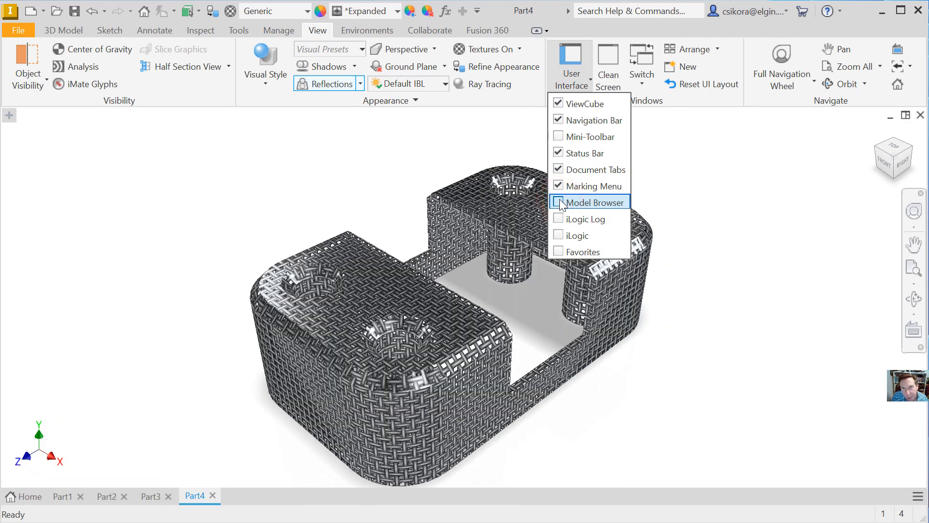
pyautogui.click(559, 202)
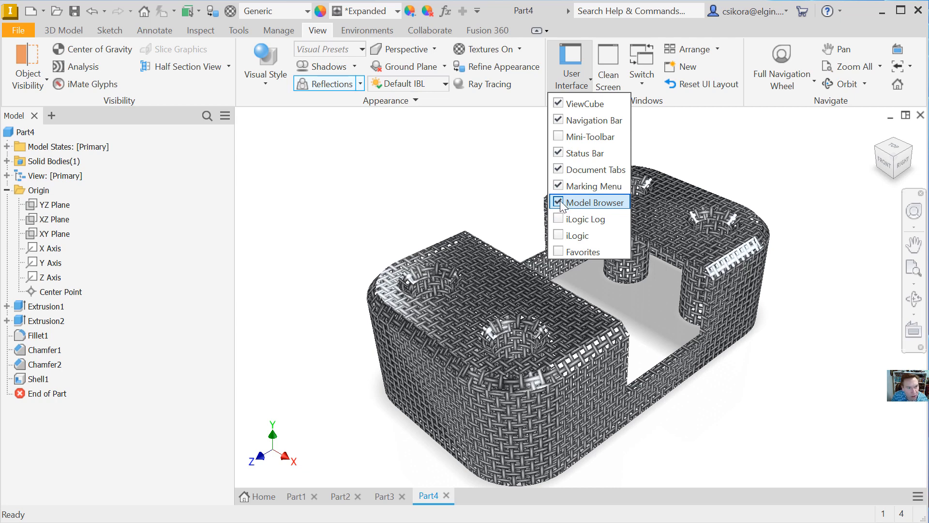
pyautogui.click(427, 187)
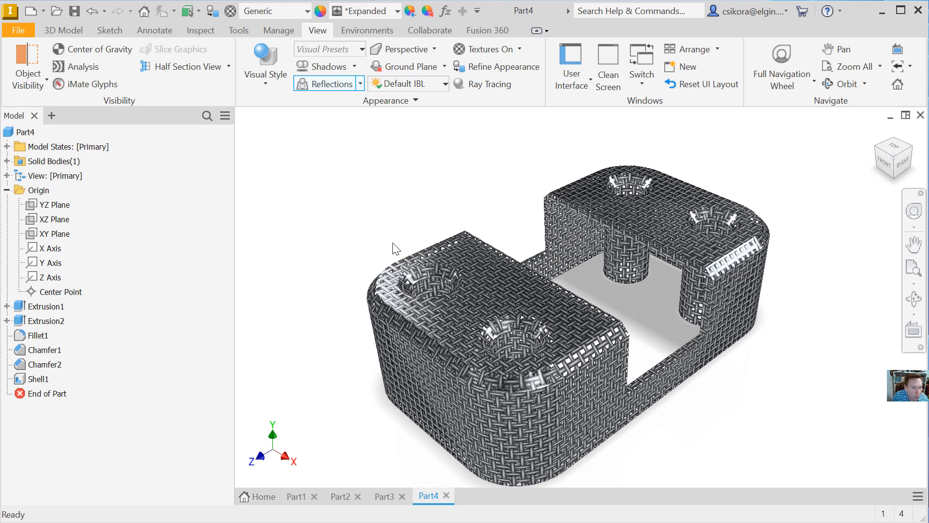
# Step: Turn on ray tracing for the model's realistic perspective view
pyautogui.click(488, 85)
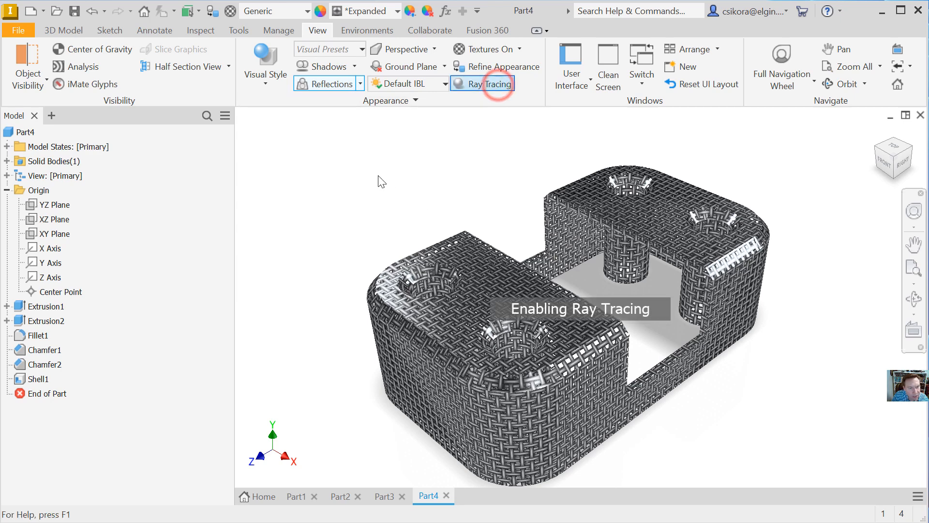